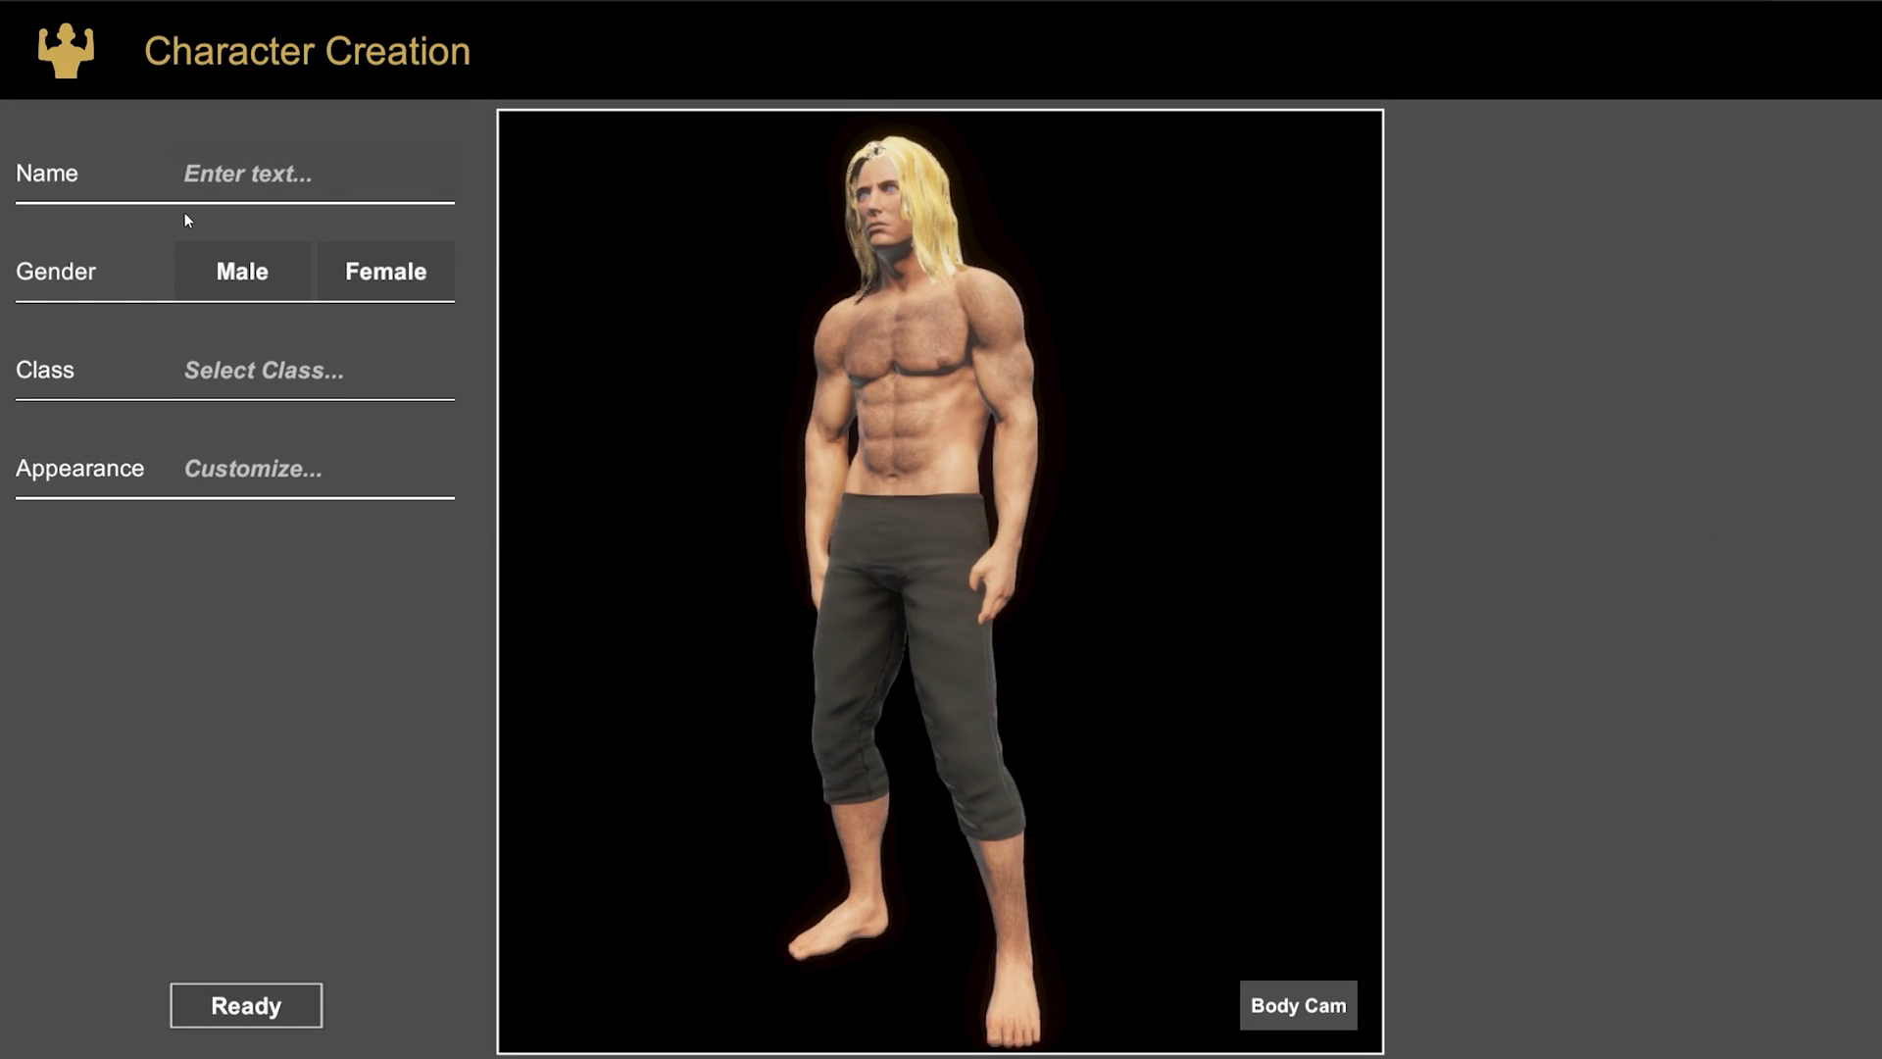
# Name the character 'RVR' and max its muscle, with brown hair and red eyes
pyautogui.click(218, 175)
pyautogui.write('RVR')
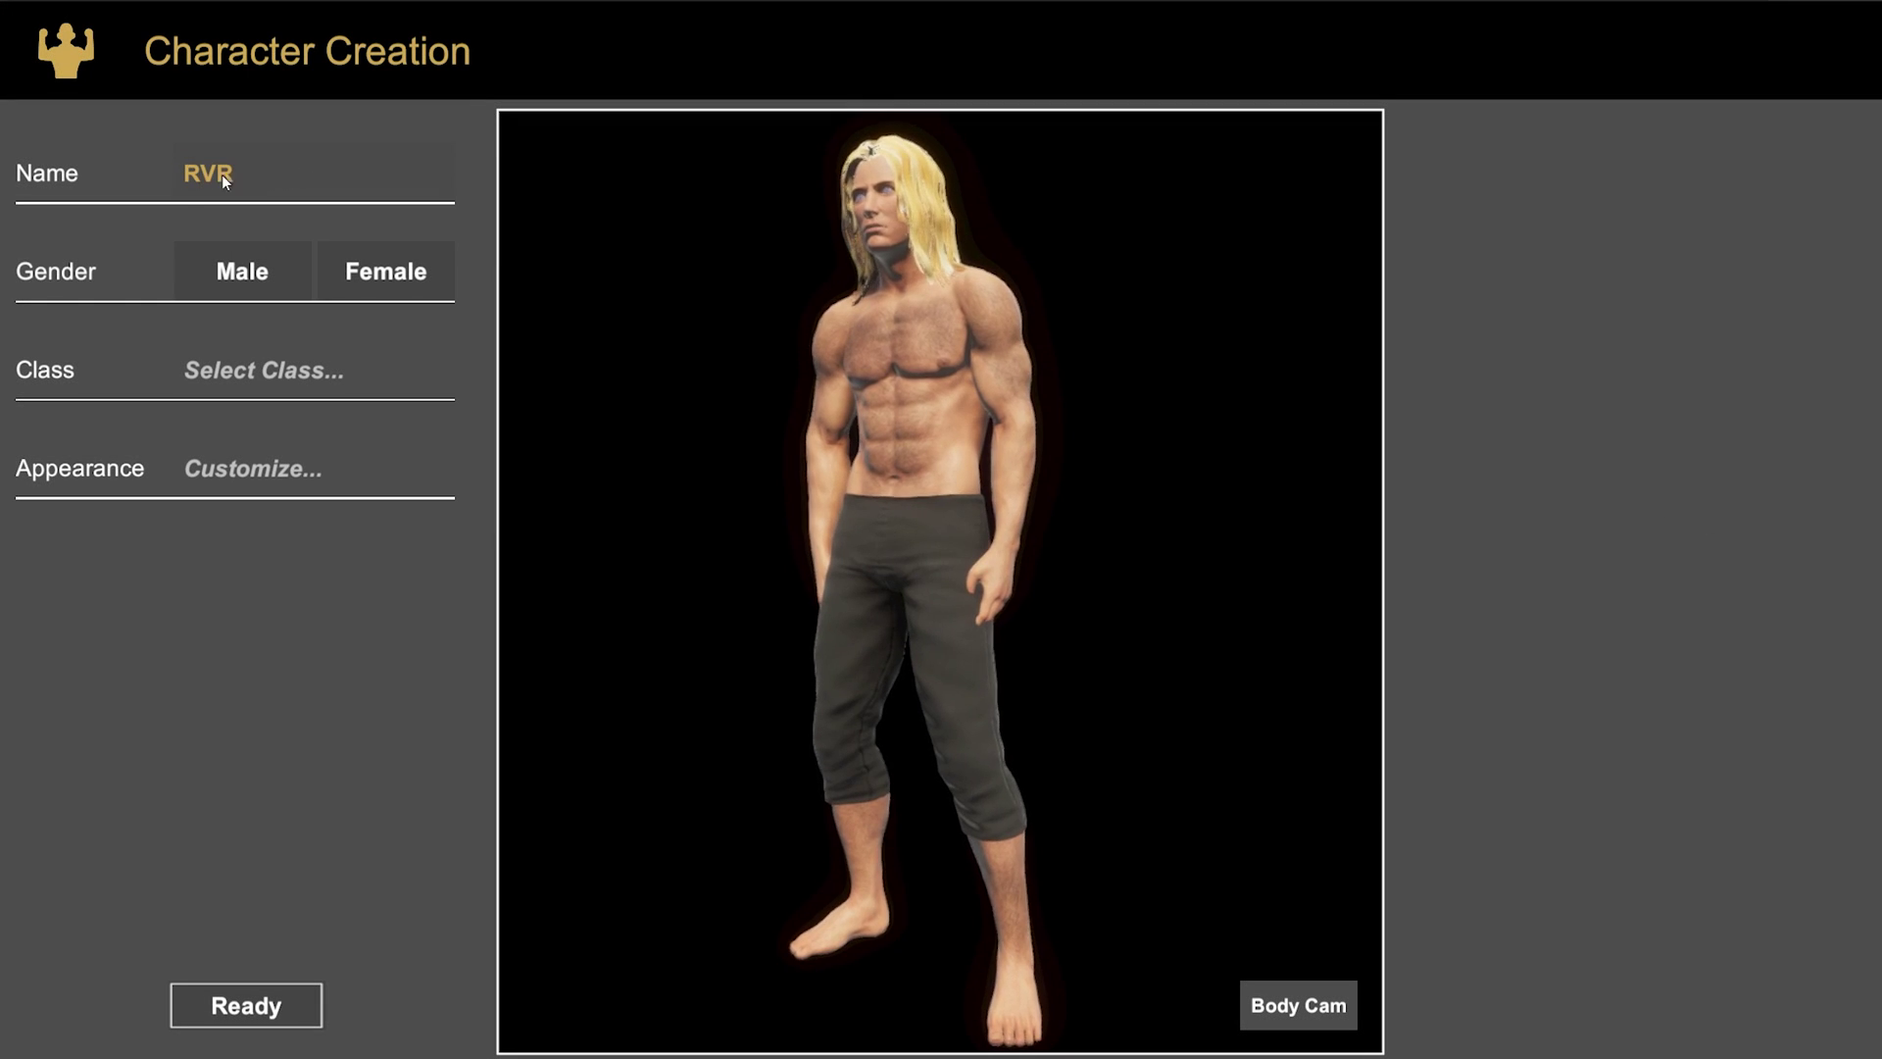
pyautogui.click(234, 474)
pyautogui.moveTo(1643, 271); pyautogui.dragTo(1844, 273)
pyautogui.moveTo(1643, 370); pyautogui.dragTo(1848, 376)
pyautogui.moveTo(1578, 468)
pyautogui.mouseDown()
pyautogui.moveTo(1641, 476)
pyautogui.moveTo(1575, 473)
pyautogui.mouseUp()
pyautogui.moveTo(1841, 371); pyautogui.dragTo(1574, 372)
pyautogui.click(1737, 272)
pyautogui.moveTo(1677, 557)
pyautogui.mouseDown()
pyautogui.moveTo(1736, 552)
pyautogui.moveTo(1684, 577)
pyautogui.mouseUp()
pyautogui.moveTo(1614, 663); pyautogui.dragTo(1667, 667)
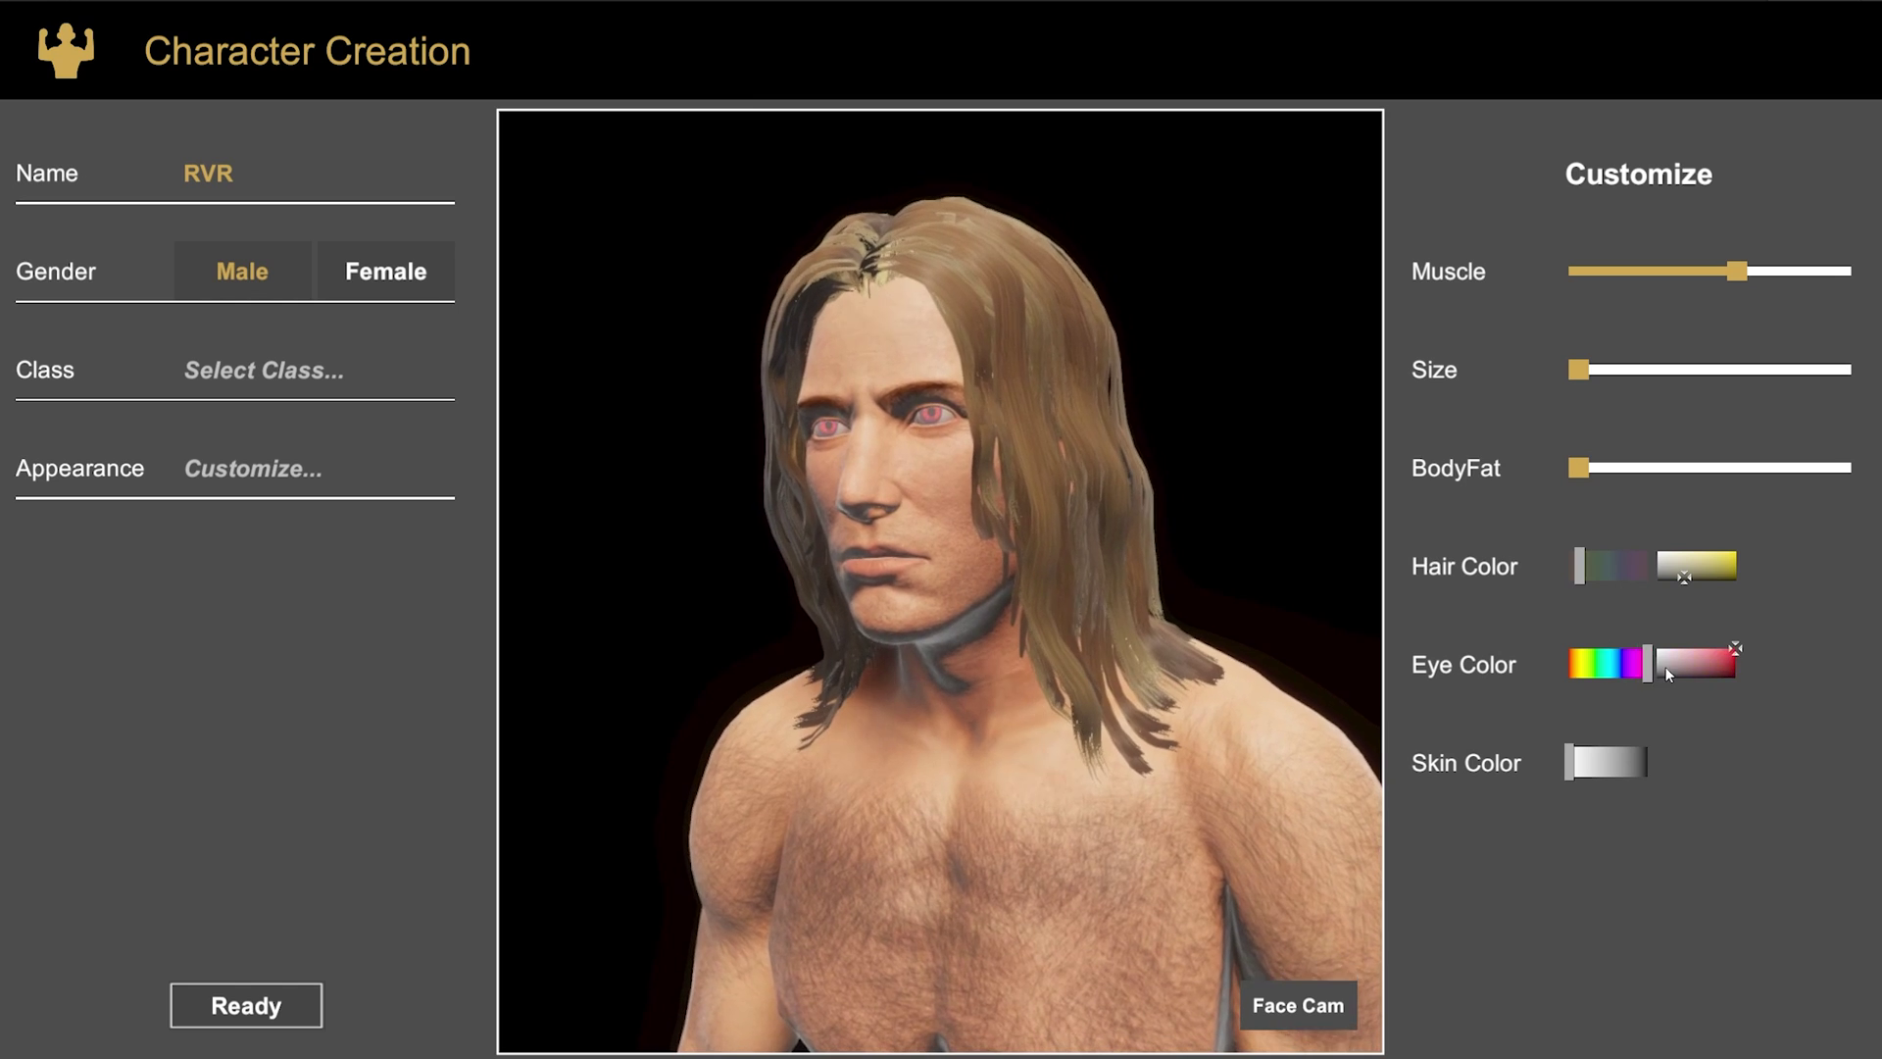
# Pick the Knight class, walk forward through the ruins and light the brazier
pyautogui.click(265, 377)
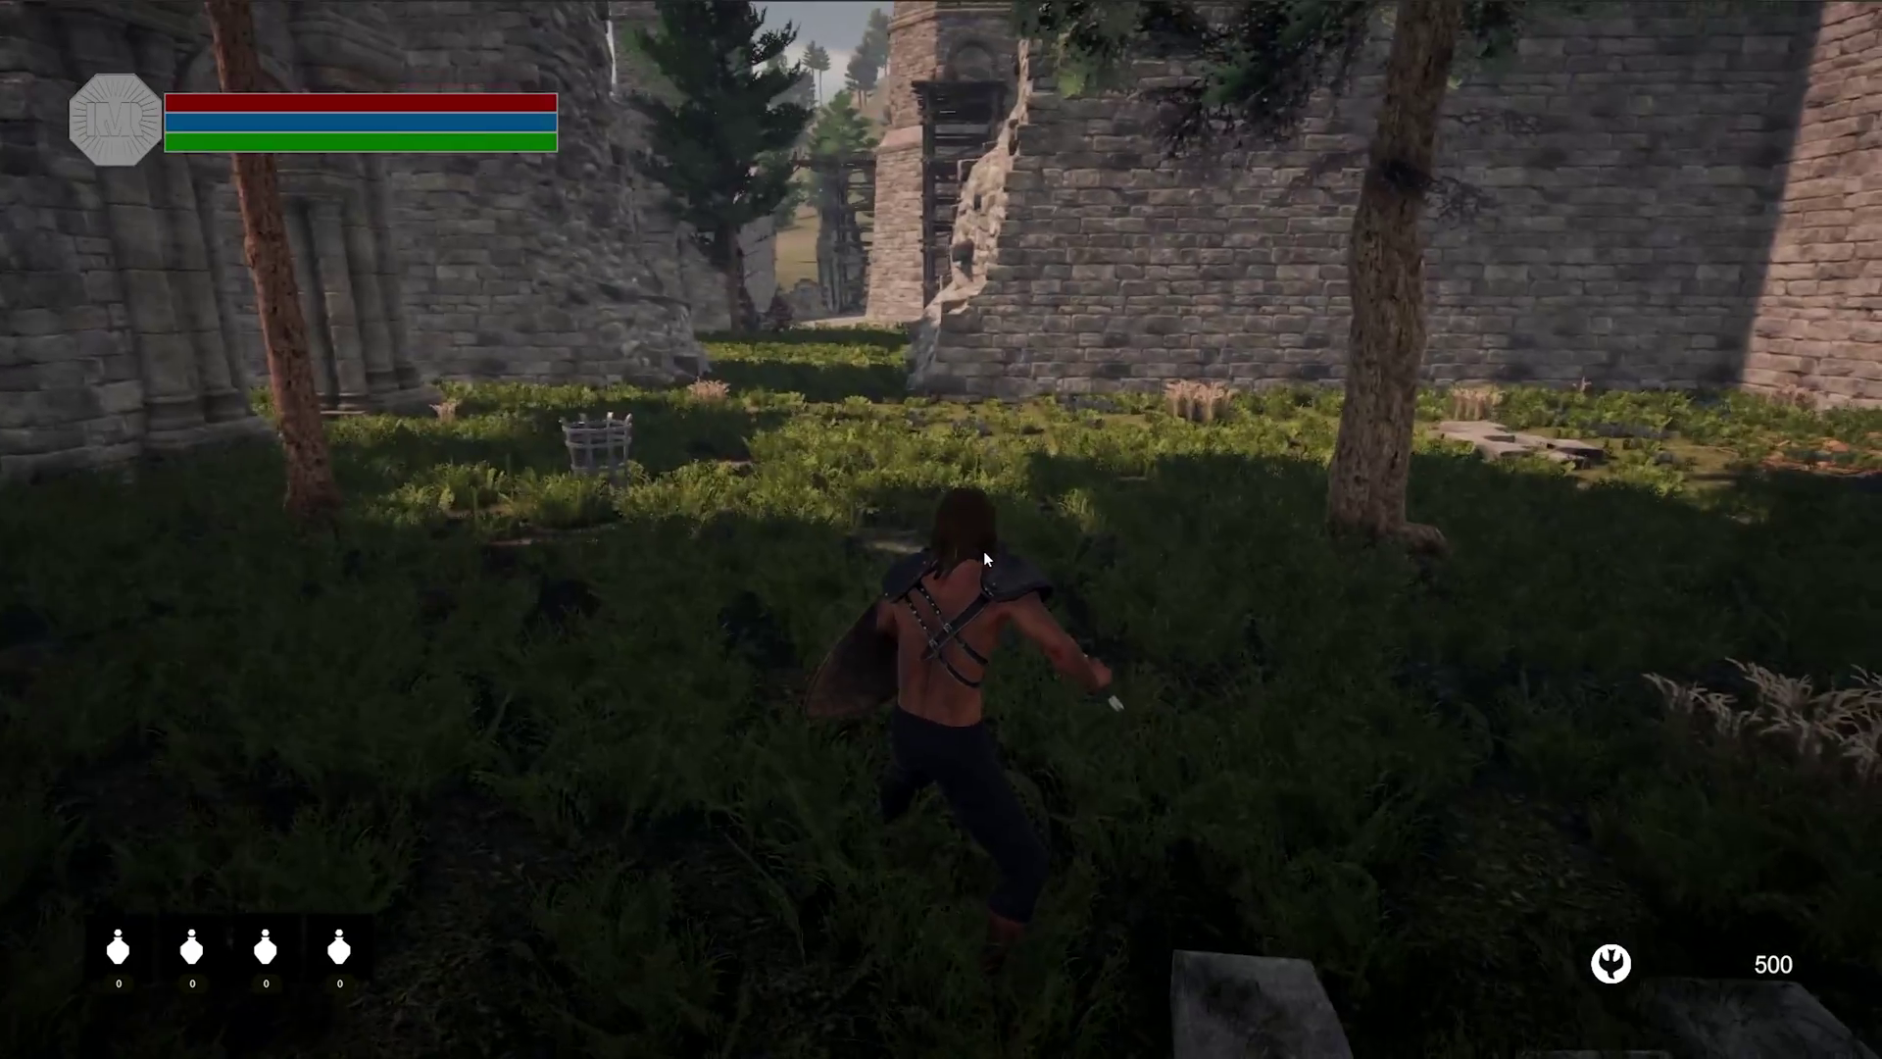
pyautogui.press('w')
pyautogui.press('w')
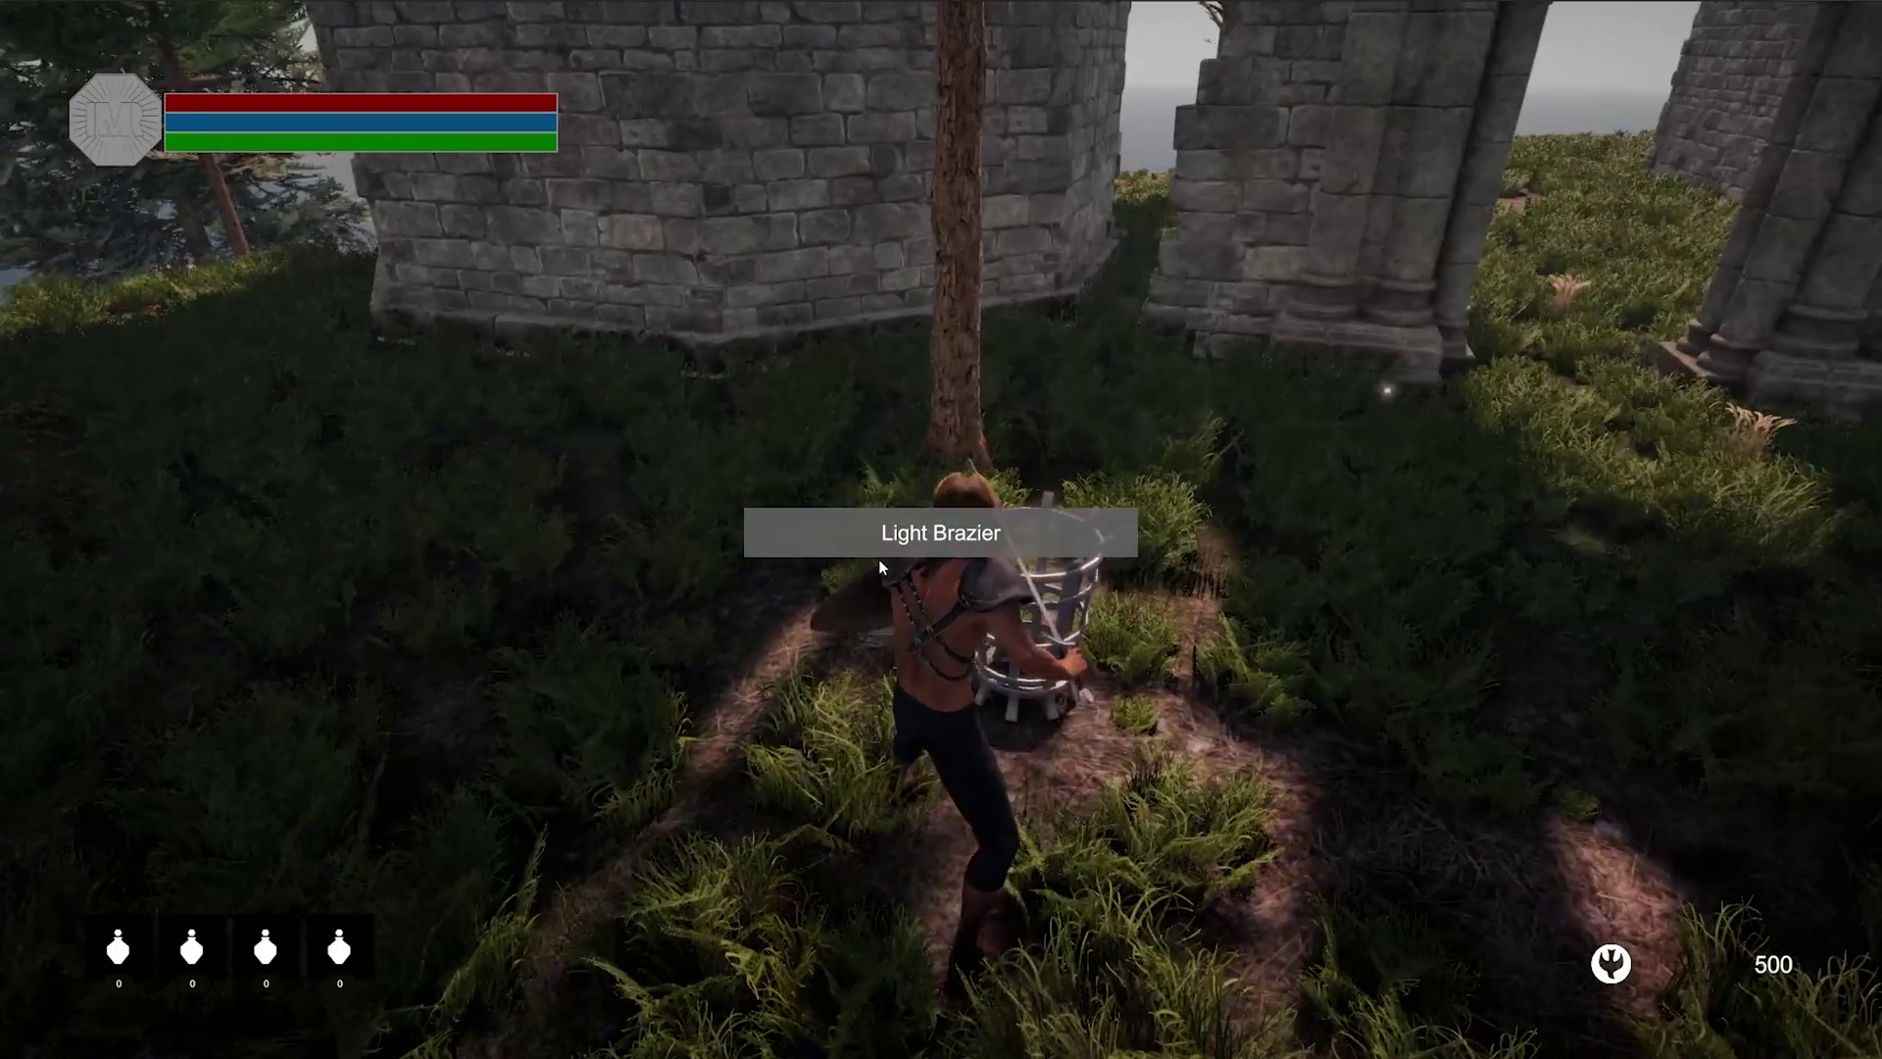
pyautogui.press('e')
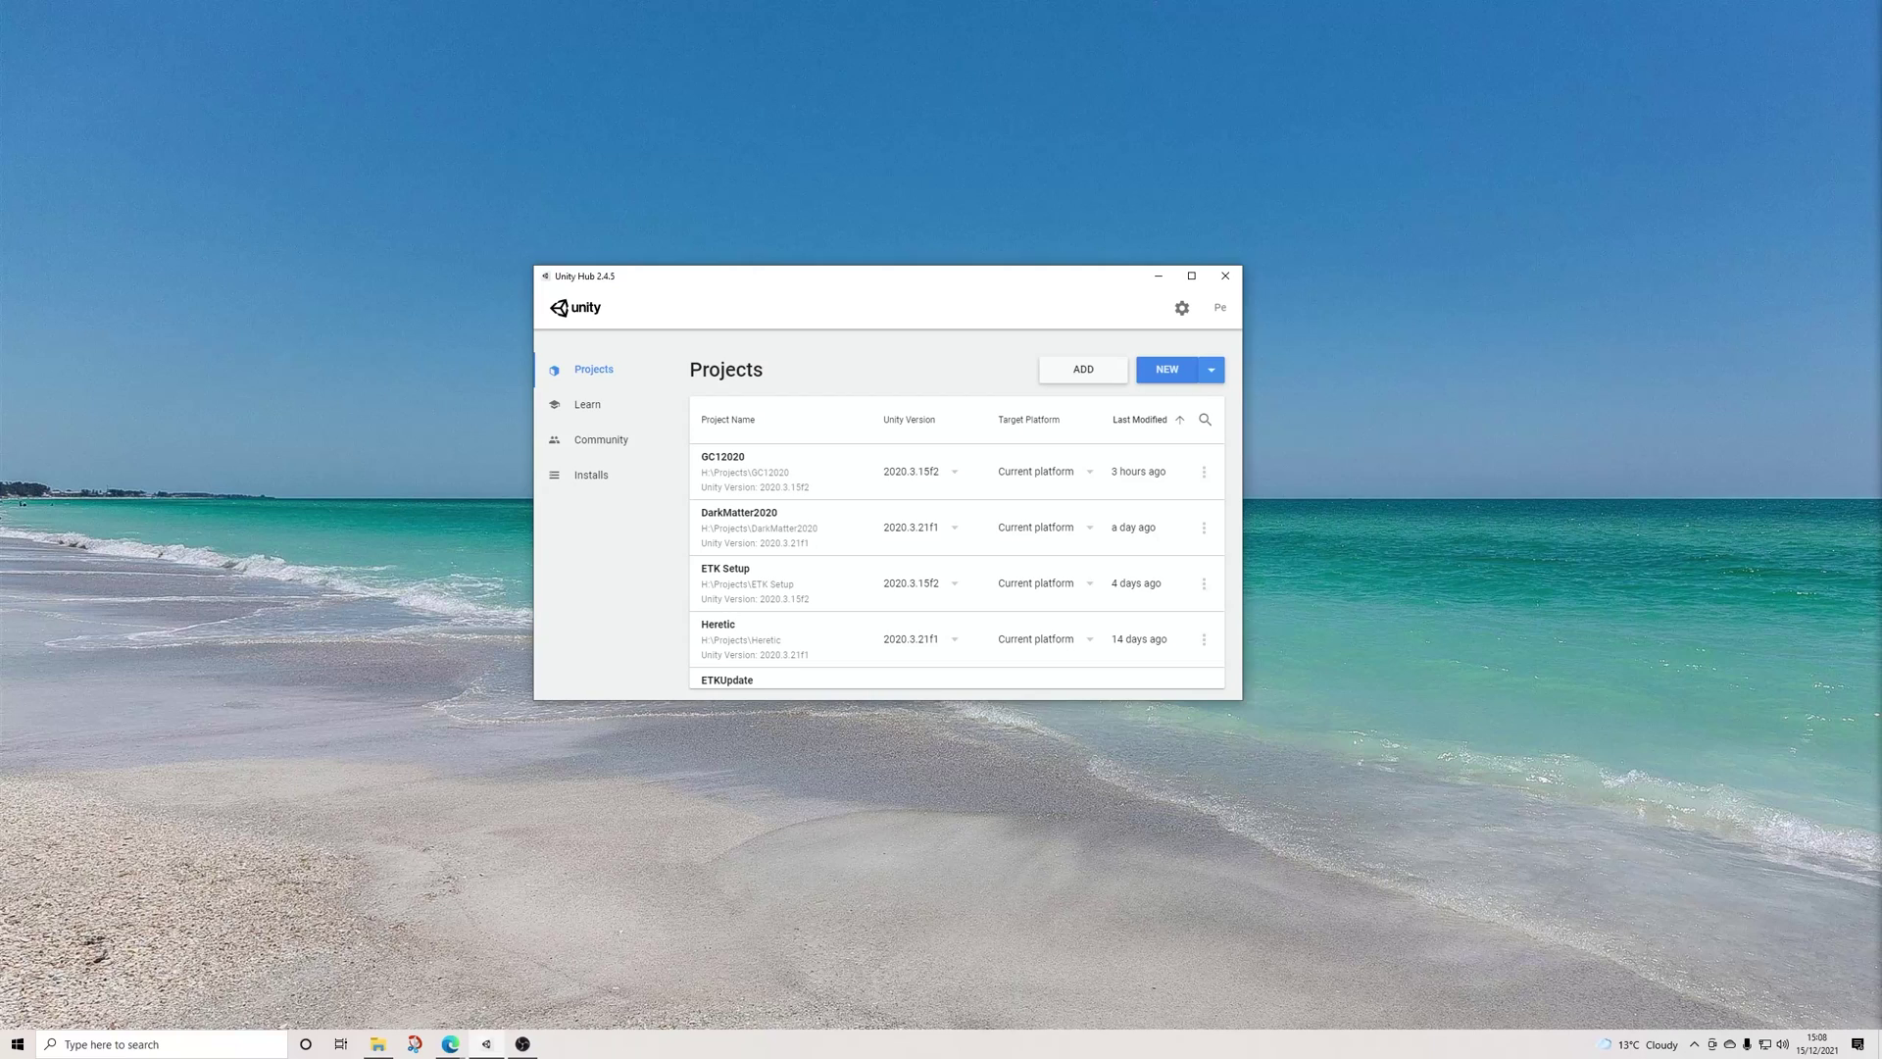
# Create a High Definition RP project named 'Create A Game - Souls'
pyautogui.click(1167, 370)
pyautogui.click(1158, 275)
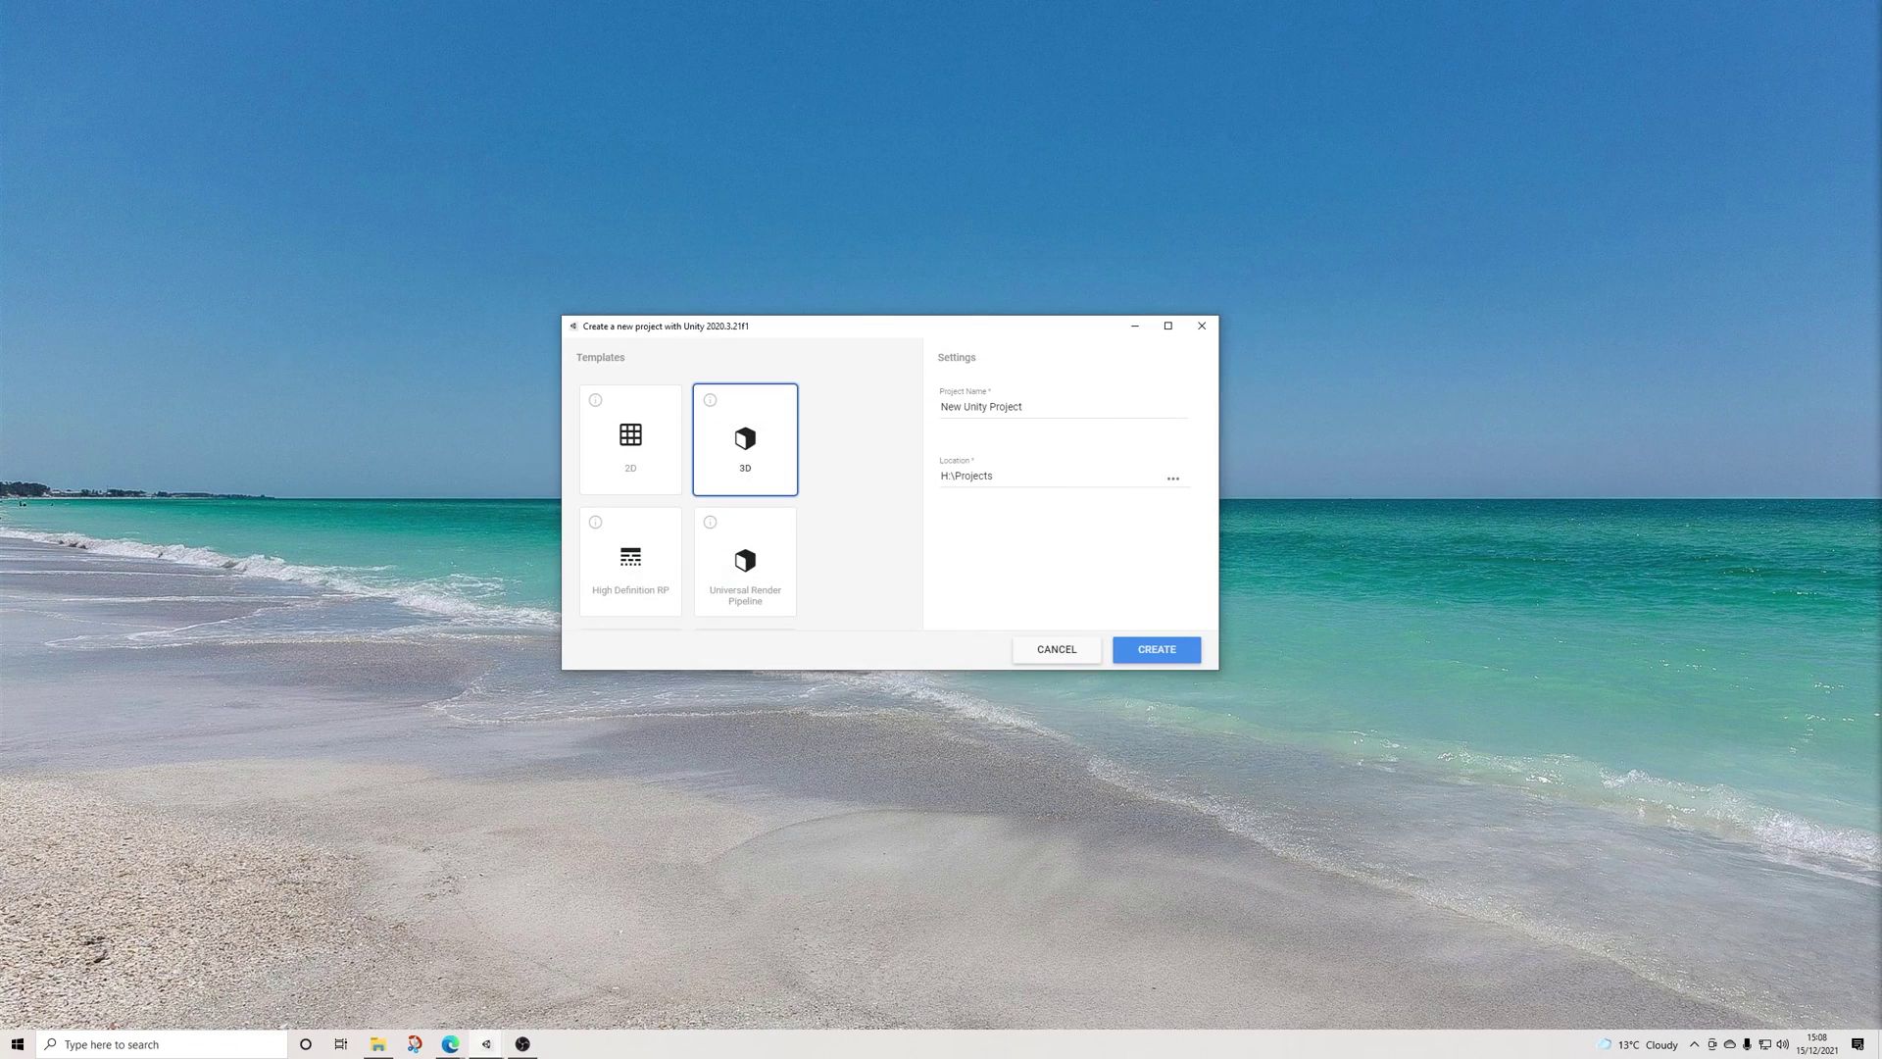
pyautogui.moveTo(1023, 407); pyautogui.dragTo(941, 407)
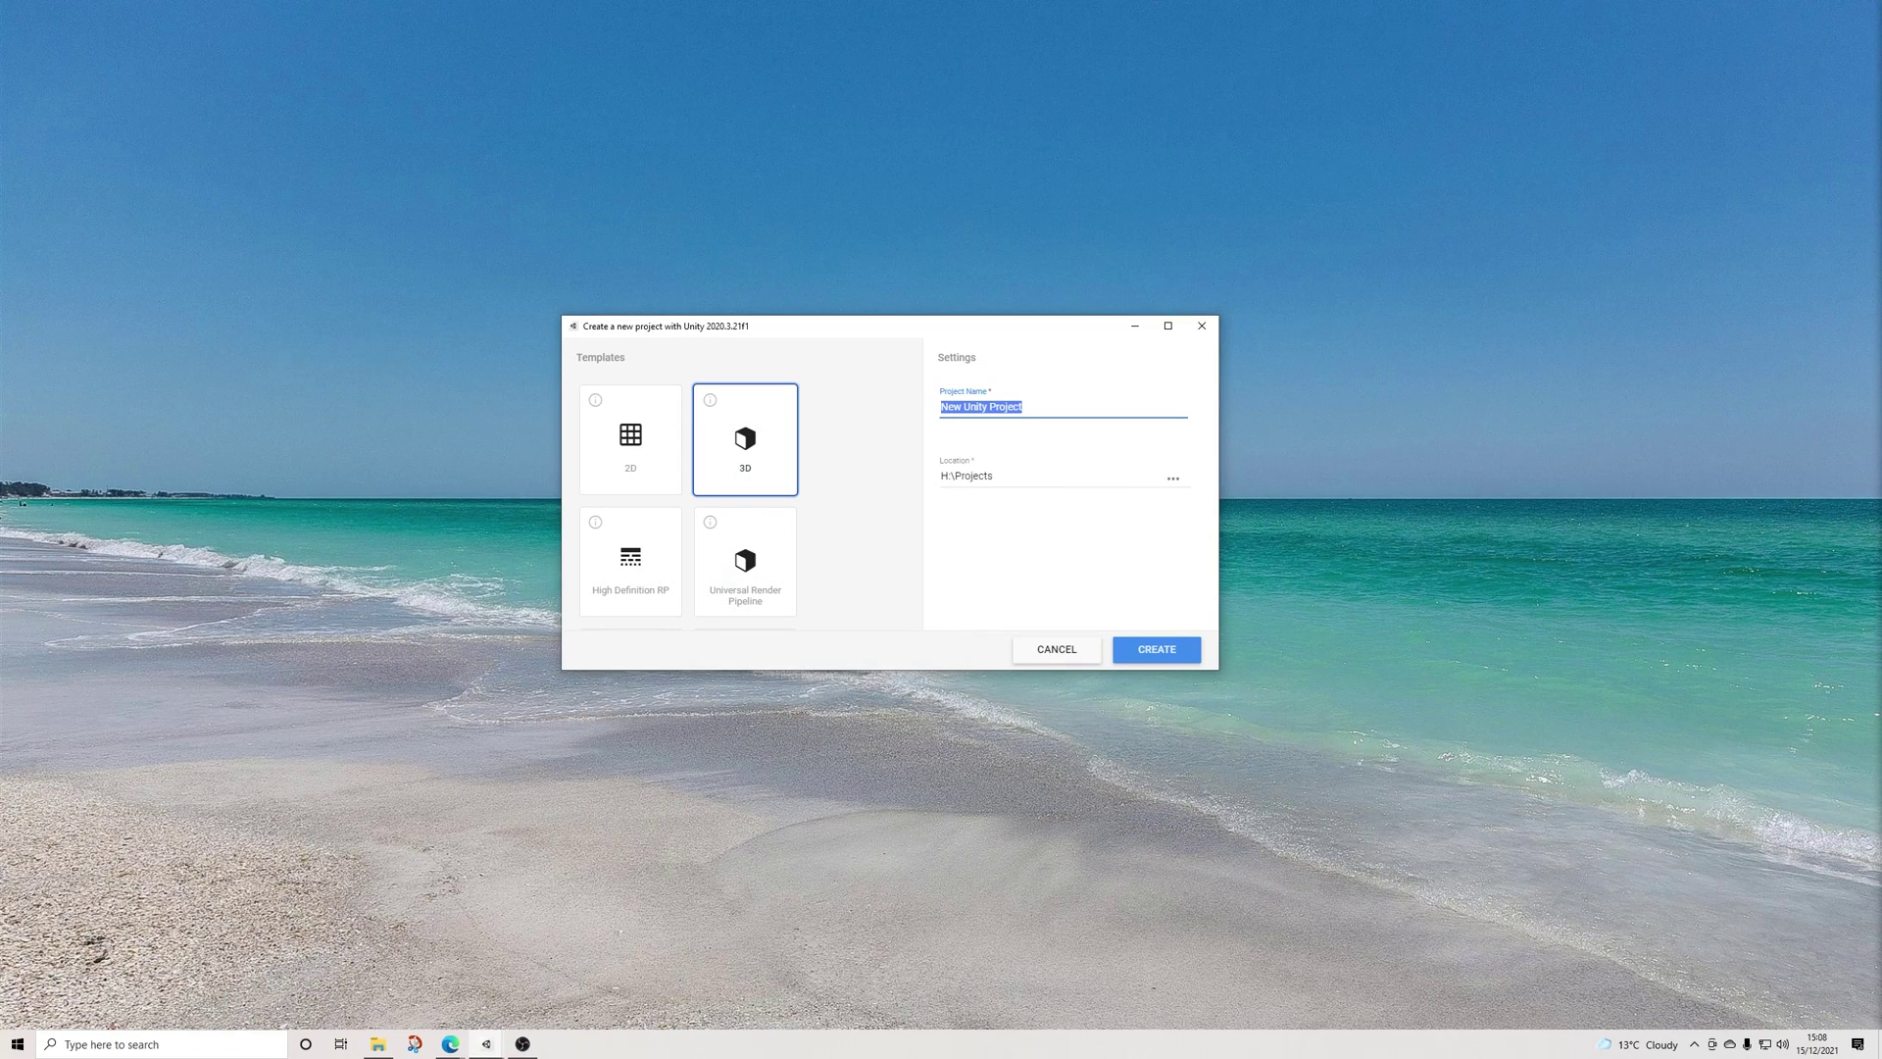
pyautogui.write('Create A Game - Souls')
pyautogui.scroll(-6, 745, 461)
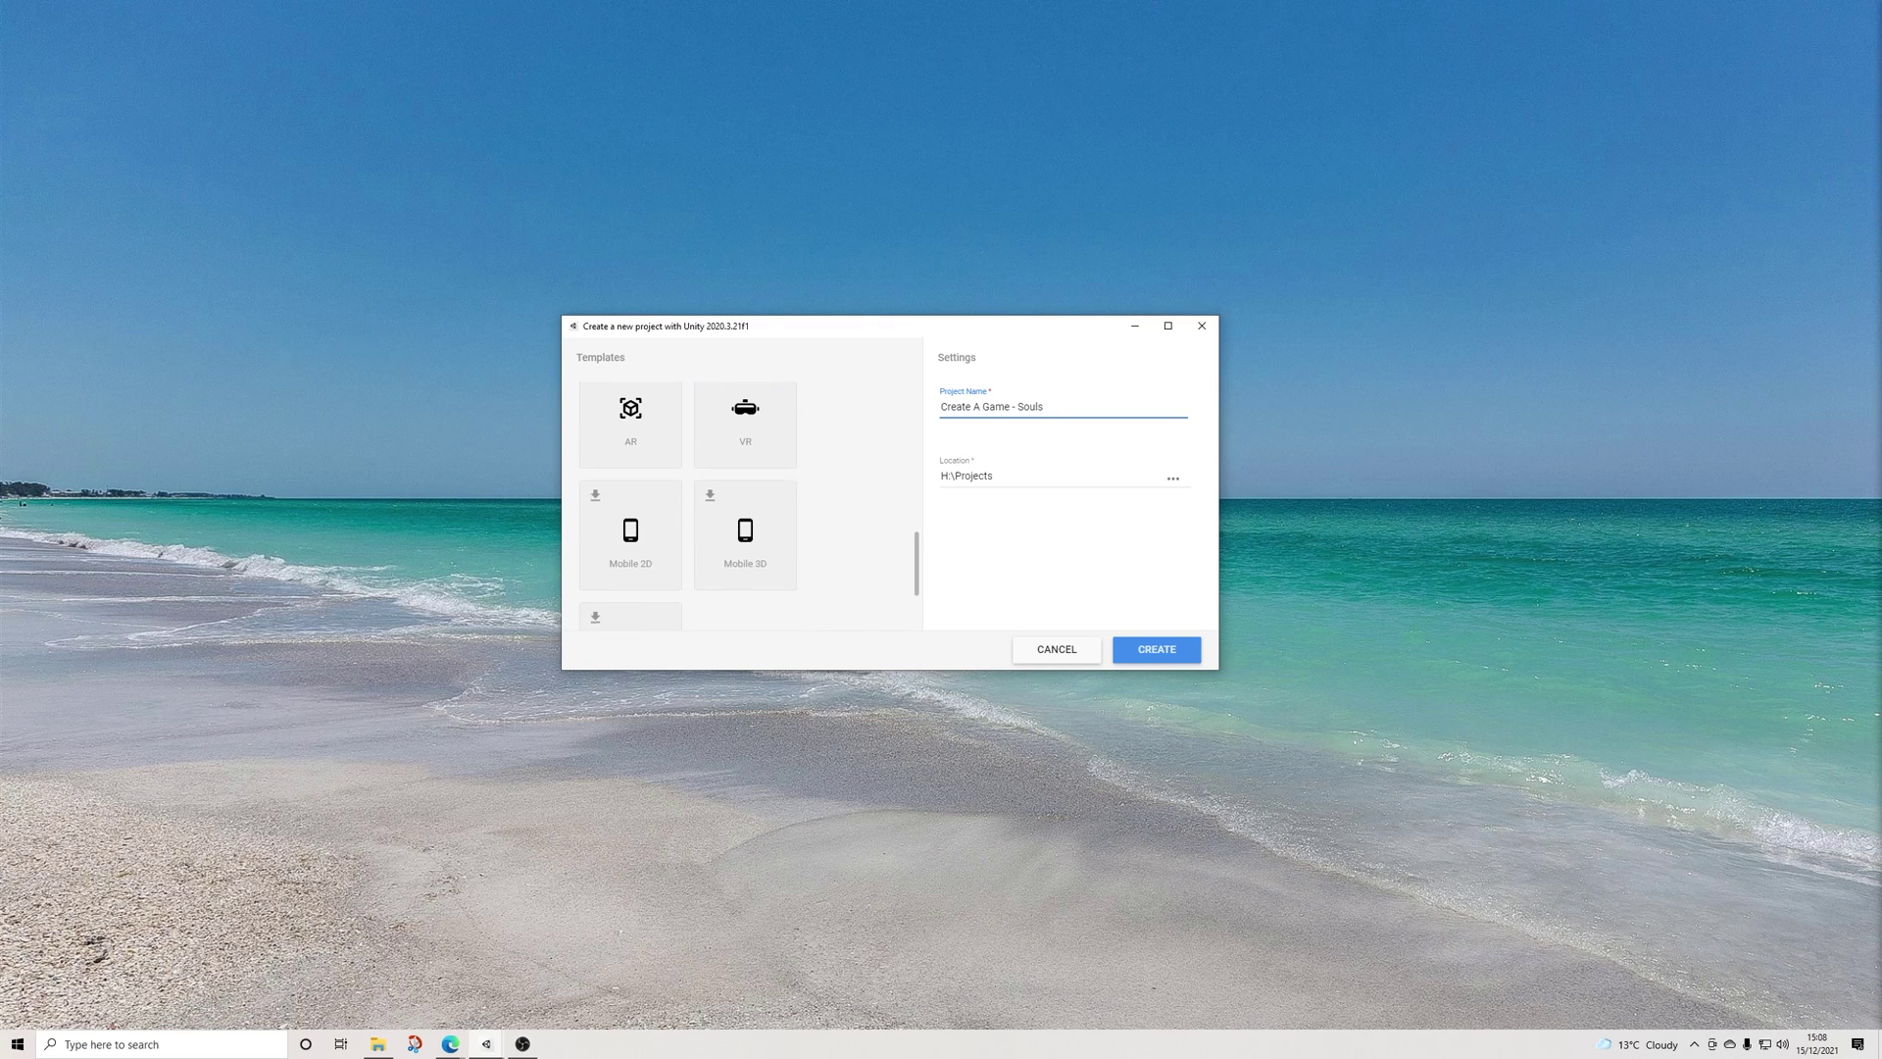
pyautogui.scroll(-2, 745, 568)
pyautogui.scroll(5, 745, 569)
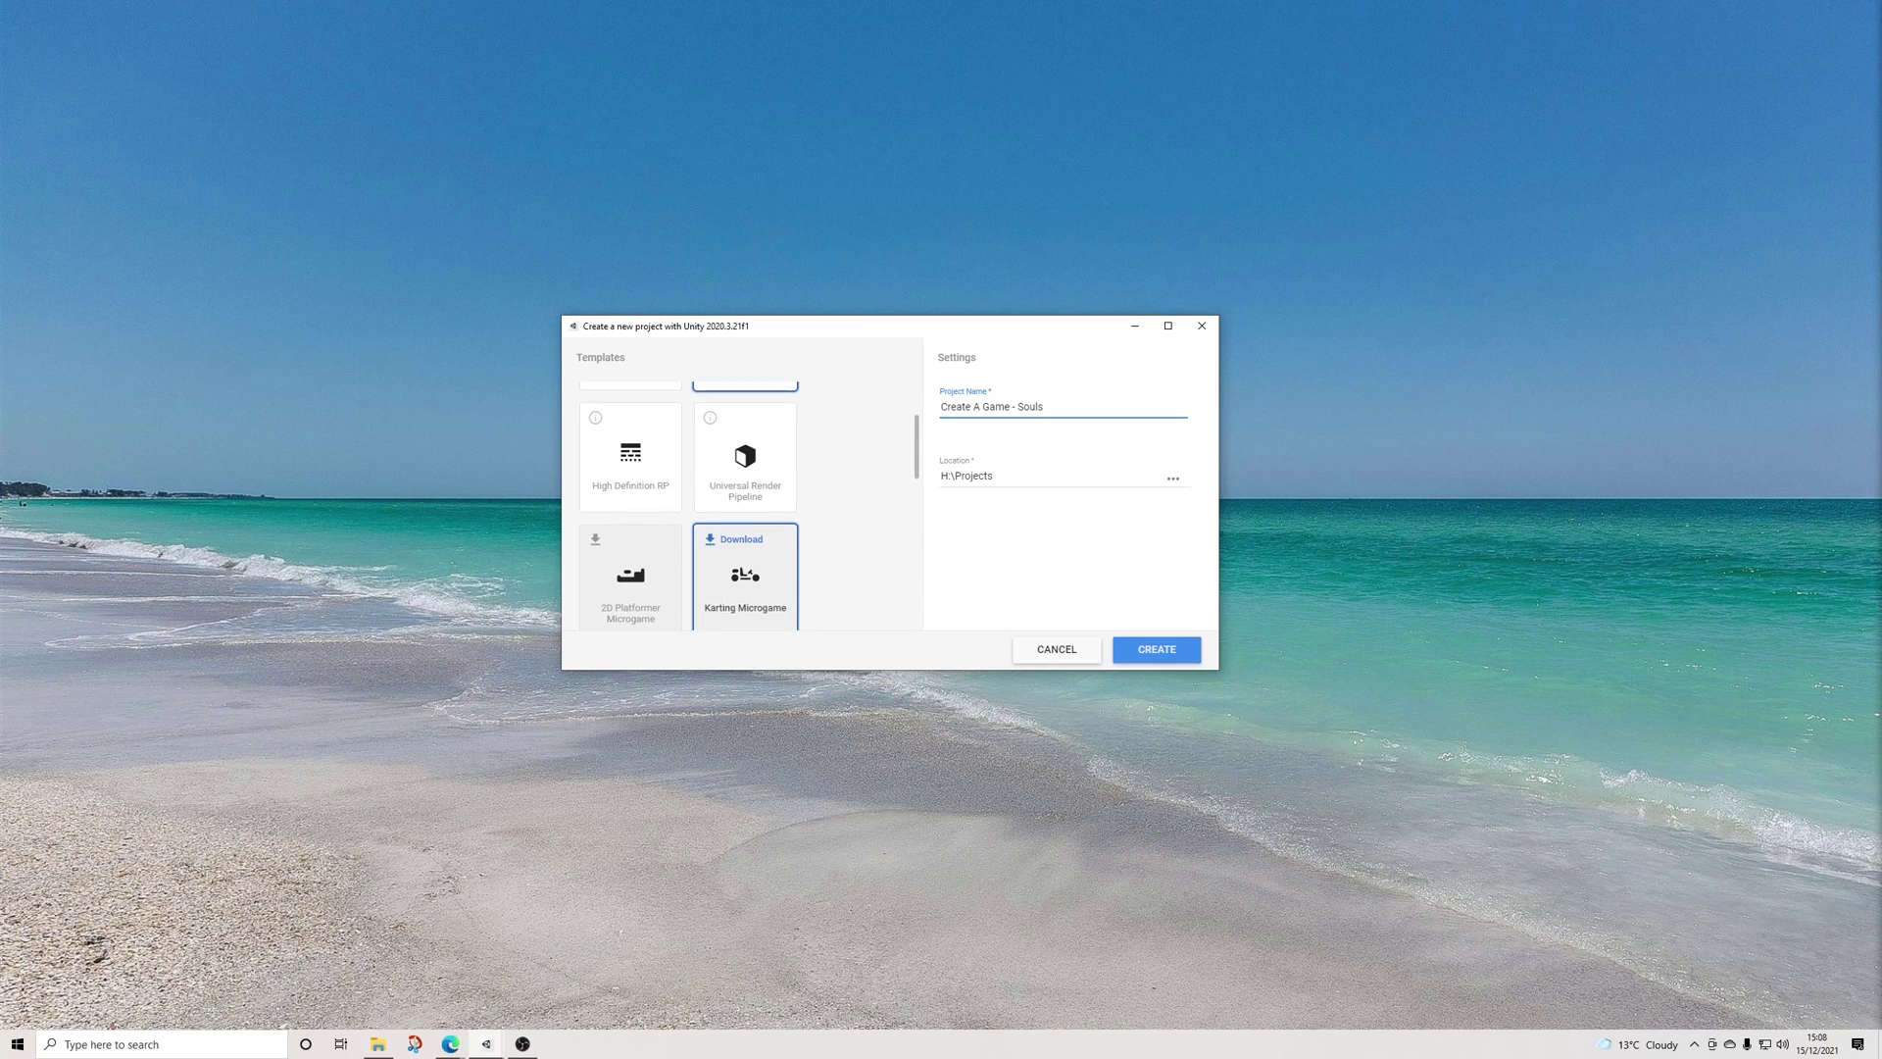
pyautogui.scroll(2, 630, 558)
pyautogui.click(630, 561)
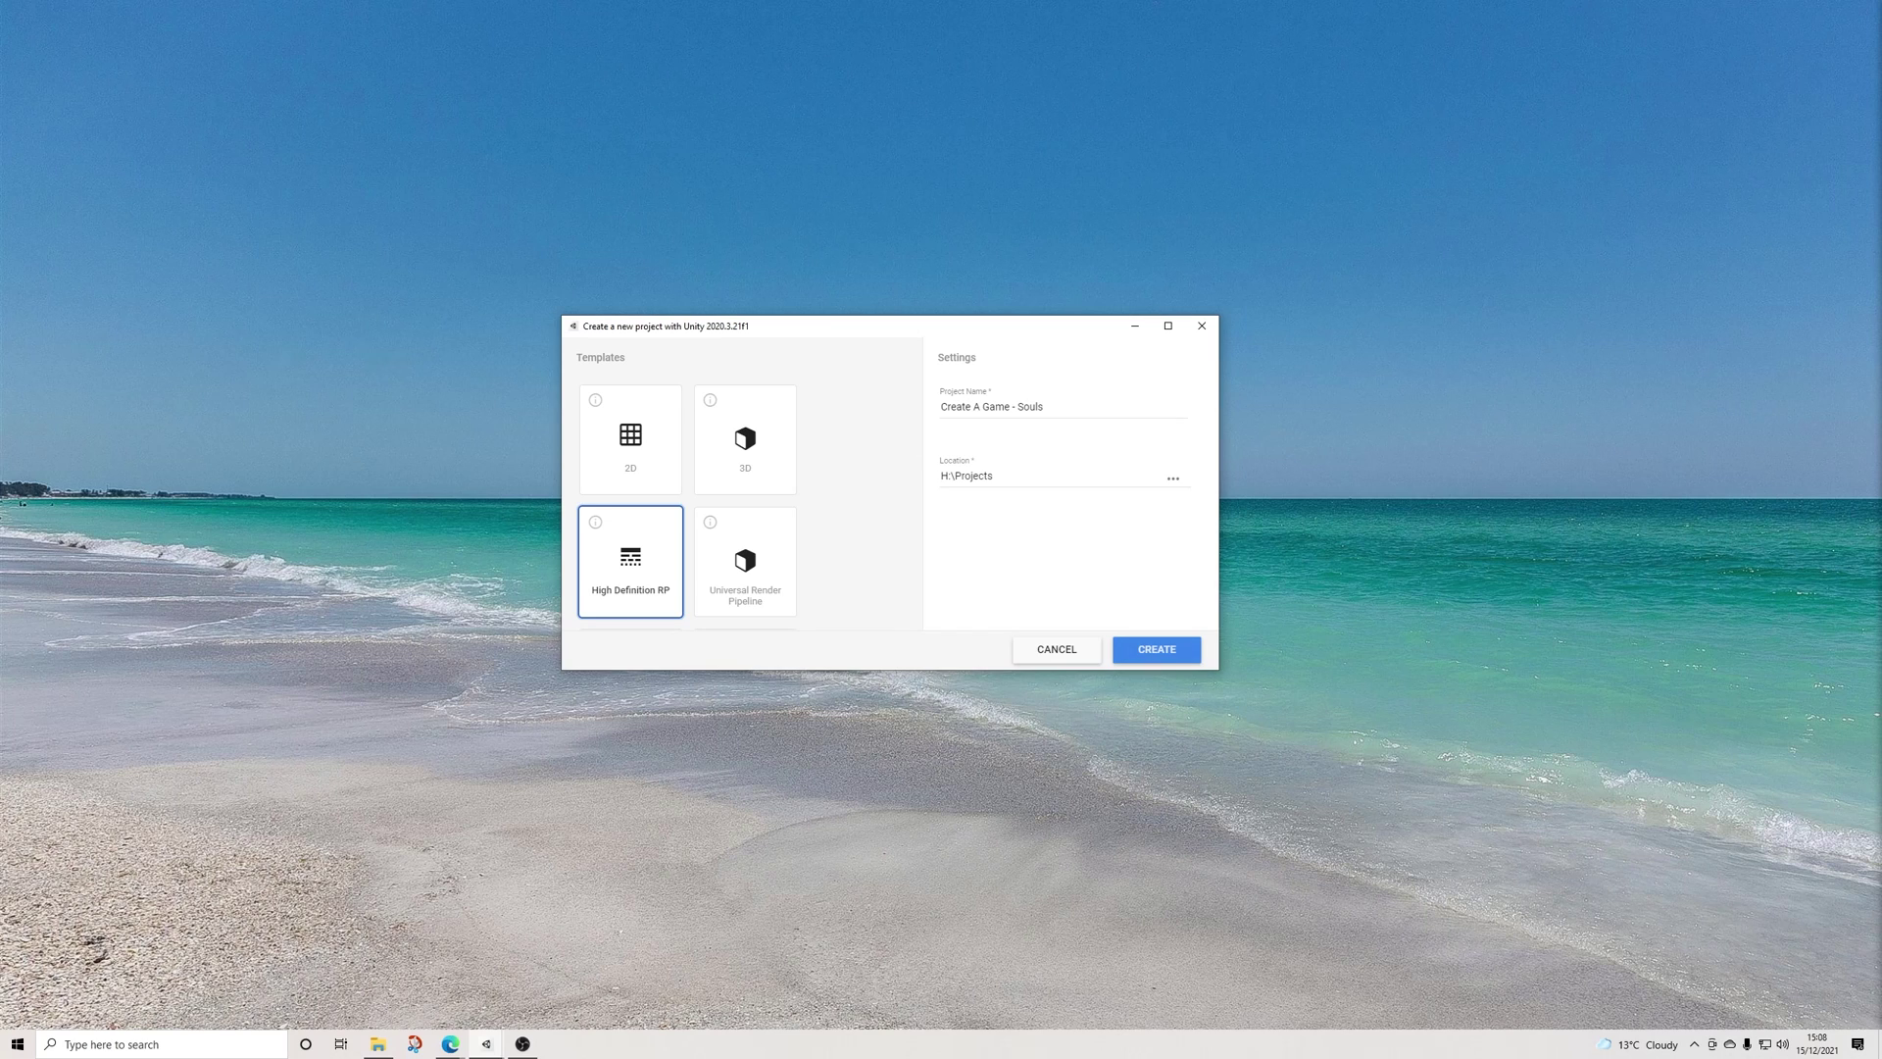
pyautogui.click(1157, 650)
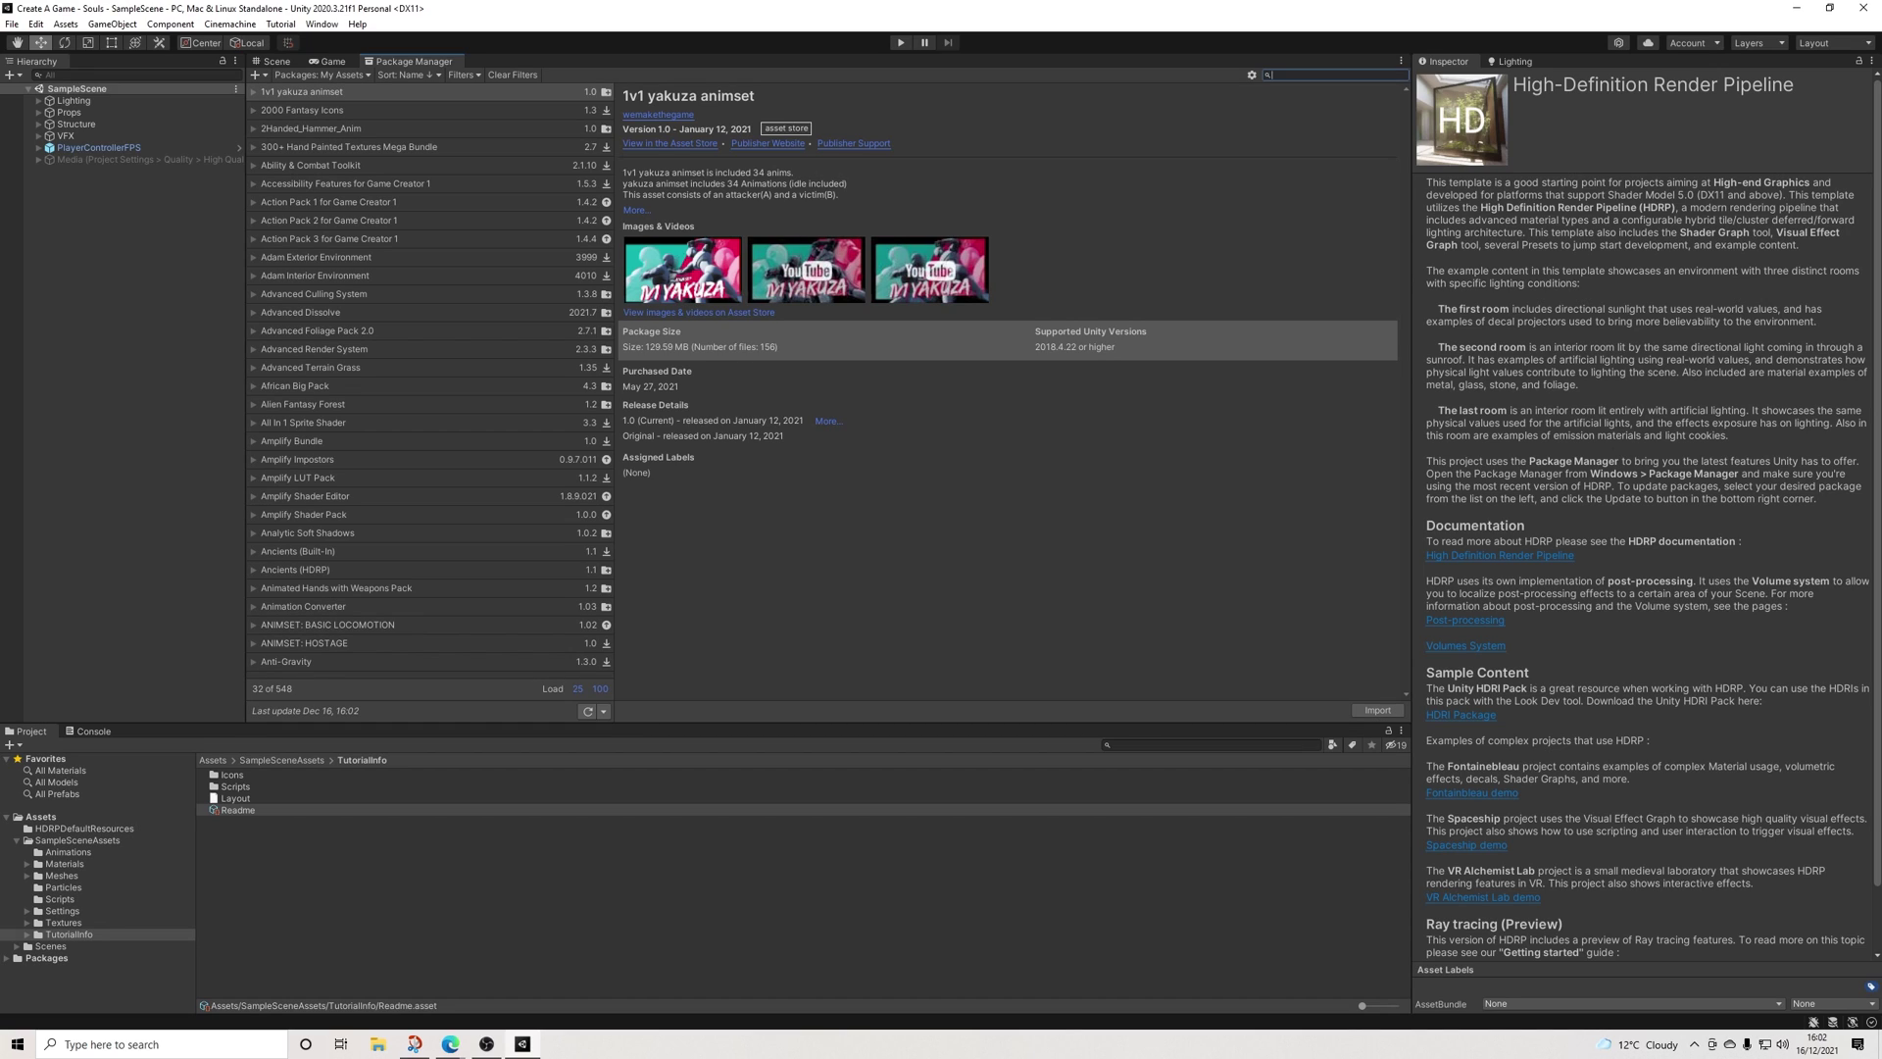
# Search the owned packages for 'game creator' and import Game Creator
pyautogui.write('ac')
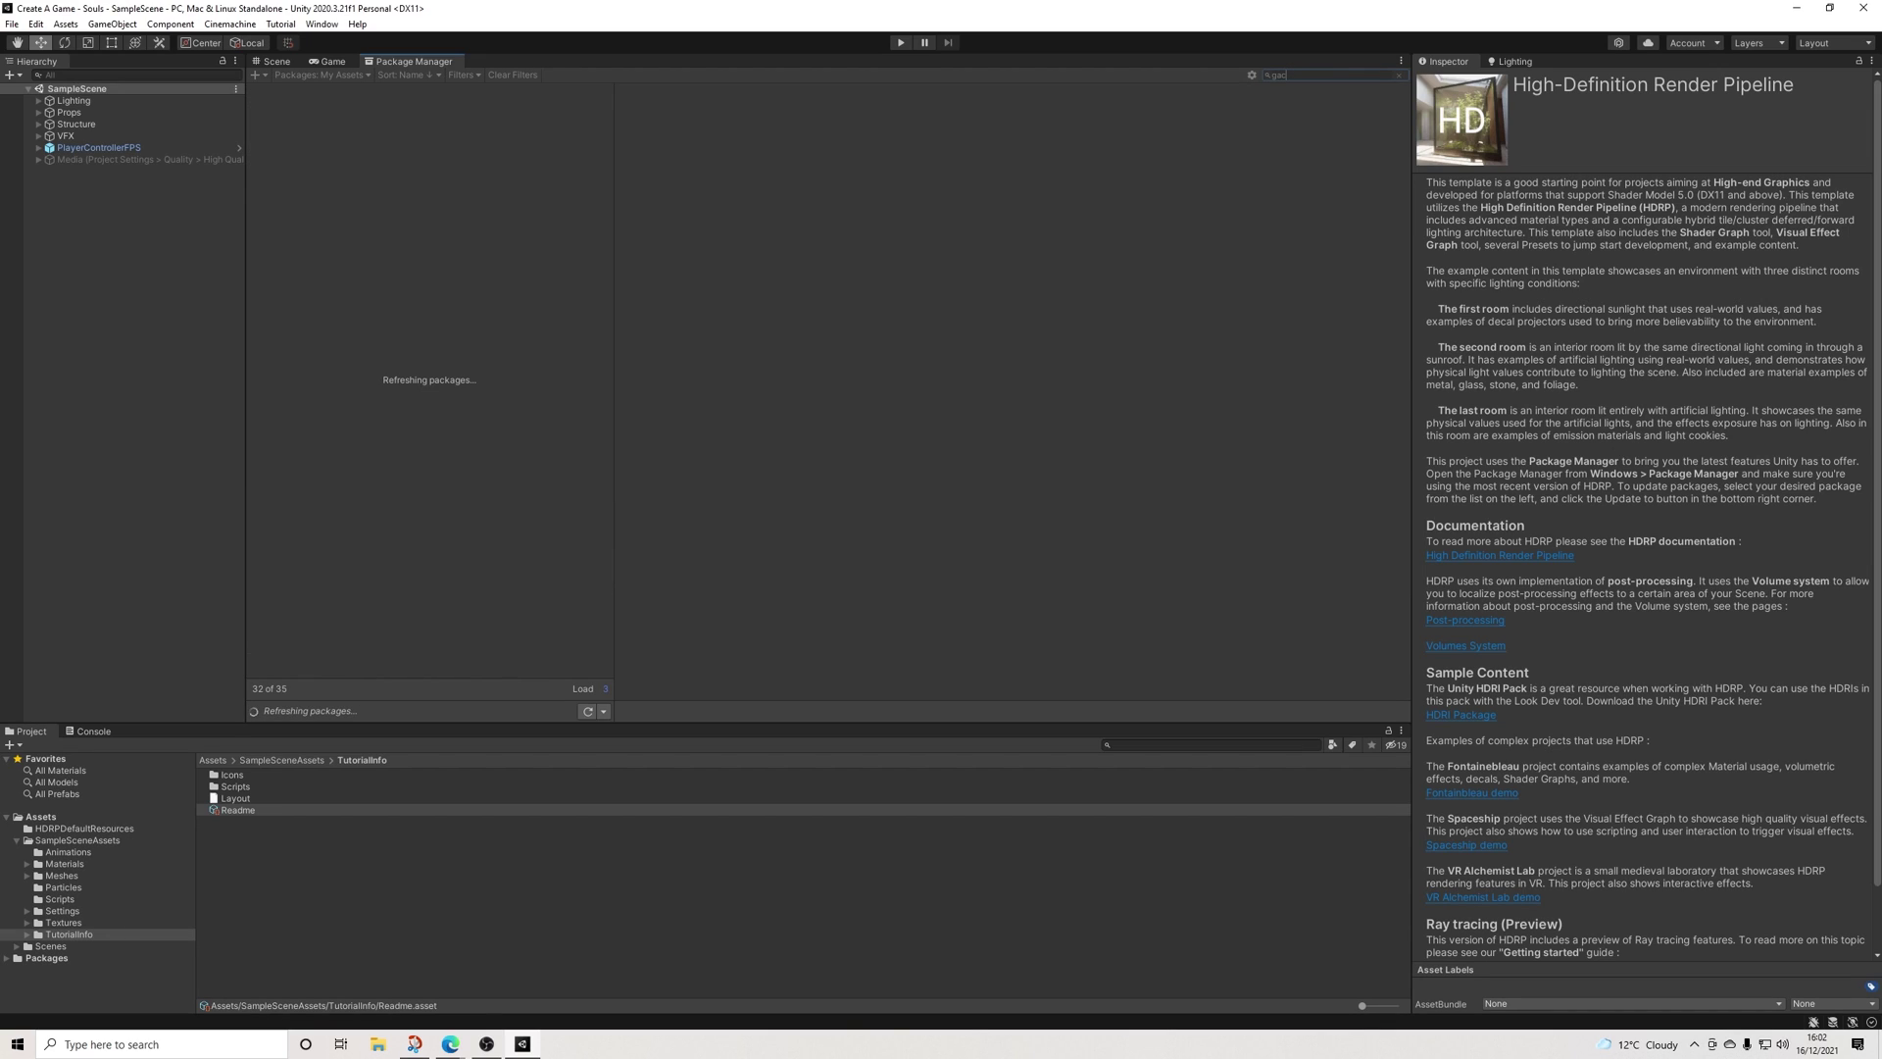
pyautogui.press('BackSpace')
pyautogui.write('me creator')
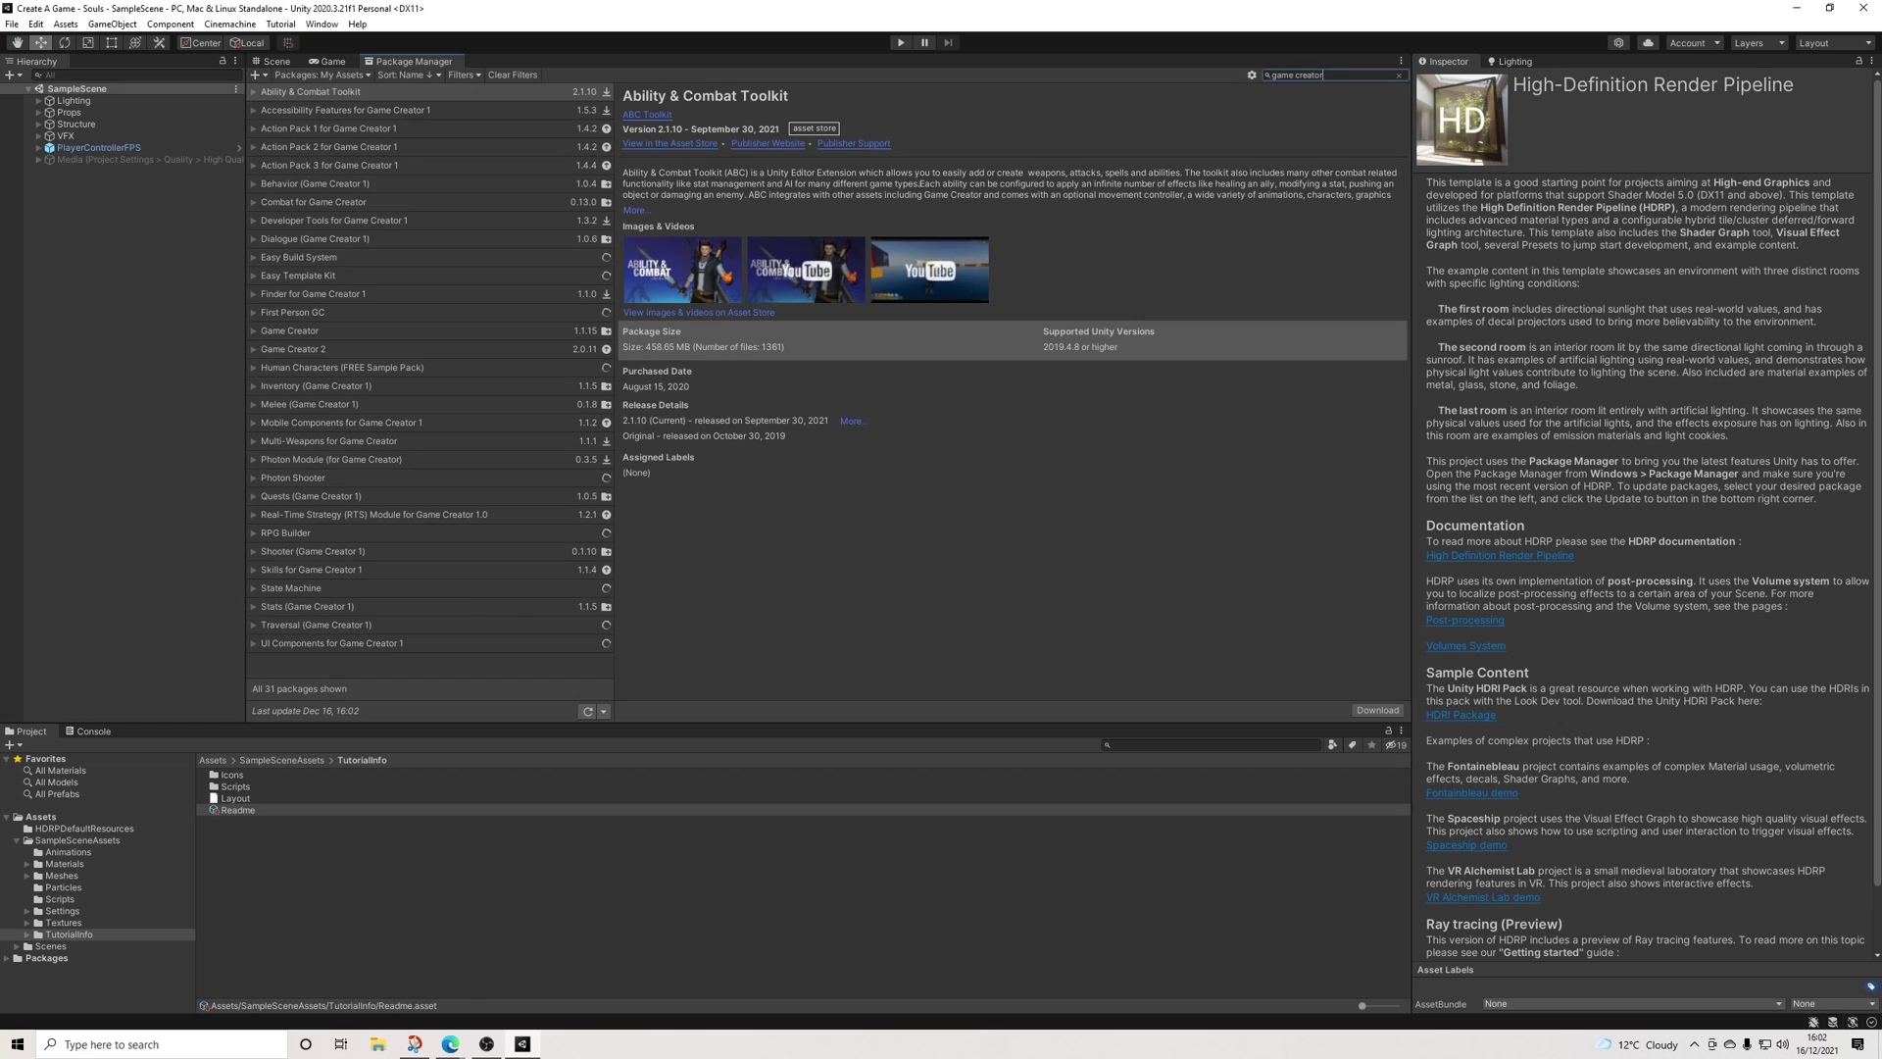
pyautogui.click(290, 331)
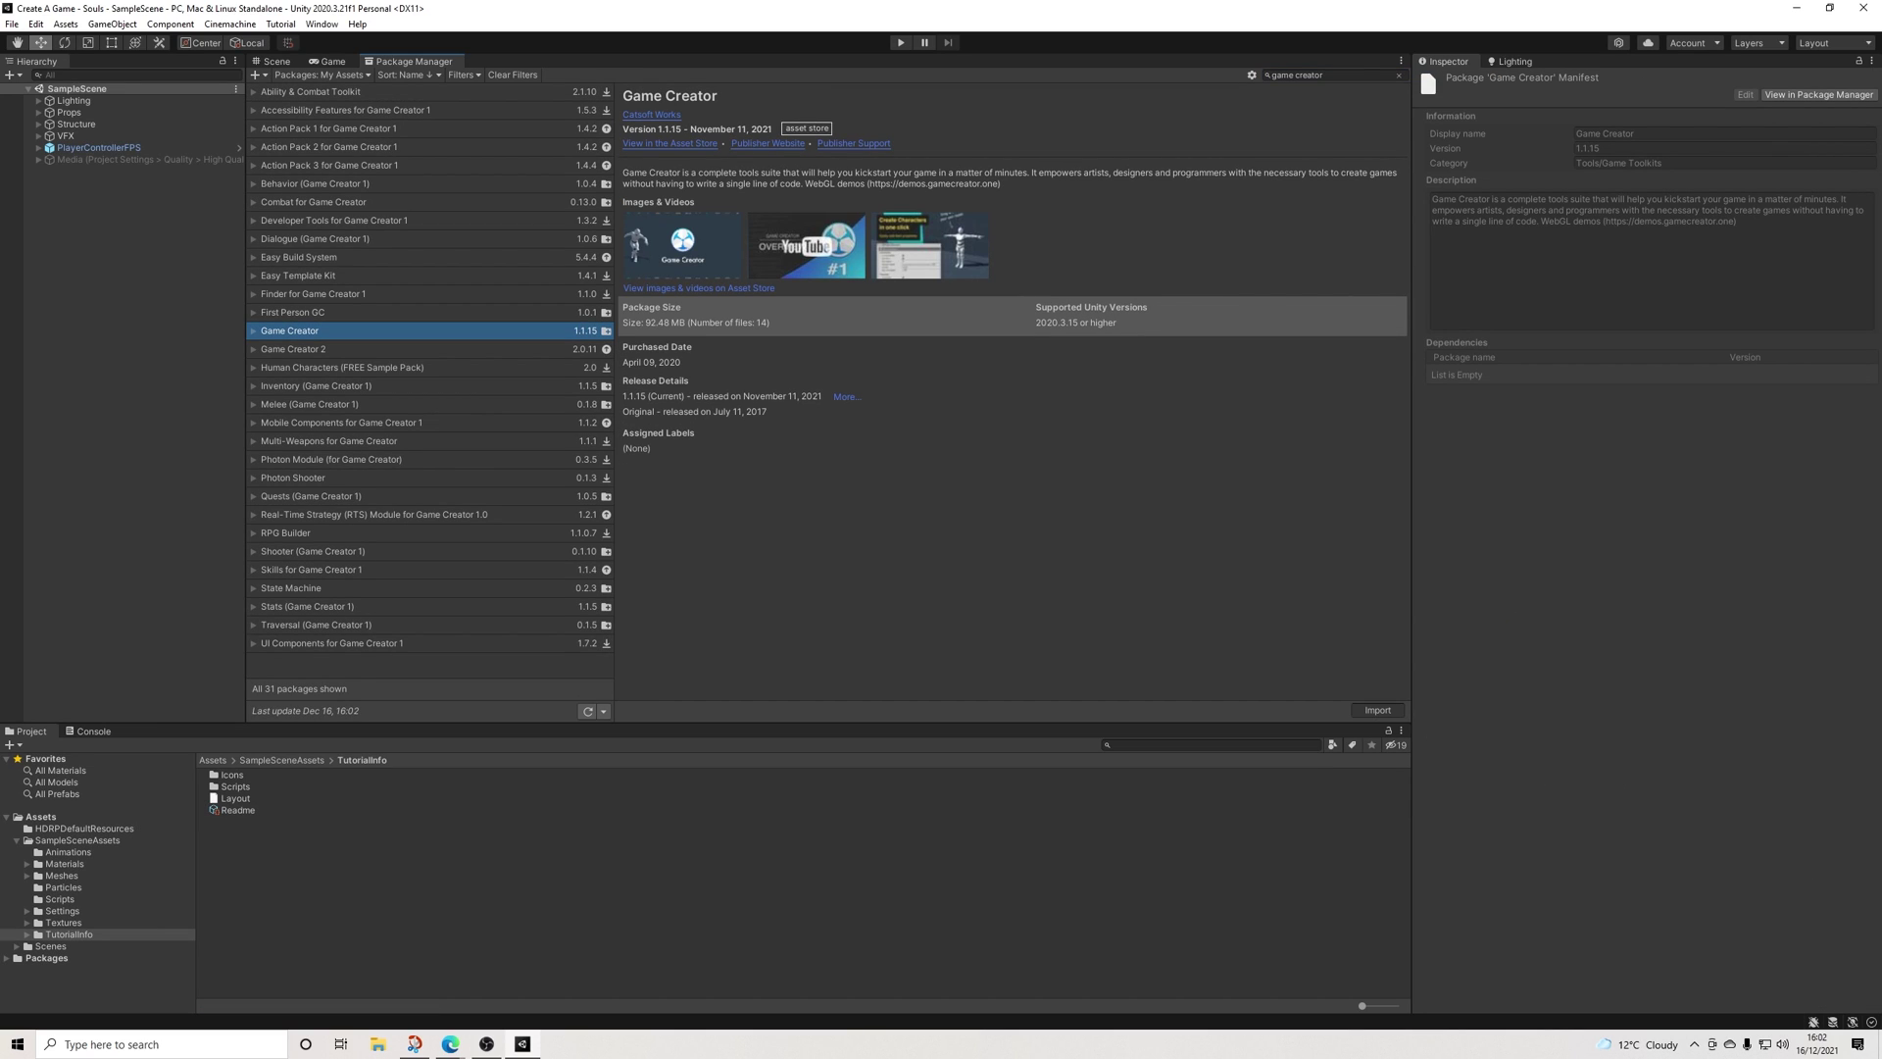
pyautogui.click(1377, 710)
pyautogui.click(1410, 861)
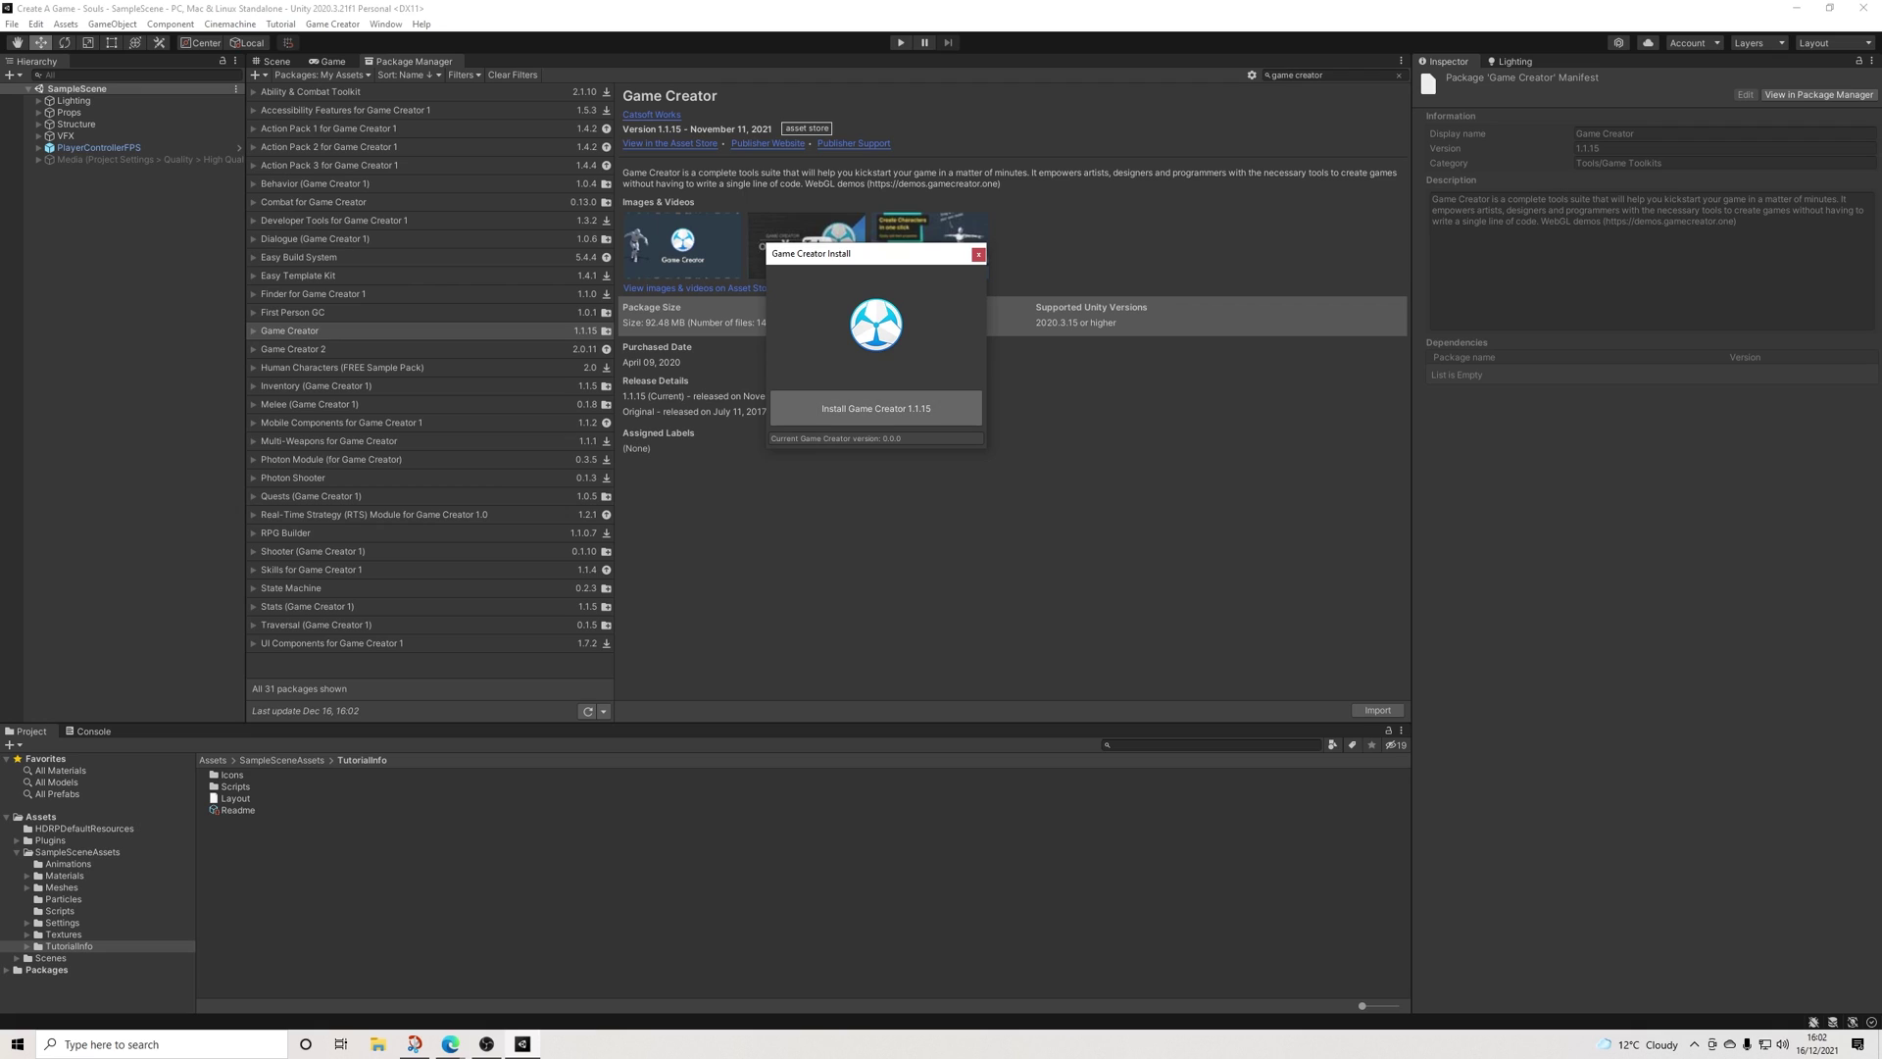
# Run the Game Creator 1.1.15 installer and dismiss the Update Complete notice
pyautogui.click(876, 408)
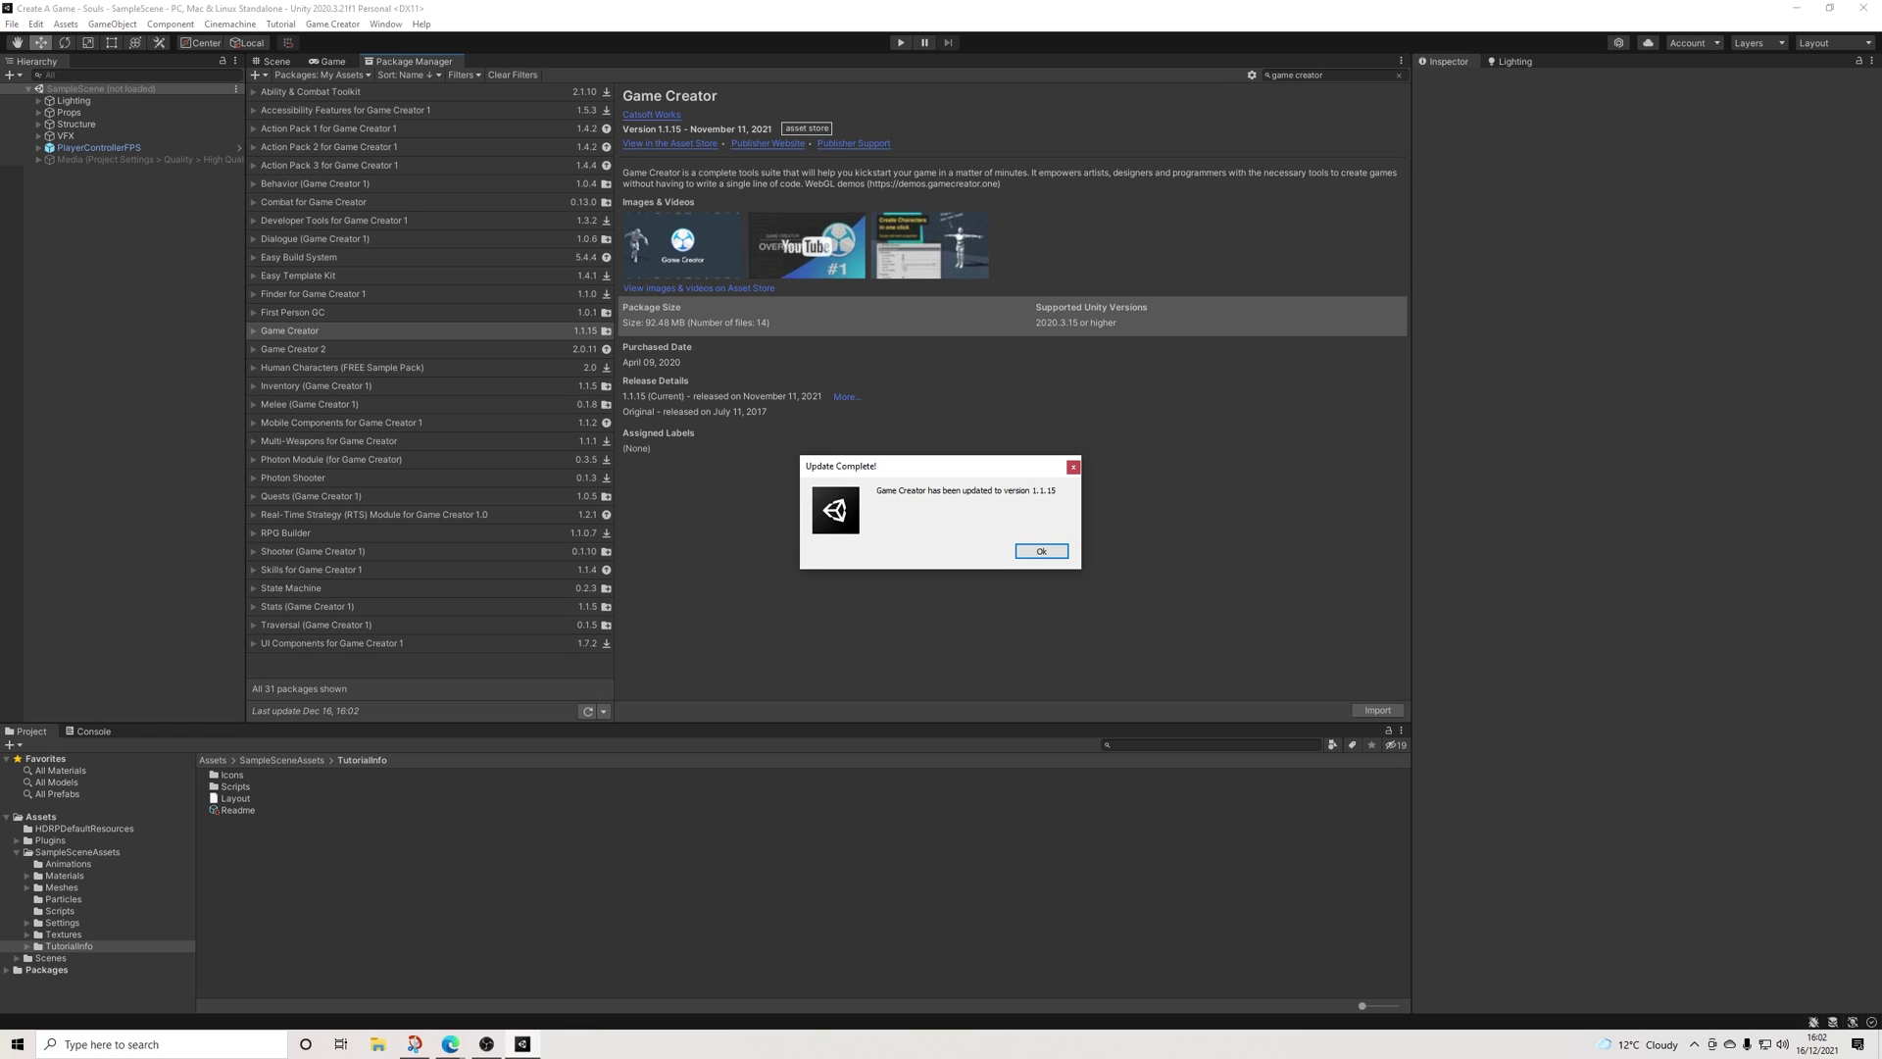
pyautogui.click(1041, 551)
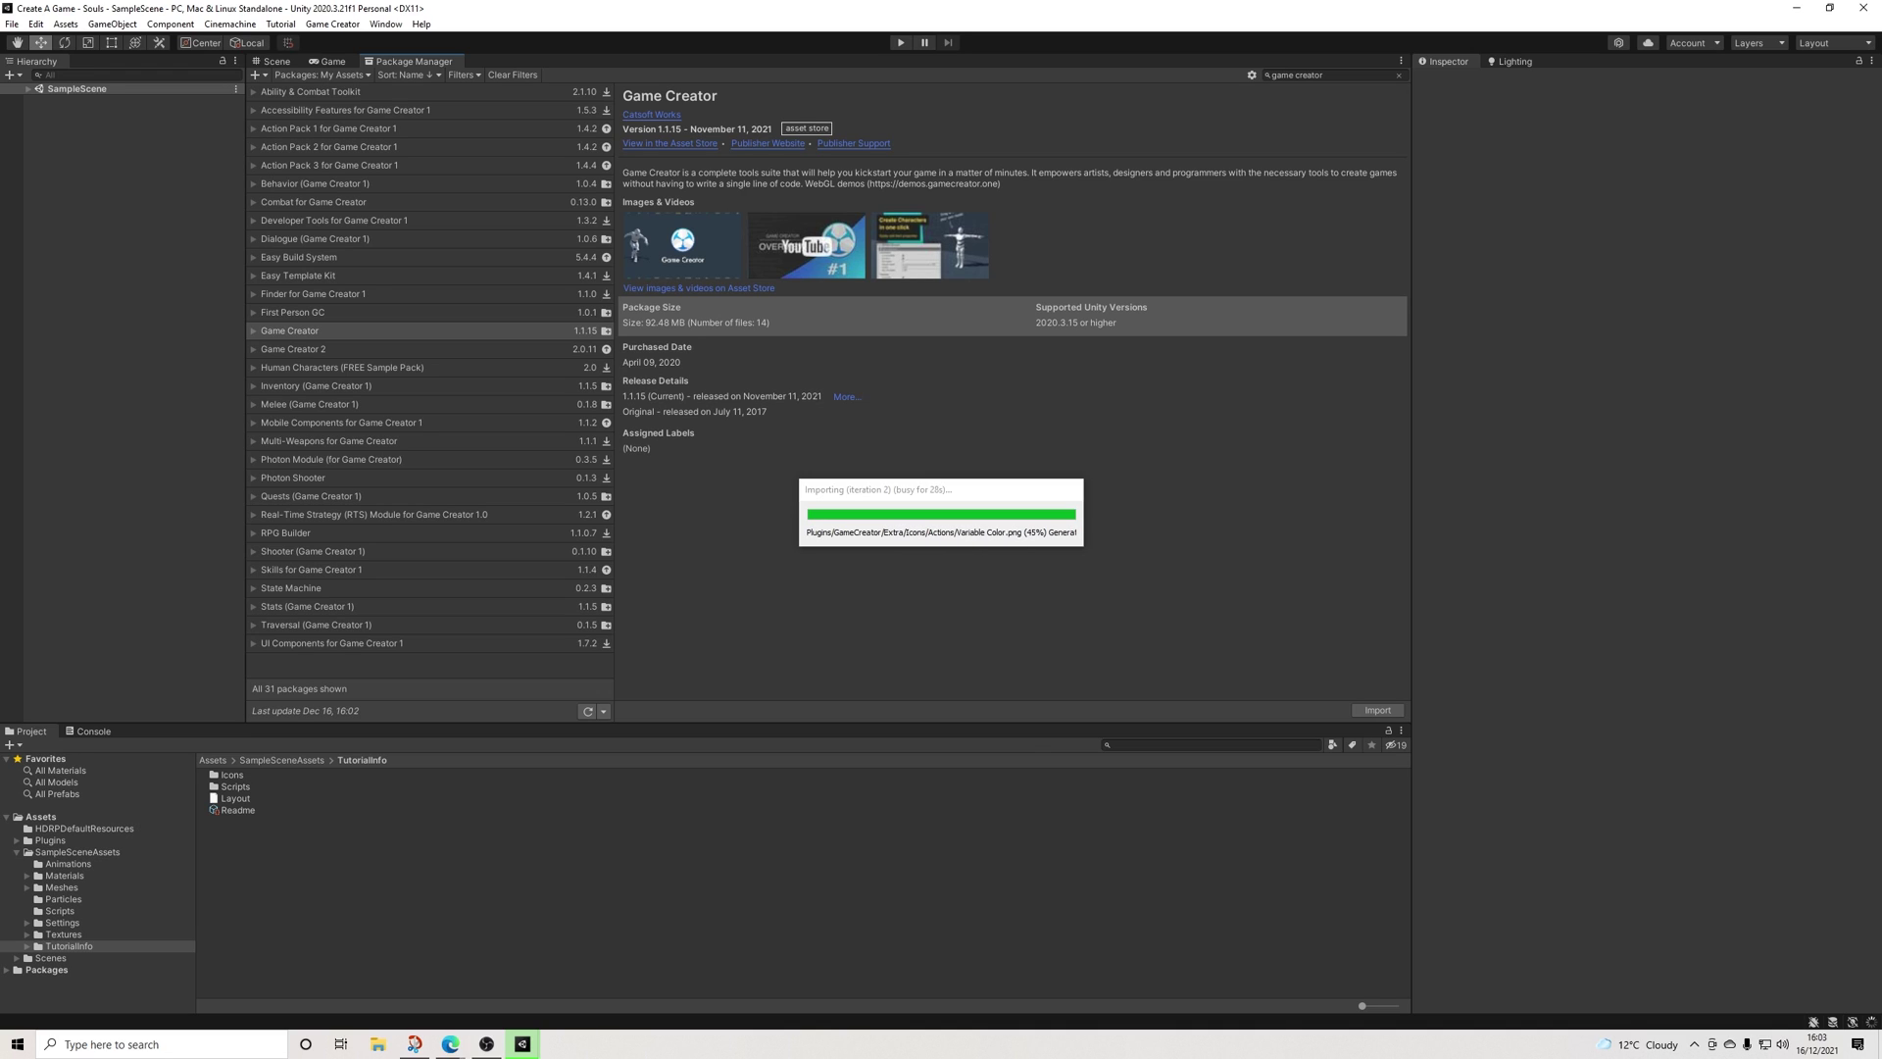
# Import the Melee and Behavior (Game Creator 1) packages
pyautogui.click(310, 404)
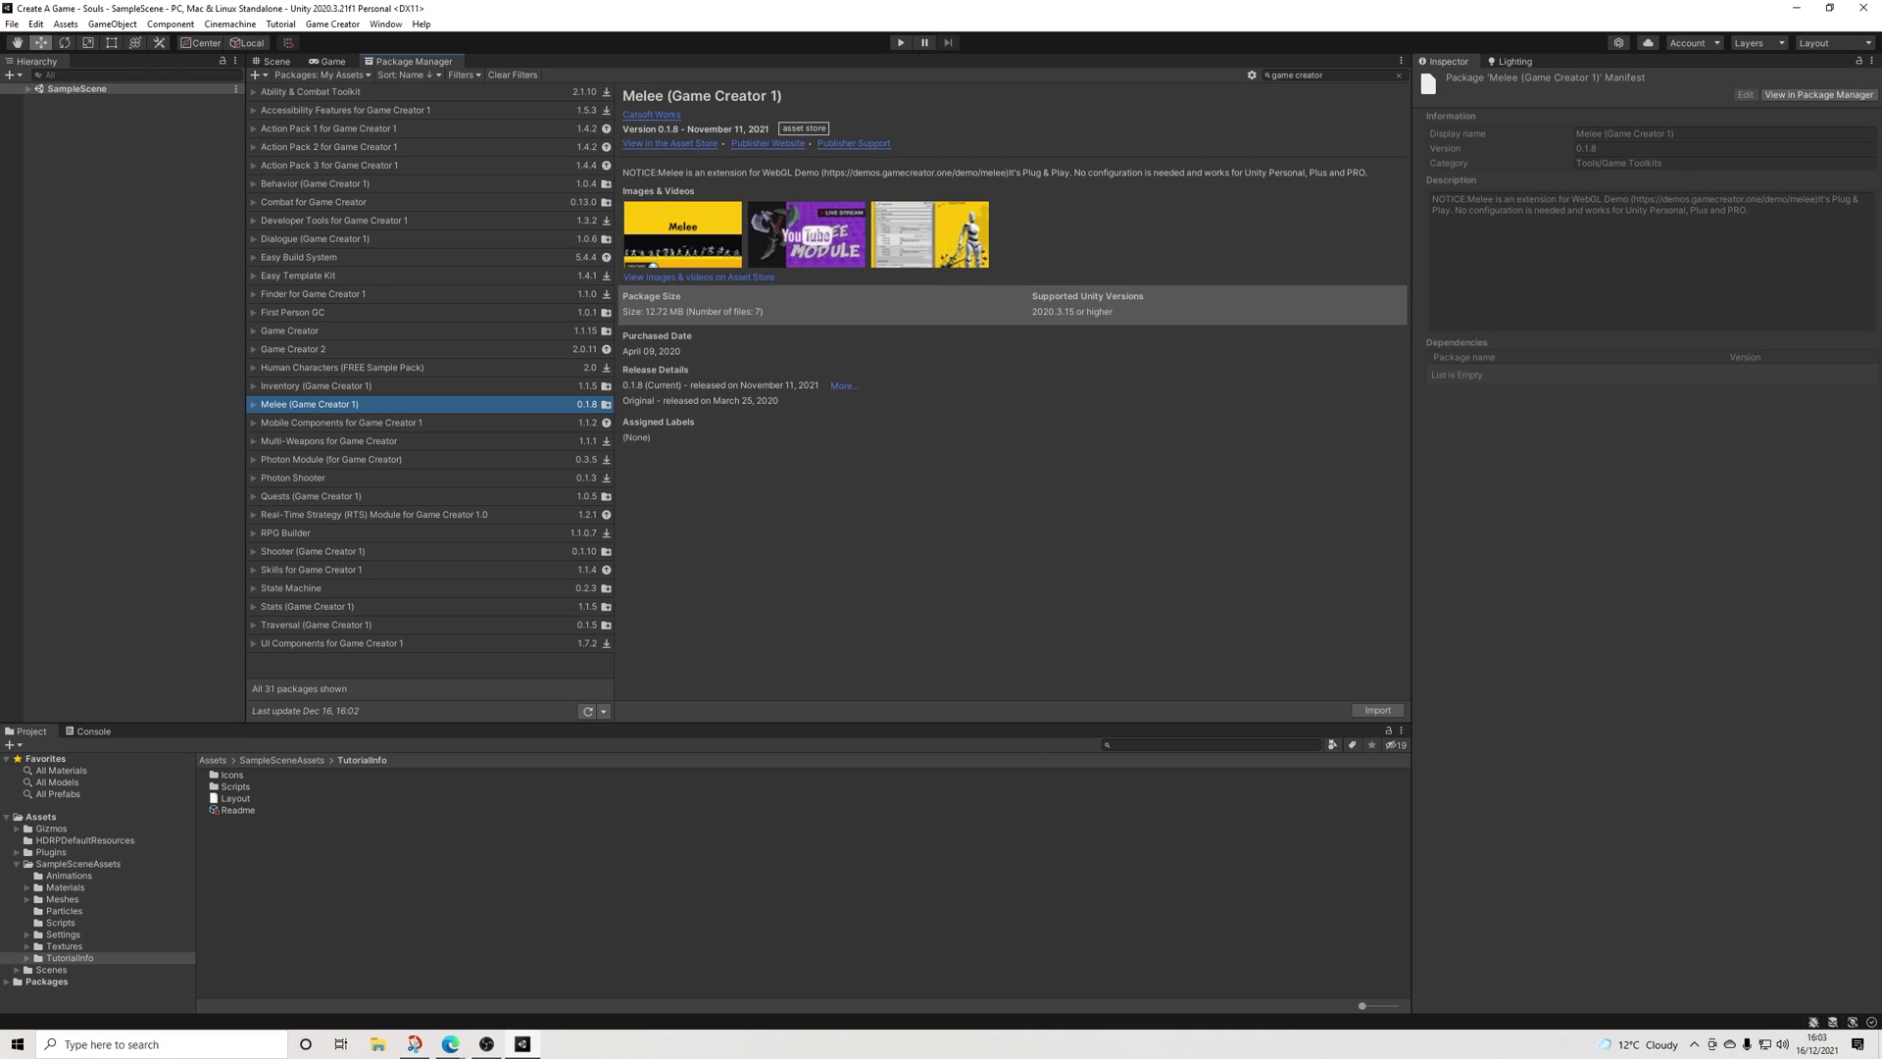
pyautogui.click(1378, 710)
pyautogui.click(1409, 862)
pyautogui.click(315, 184)
pyautogui.click(1377, 710)
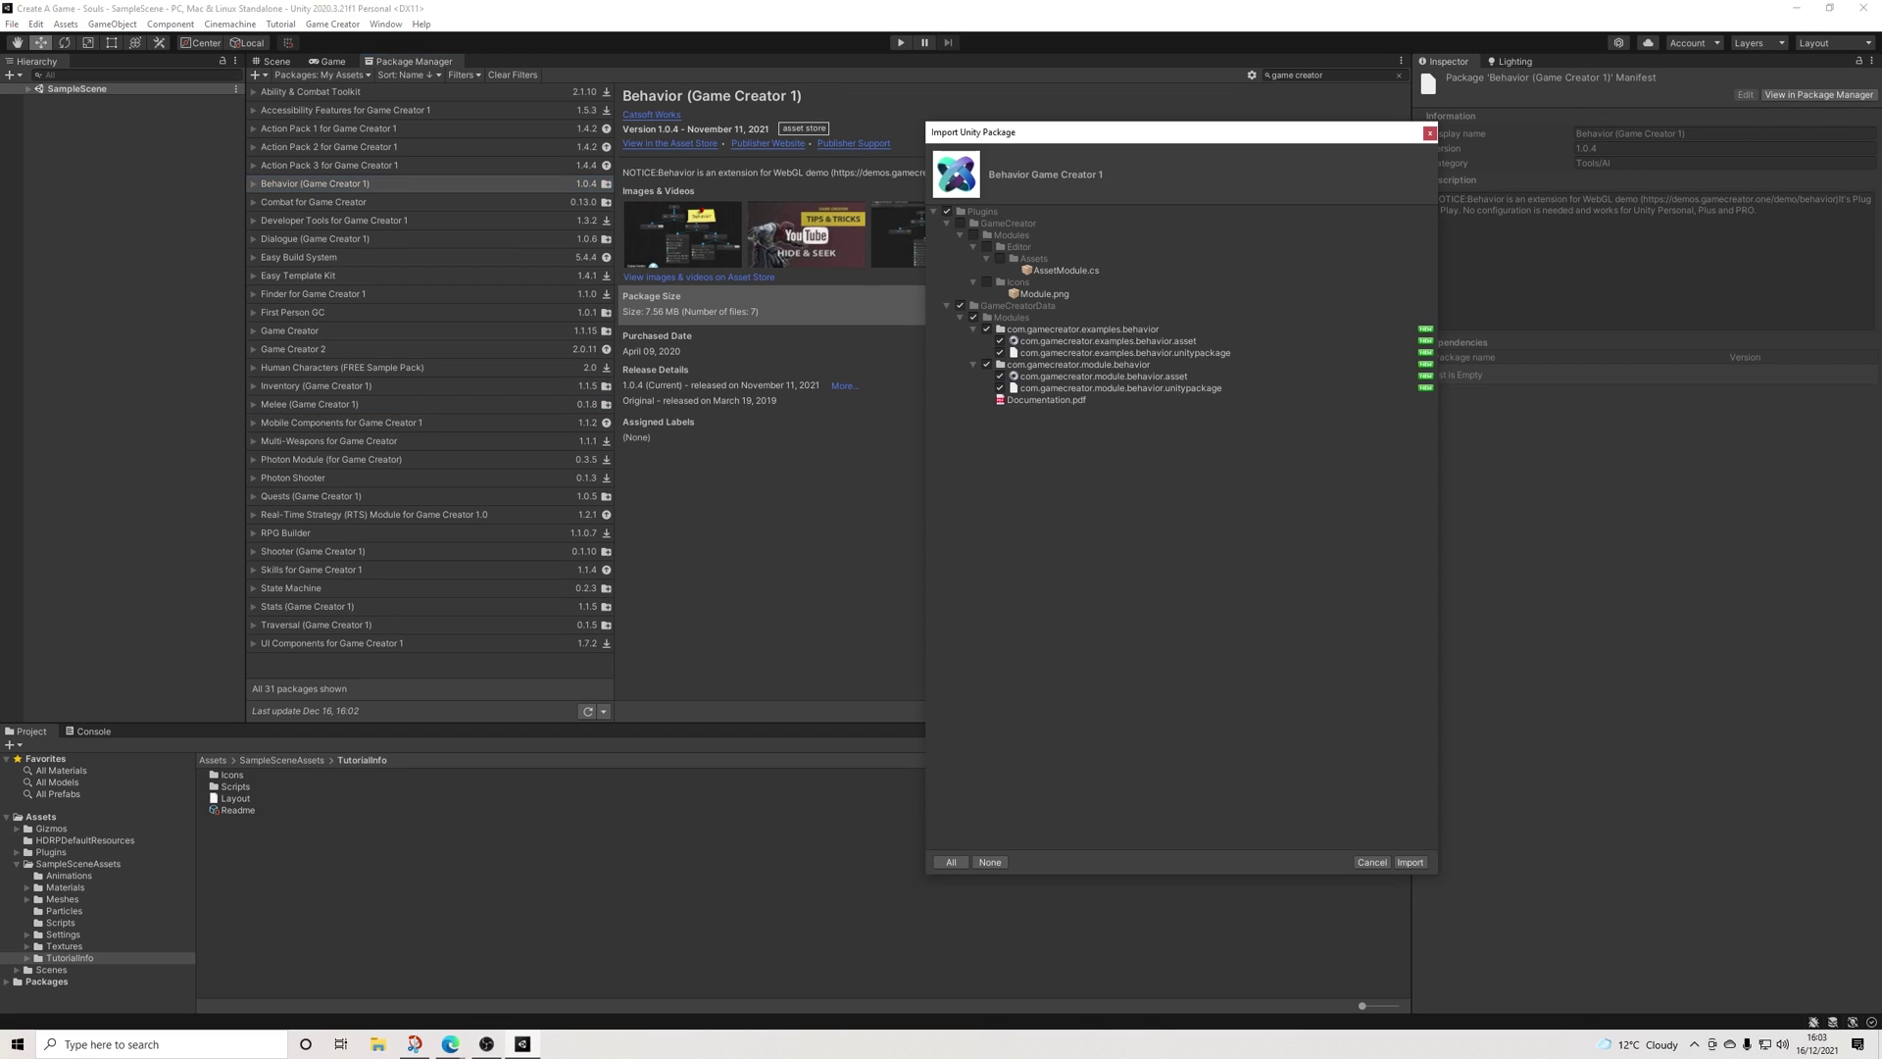
pyautogui.click(1409, 862)
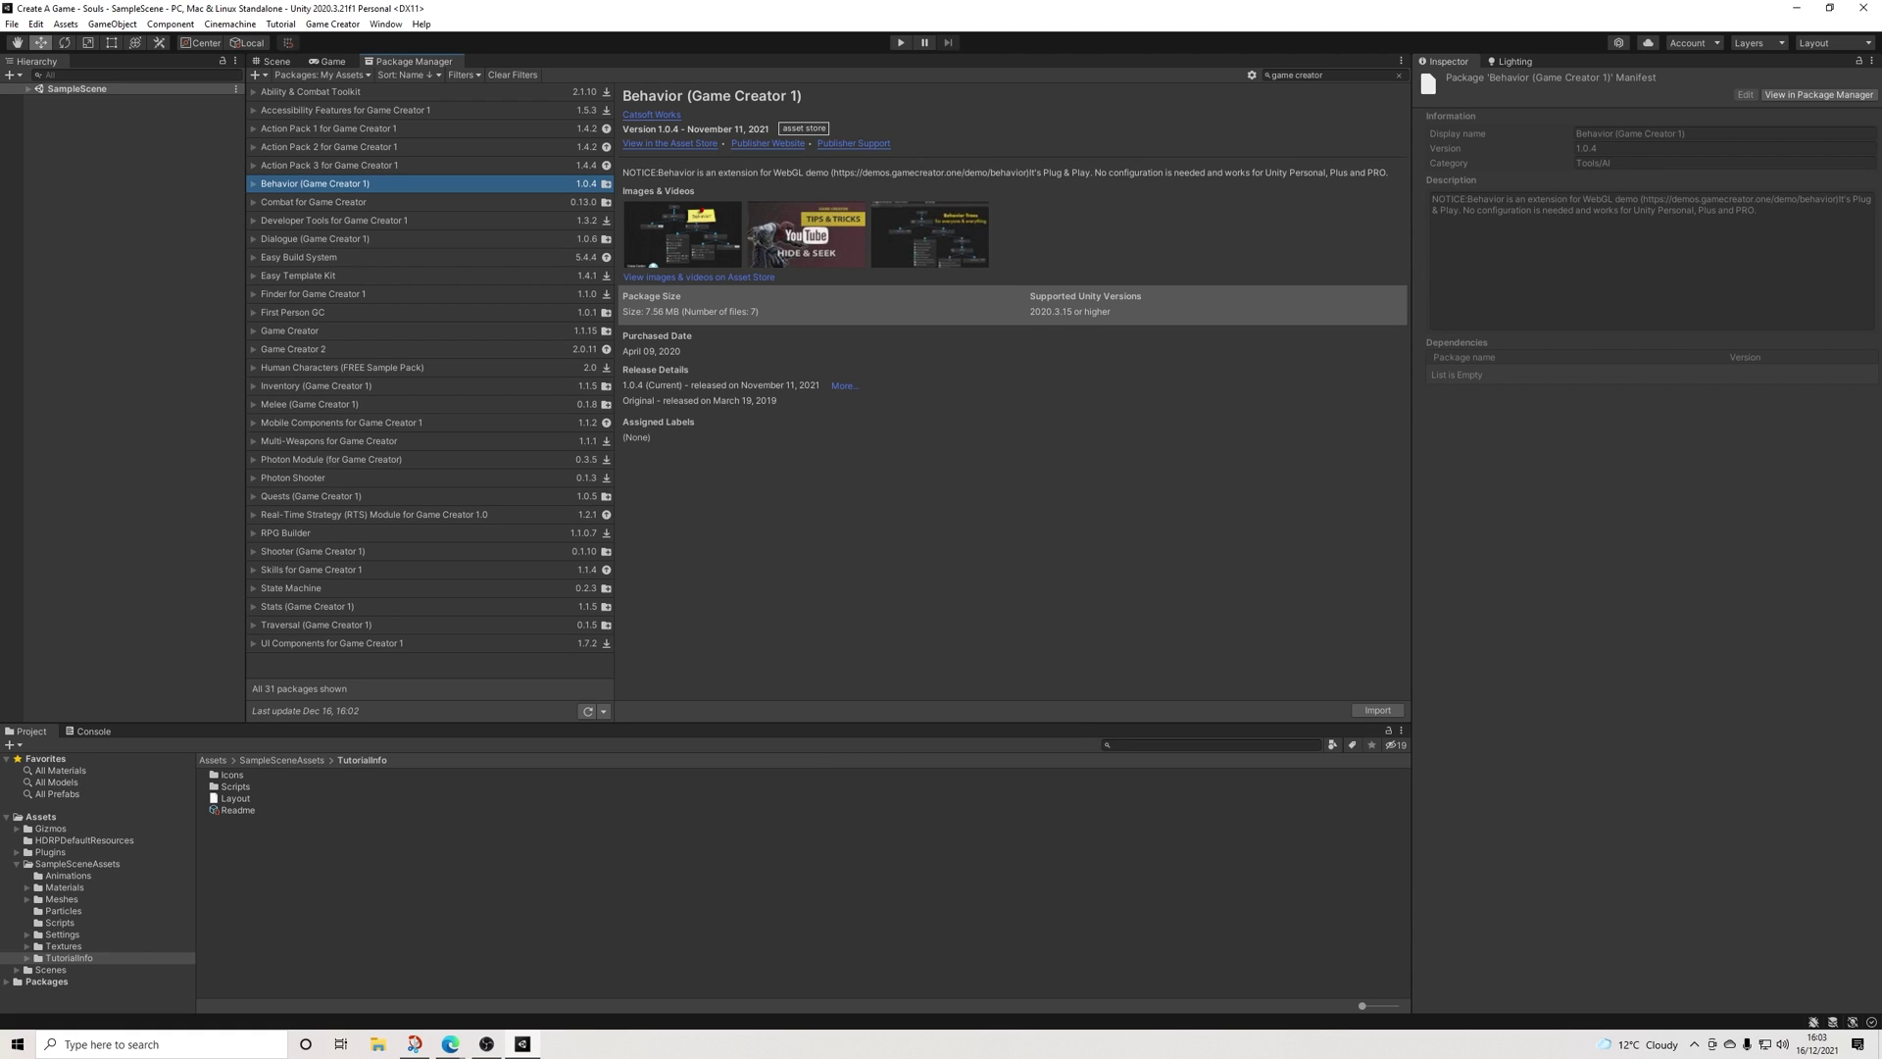
# Import the Stats (Game Creator 1) package, then select Shooter
pyautogui.click(315, 239)
pyautogui.click(311, 496)
pyautogui.click(308, 606)
pyautogui.click(1377, 710)
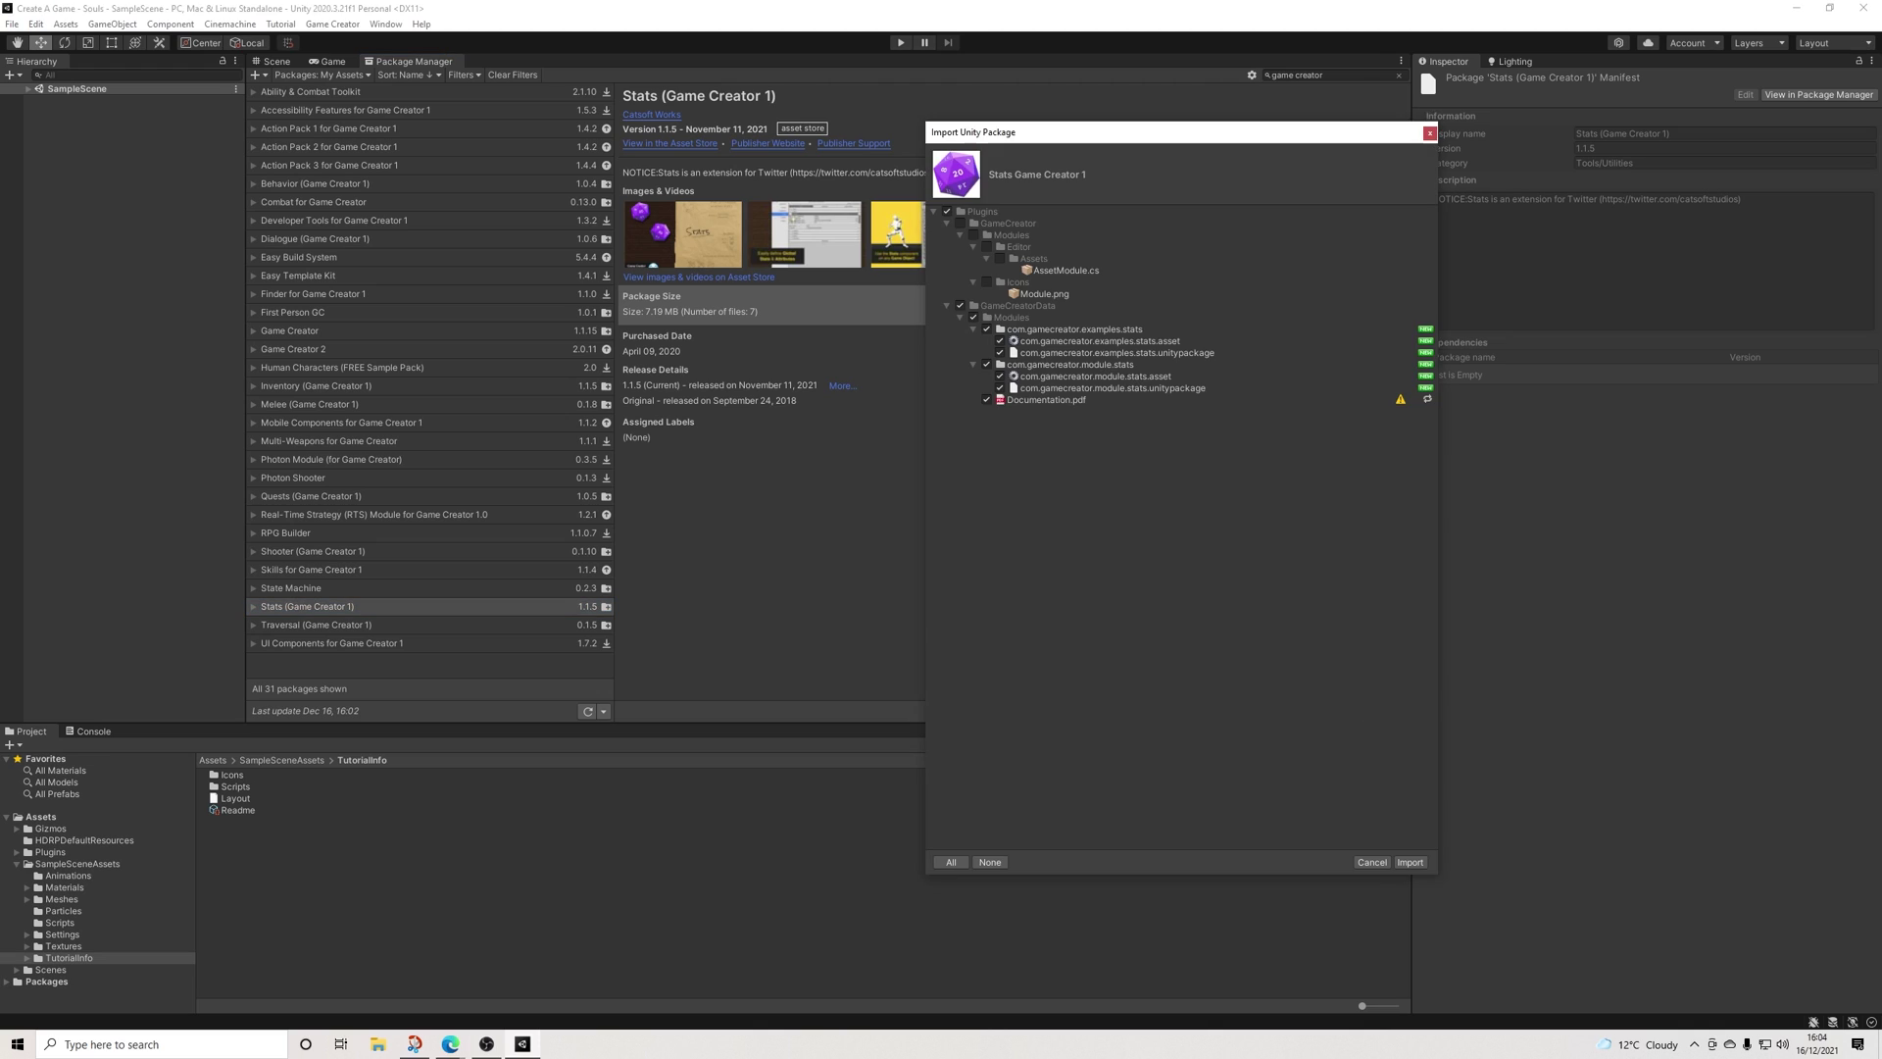
pyautogui.click(1410, 862)
pyautogui.click(313, 551)
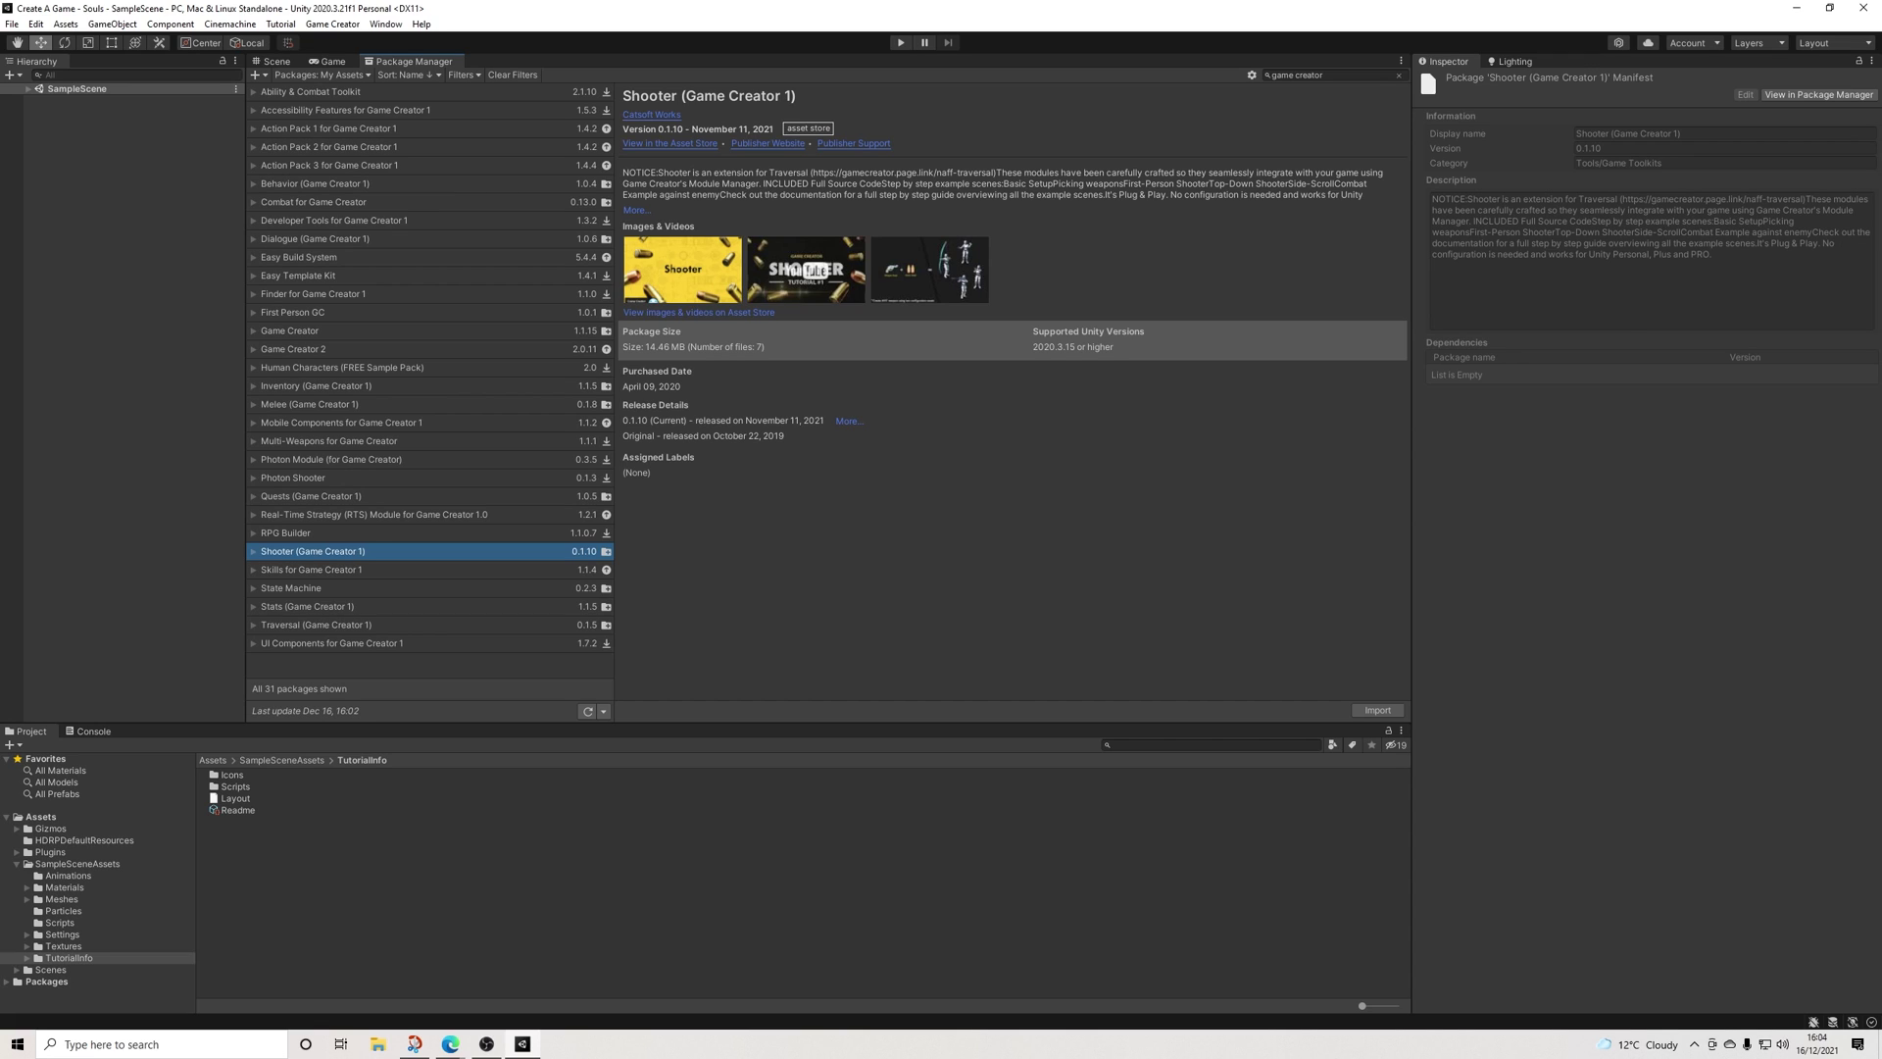
# Enable the Stats and Stats Examples modules in Game Creator's Module Manager
pyautogui.click(332, 23)
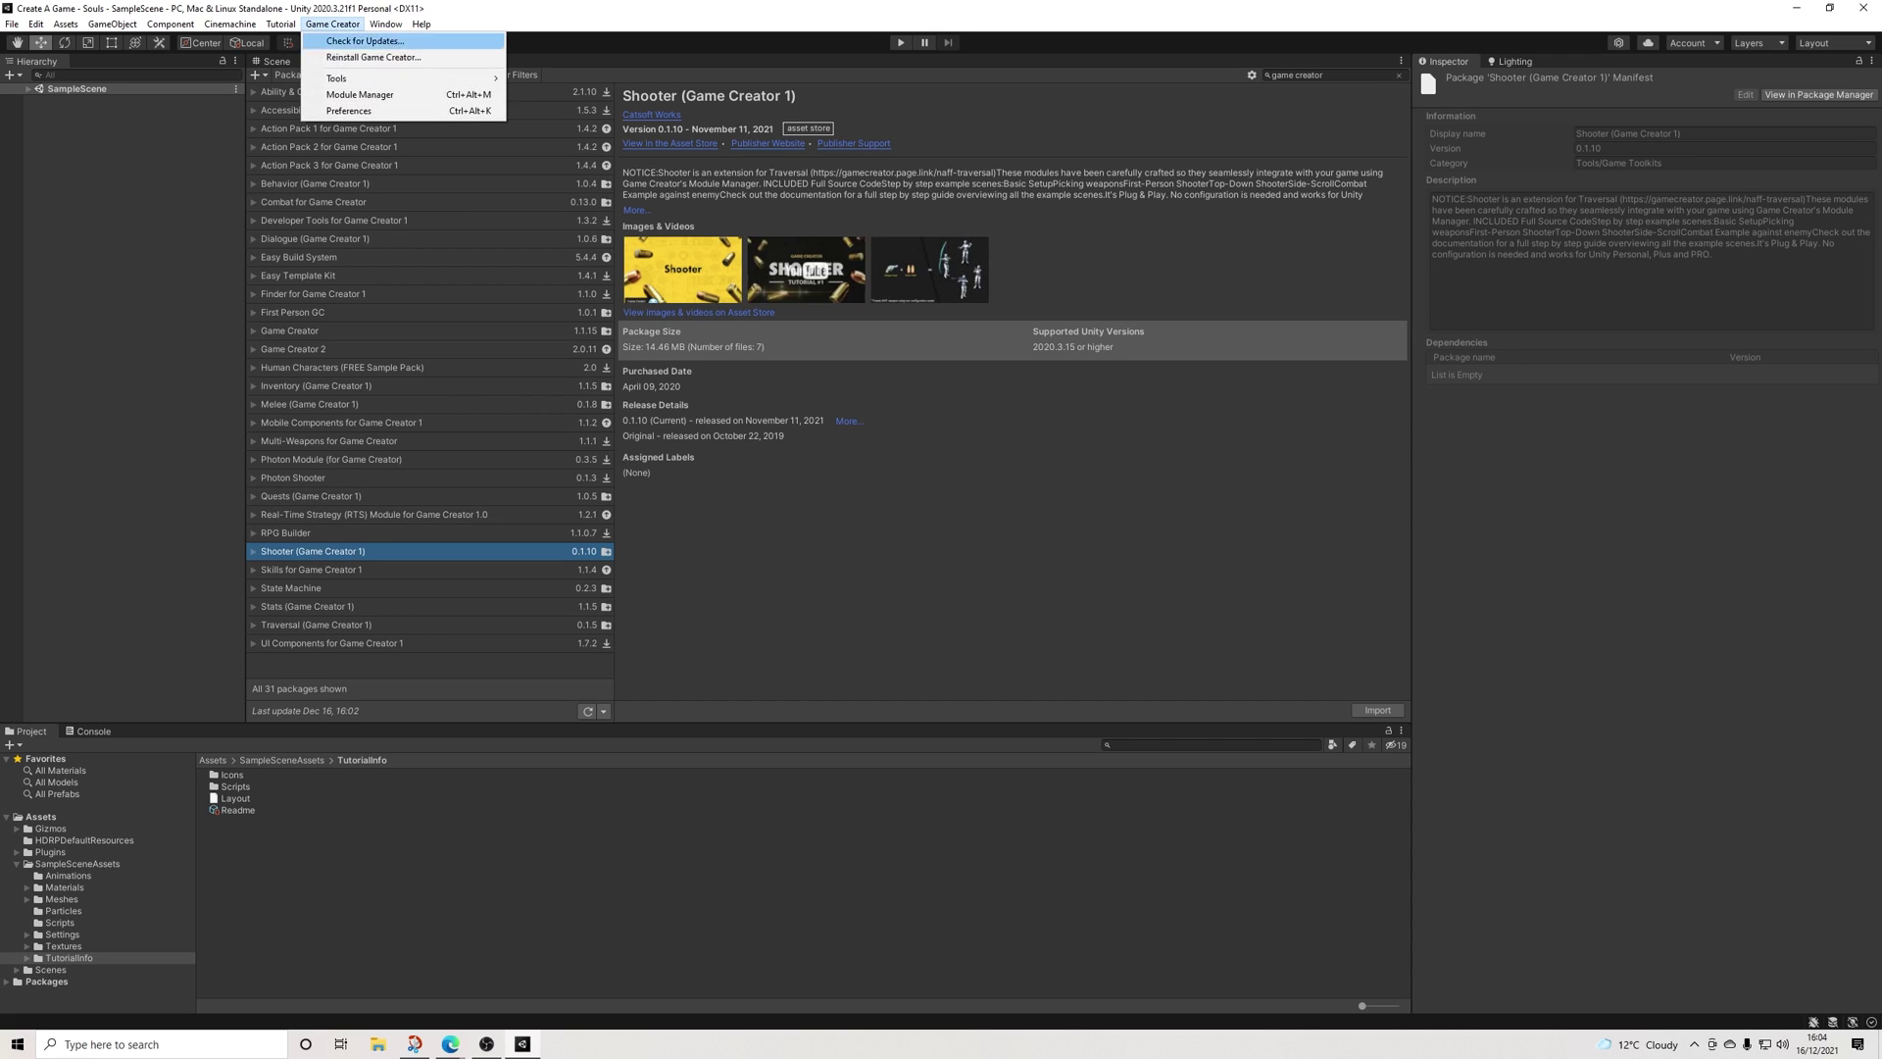
pyautogui.click(353, 95)
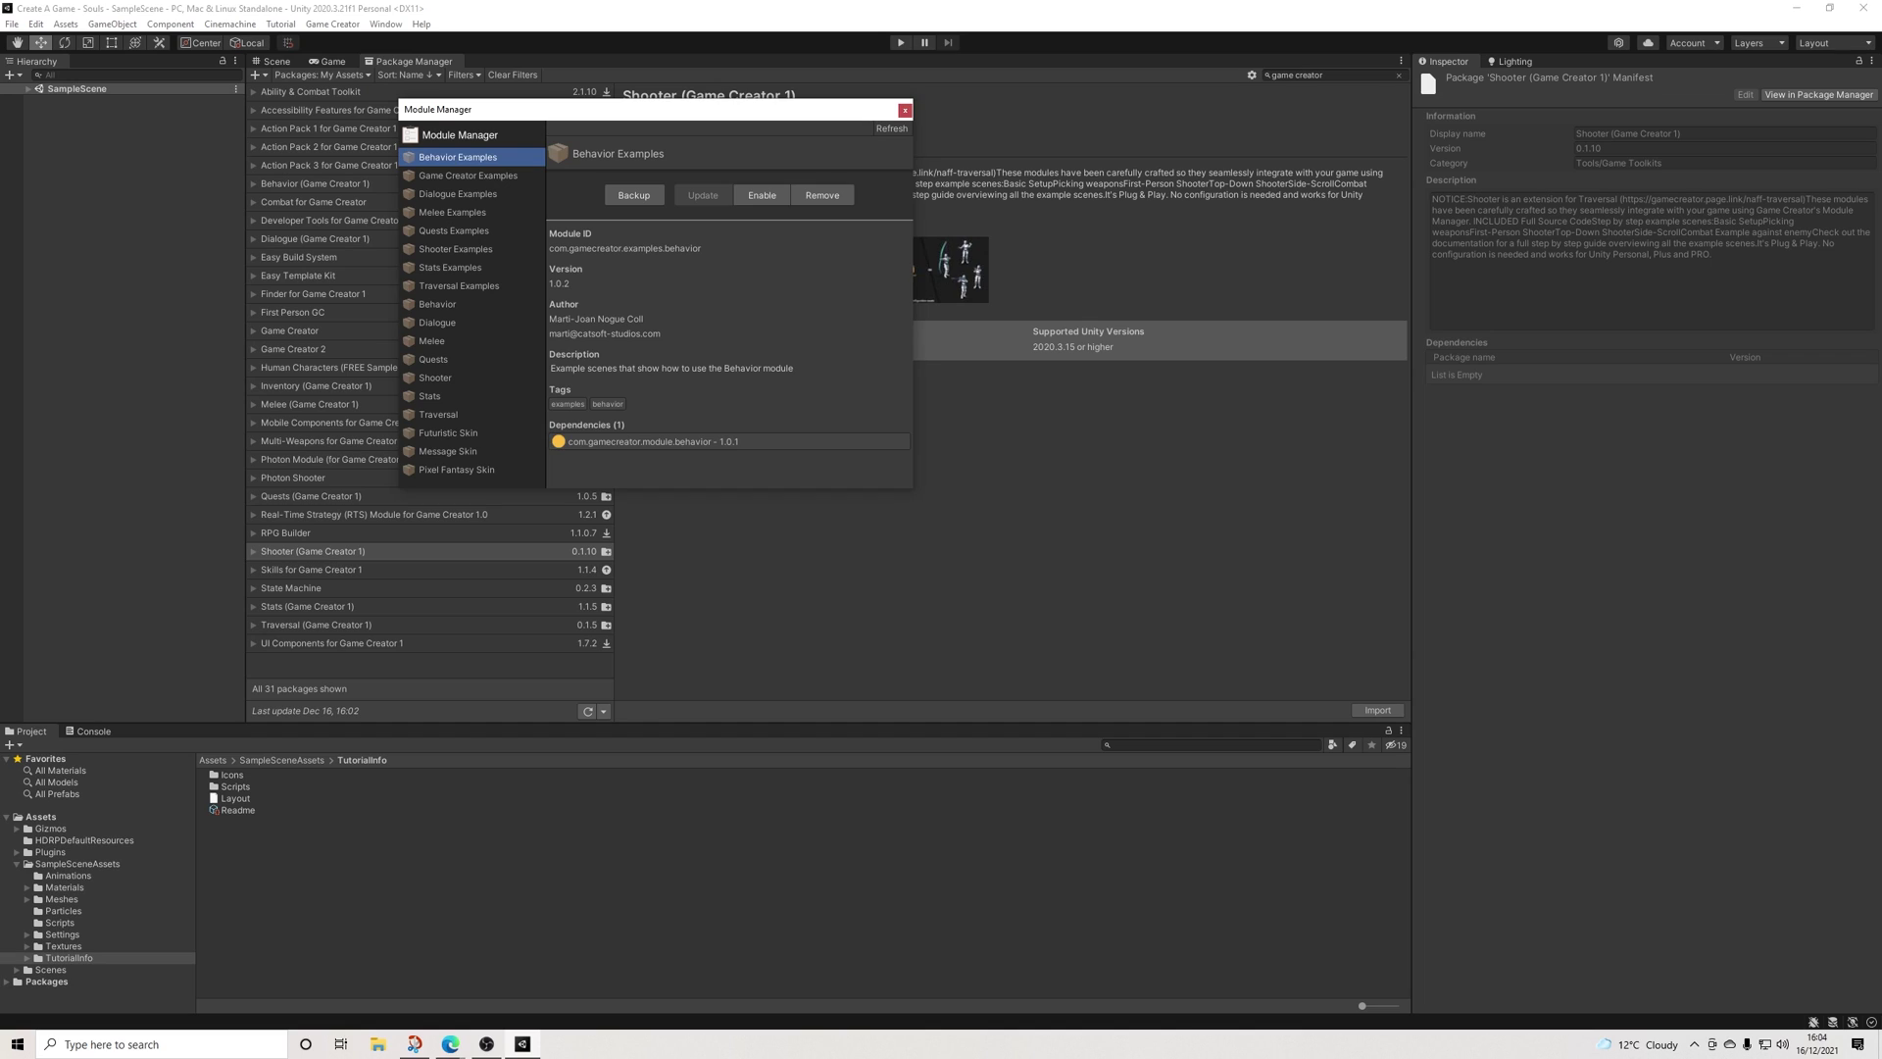
pyautogui.click(429, 396)
pyautogui.click(762, 195)
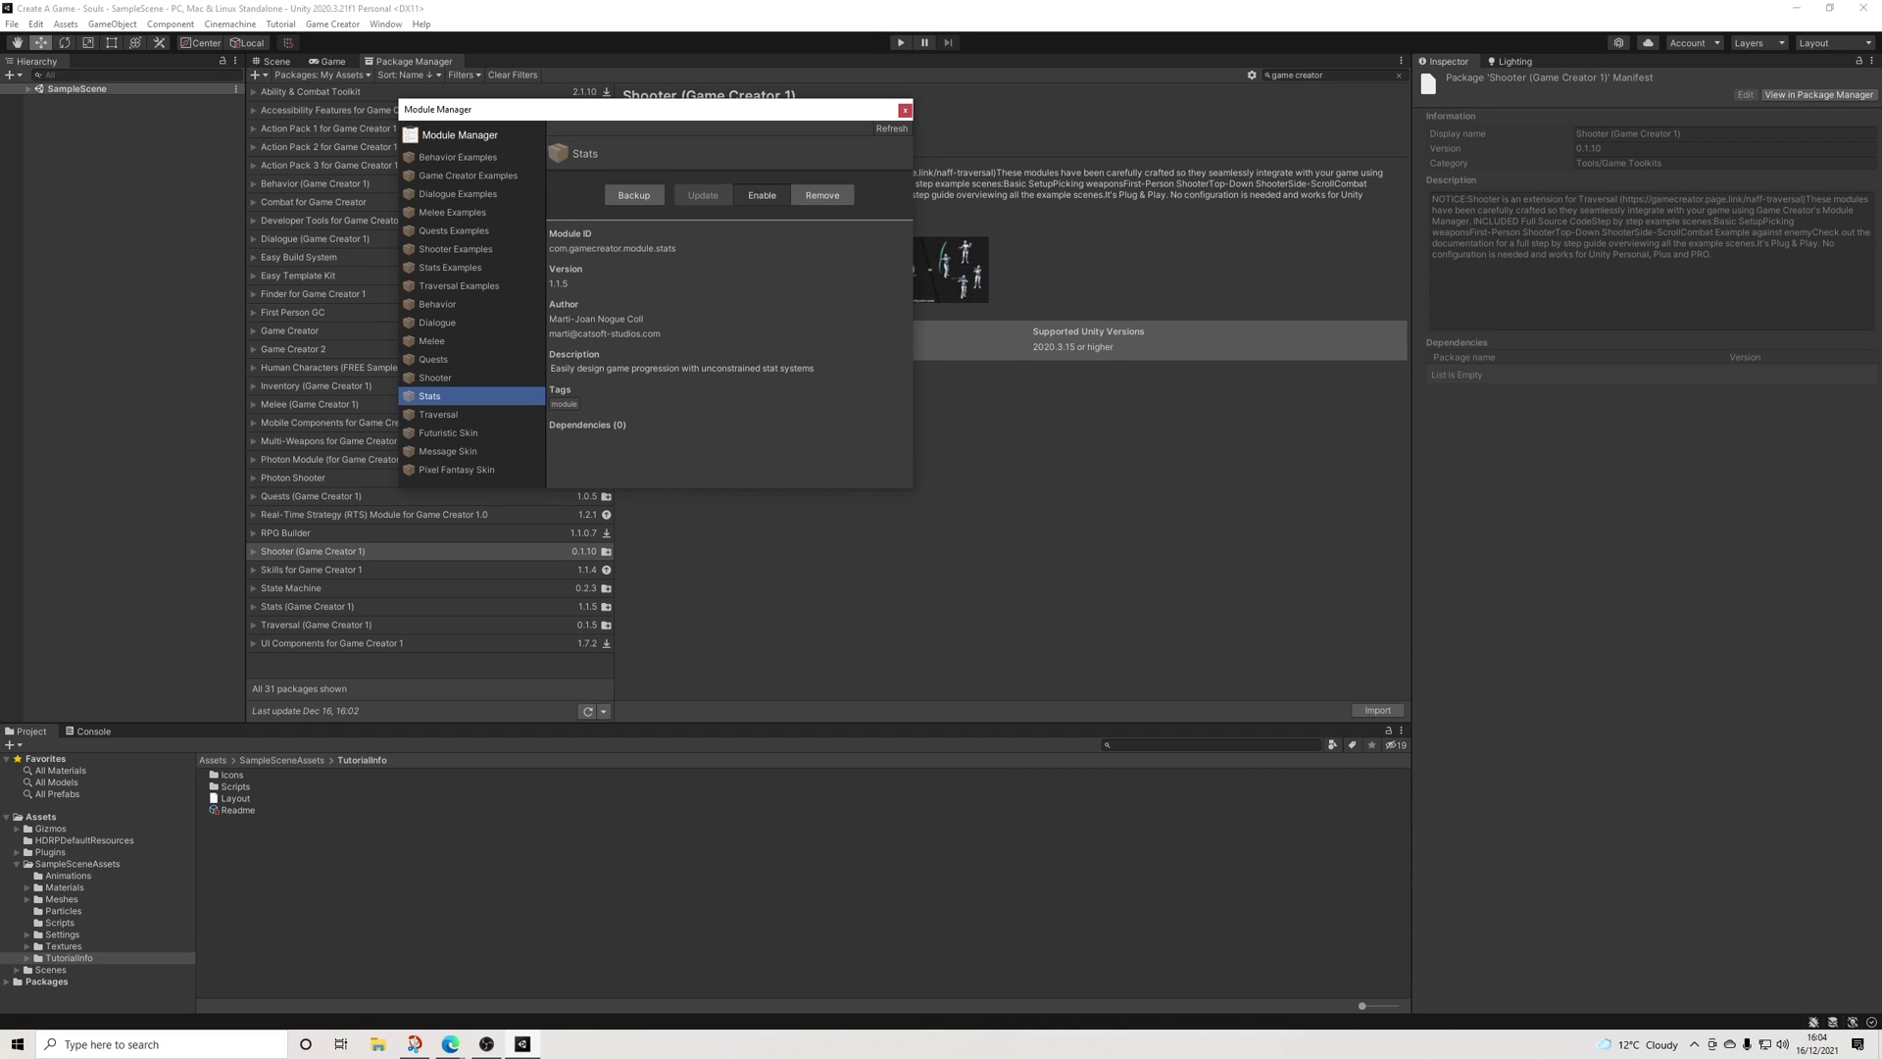
pyautogui.click(1410, 862)
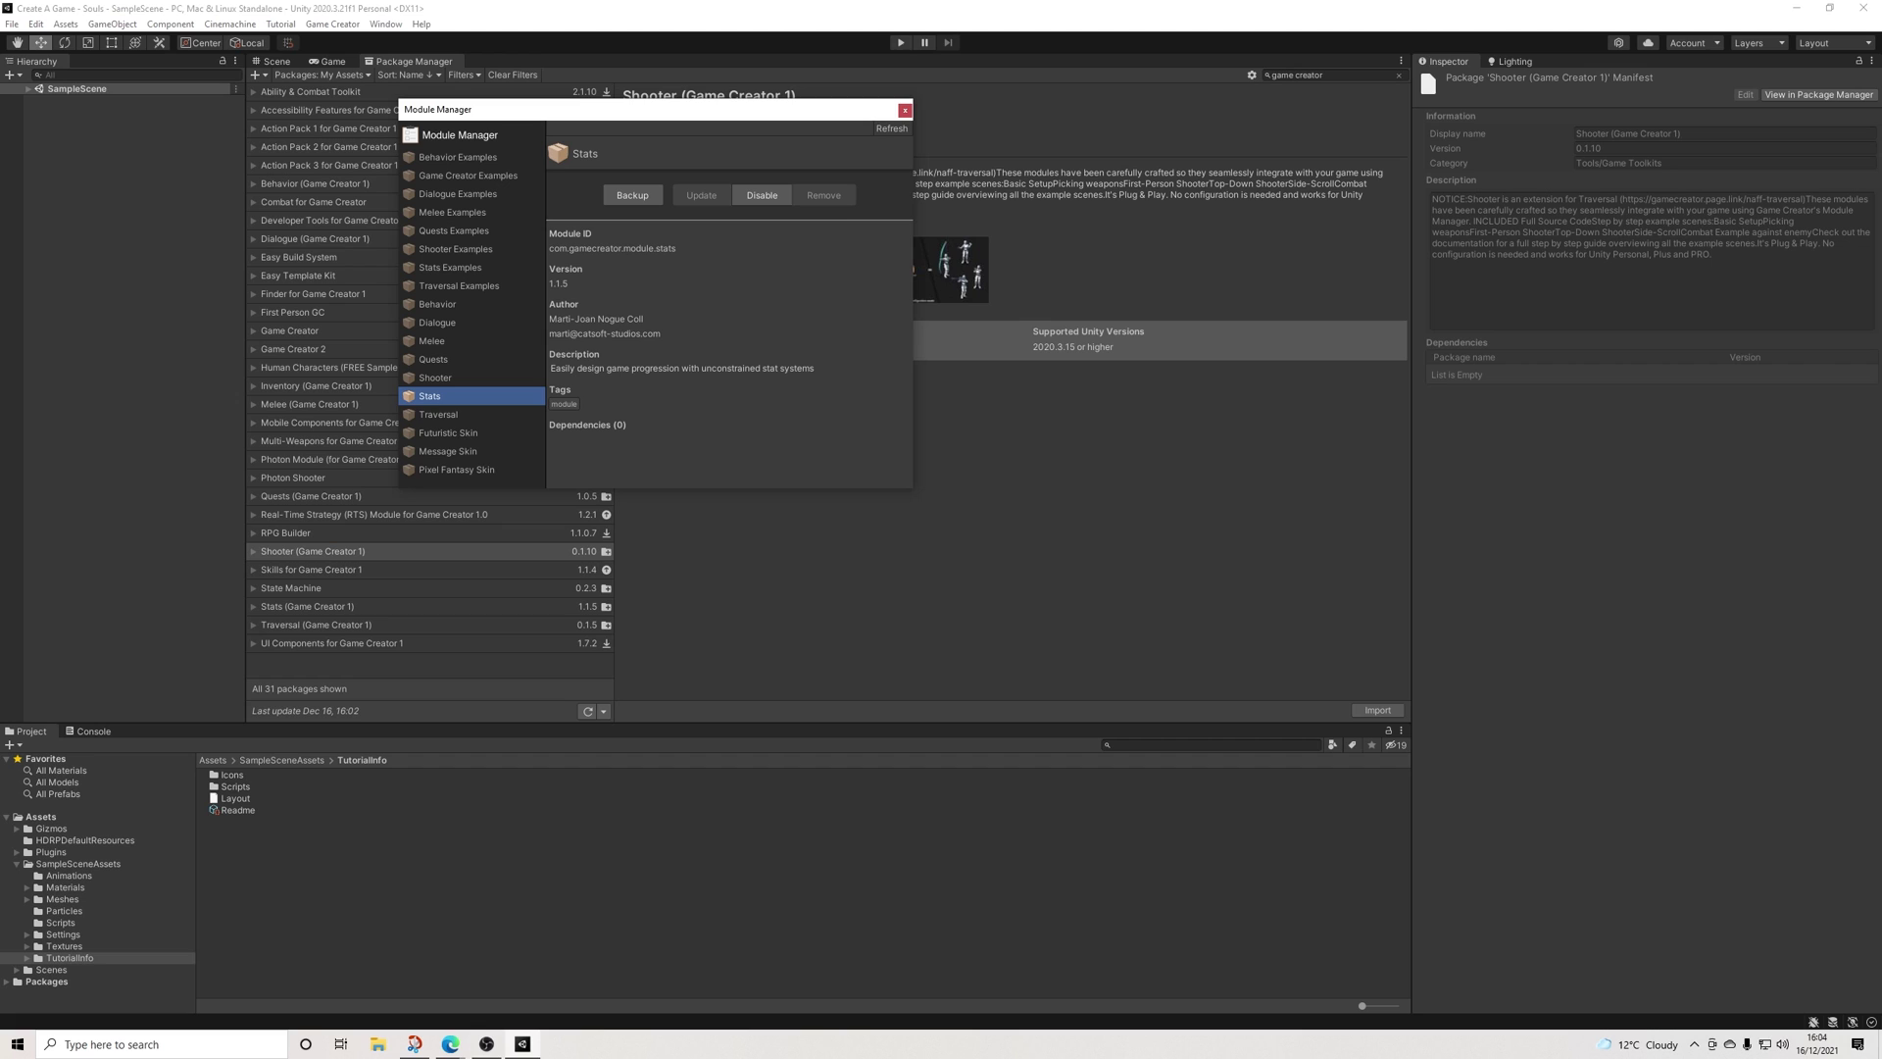
pyautogui.click(450, 268)
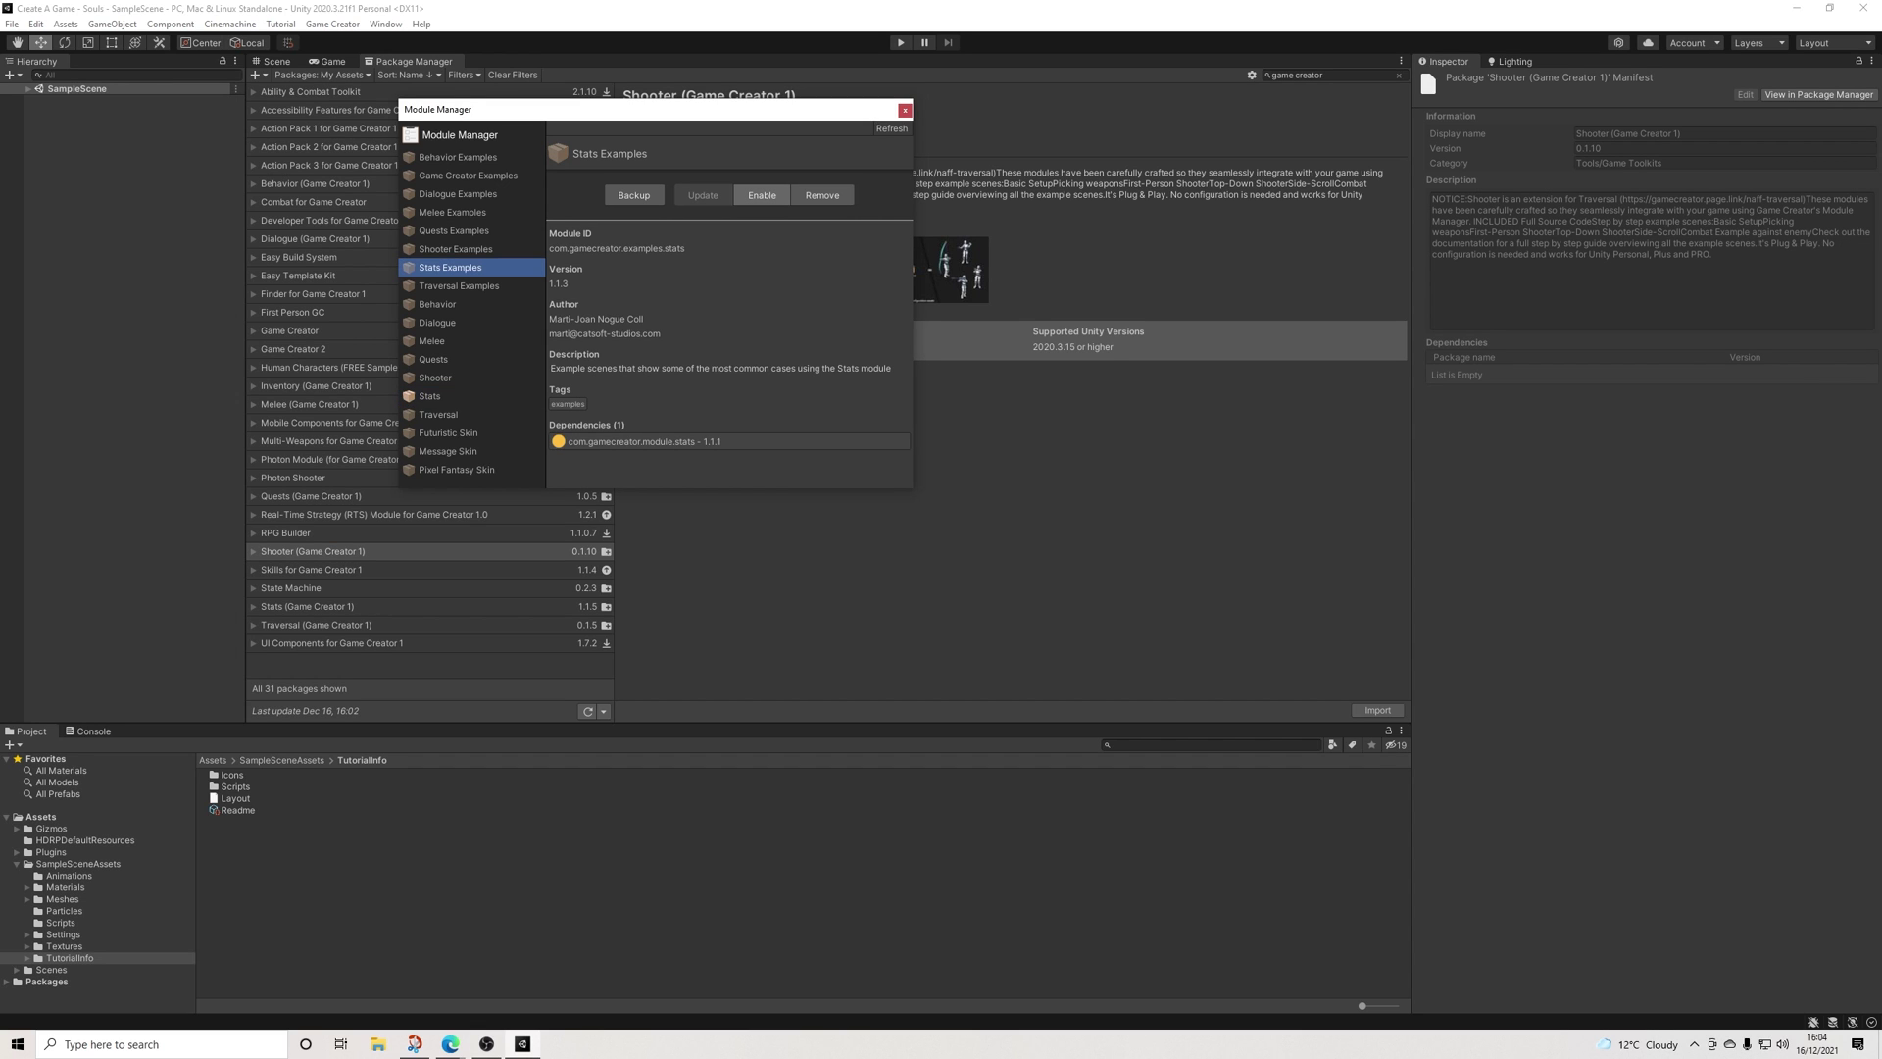
pyautogui.click(761, 195)
pyautogui.click(1410, 862)
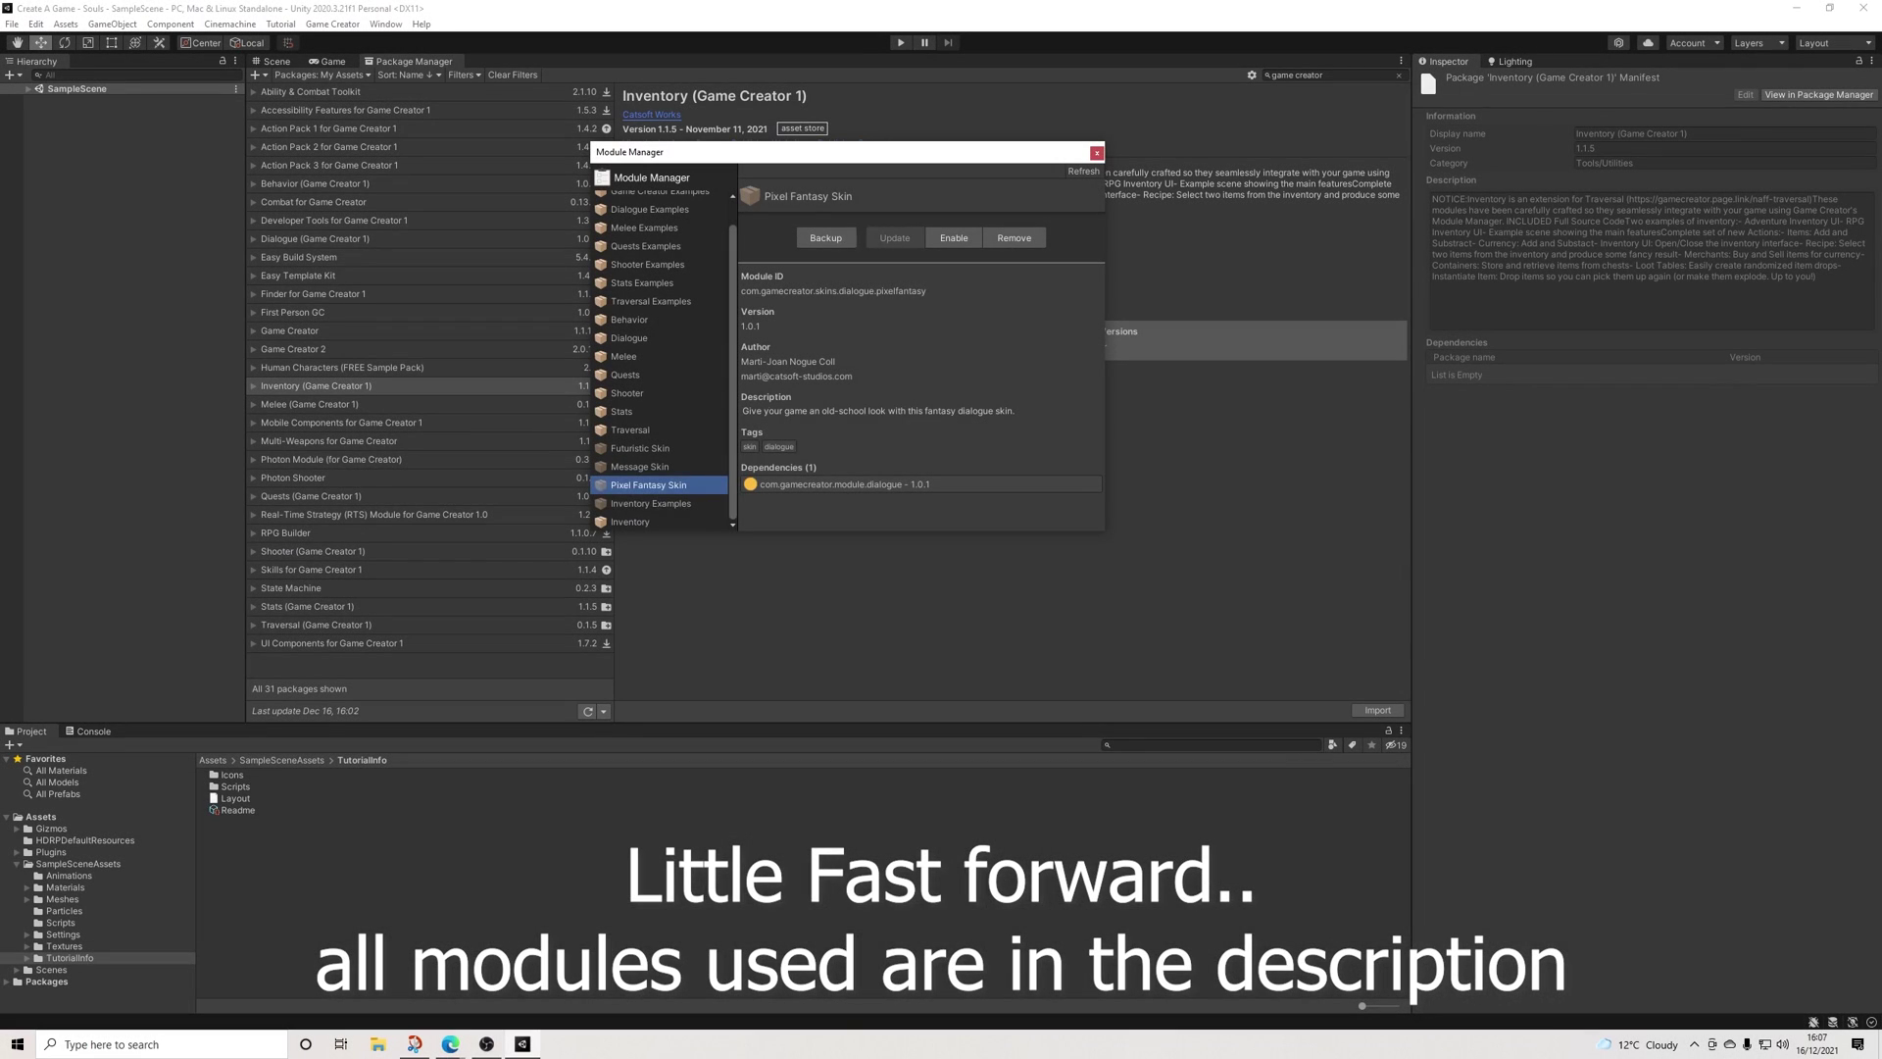
# Enable Inventory Examples, keep the installer, and close the Module Manager
pyautogui.click(651, 504)
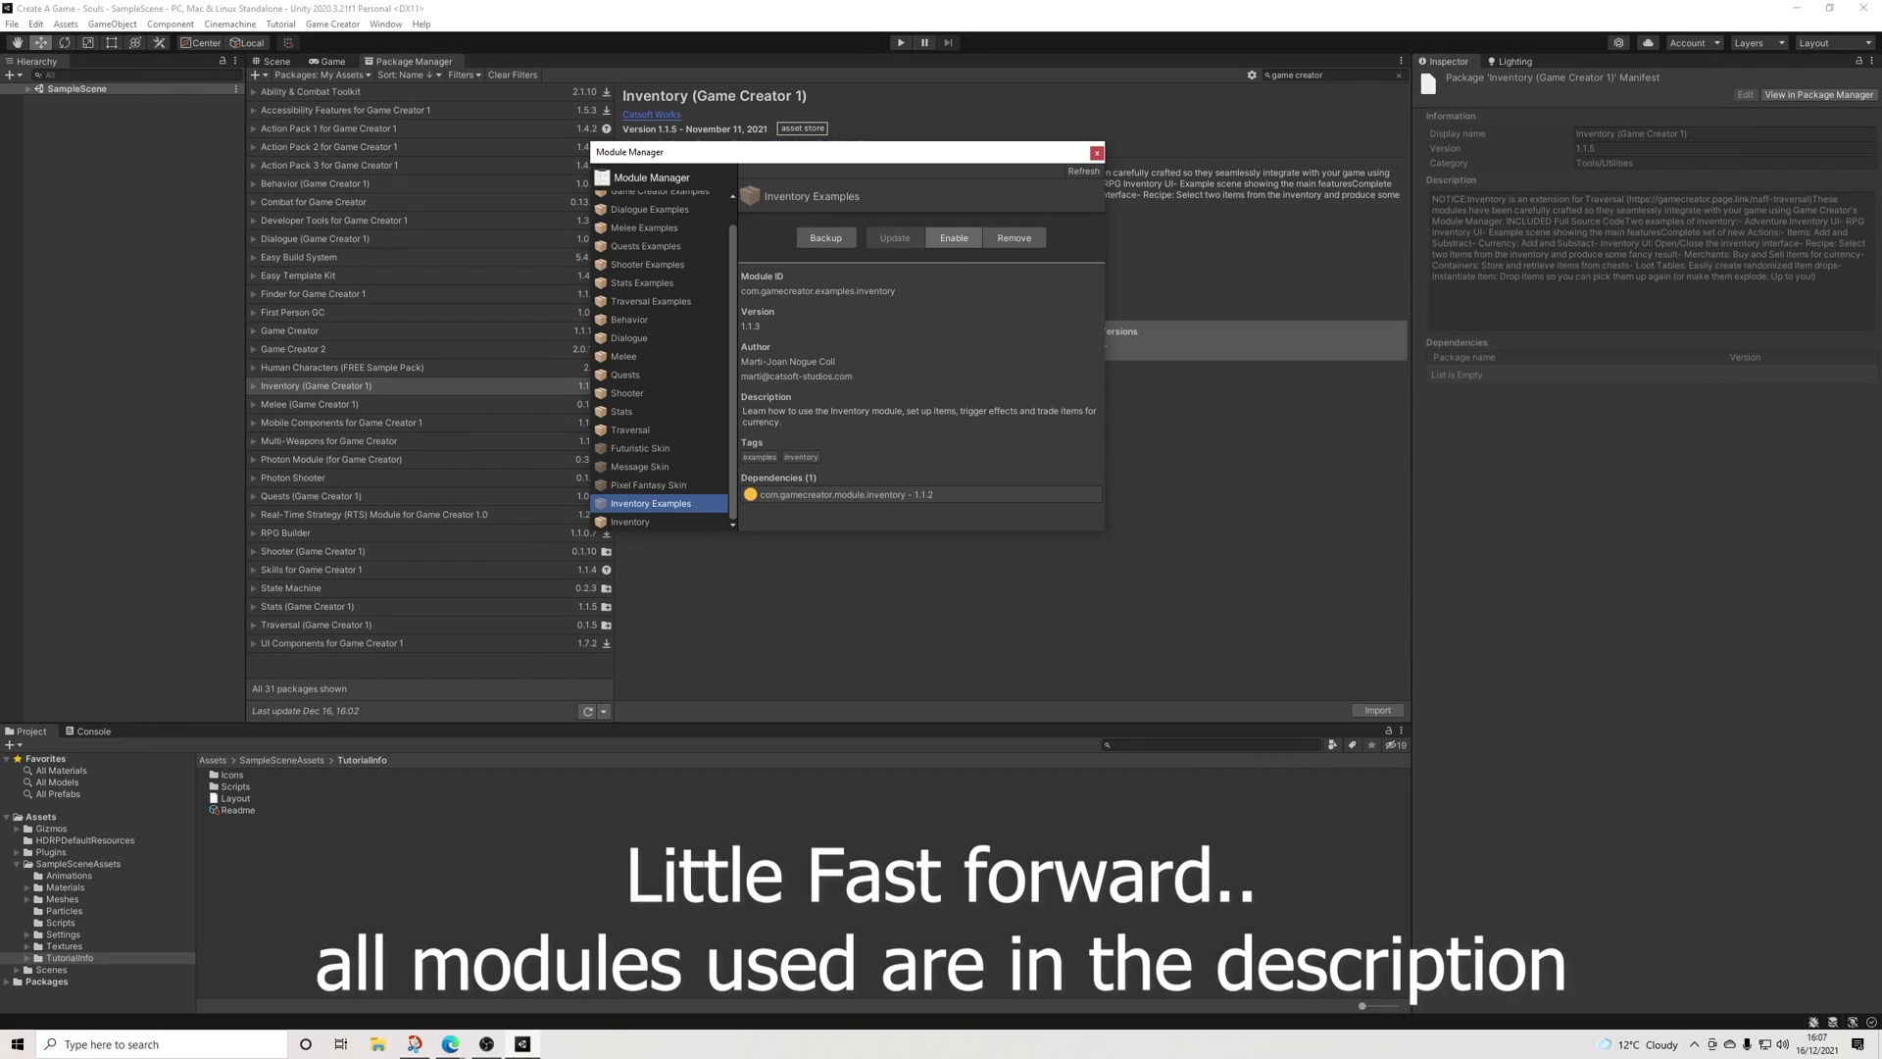
pyautogui.click(954, 238)
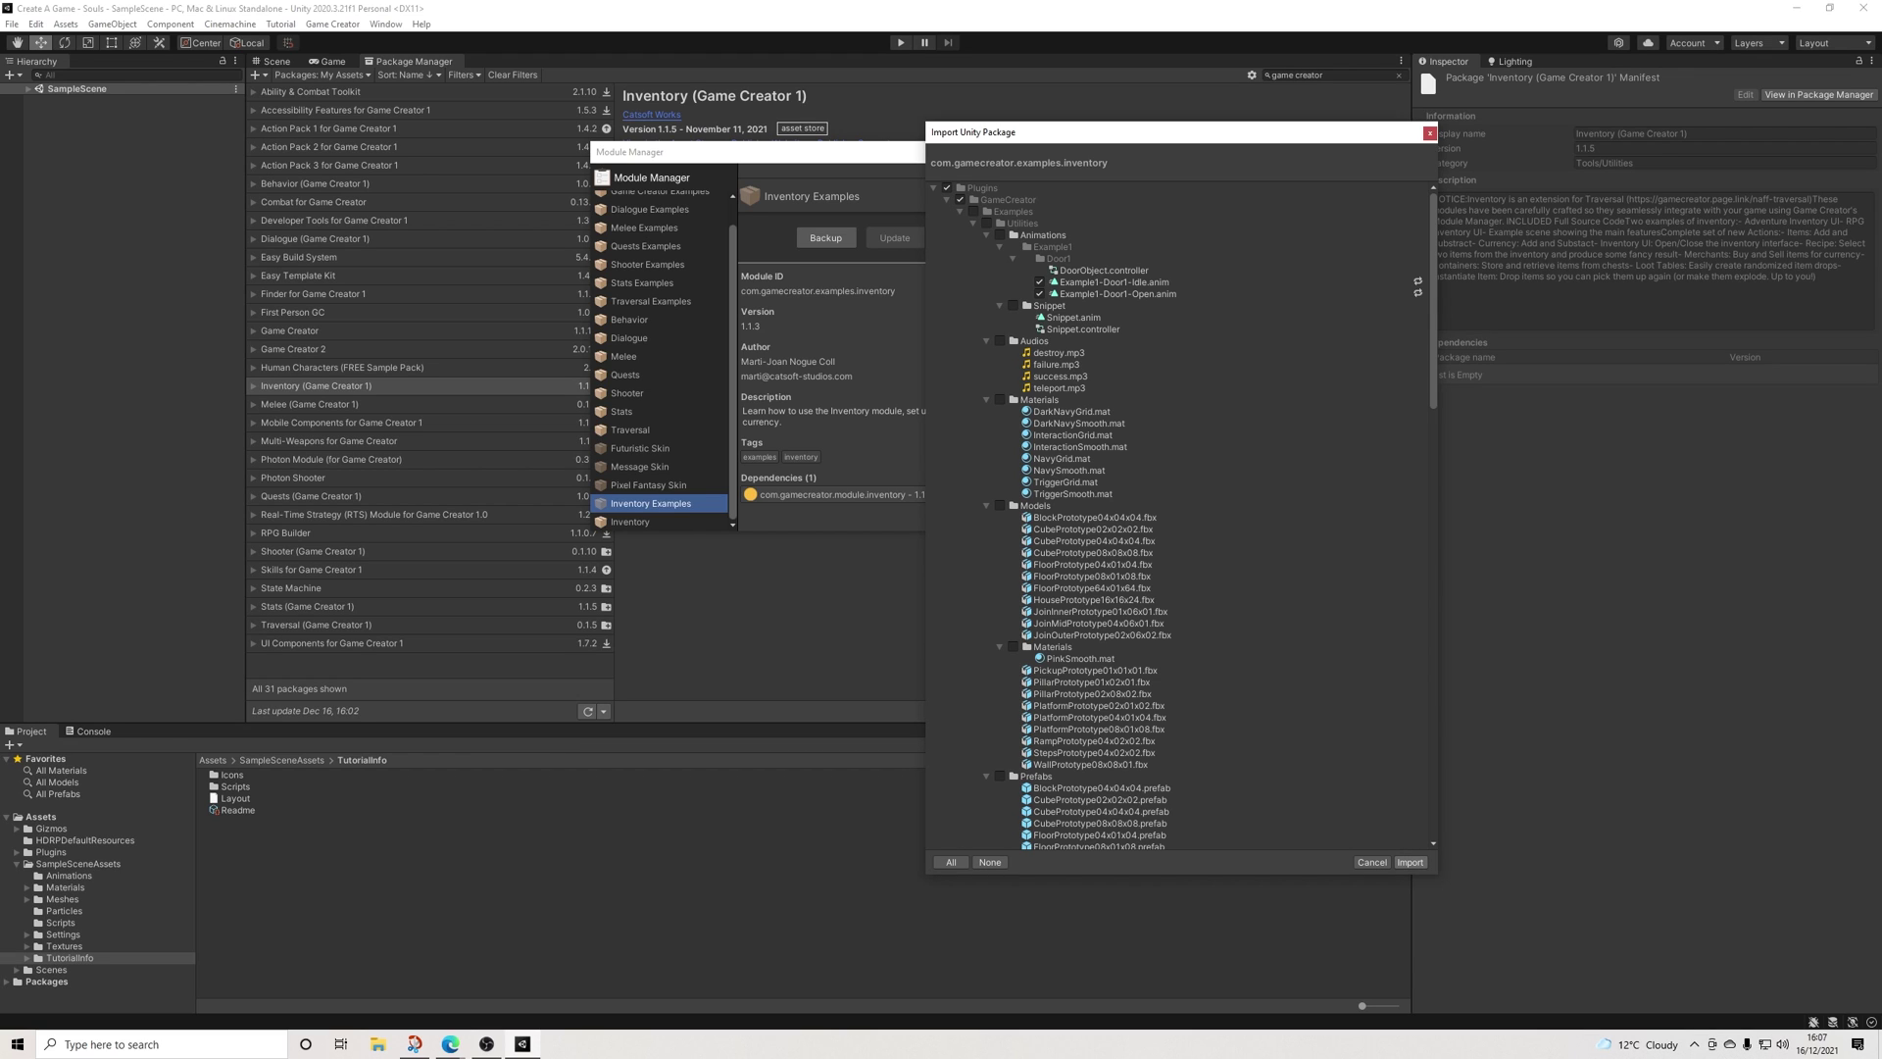
pyautogui.scroll(-10, 1176, 515)
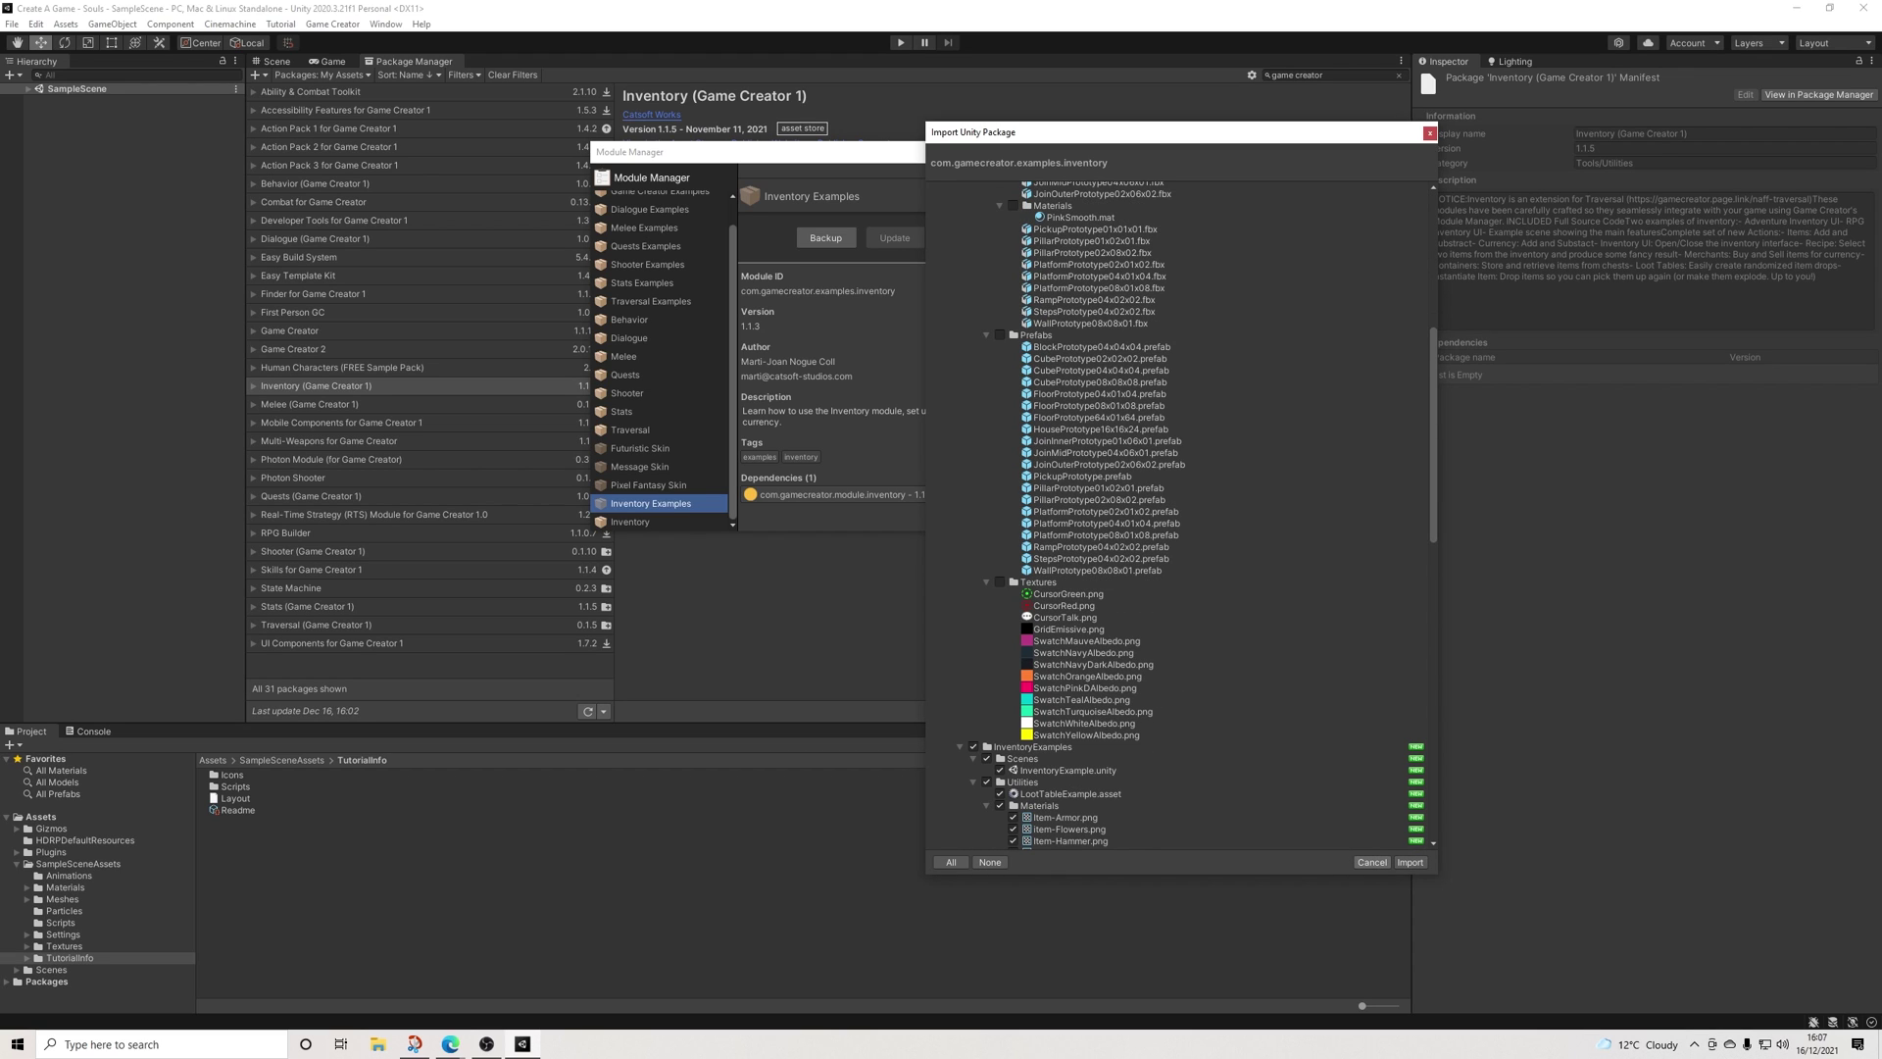
pyautogui.click(1409, 863)
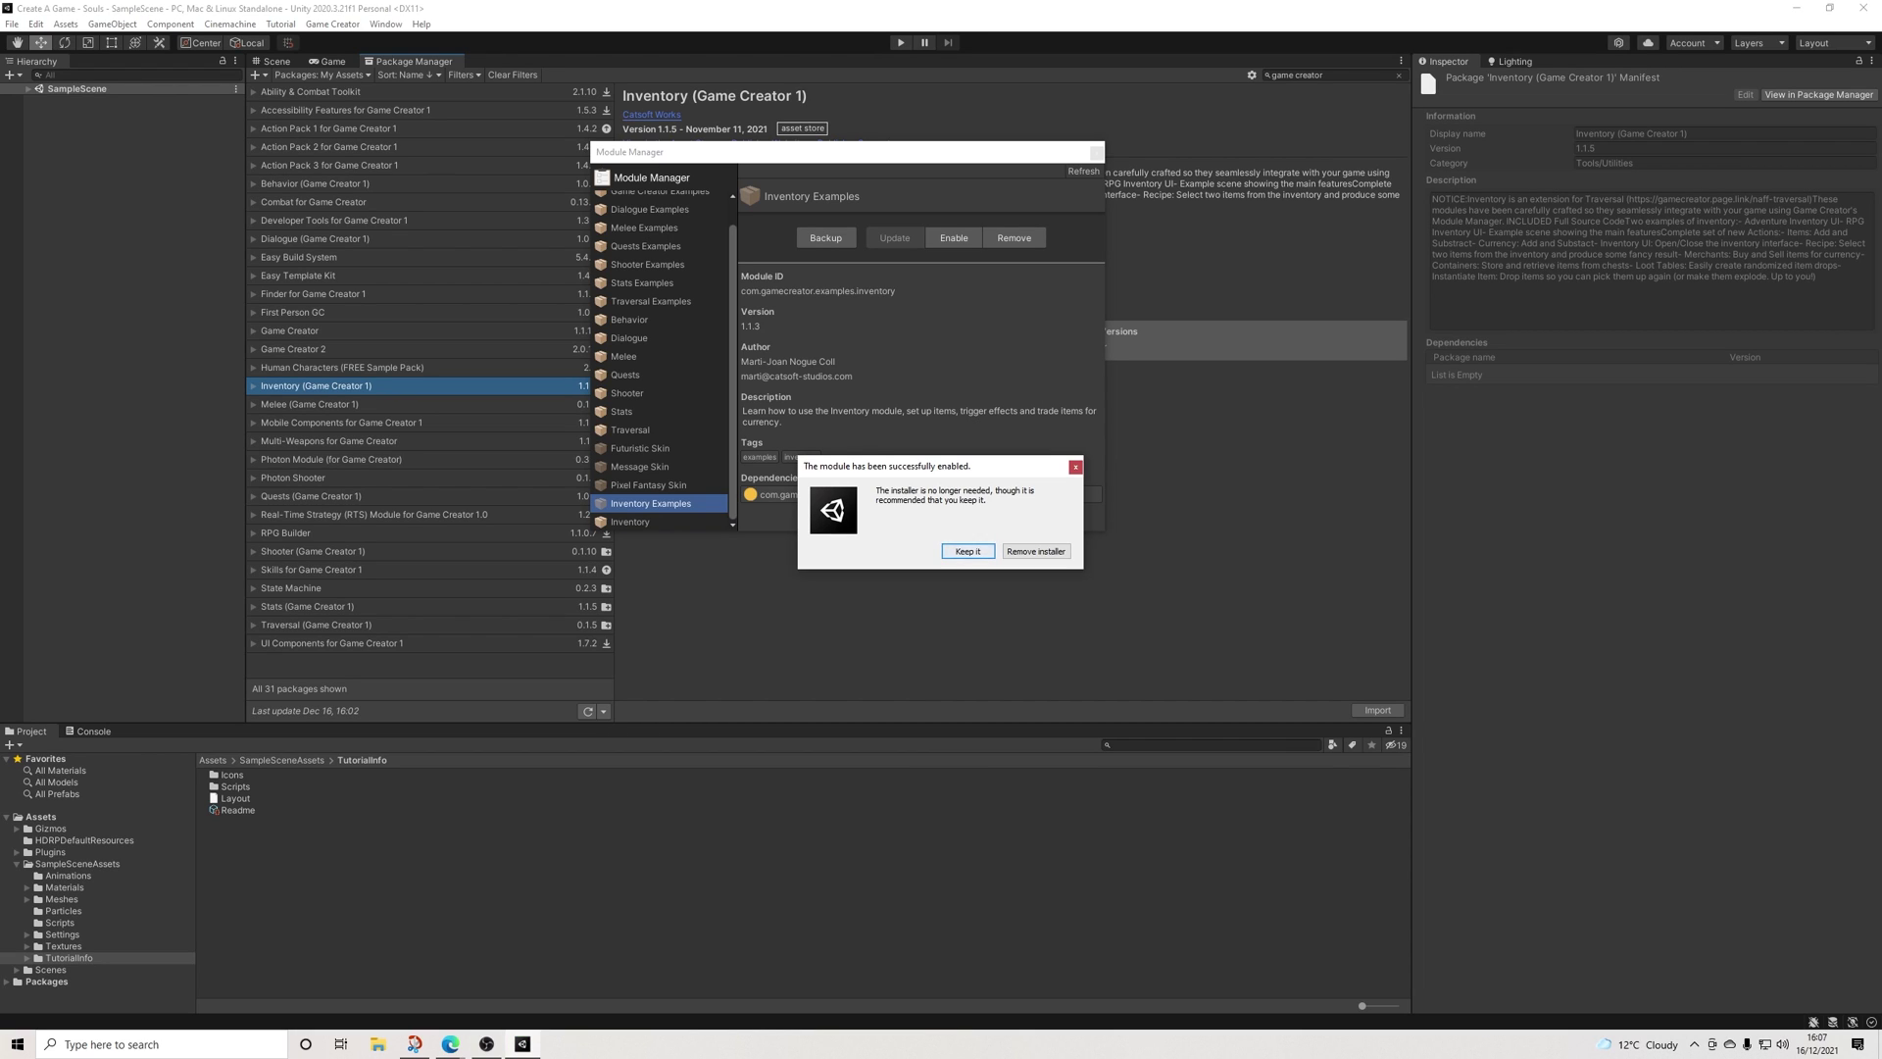
pyautogui.press('Return')
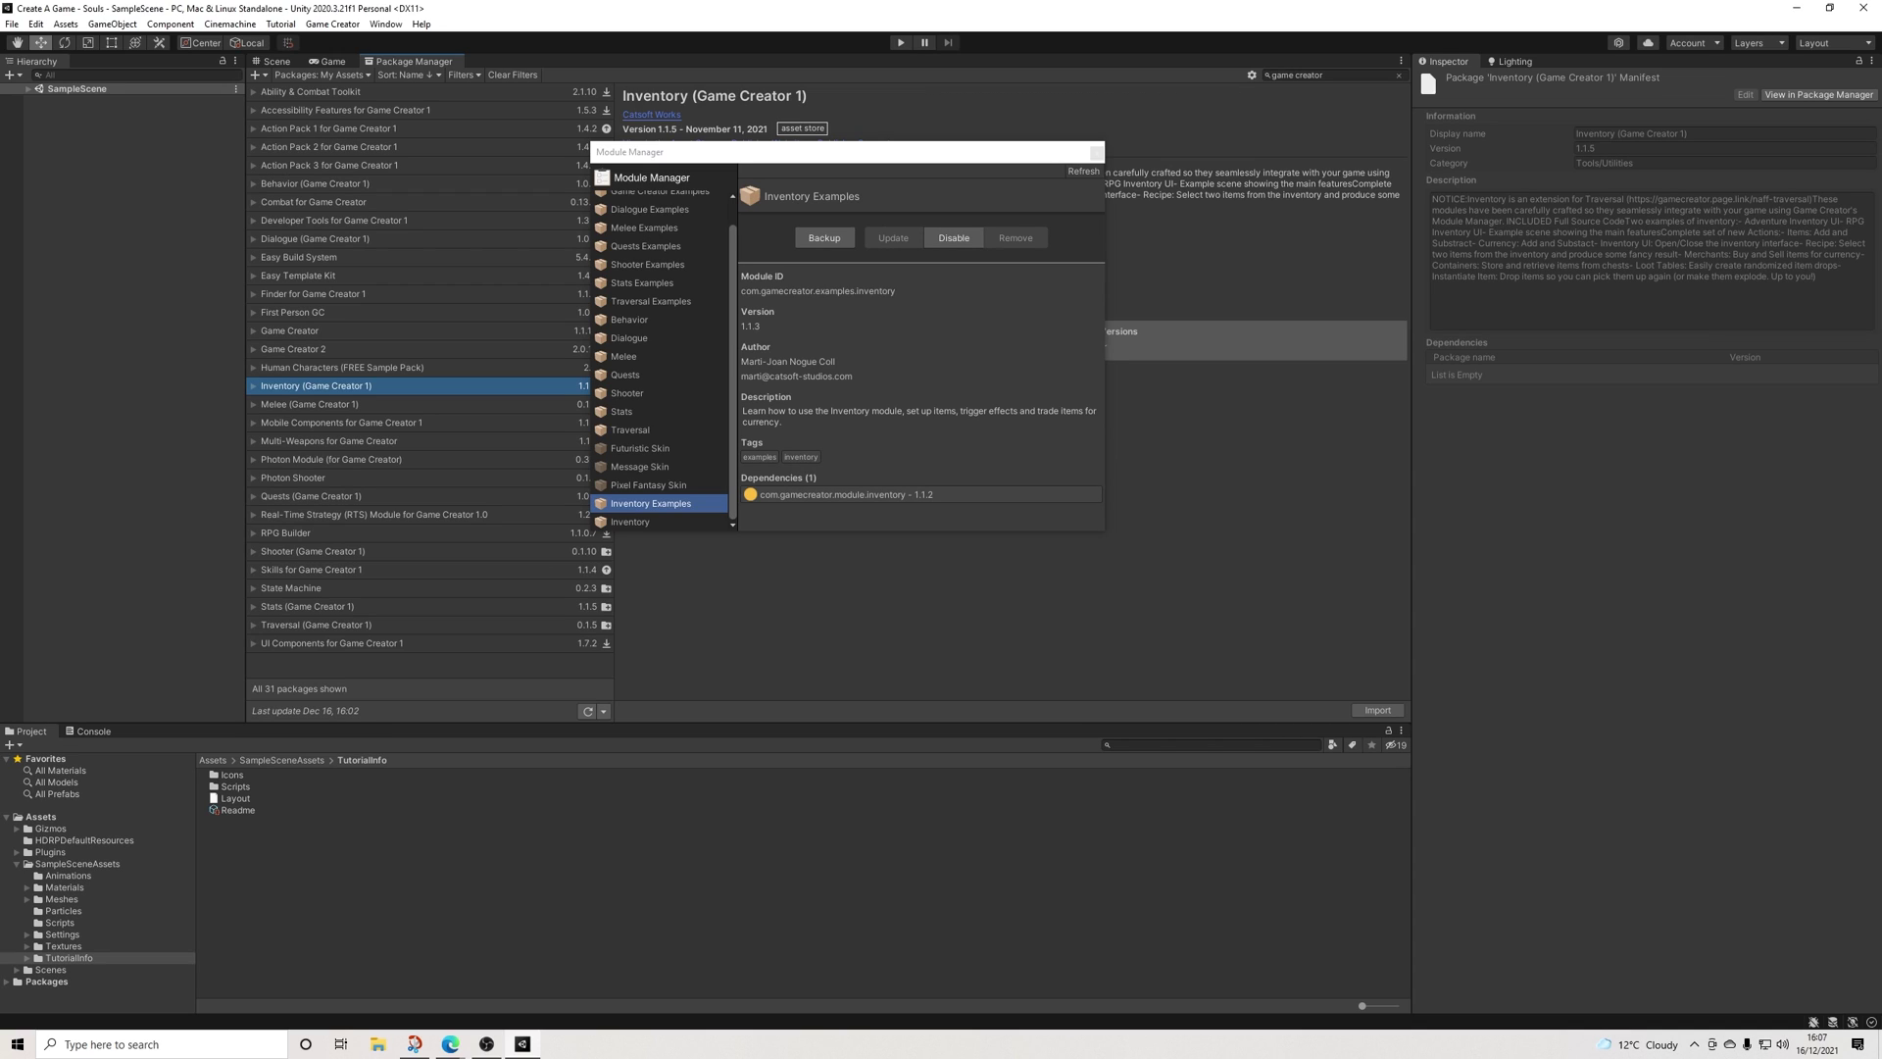
pyautogui.scroll(1, 660, 361)
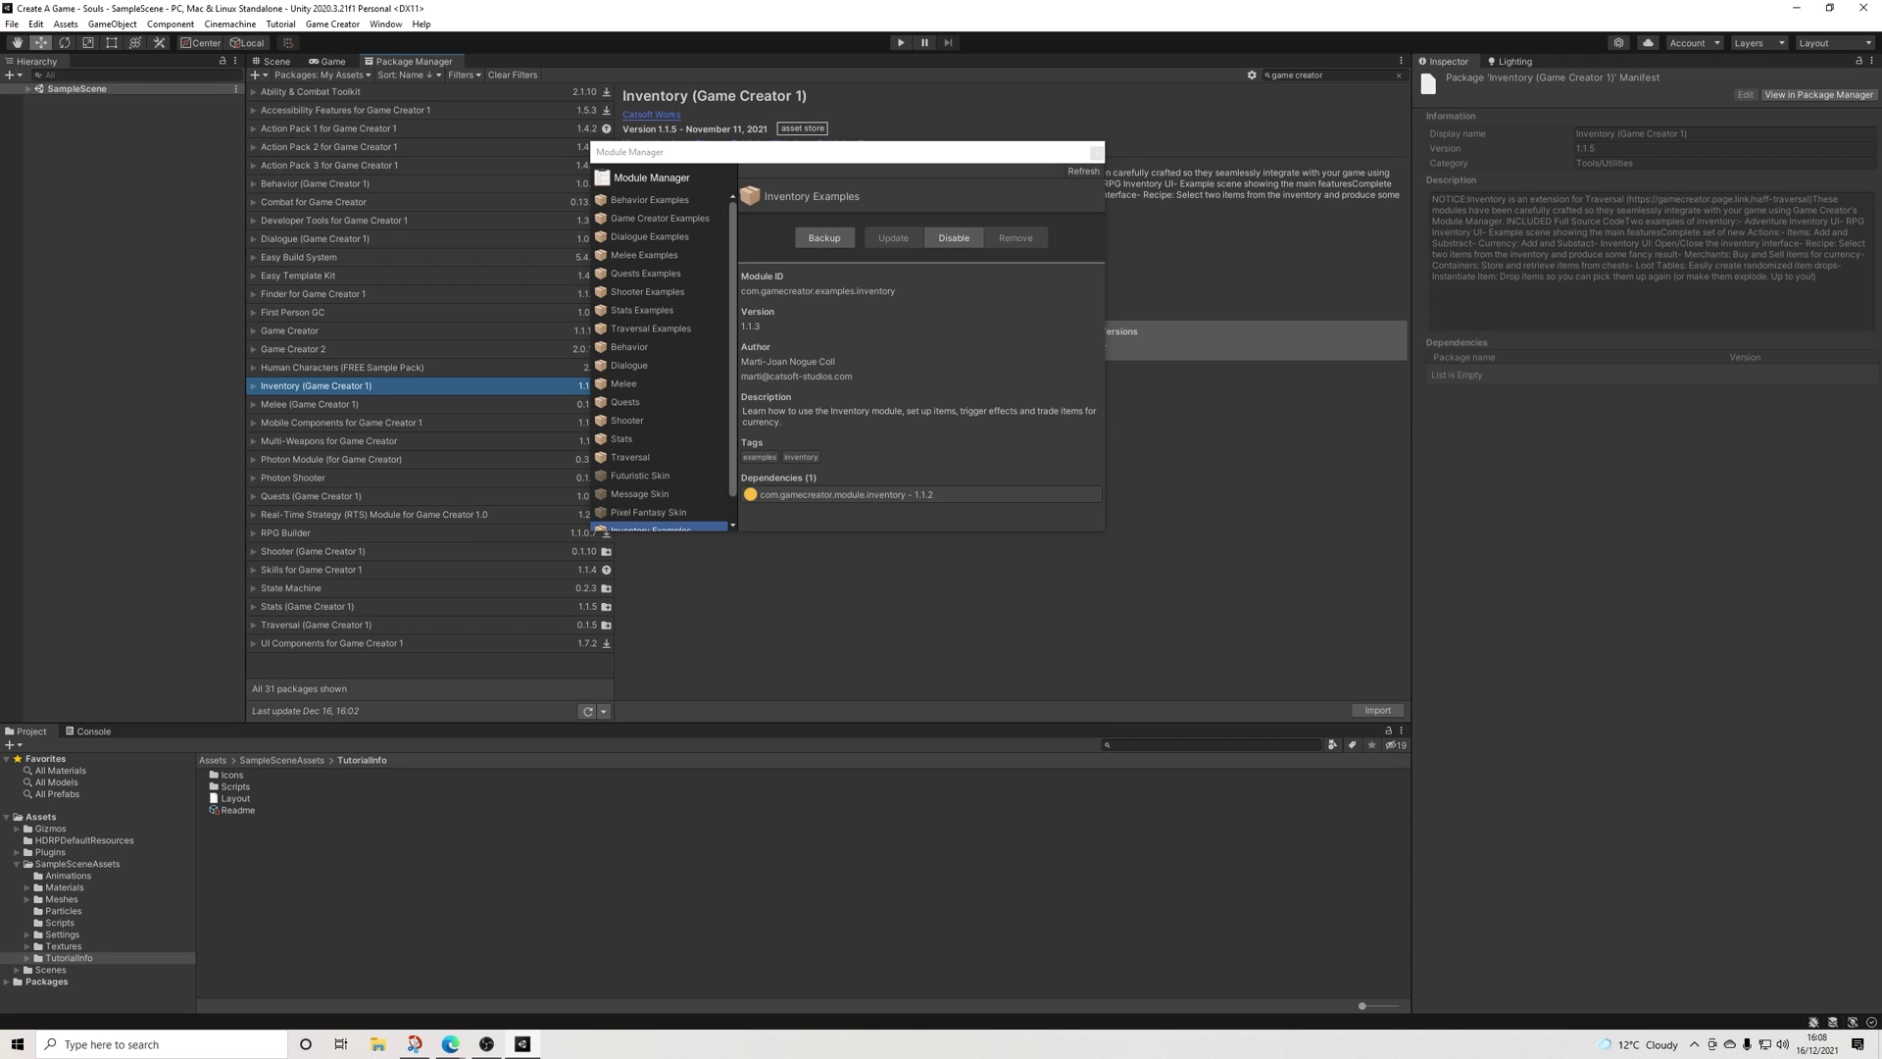
pyautogui.click(1097, 153)
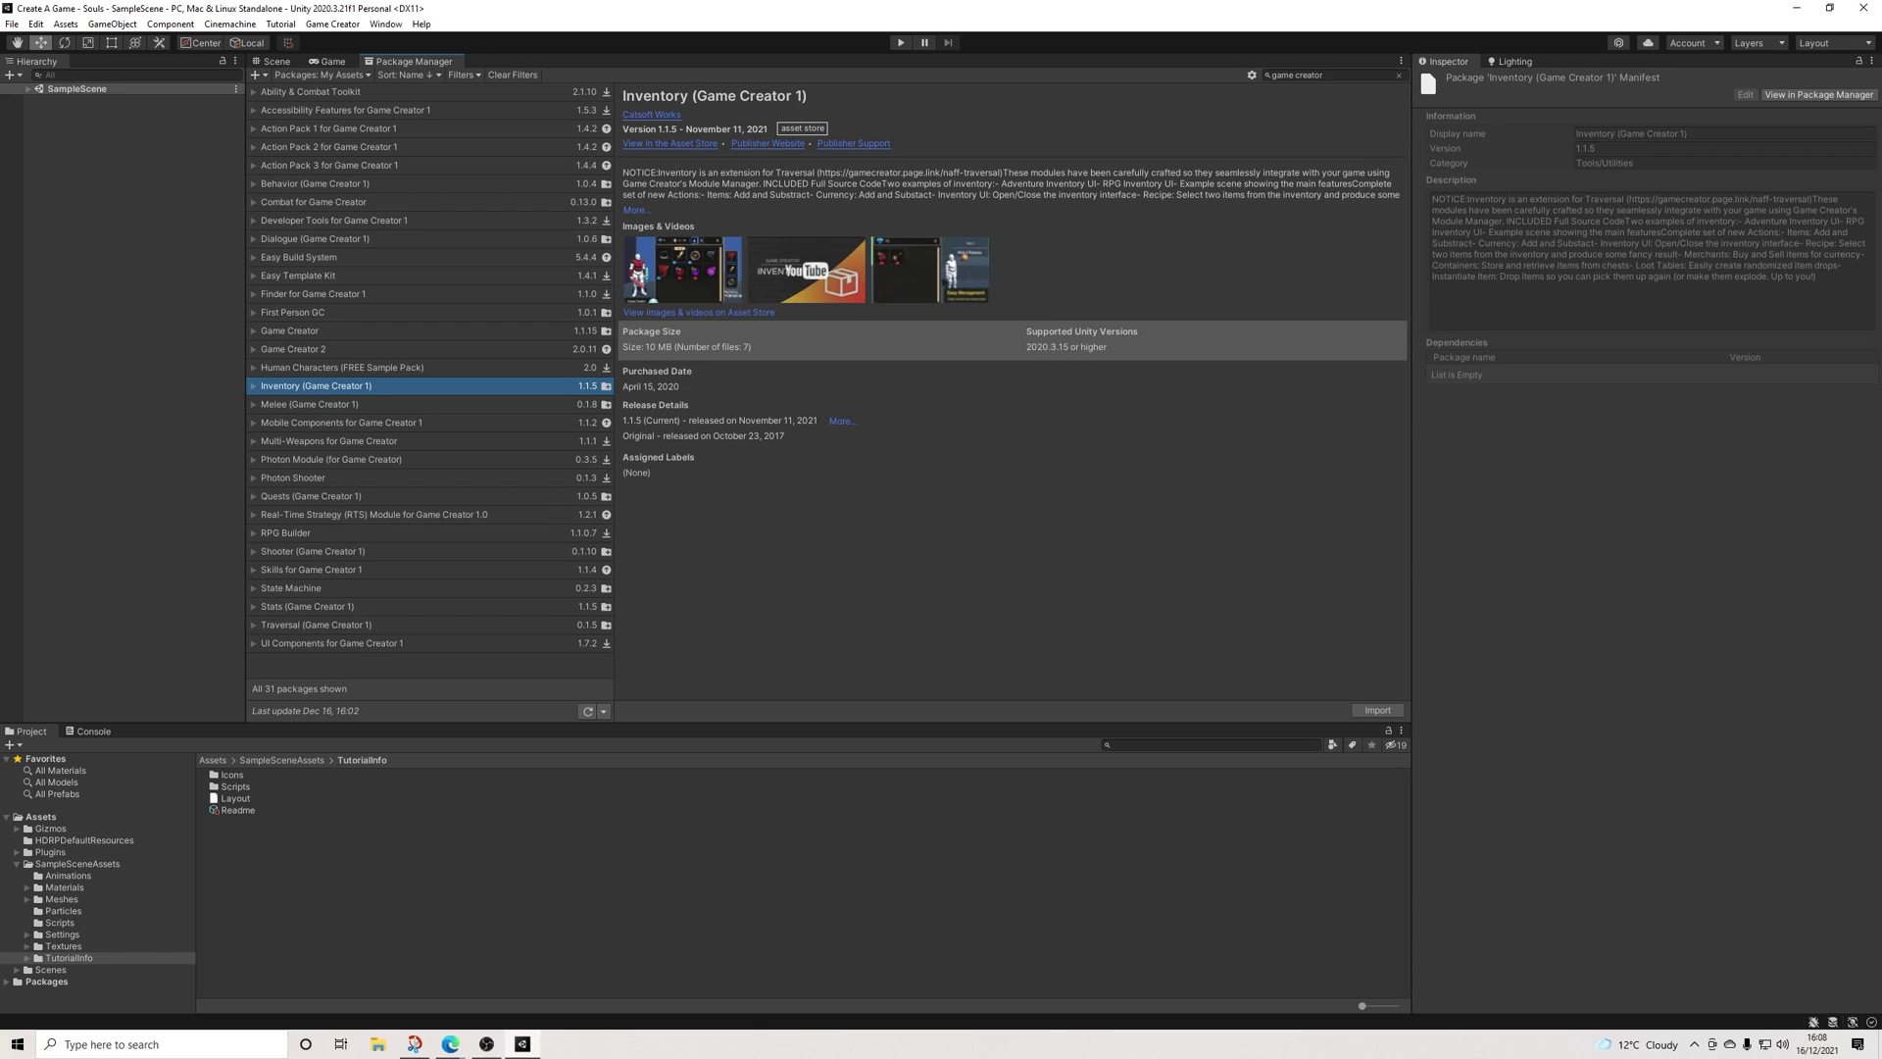
pyautogui.hotkey('alt', 'Tab')
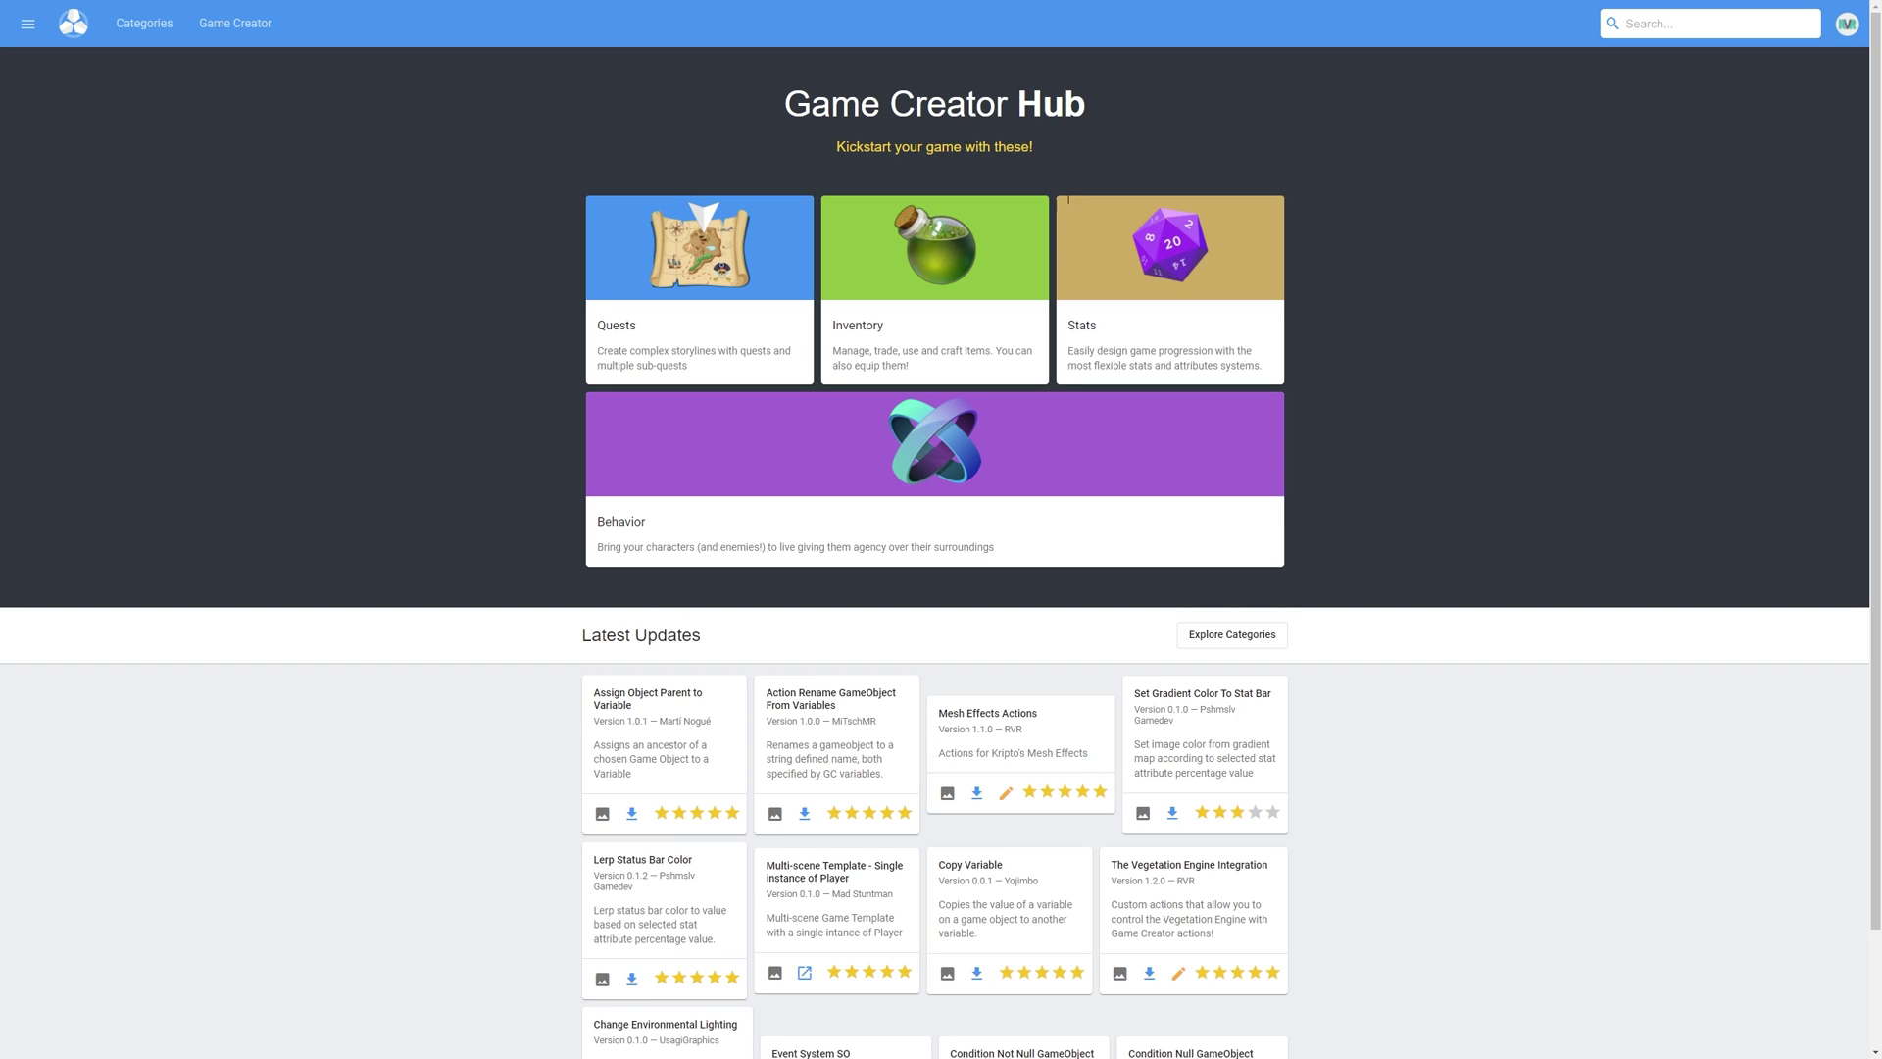
# Download the Assign Object Parent to Variable extension and bring up the site search
pyautogui.scroll(-2, 942, 530)
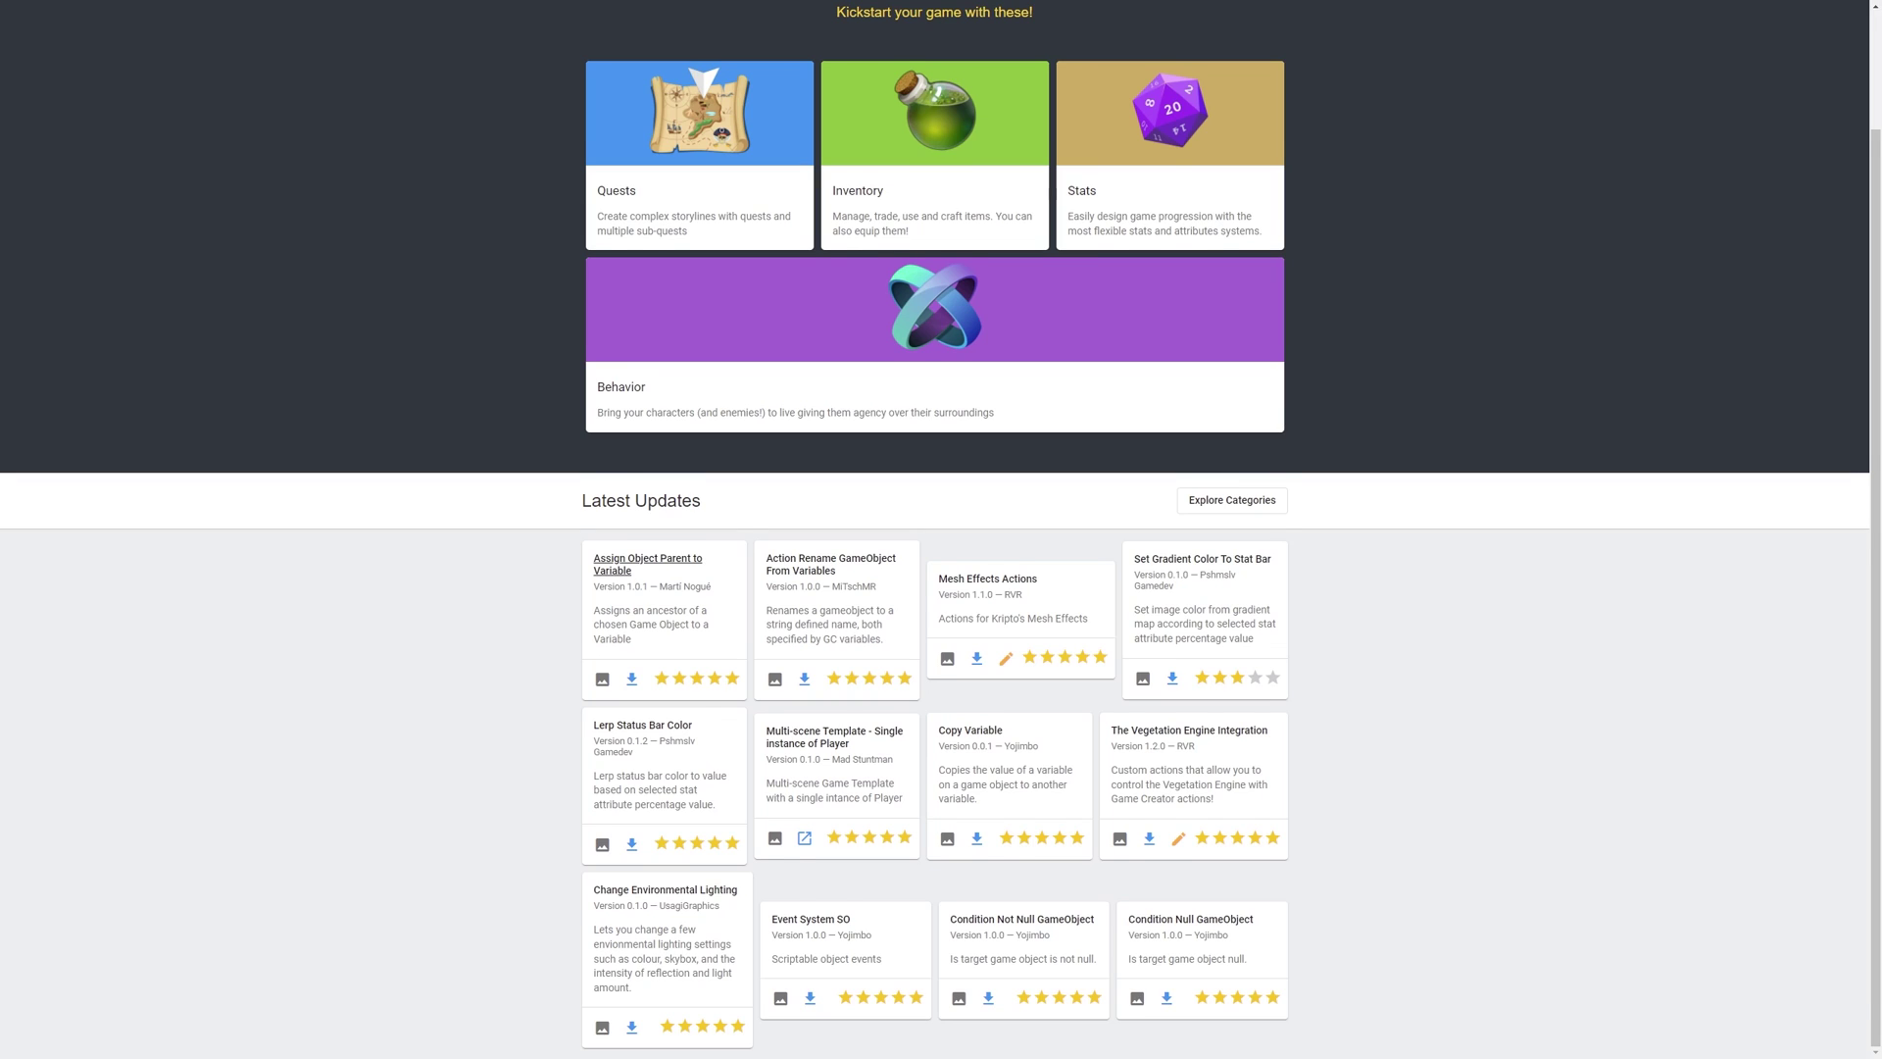
pyautogui.scroll(2, 941, 529)
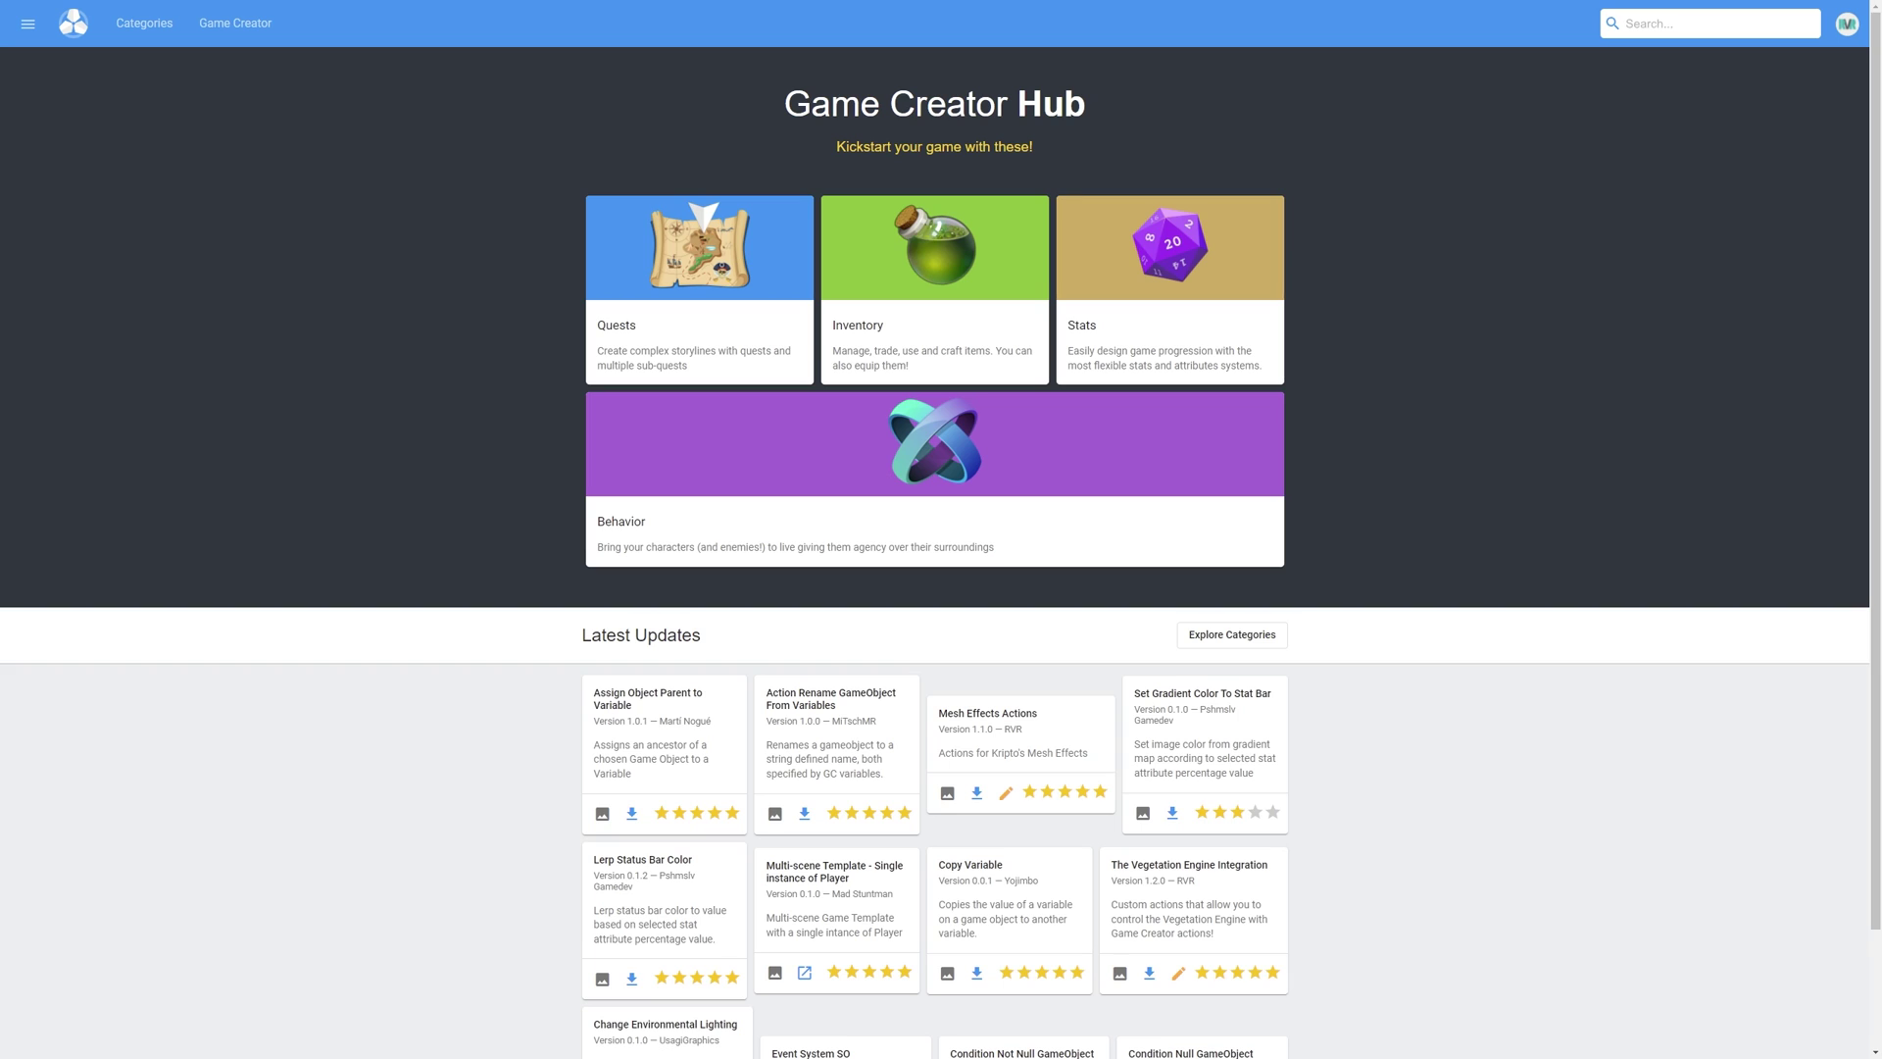
pyautogui.scroll(-2, 942, 529)
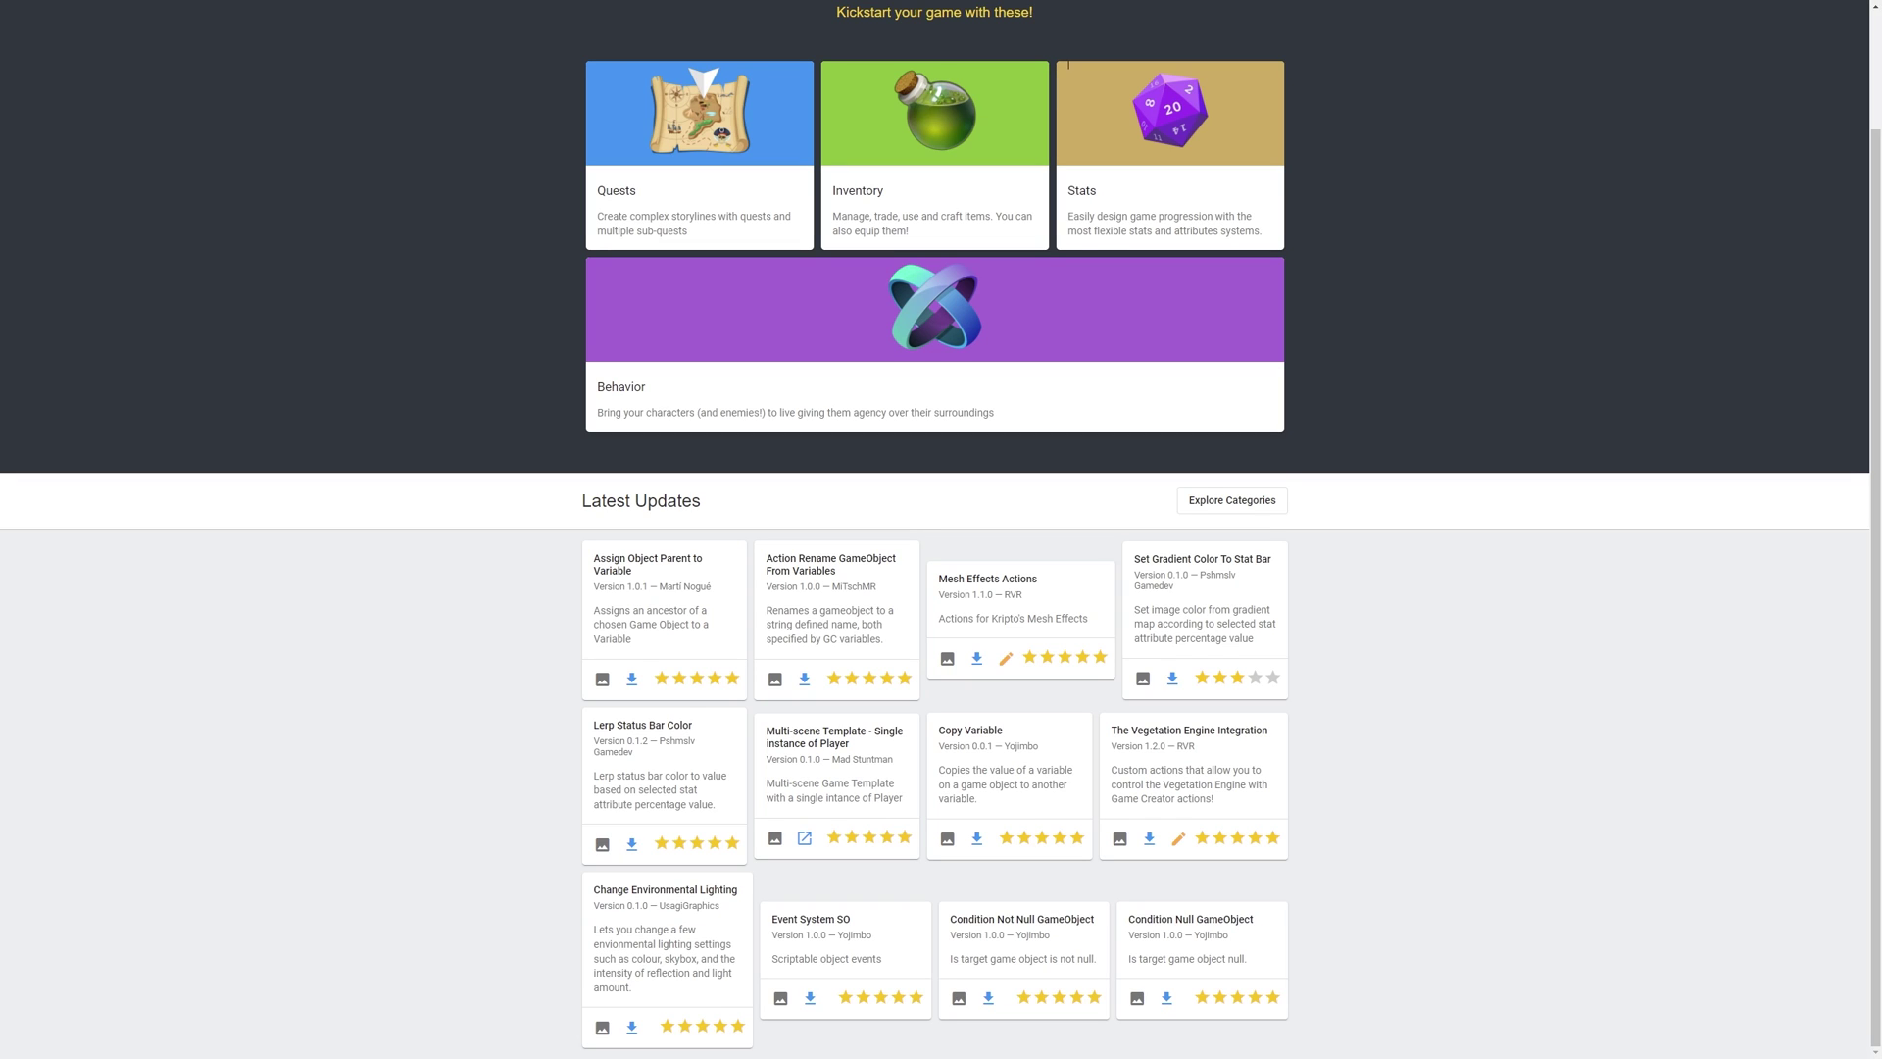
pyautogui.click(632, 679)
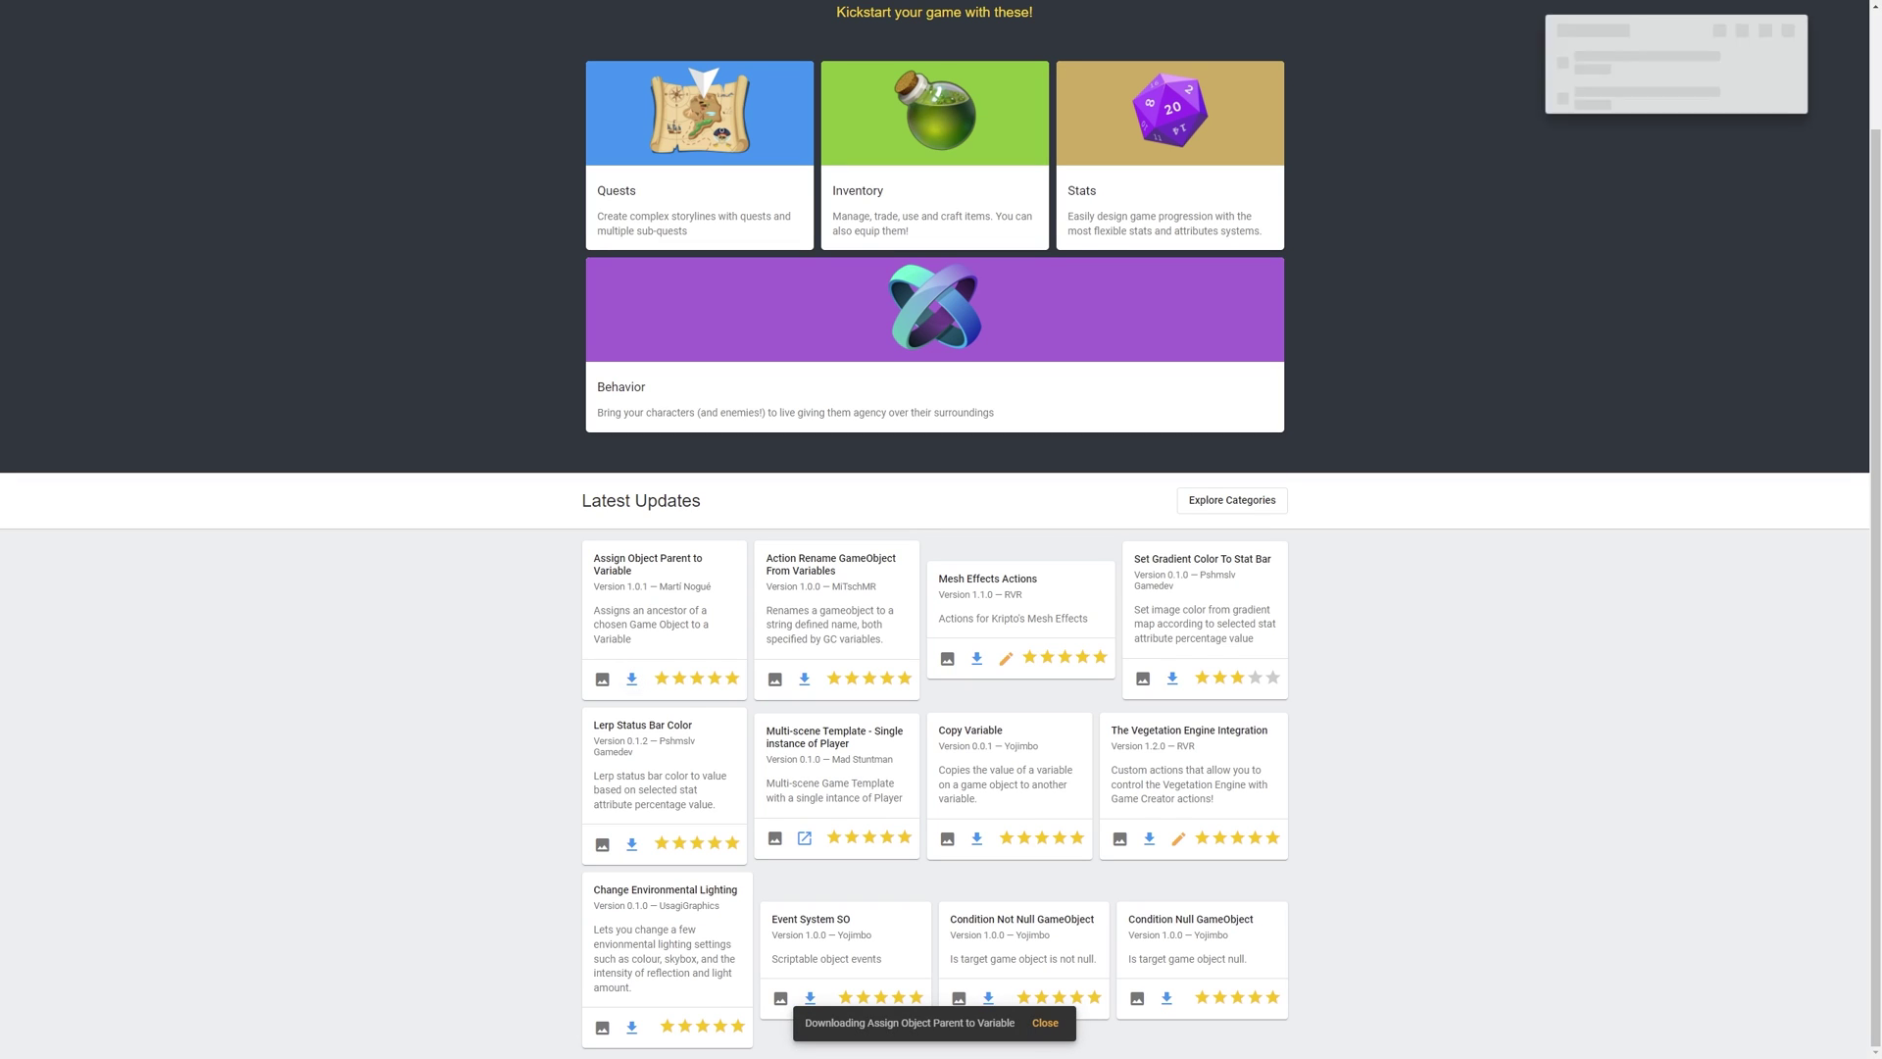
pyautogui.scroll(3, 1069, 64)
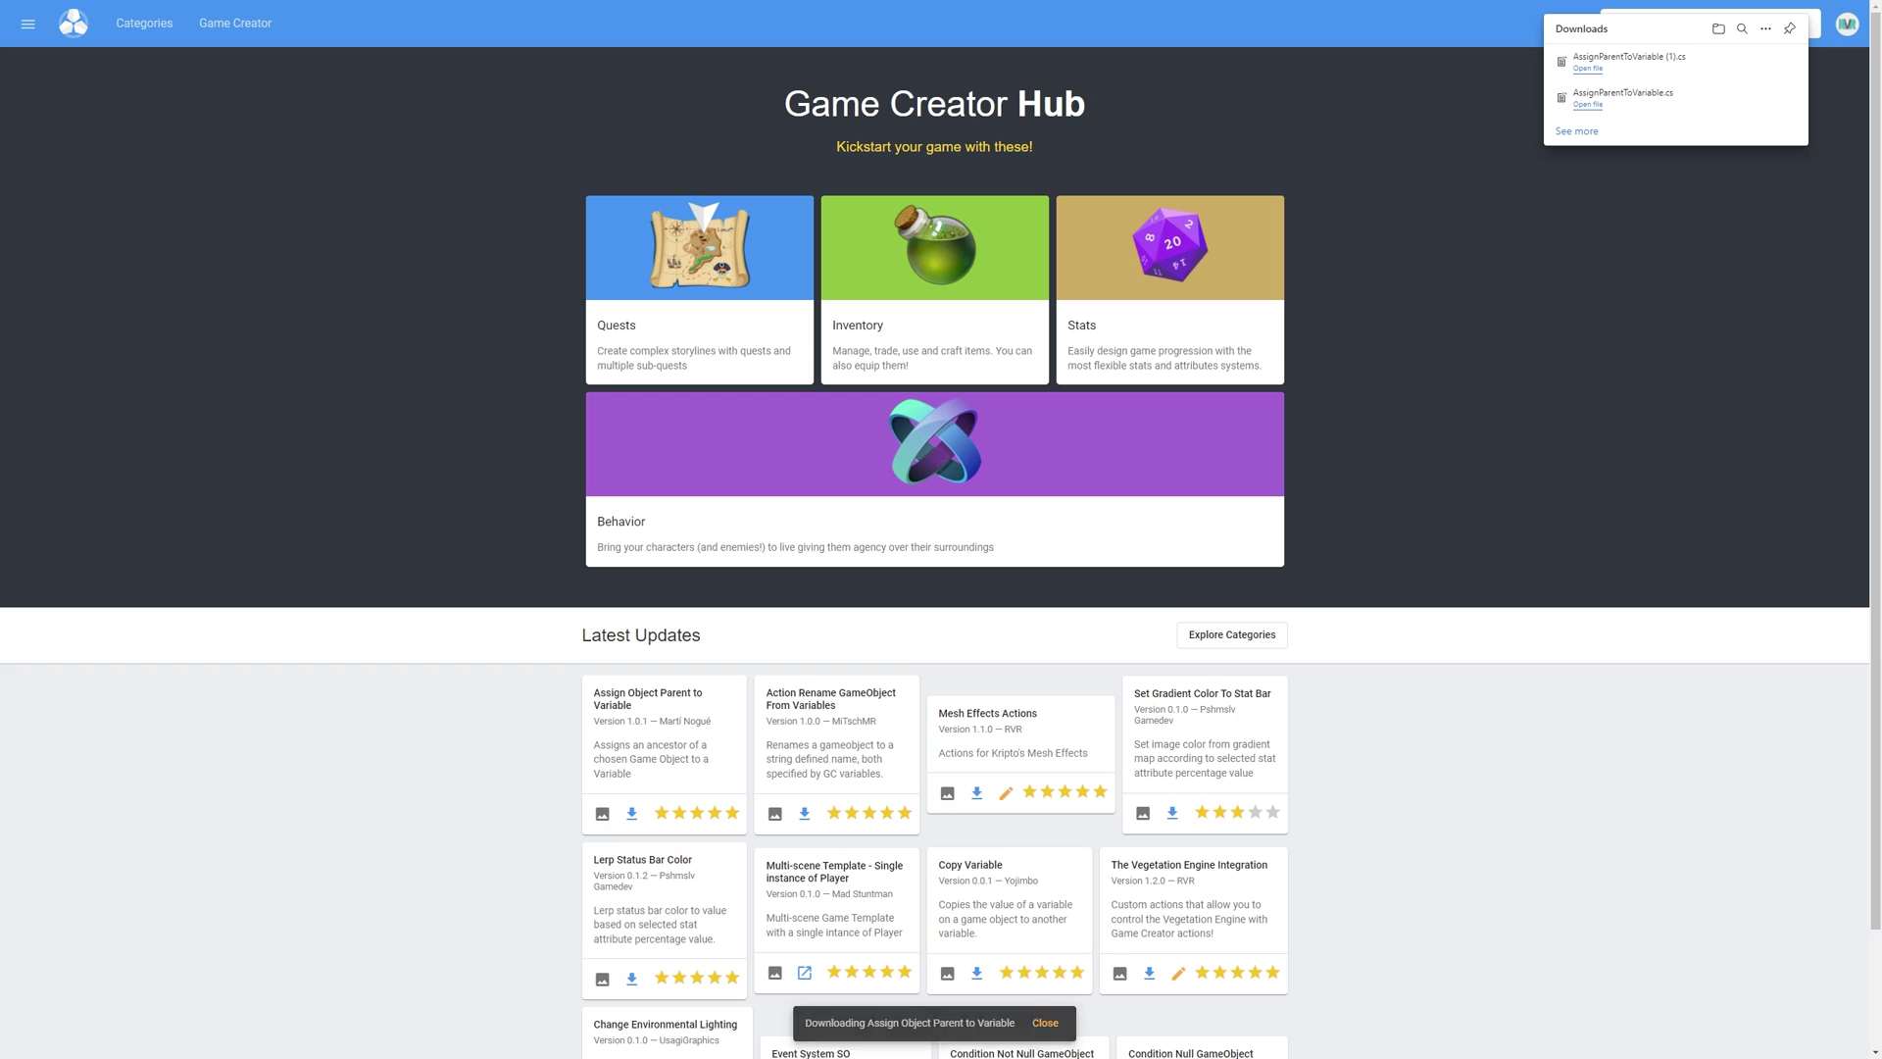
pyautogui.scroll(-3, 1069, 63)
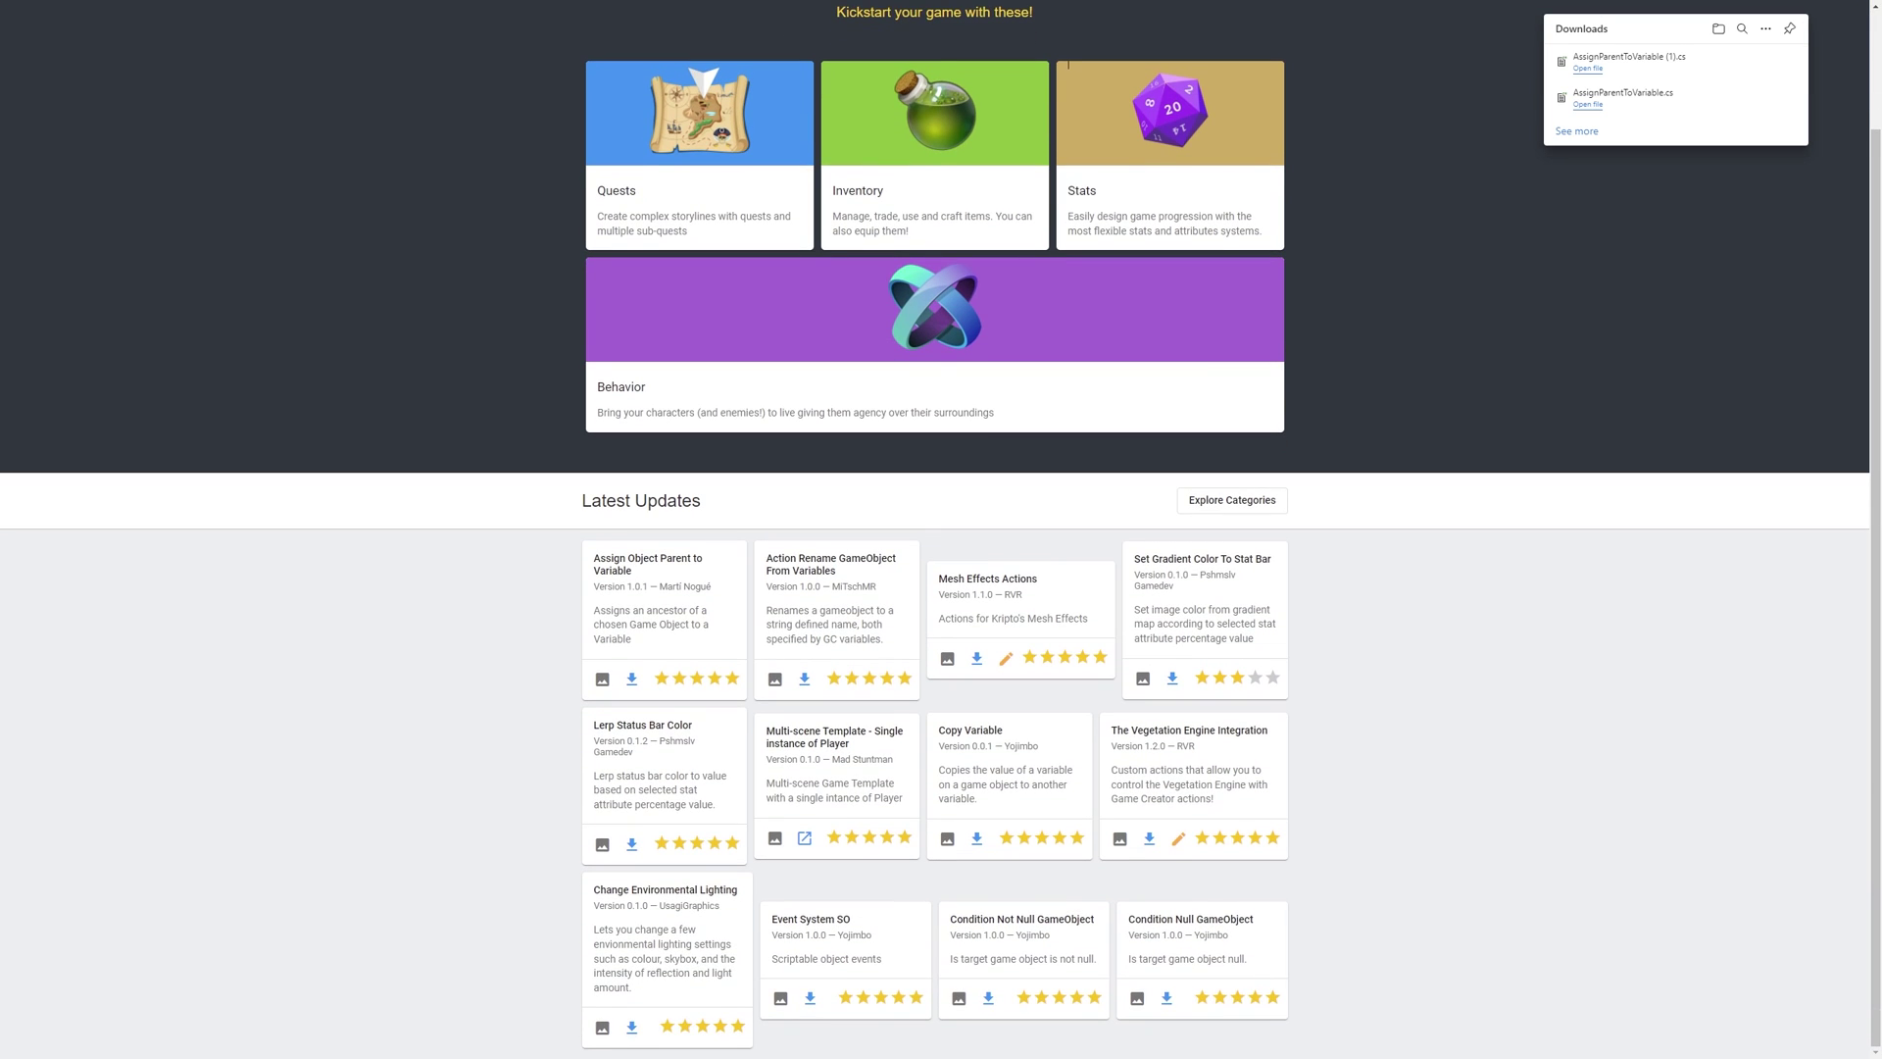
pyautogui.scroll(1, 935, 529)
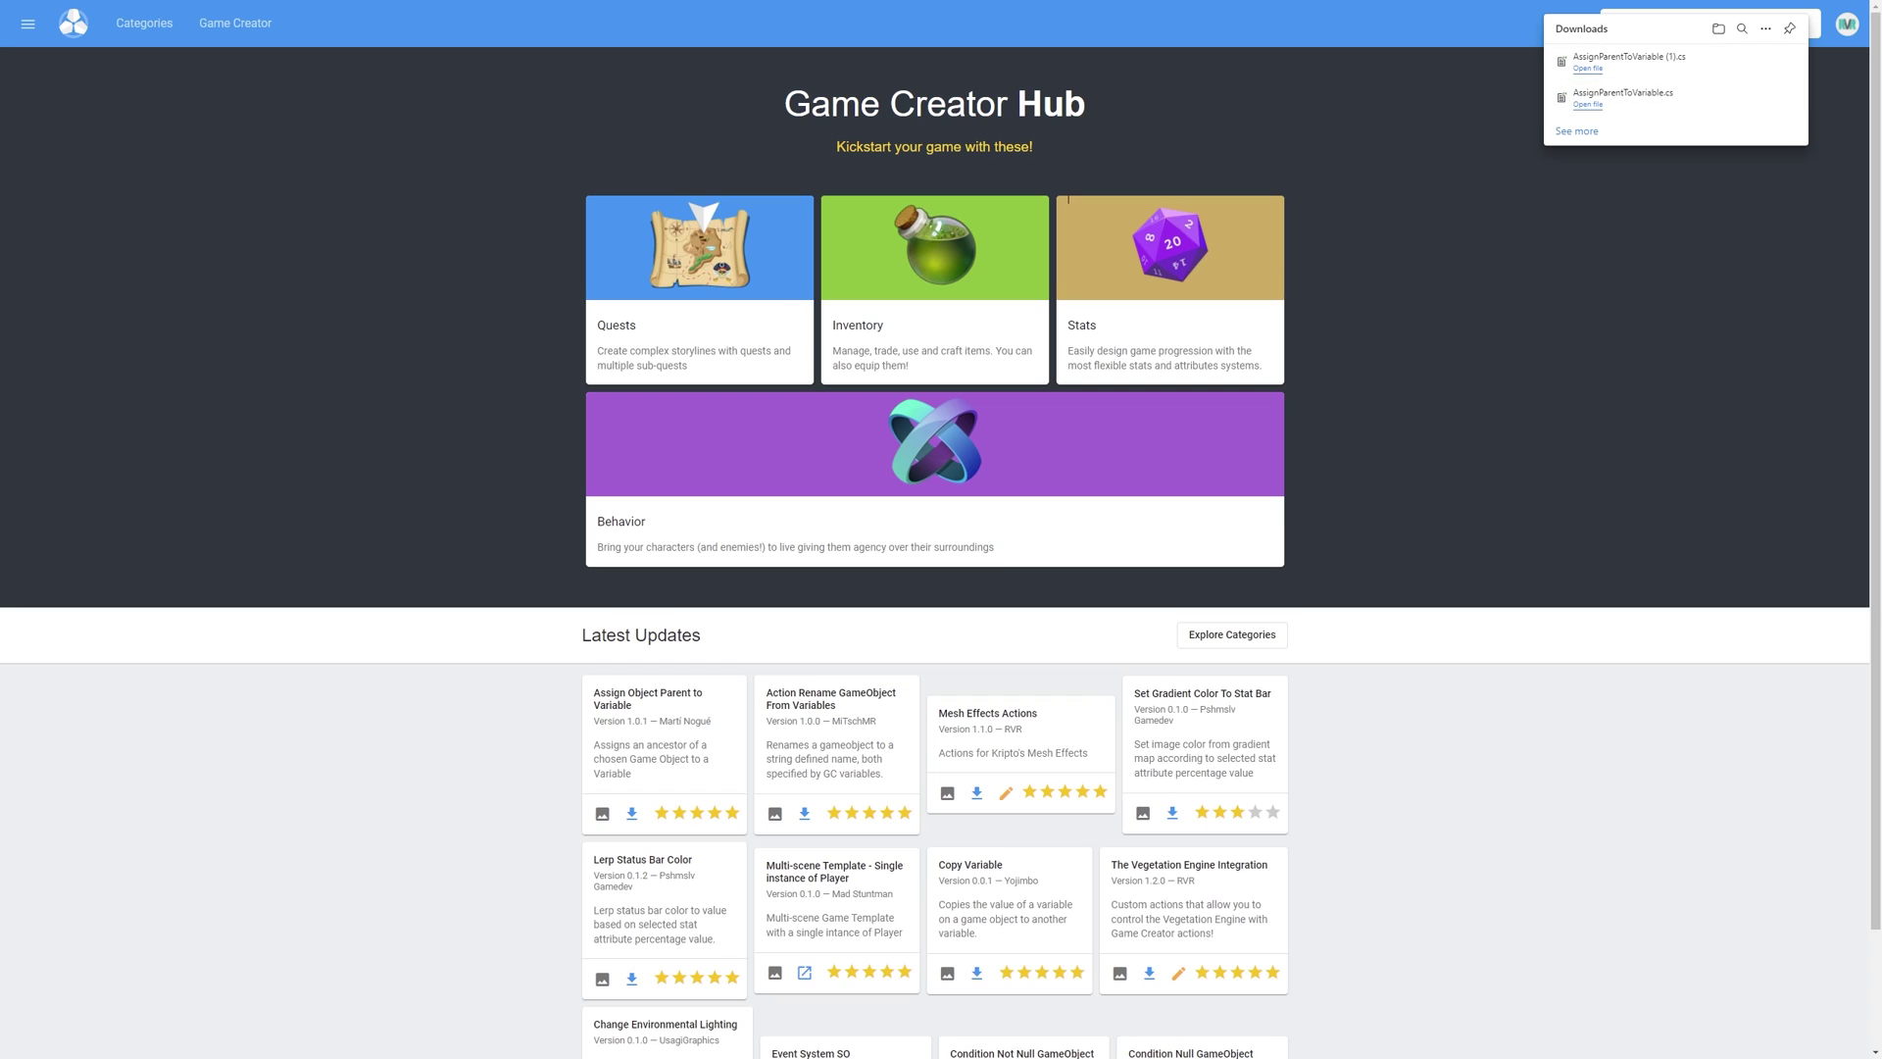
pyautogui.click(1709, 23)
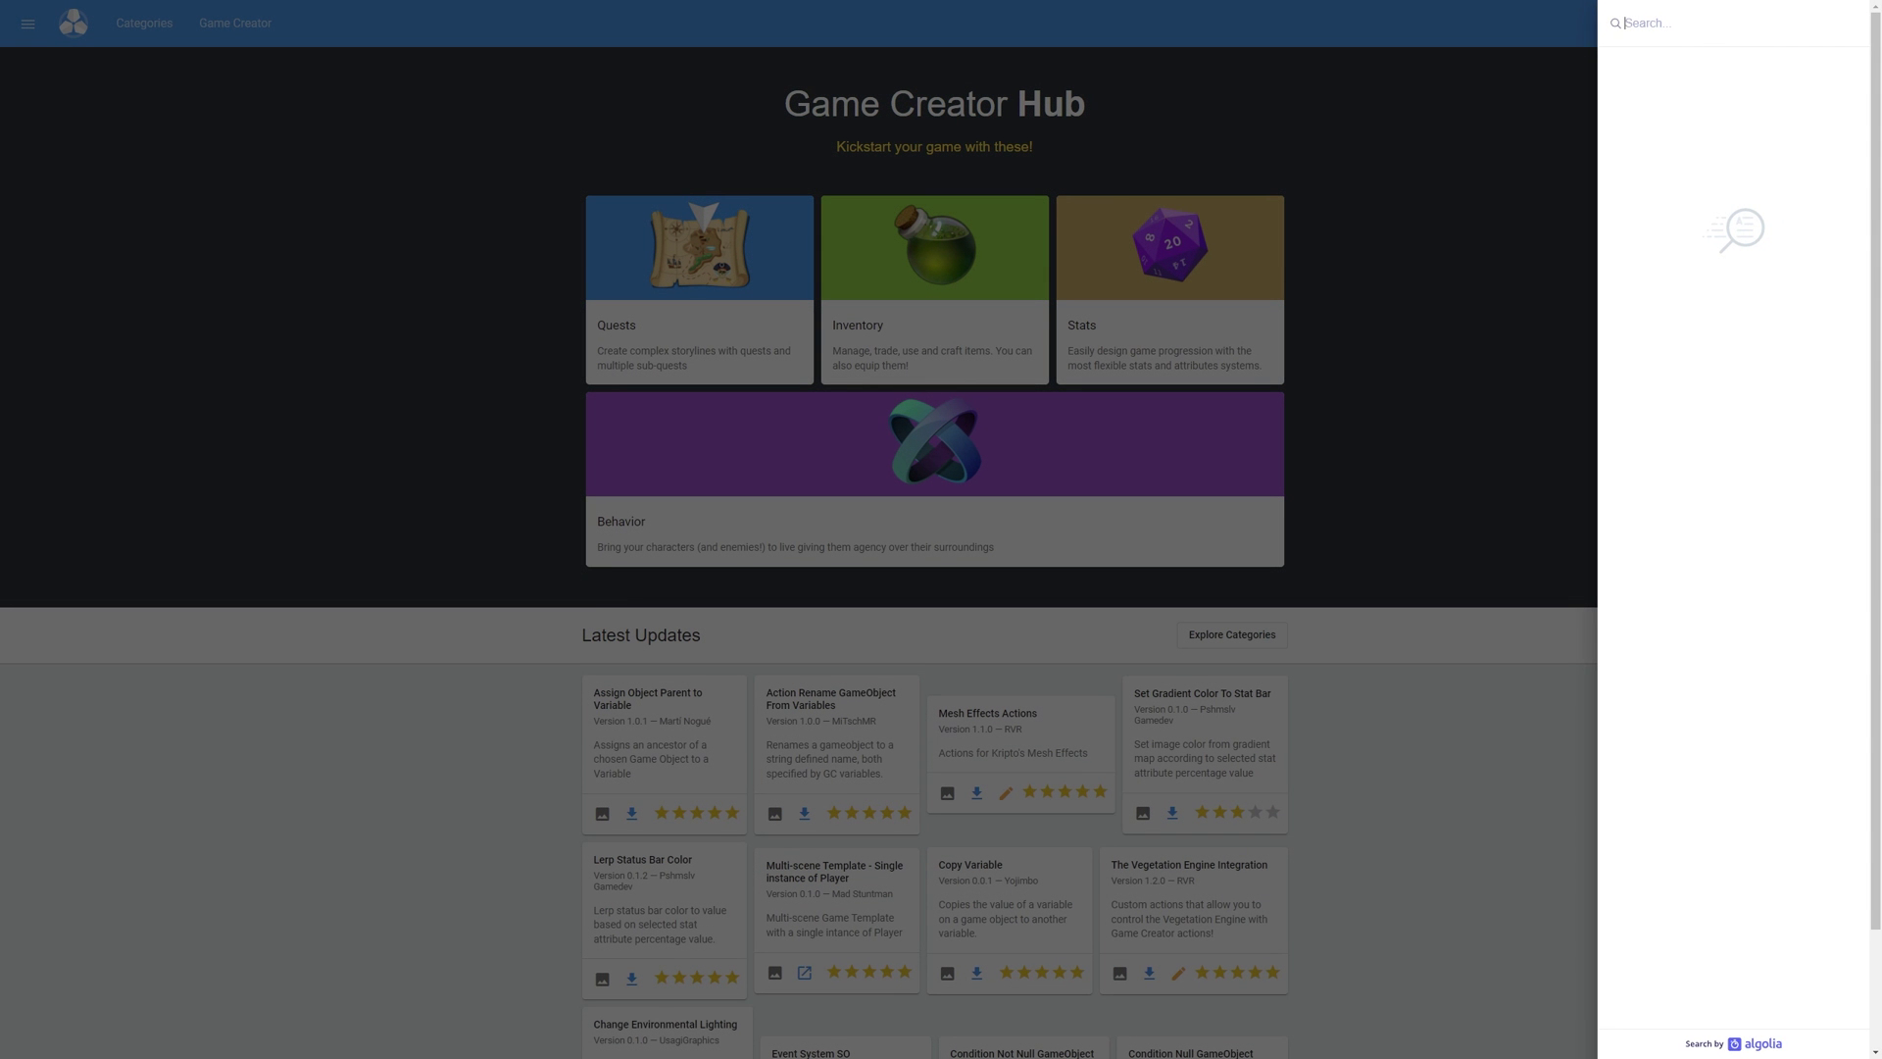
# Search 'orbit' and download the Orbit Camera extension
pyautogui.write('orbit')
pyautogui.click(1661, 69)
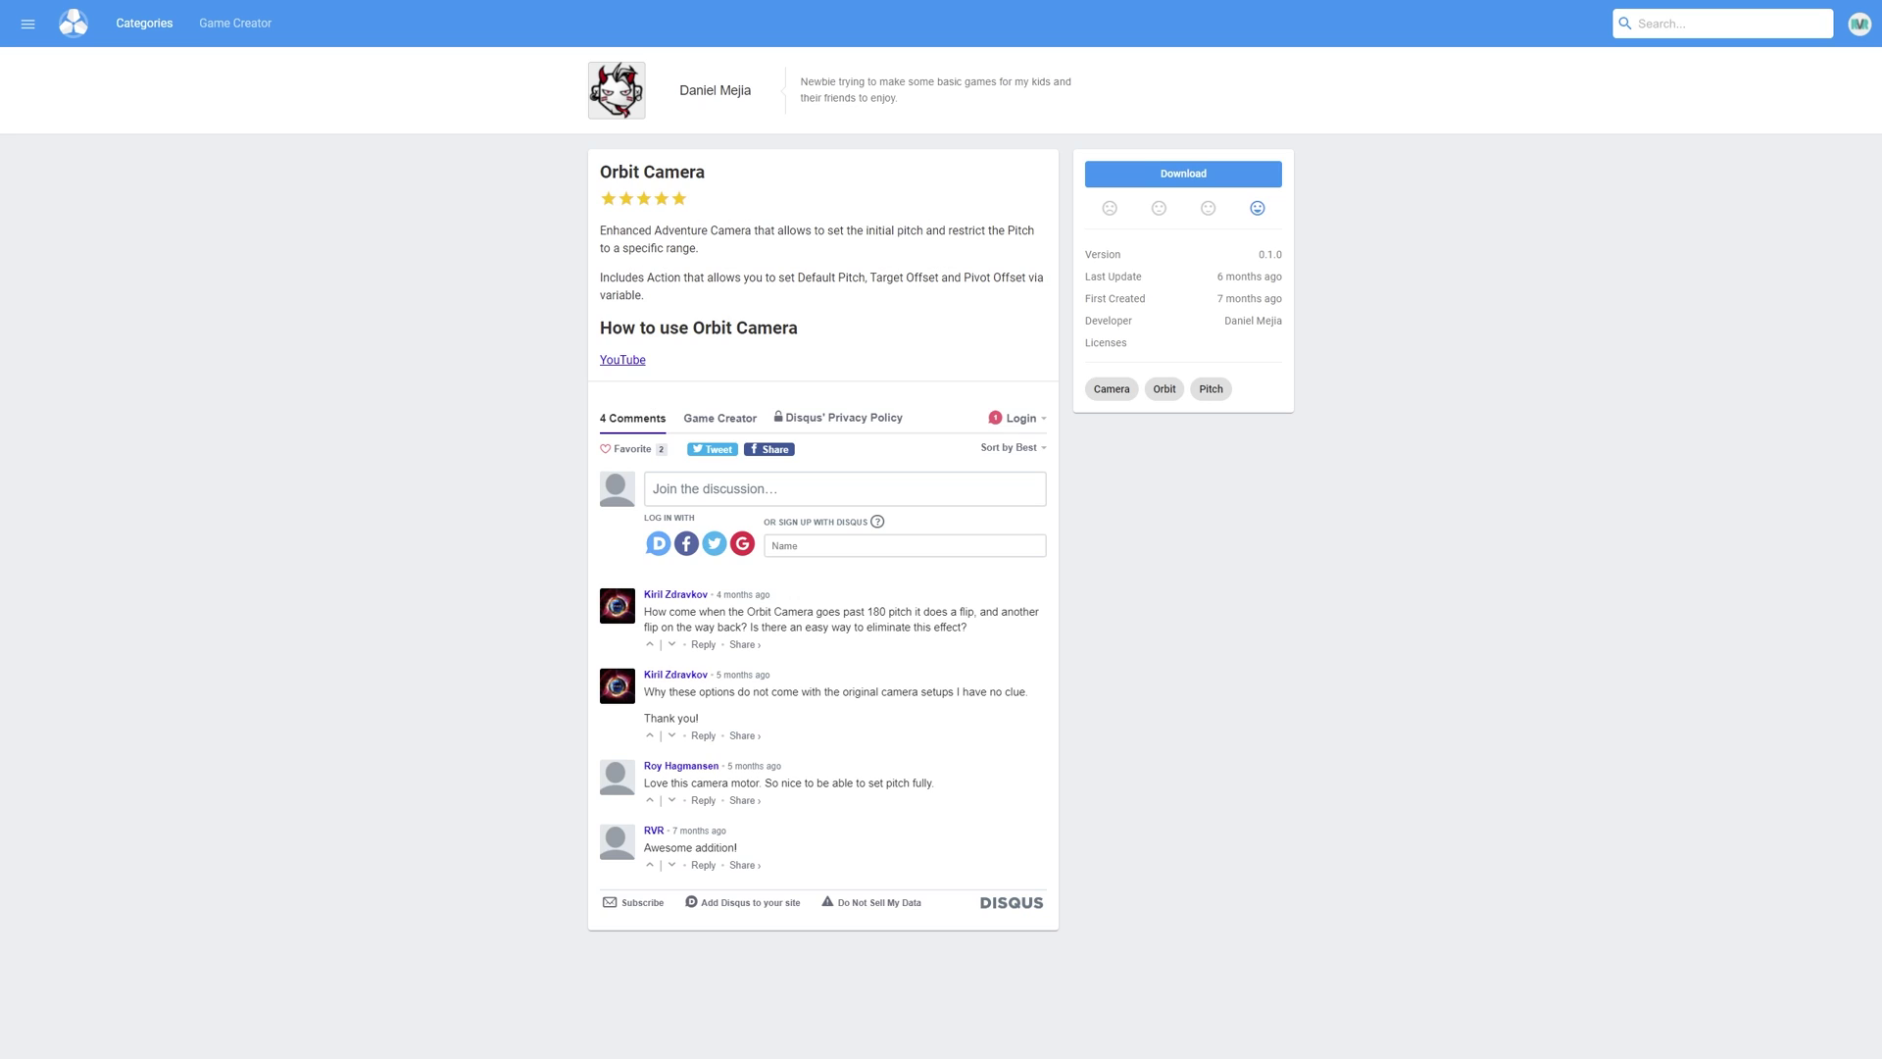
pyautogui.click(1191, 174)
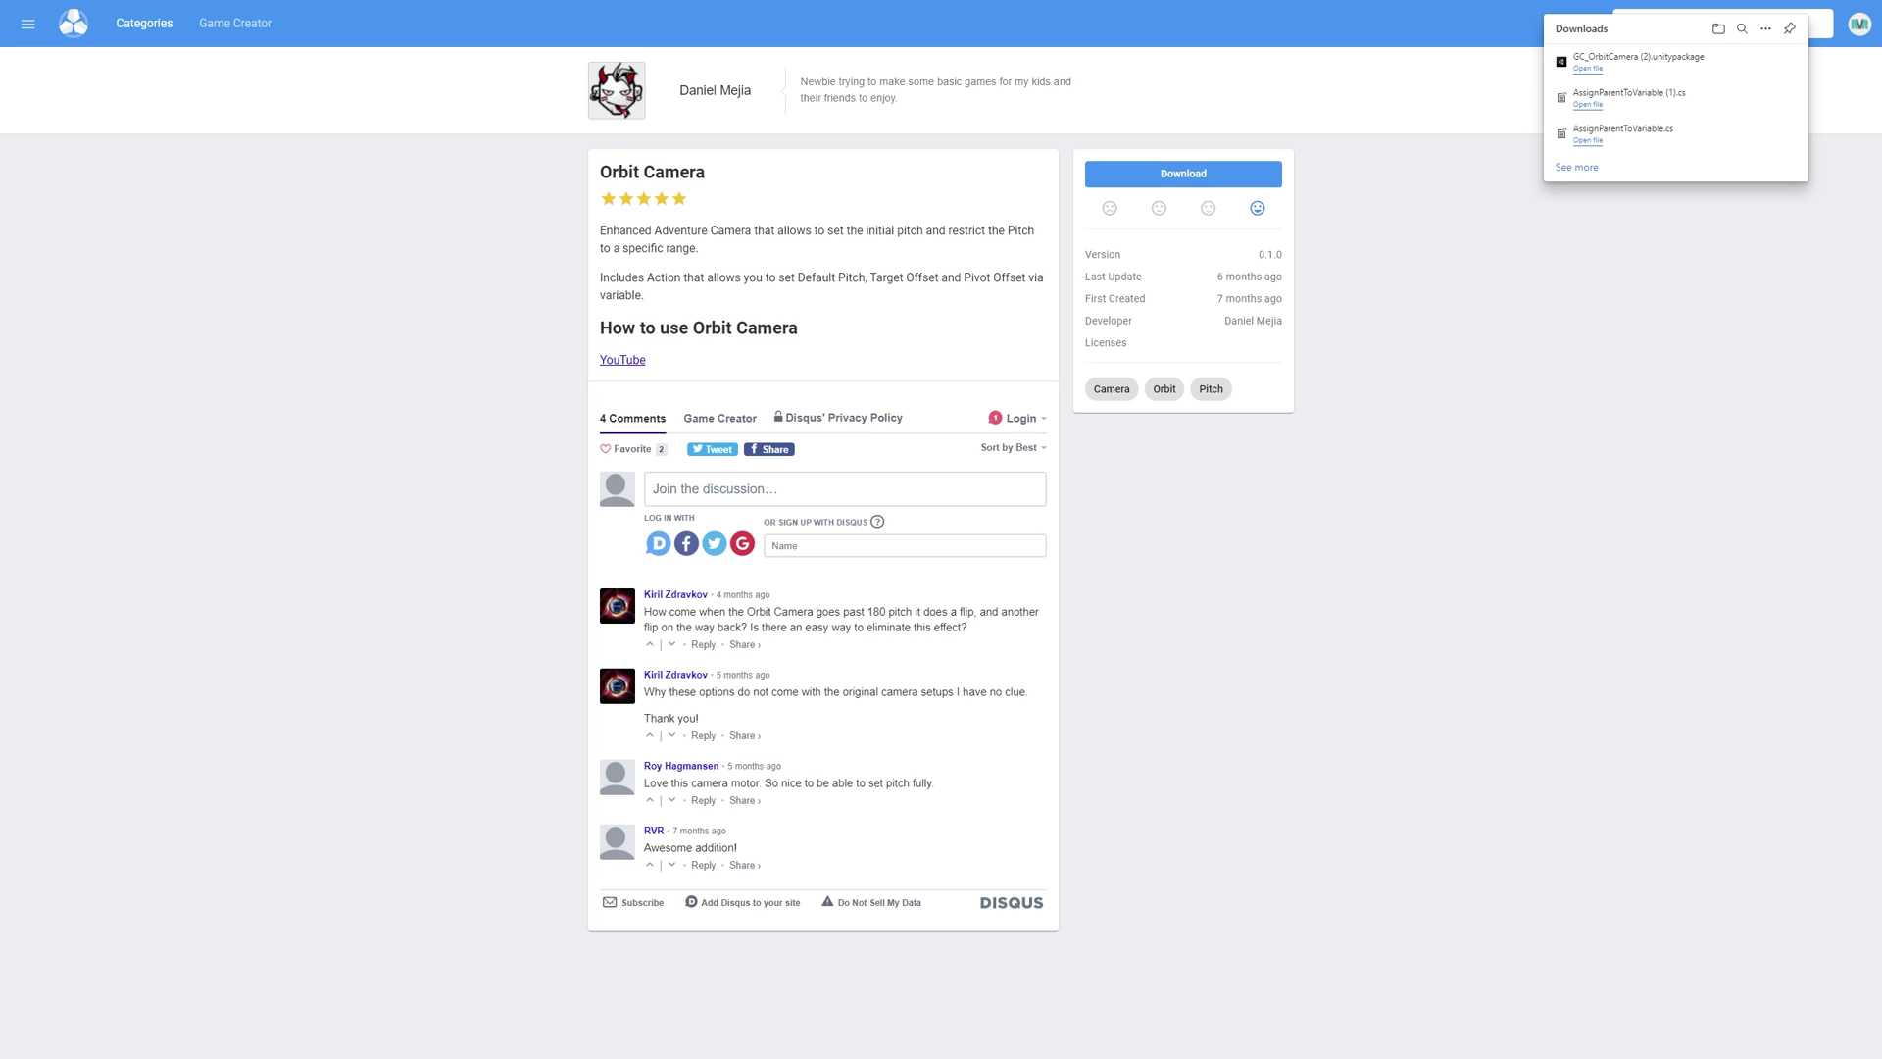
# Search 'melee' and download the Action Play Melee Clip extension
pyautogui.click(1667, 22)
pyautogui.write('orbit')
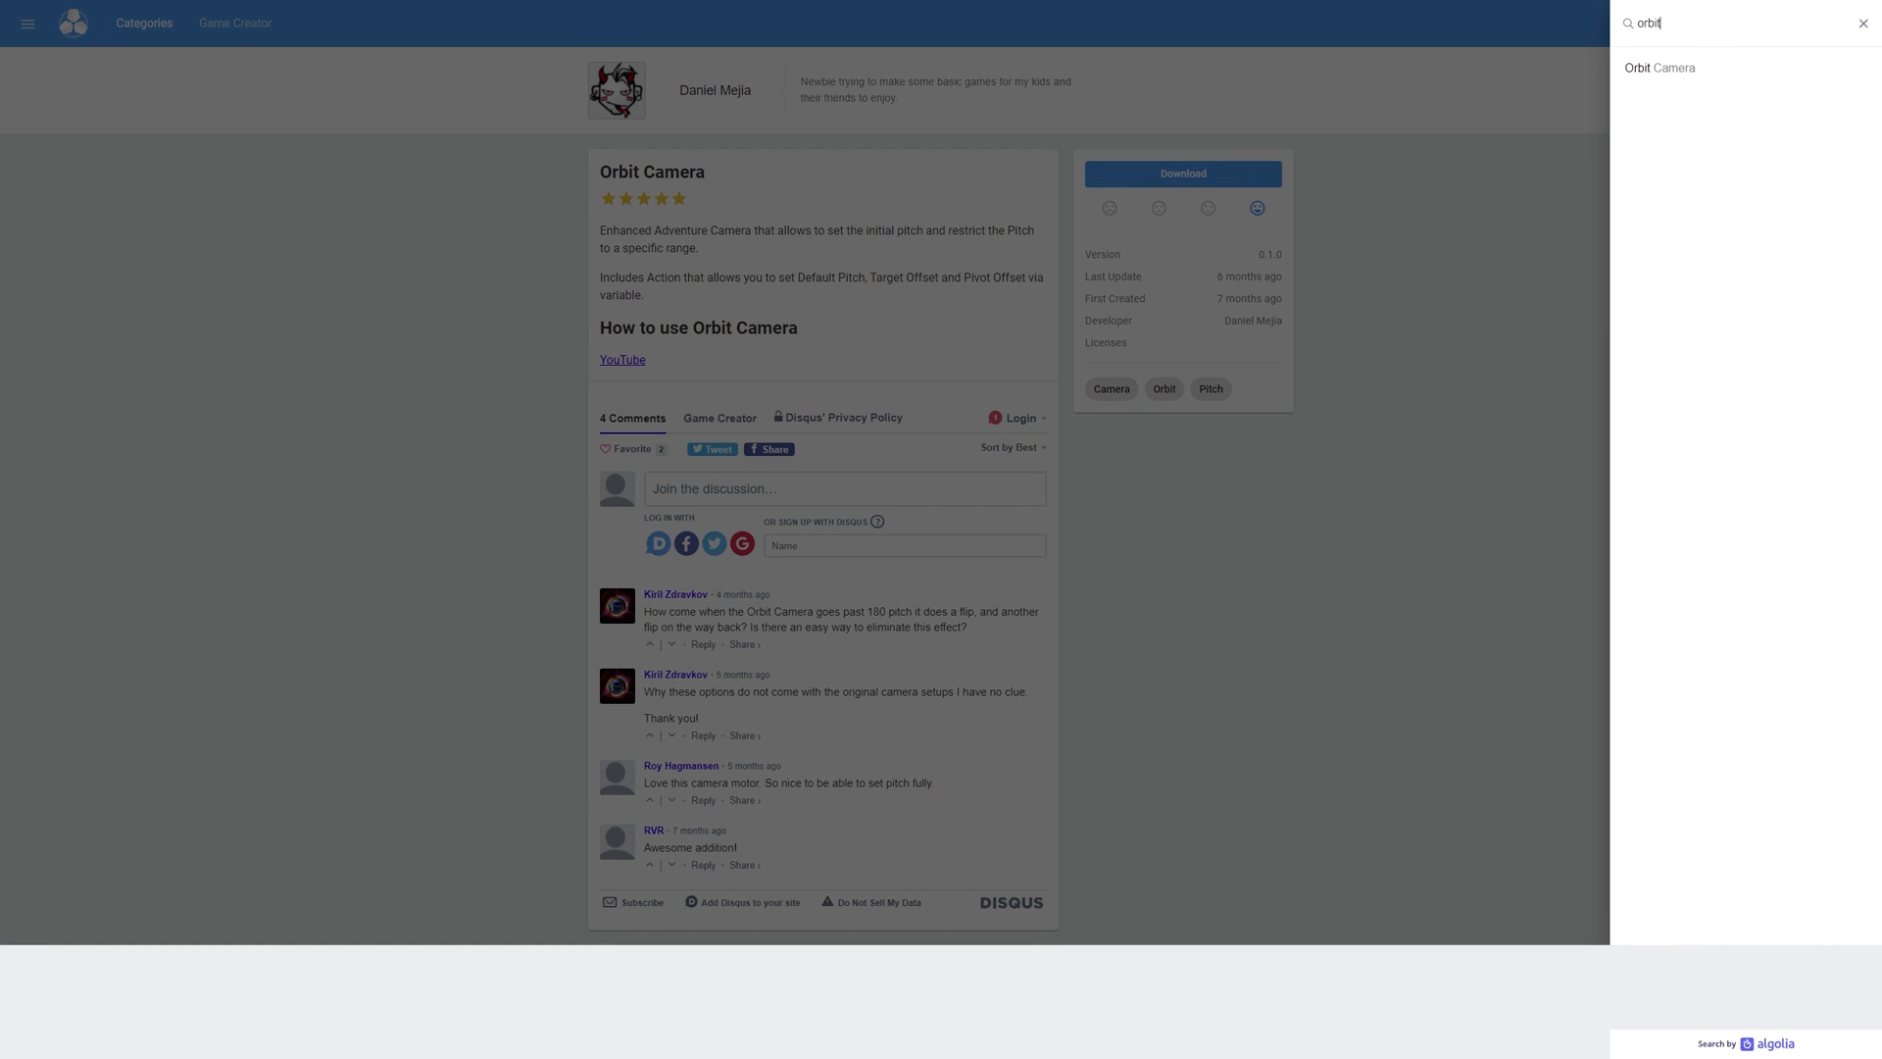
pyautogui.click(1864, 23)
pyautogui.write('melee')
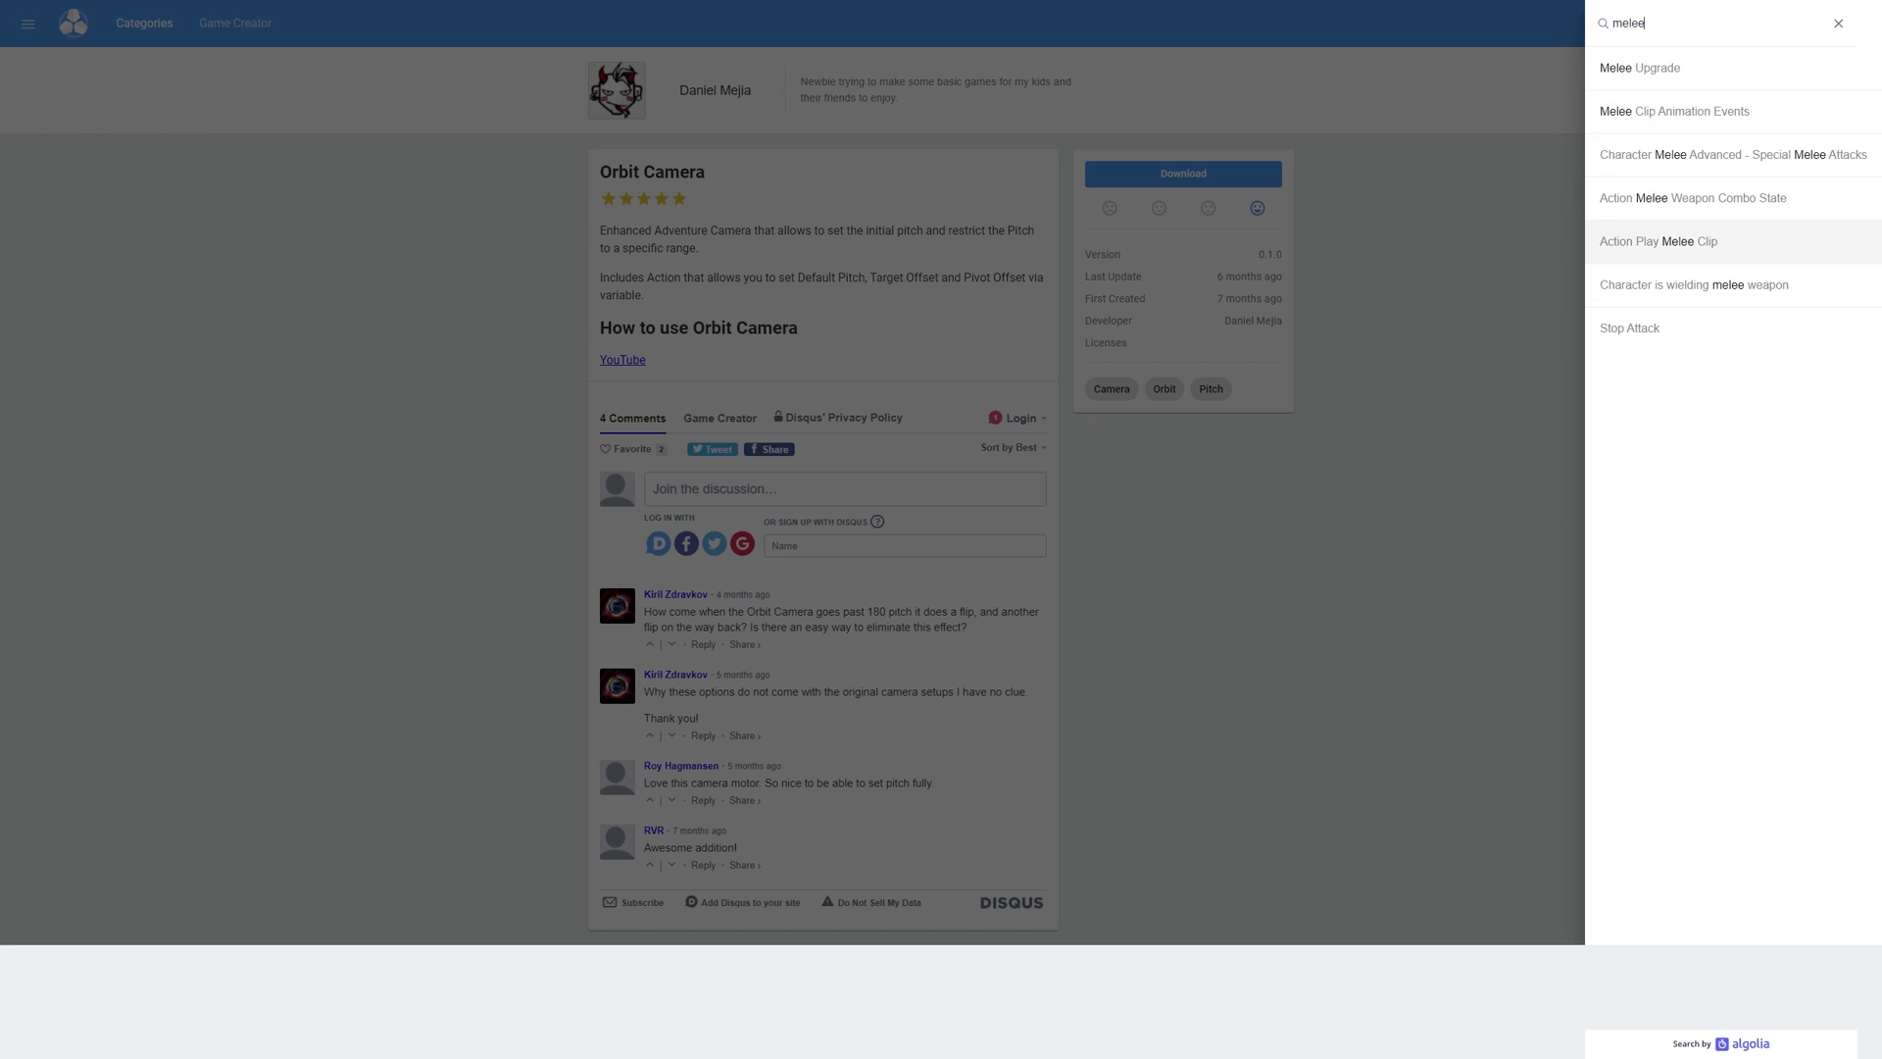
pyautogui.click(1667, 241)
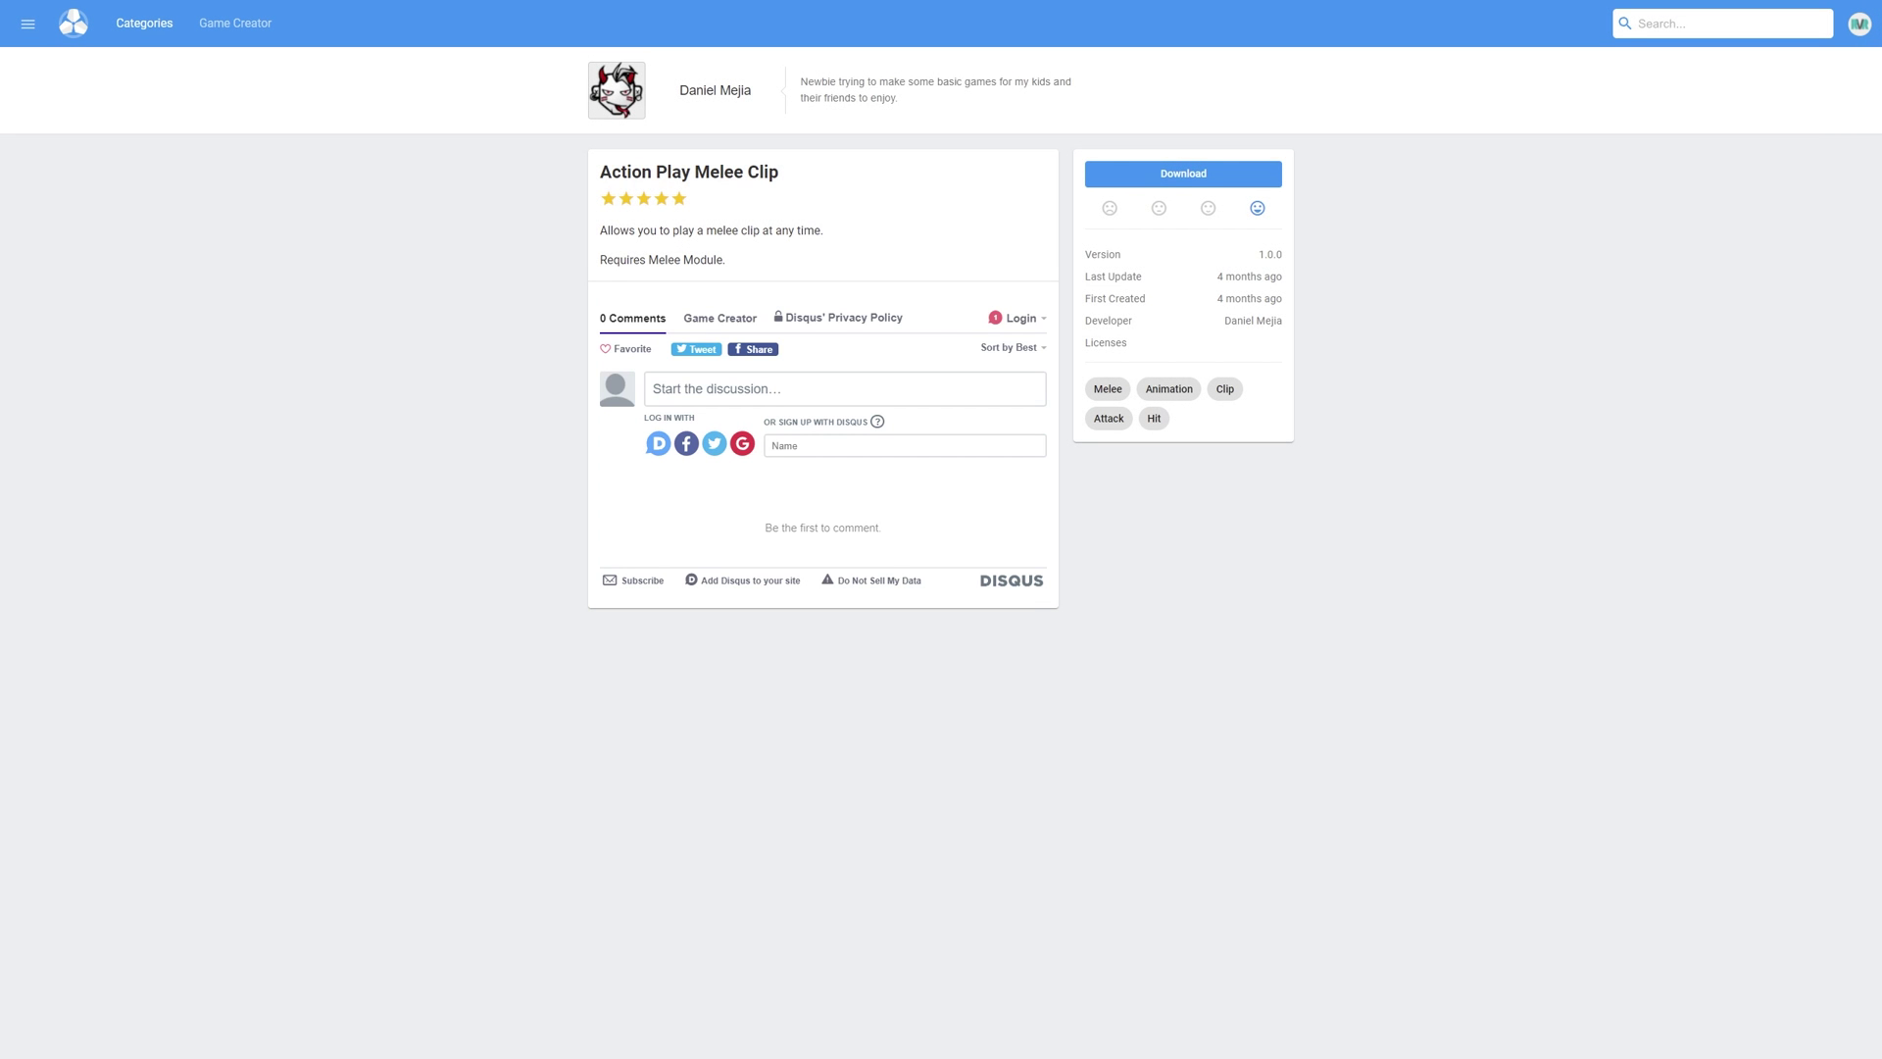
pyautogui.click(1172, 177)
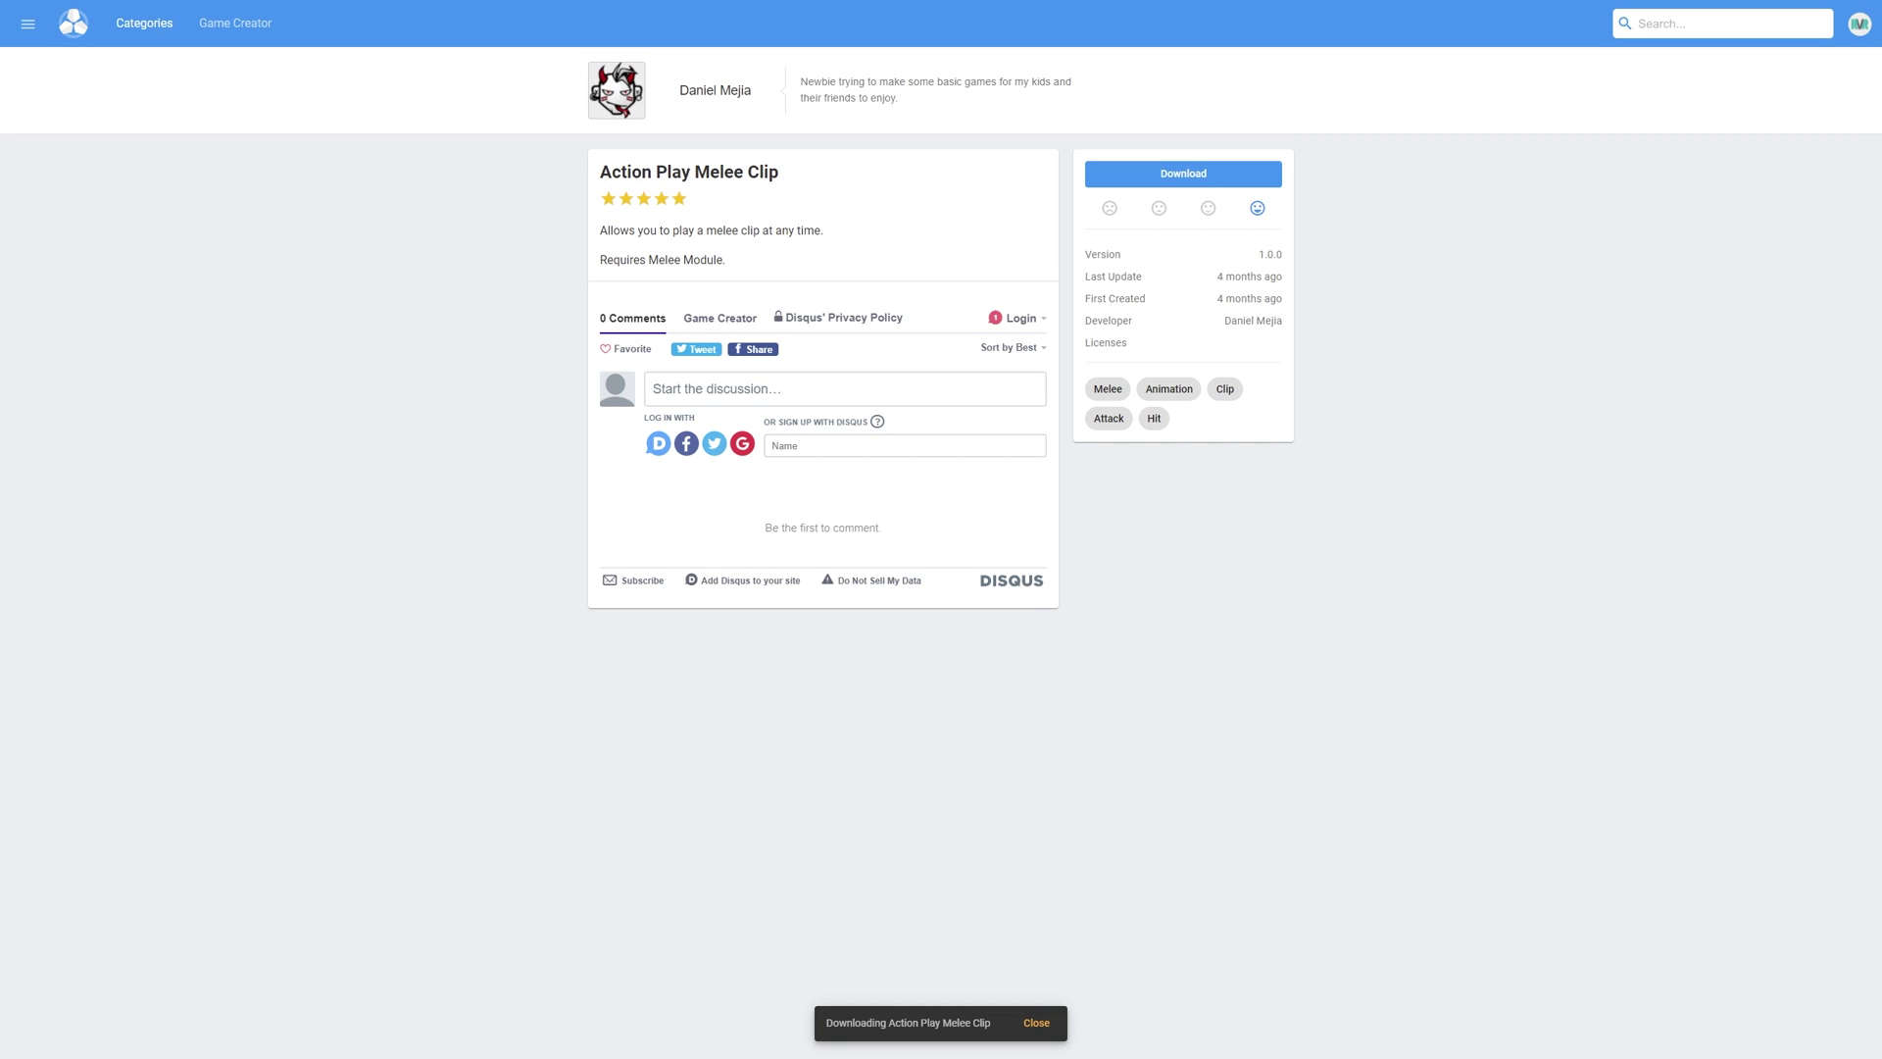
# Open the Melee Upgrade page from the melee search results
pyautogui.click(1722, 23)
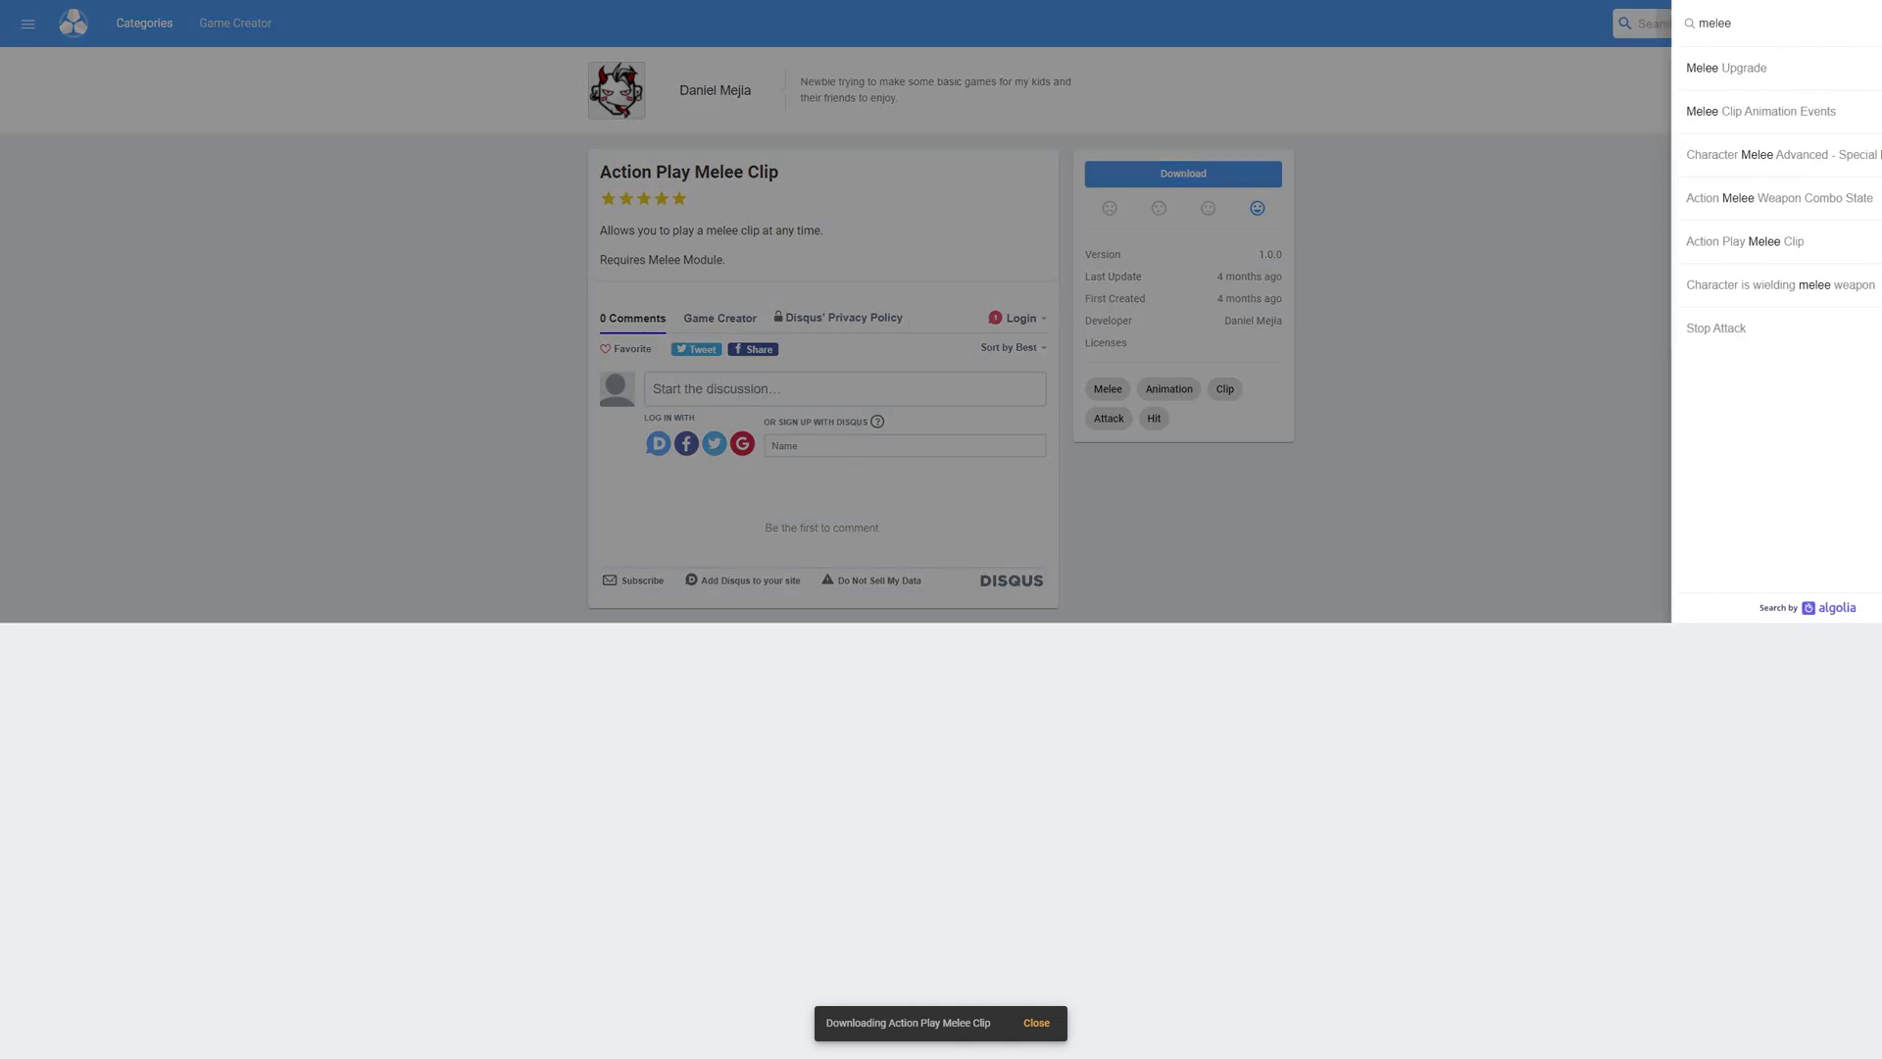
pyautogui.press('Escape')
pyautogui.press('/')
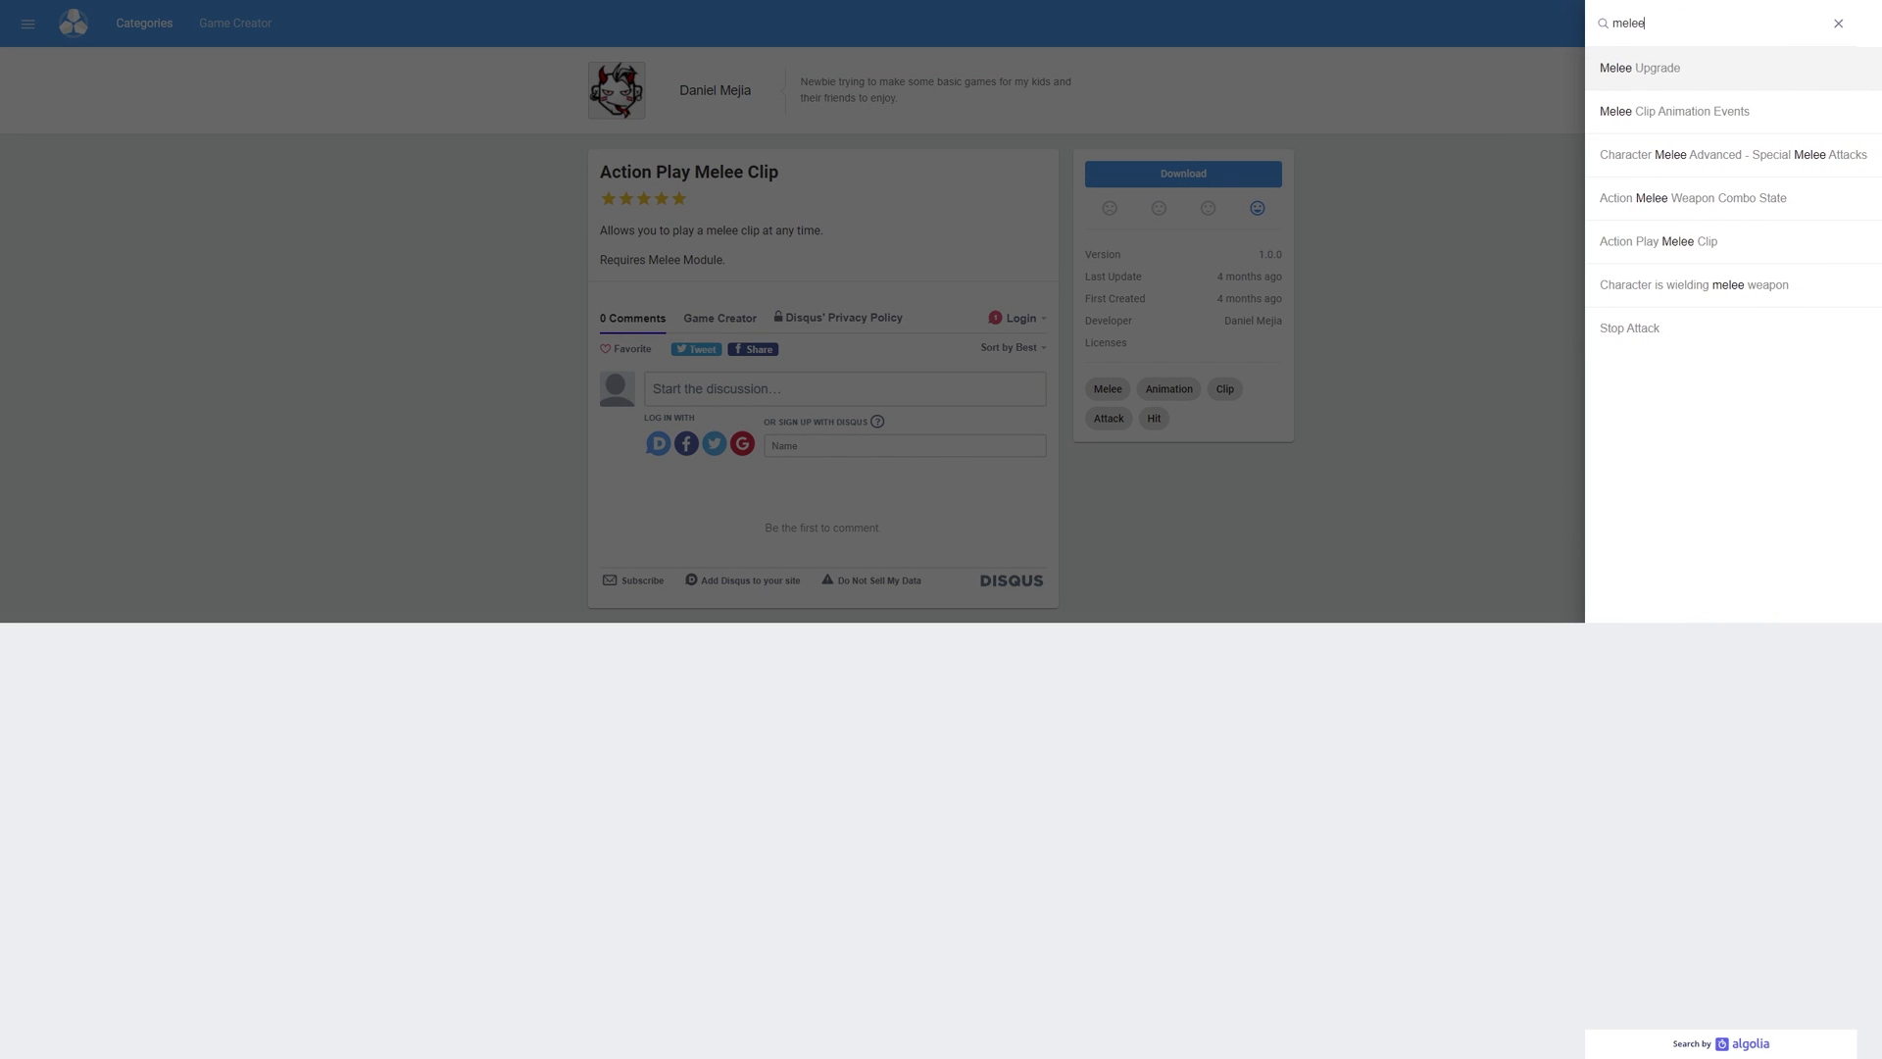
pyautogui.press('Return')
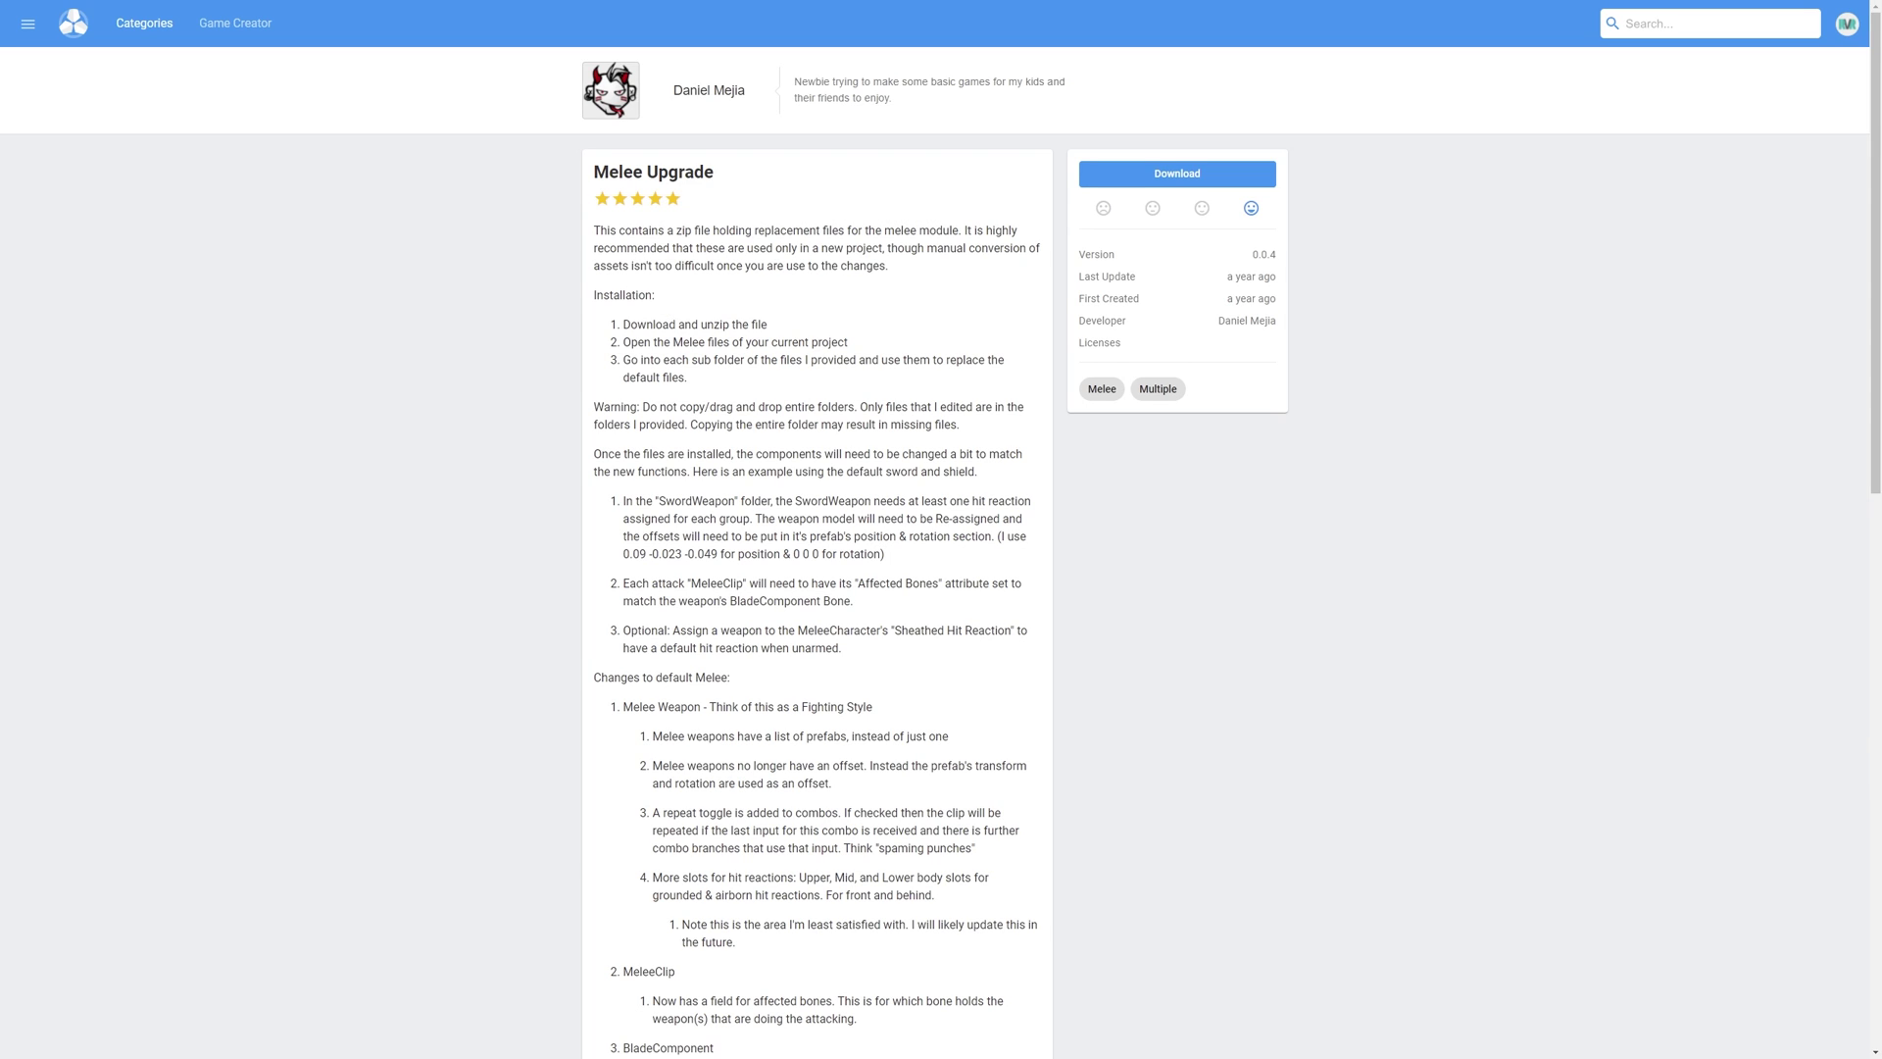
# Download MeleeUpgradedFiles V0.0.5 and scroll through its installation notes
pyautogui.click(1180, 174)
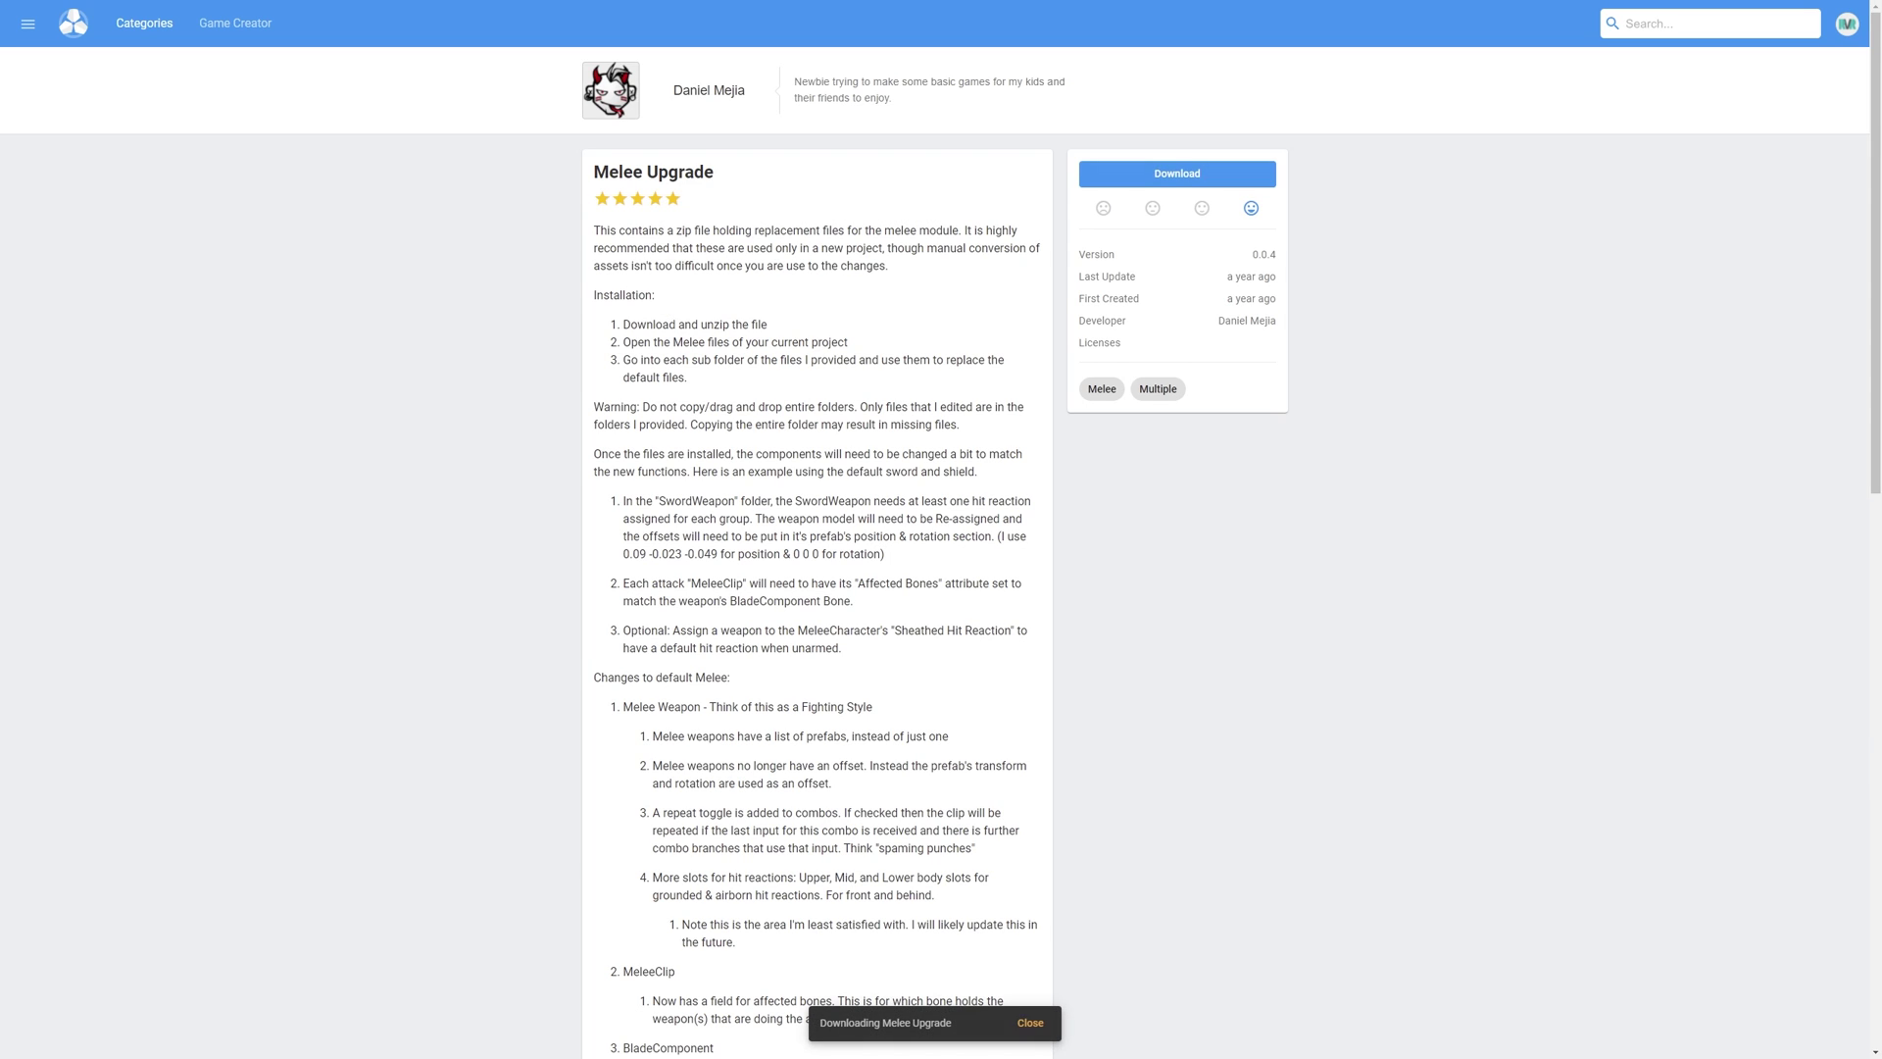
pyautogui.scroll(-3, 941, 530)
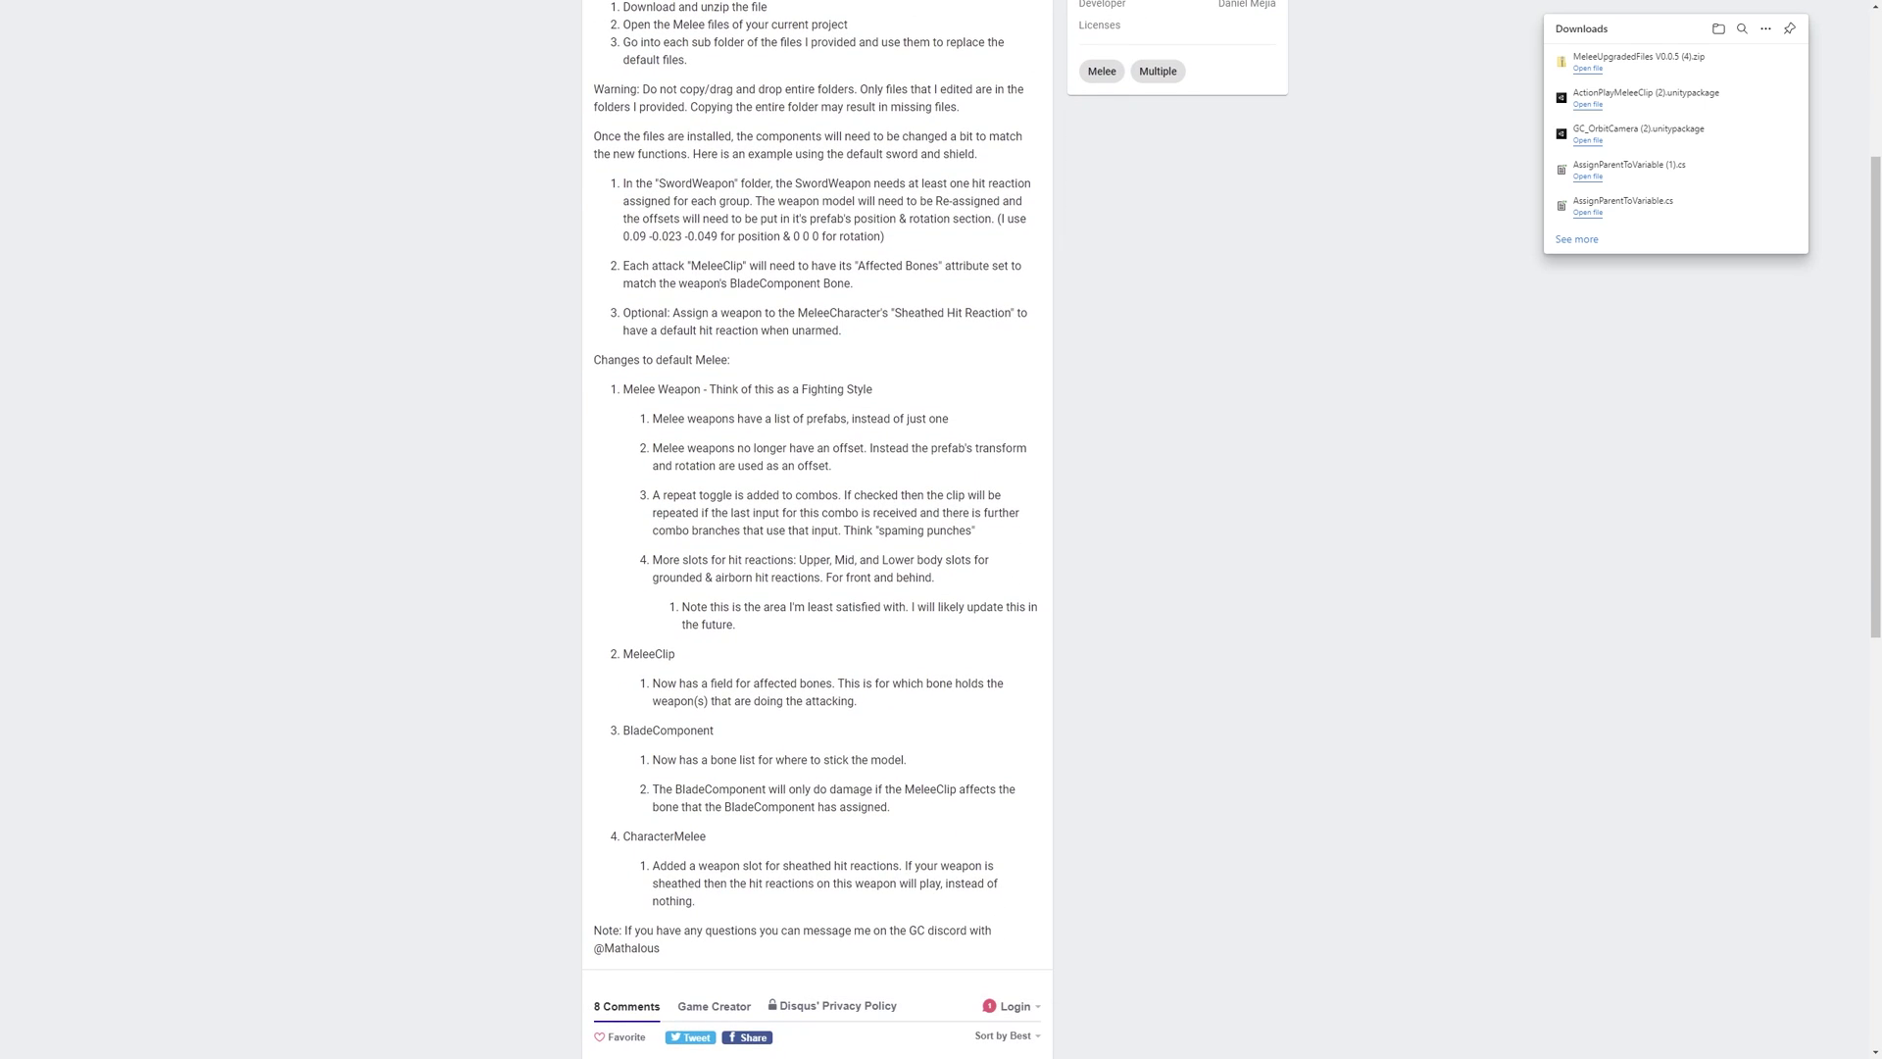
pyautogui.scroll(-2, 941, 529)
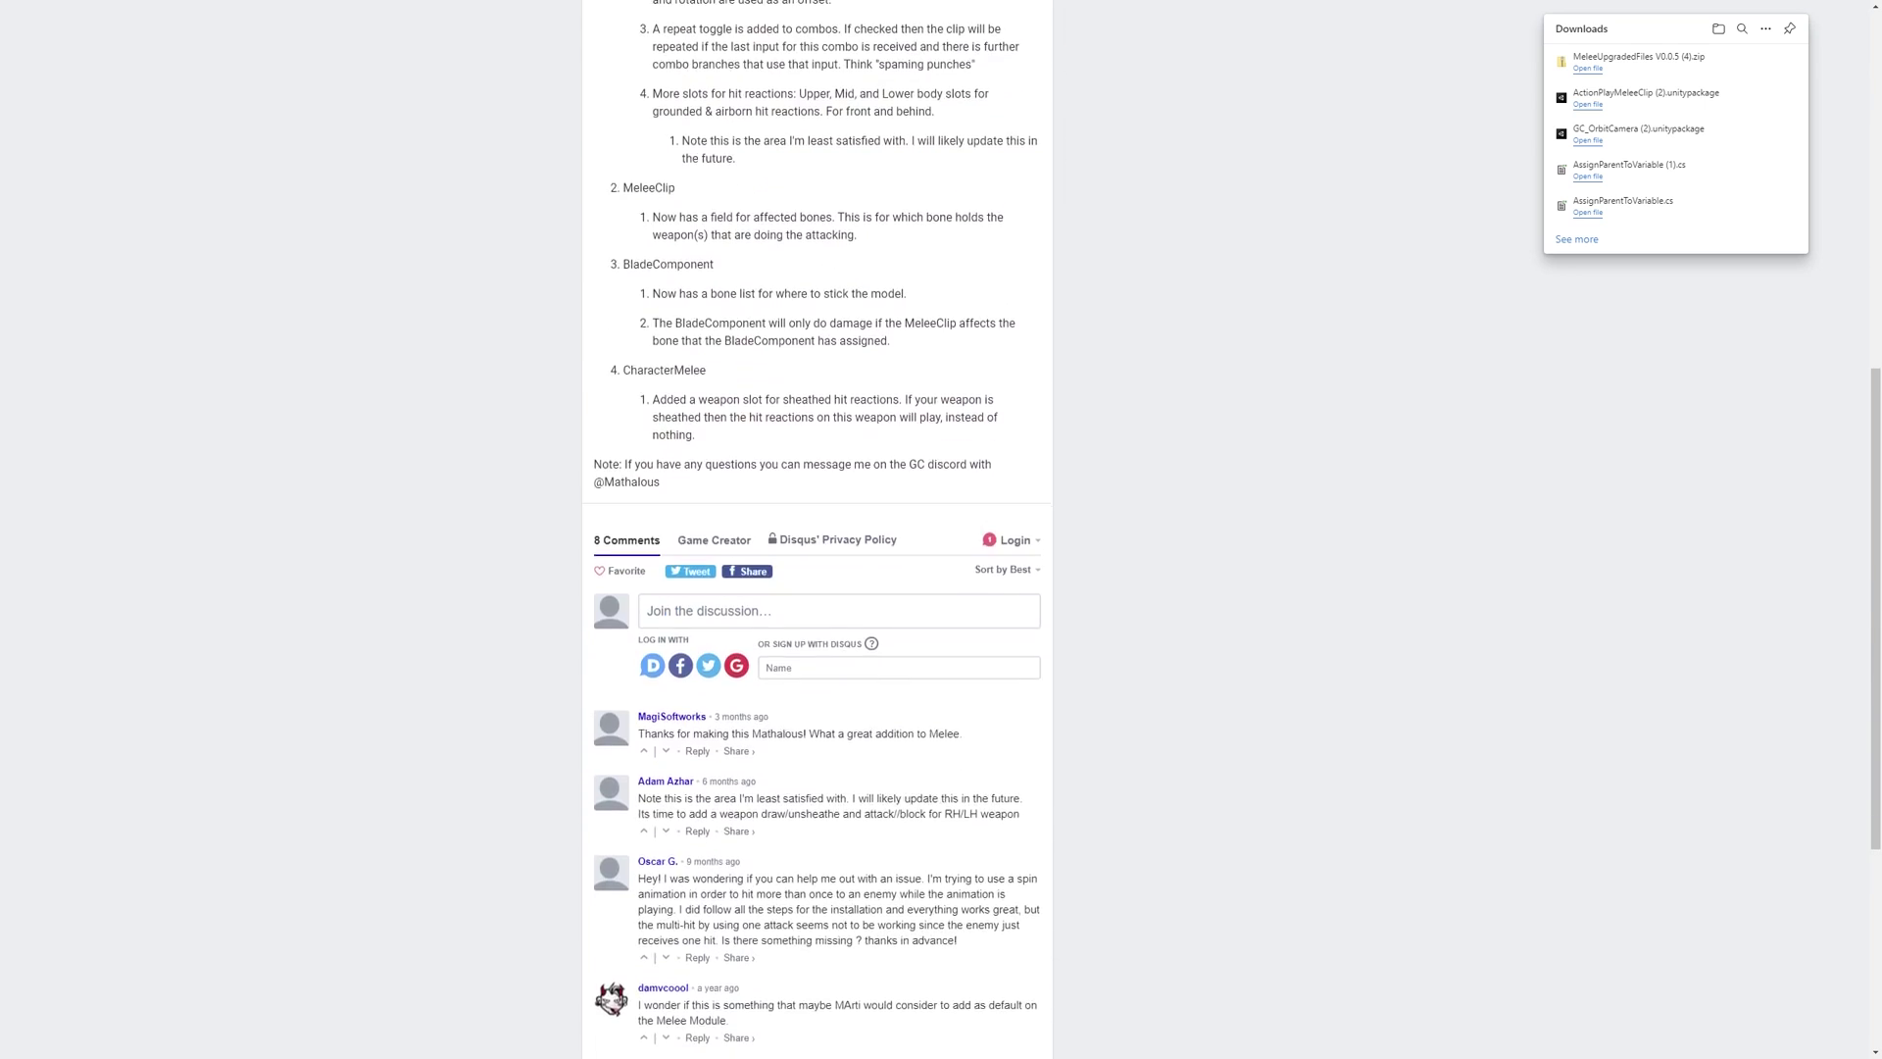
pyautogui.scroll(6, 817, 529)
pyautogui.scroll(2, 817, 529)
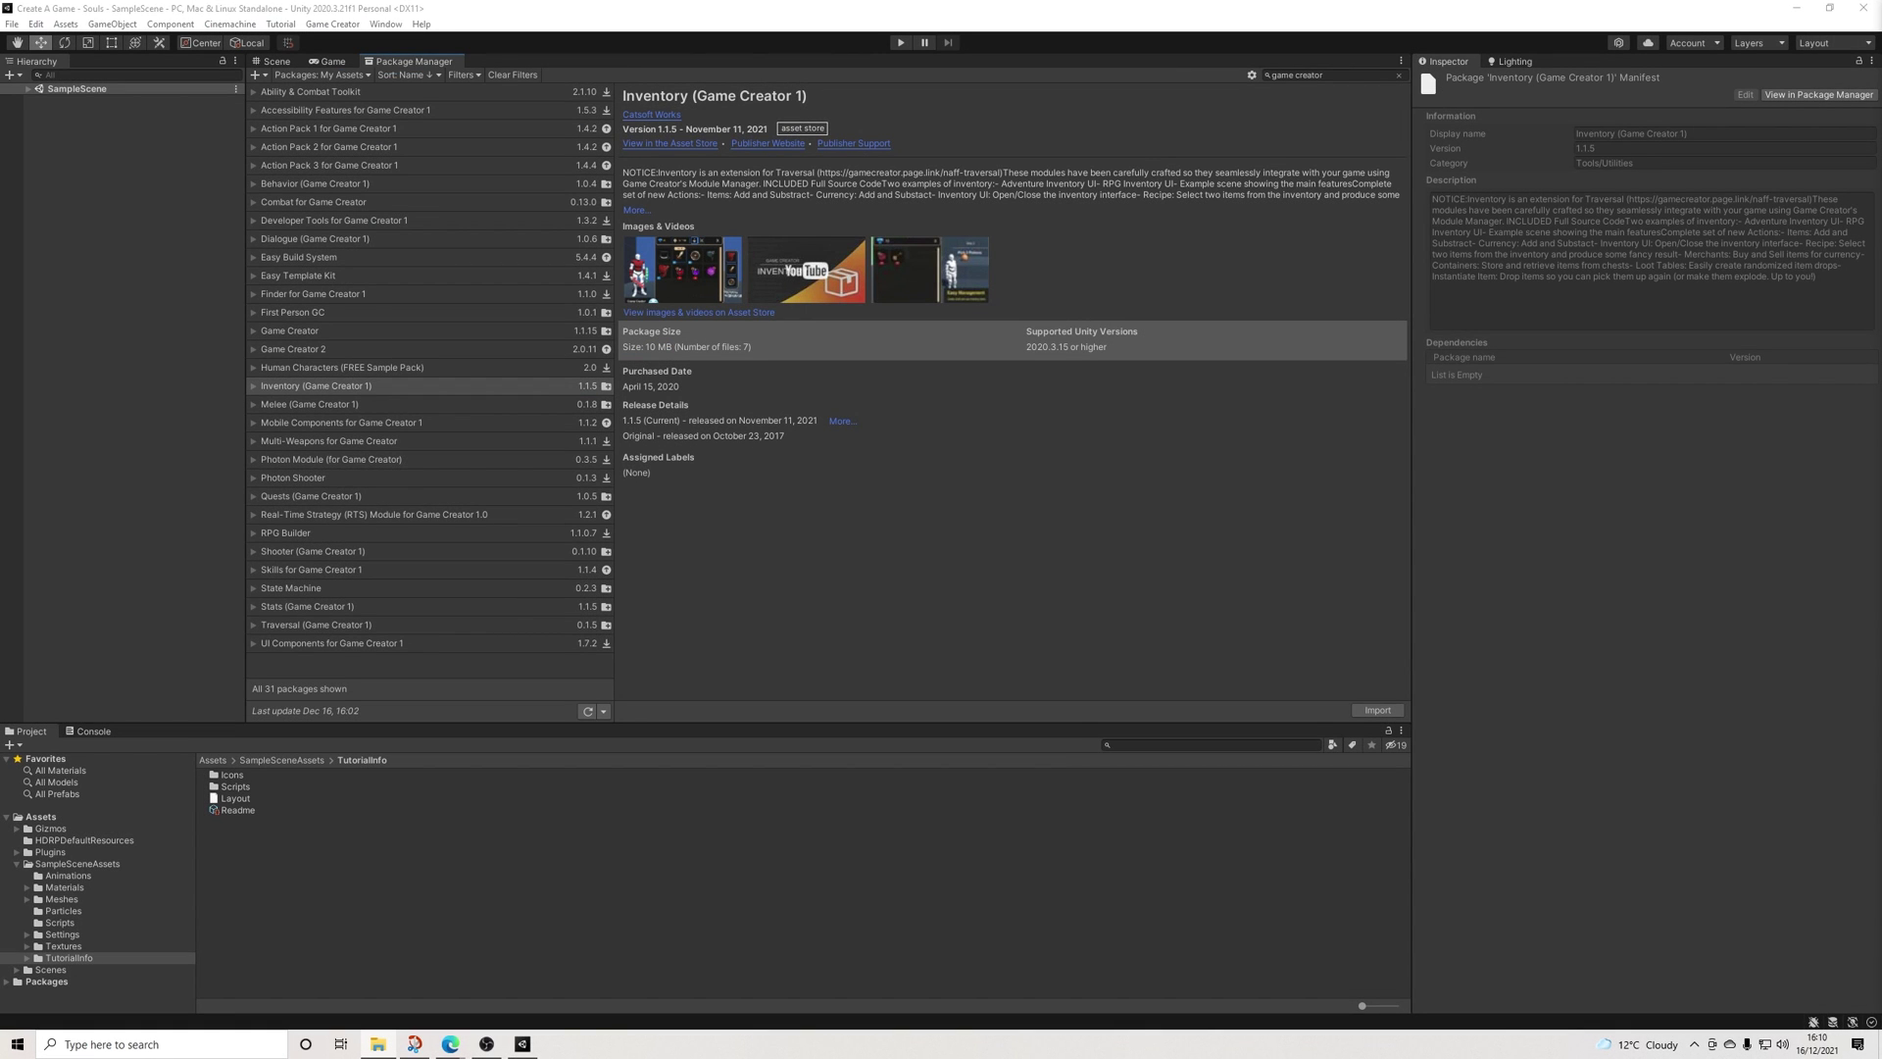
# Create a 'CustomActions' folder inside Plugins and open it
pyautogui.click(17, 864)
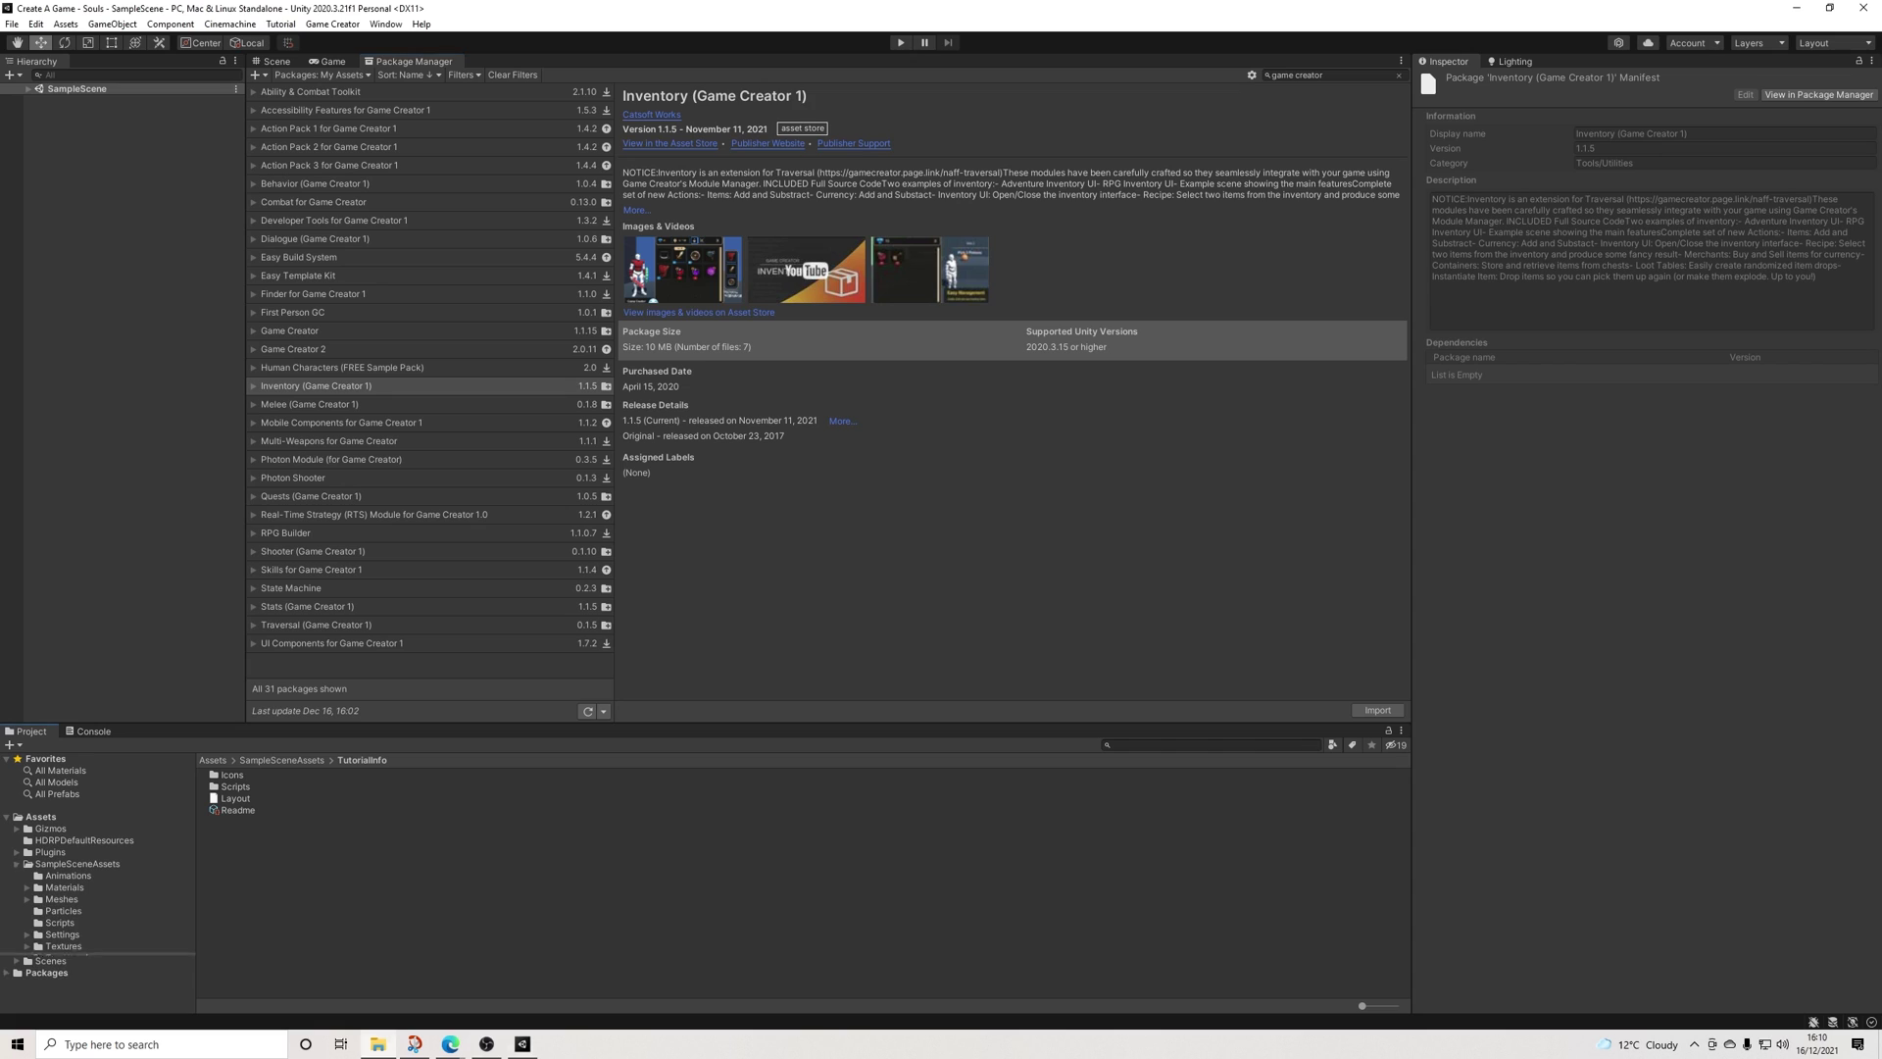
pyautogui.click(50, 852)
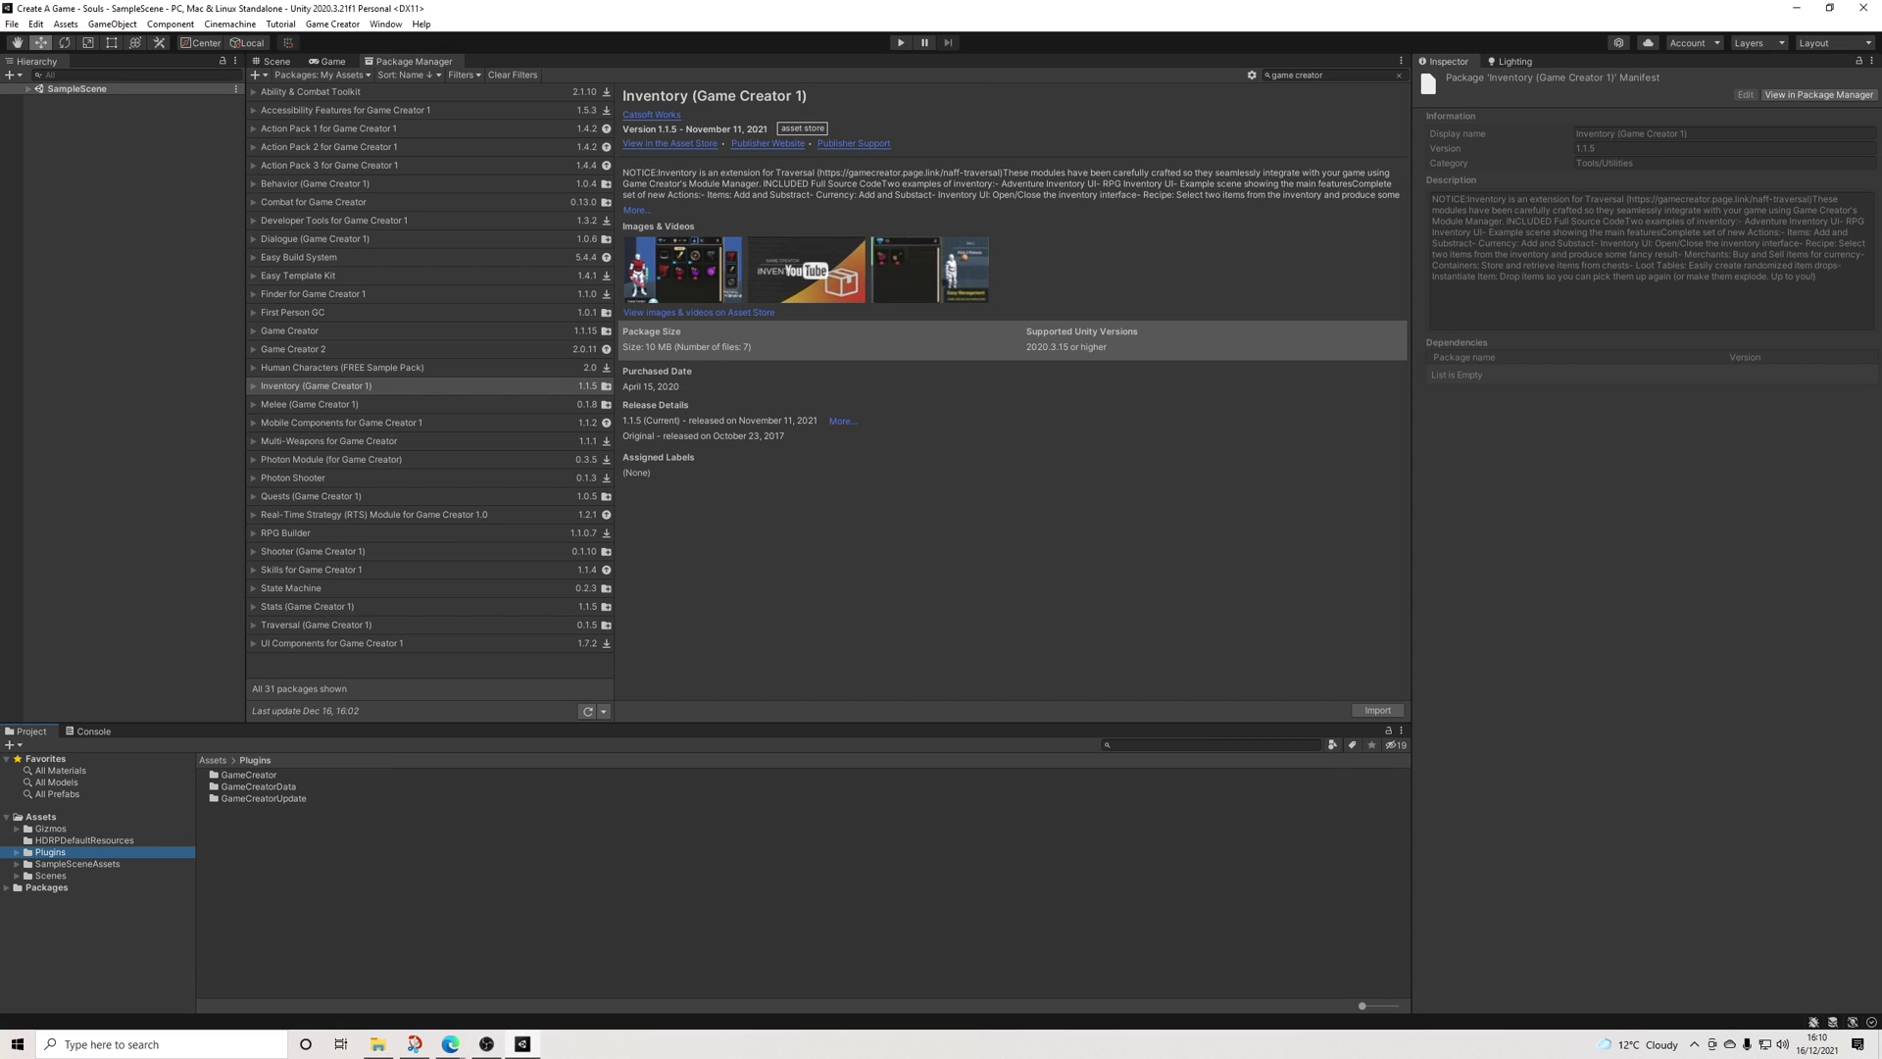
pyautogui.rightClick(248, 825)
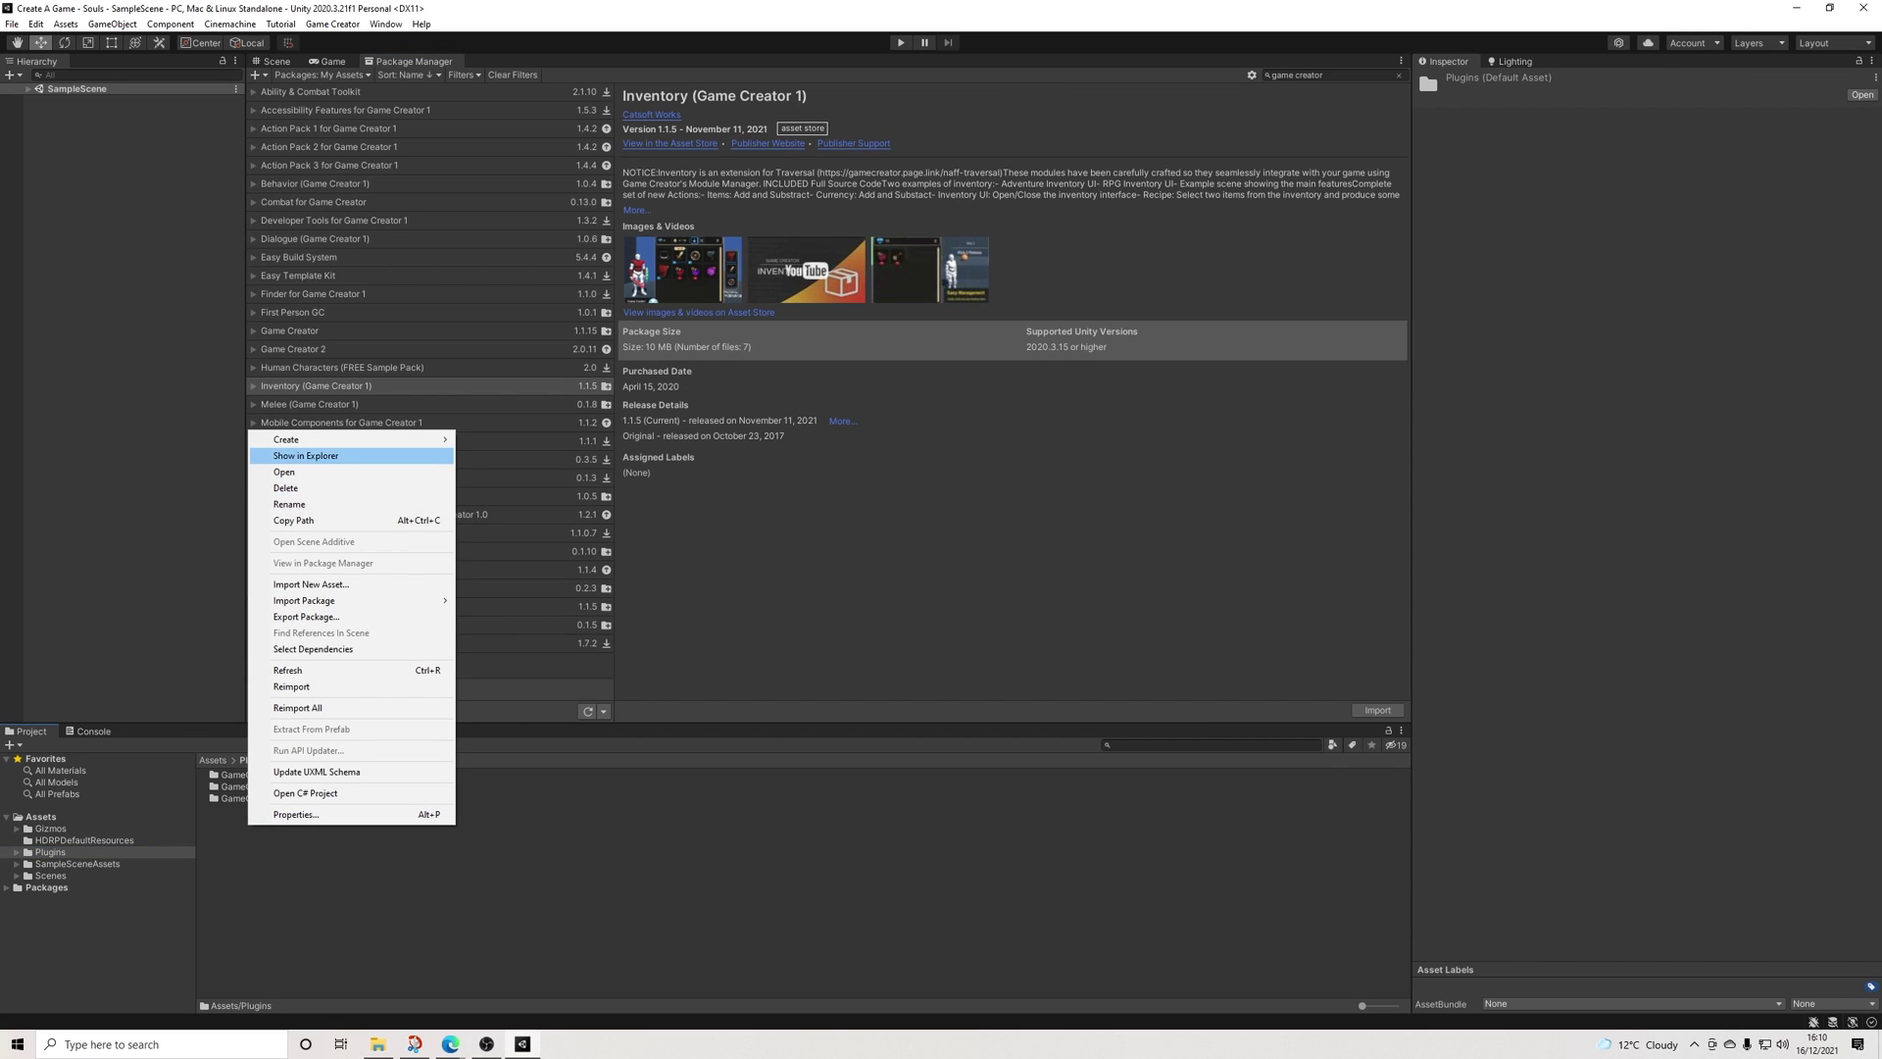
pyautogui.moveTo(313, 439)
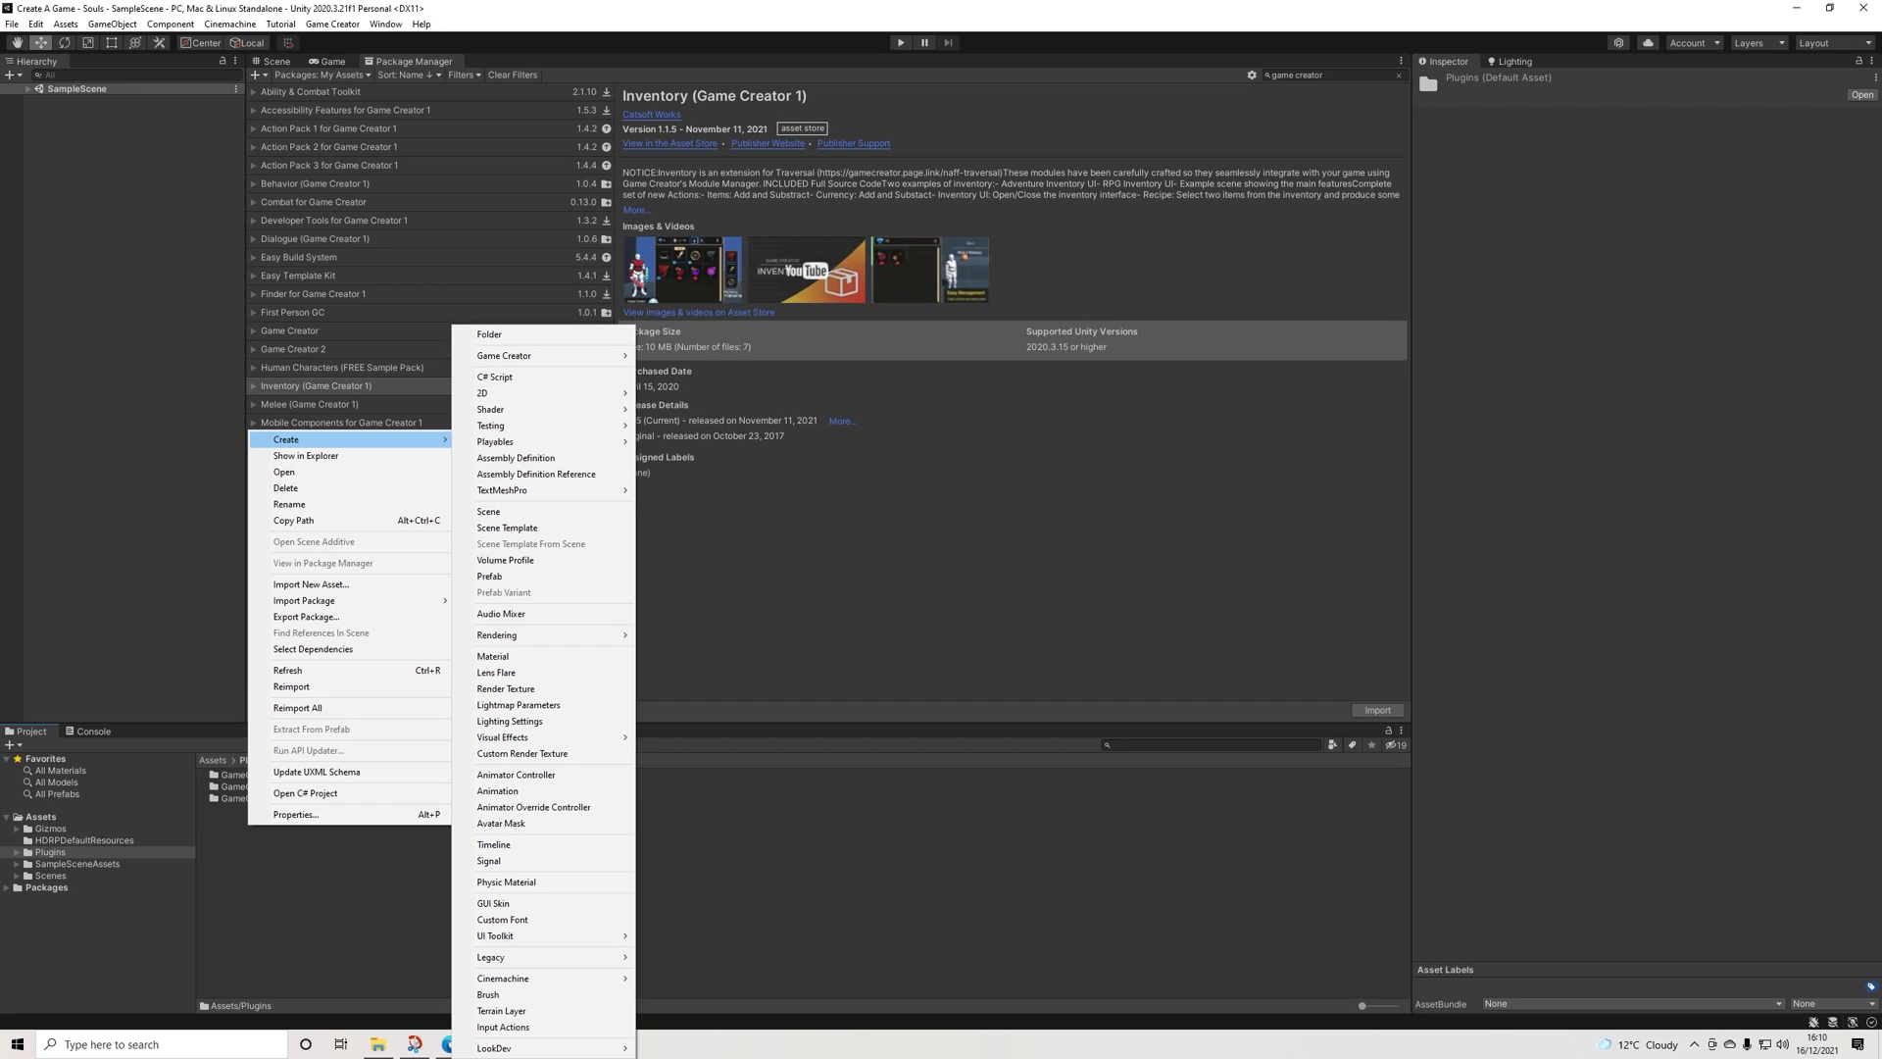
pyautogui.click(489, 334)
pyautogui.write('C')
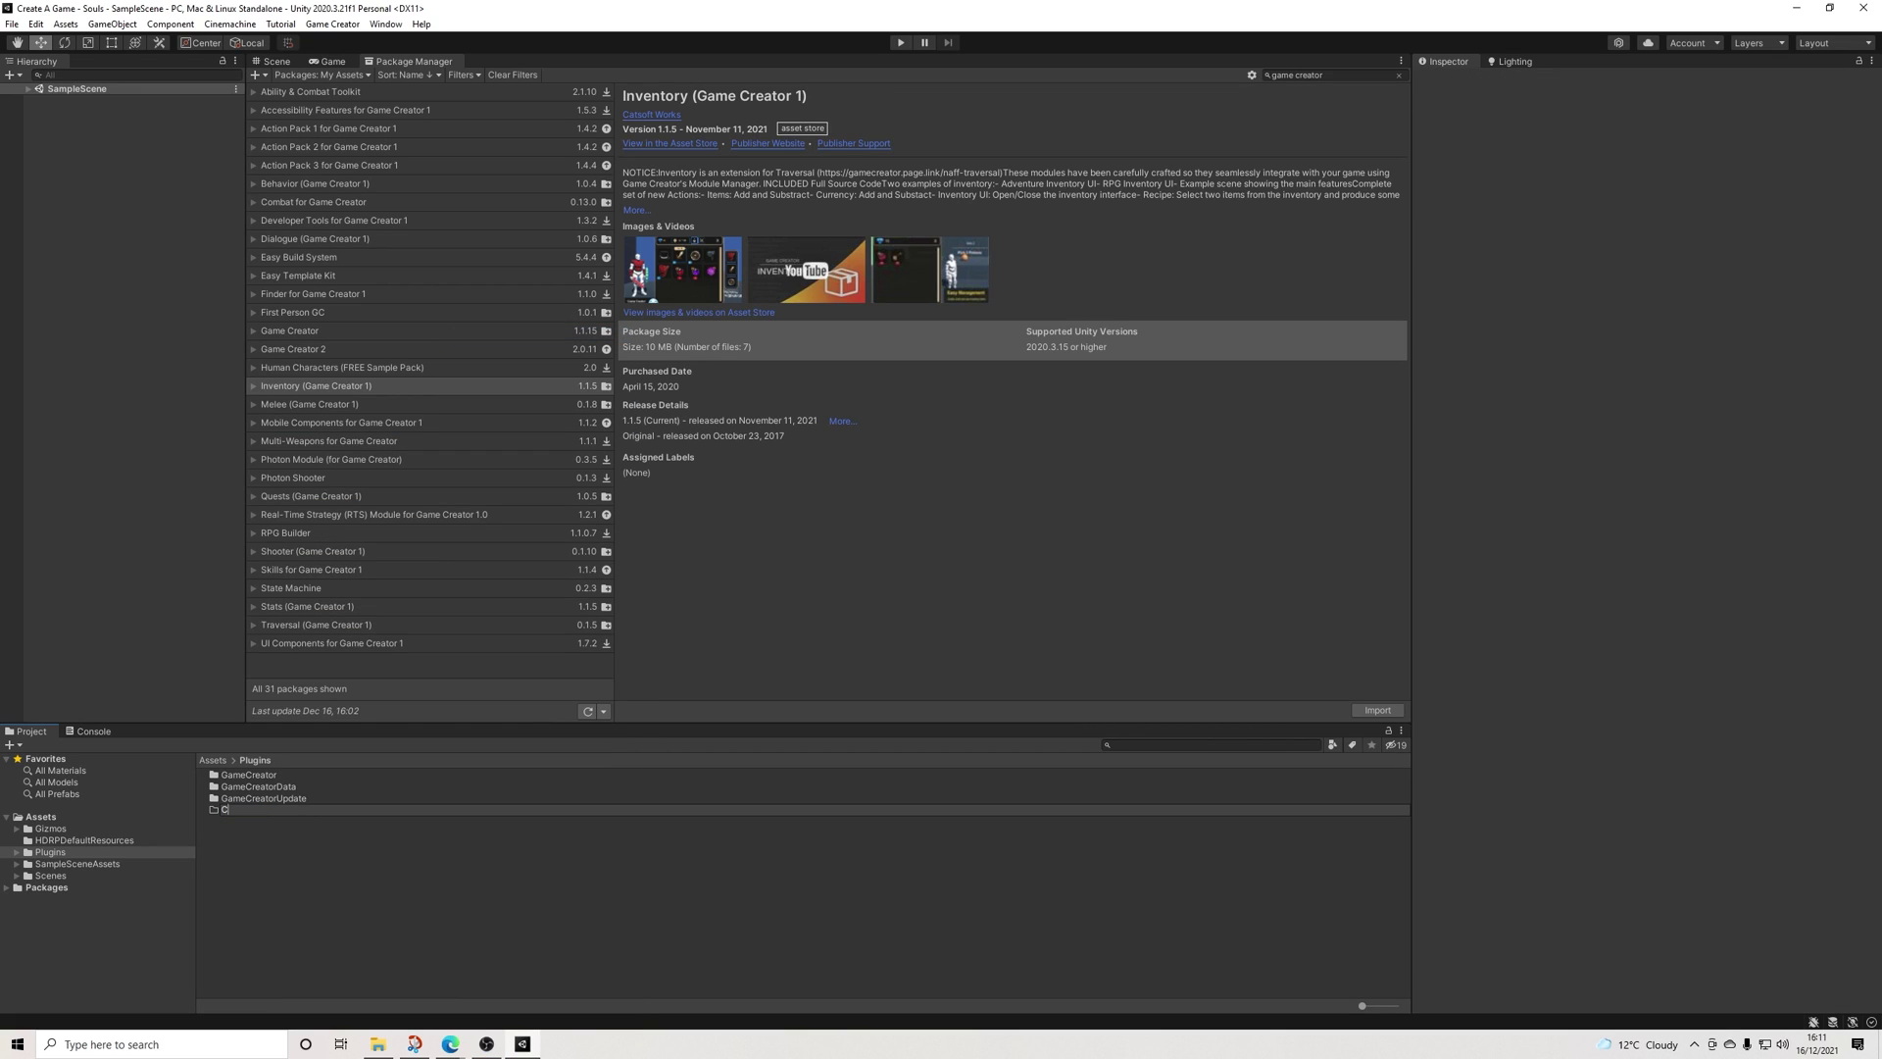
pyautogui.write('ustomActions')
pyautogui.press('Return')
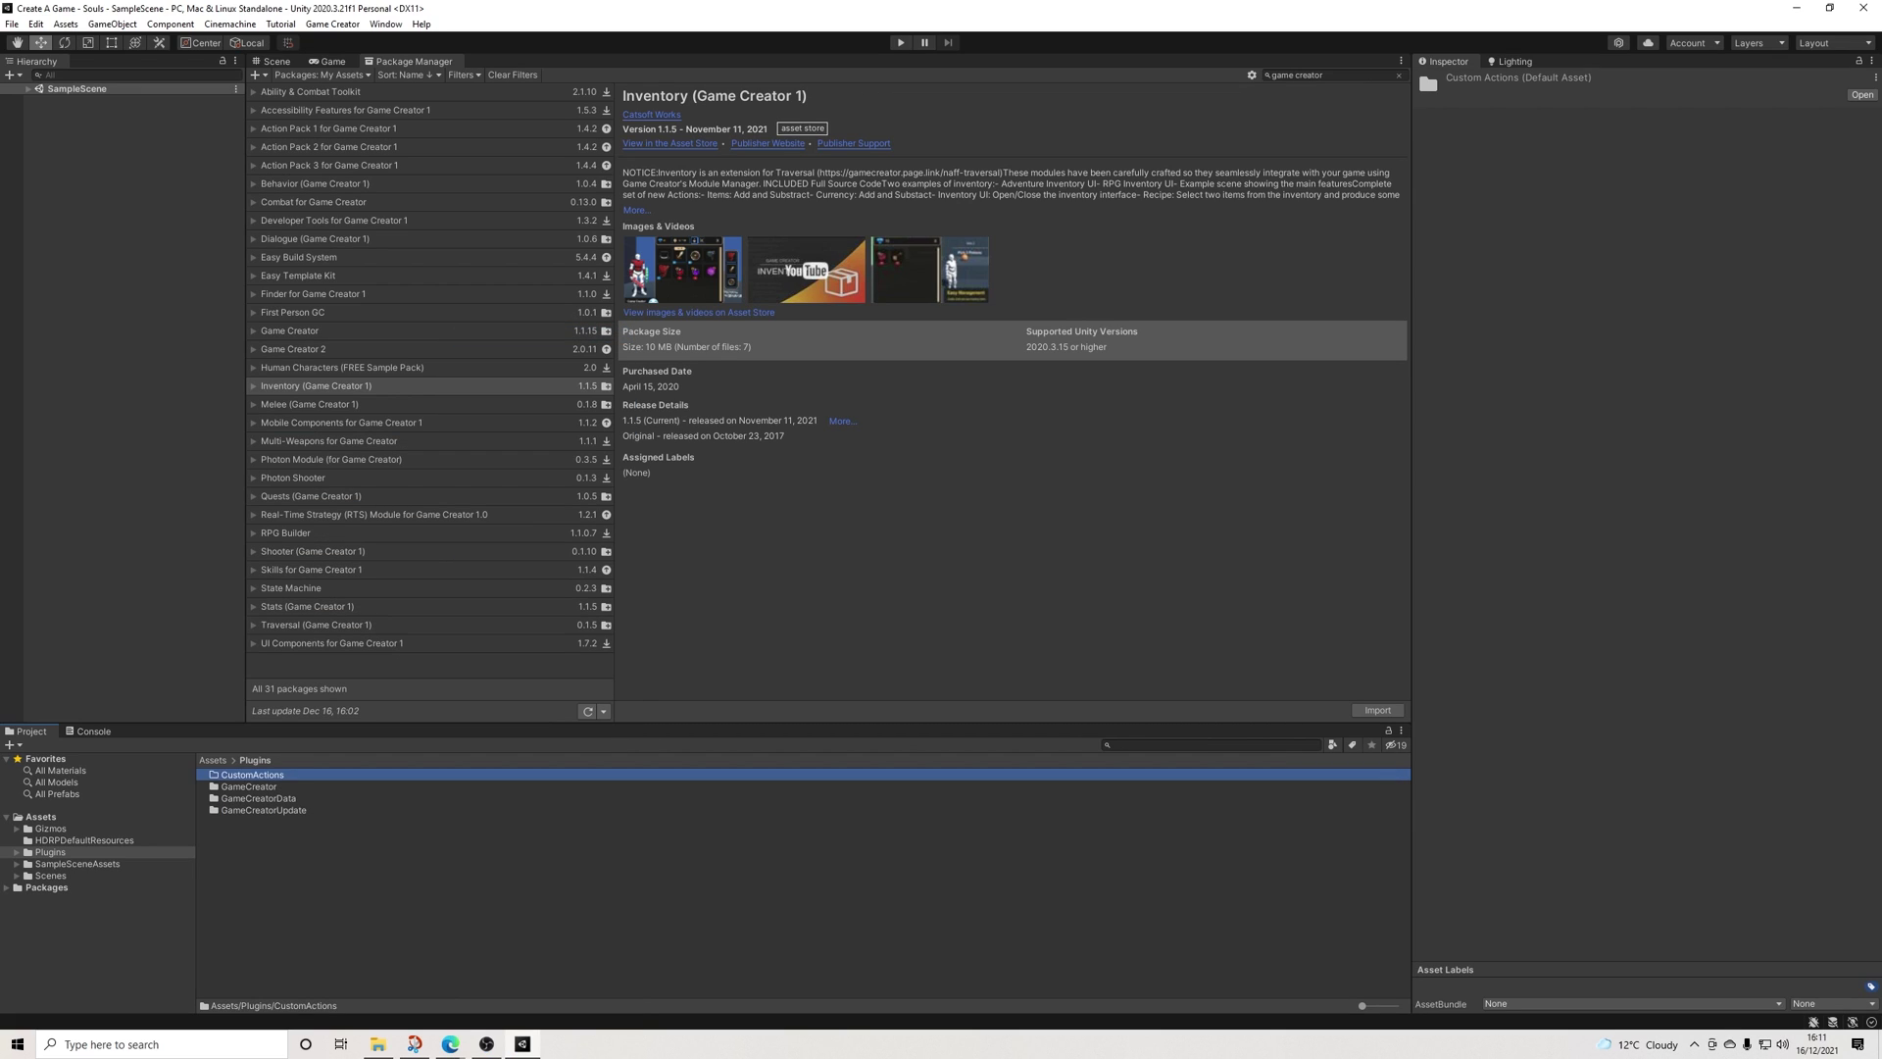
pyautogui.doubleClick(252, 775)
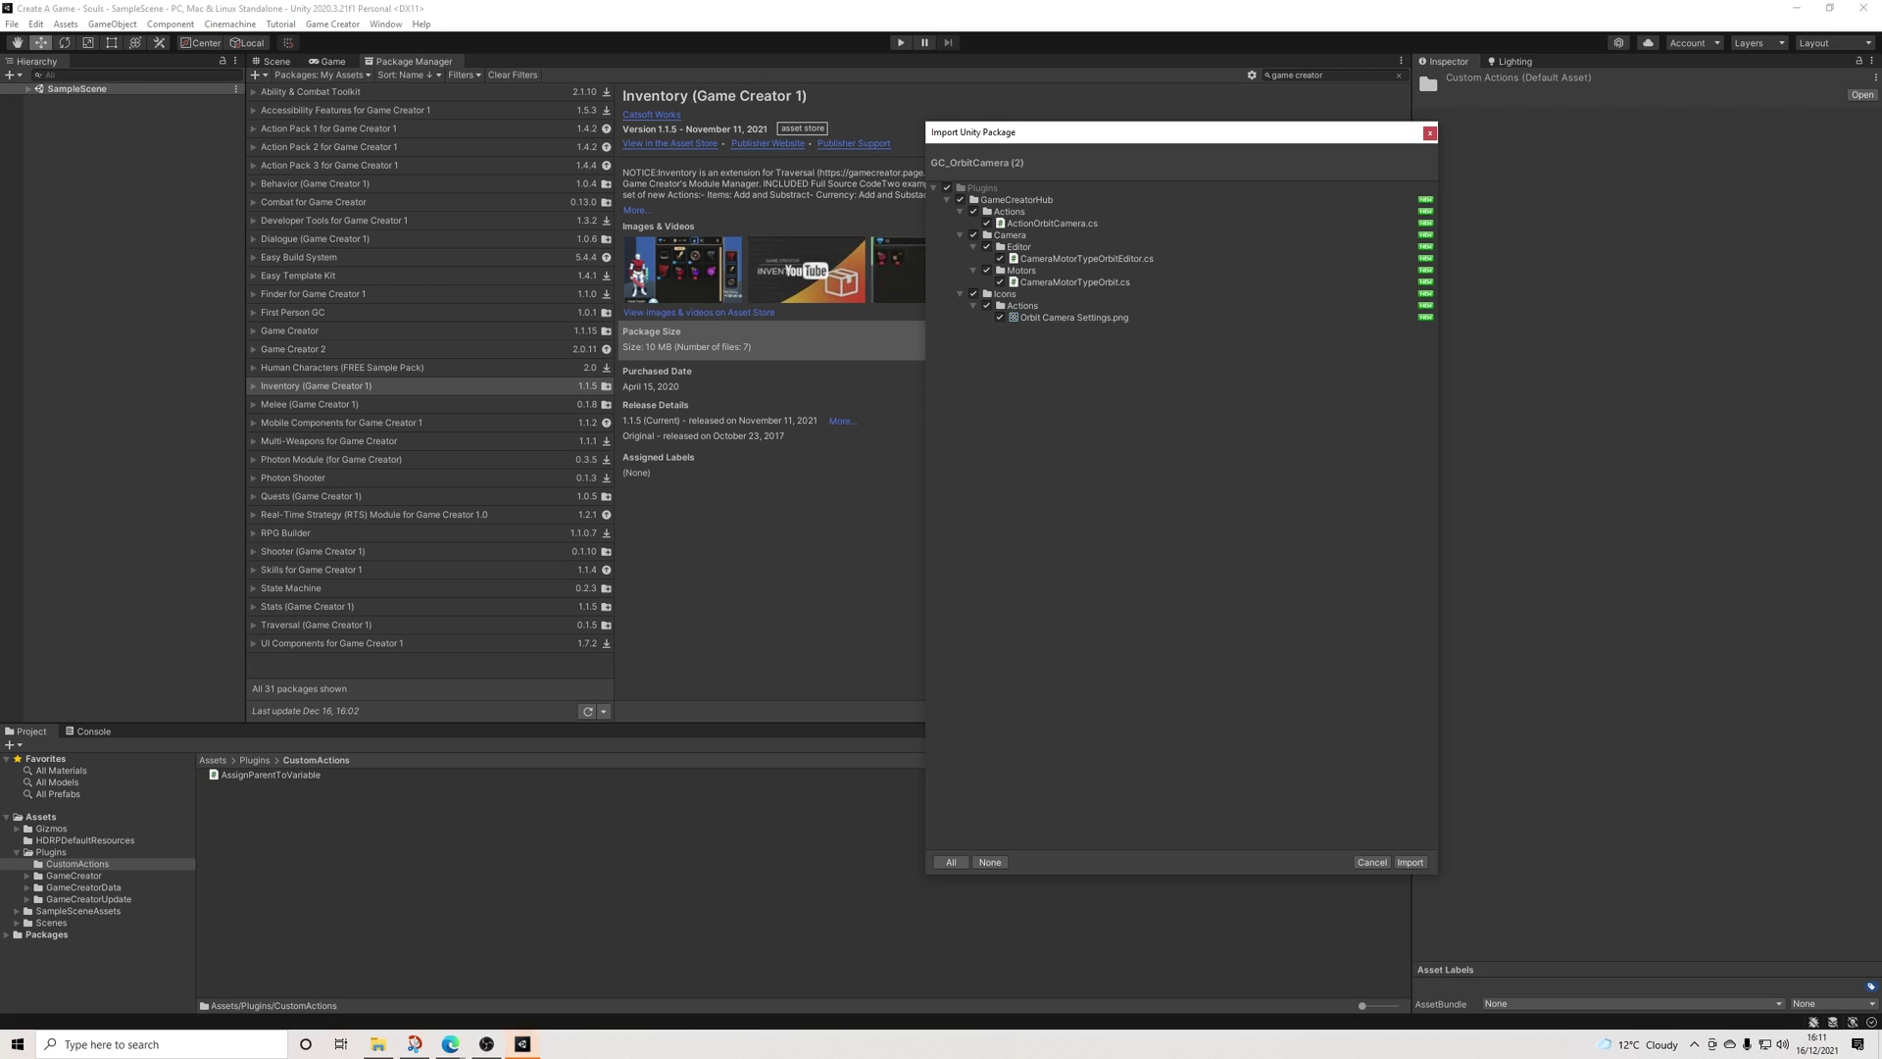
# Import the GC_OrbitCamera and ActionPlayMeleeClip packages, then move AssignParentToVariable into GameCreatorHub
pyautogui.click(1409, 862)
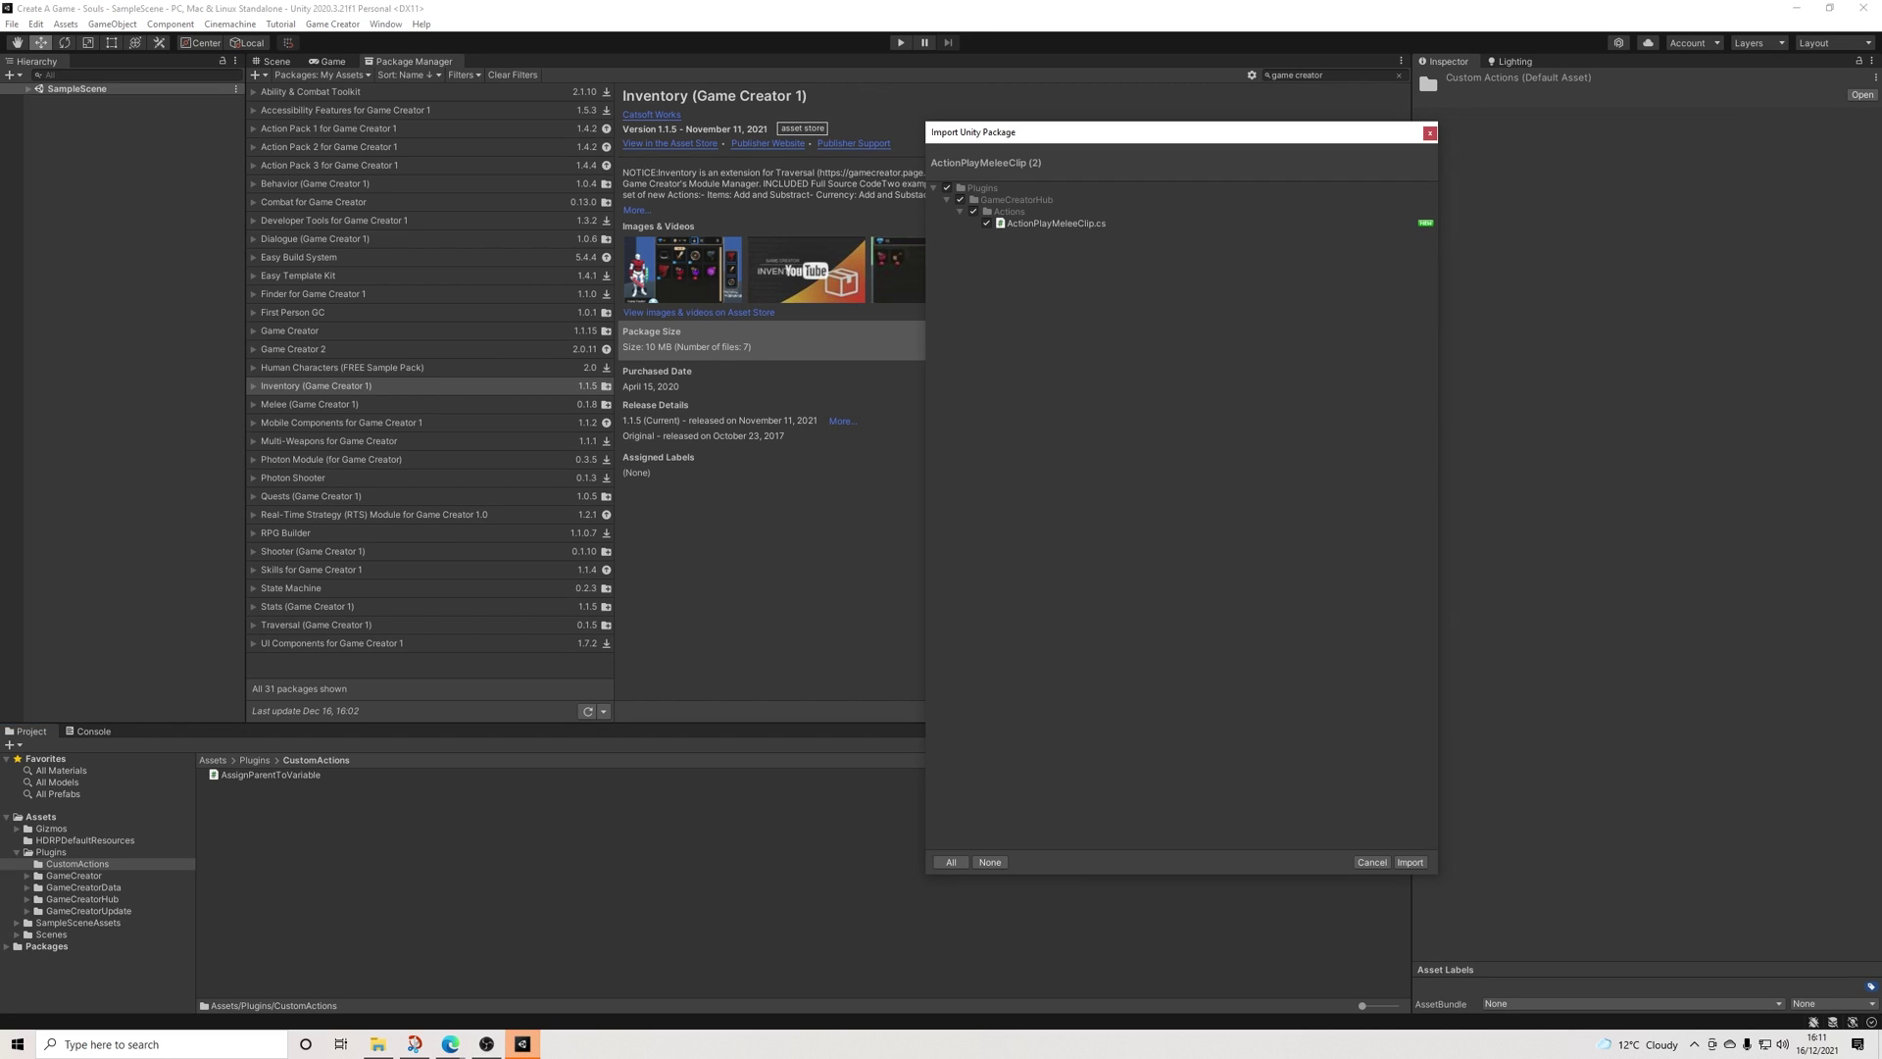
pyautogui.click(1410, 862)
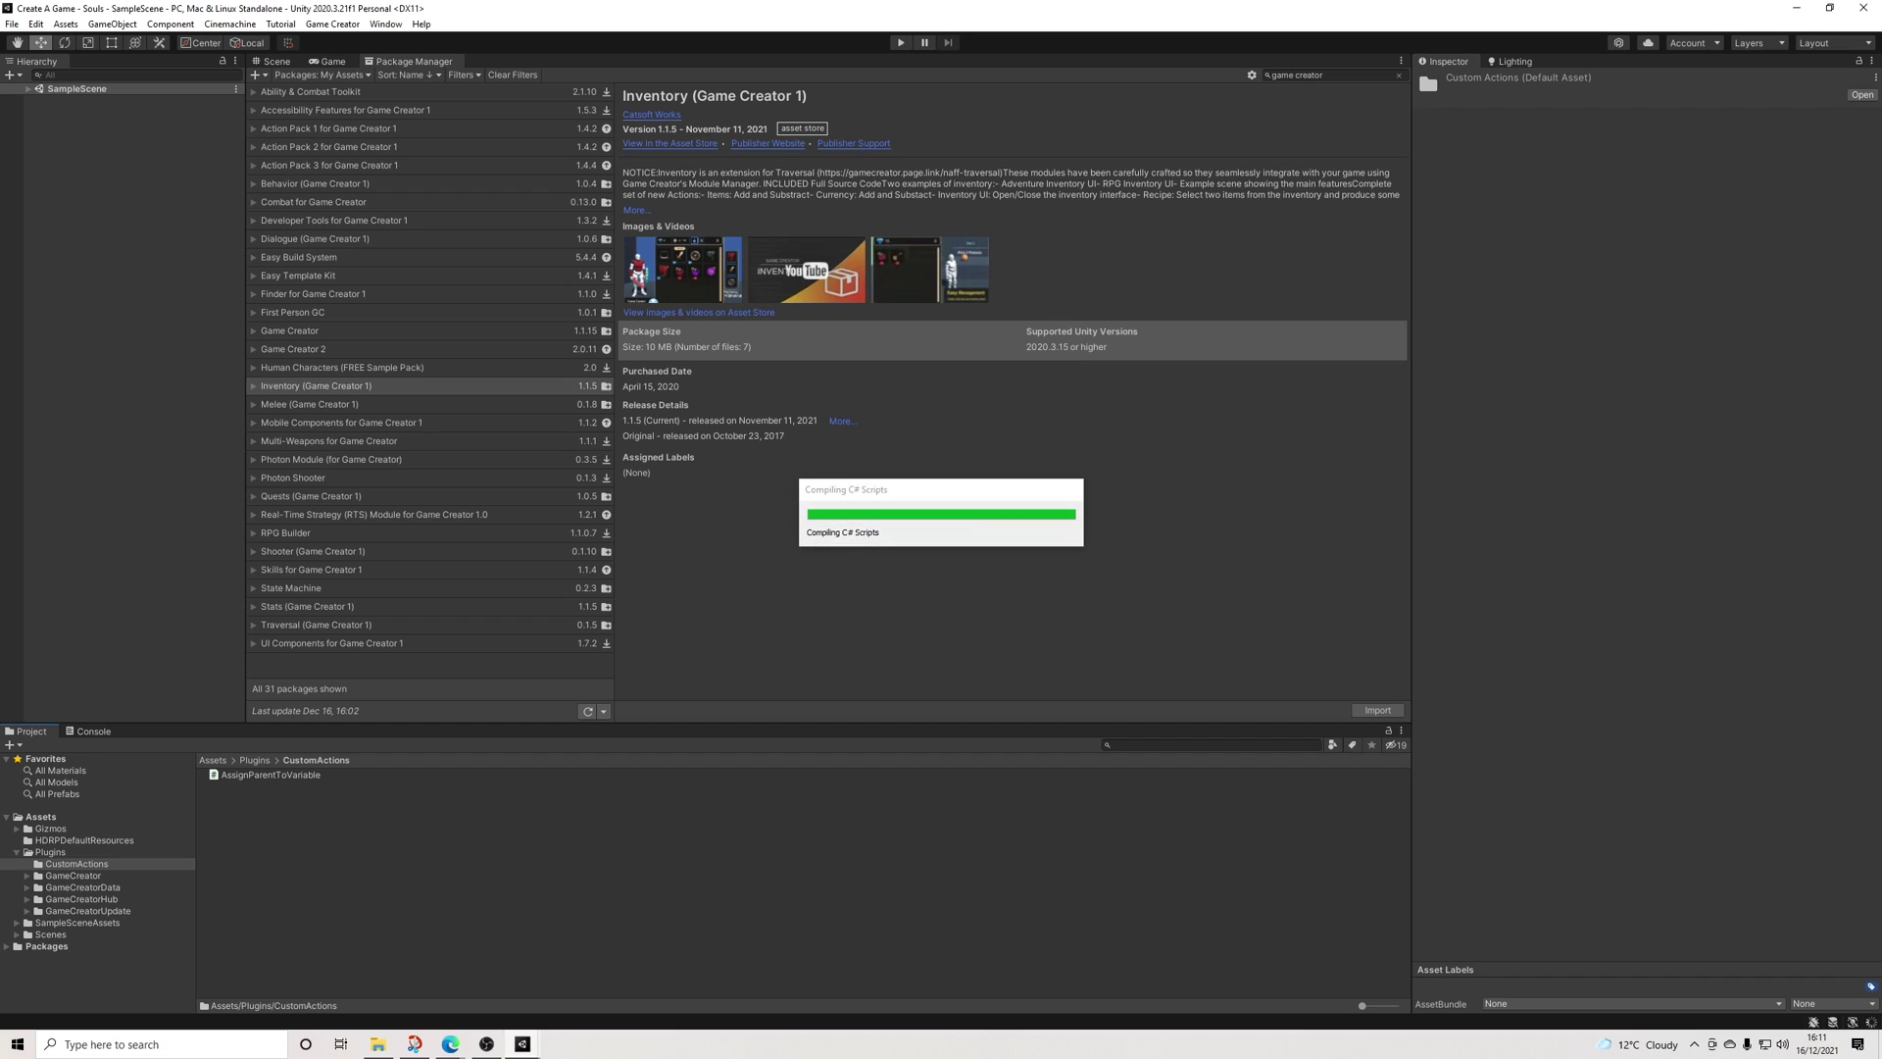
pyautogui.moveTo(83, 899); pyautogui.dragTo(82, 898)
pyautogui.click(82, 899)
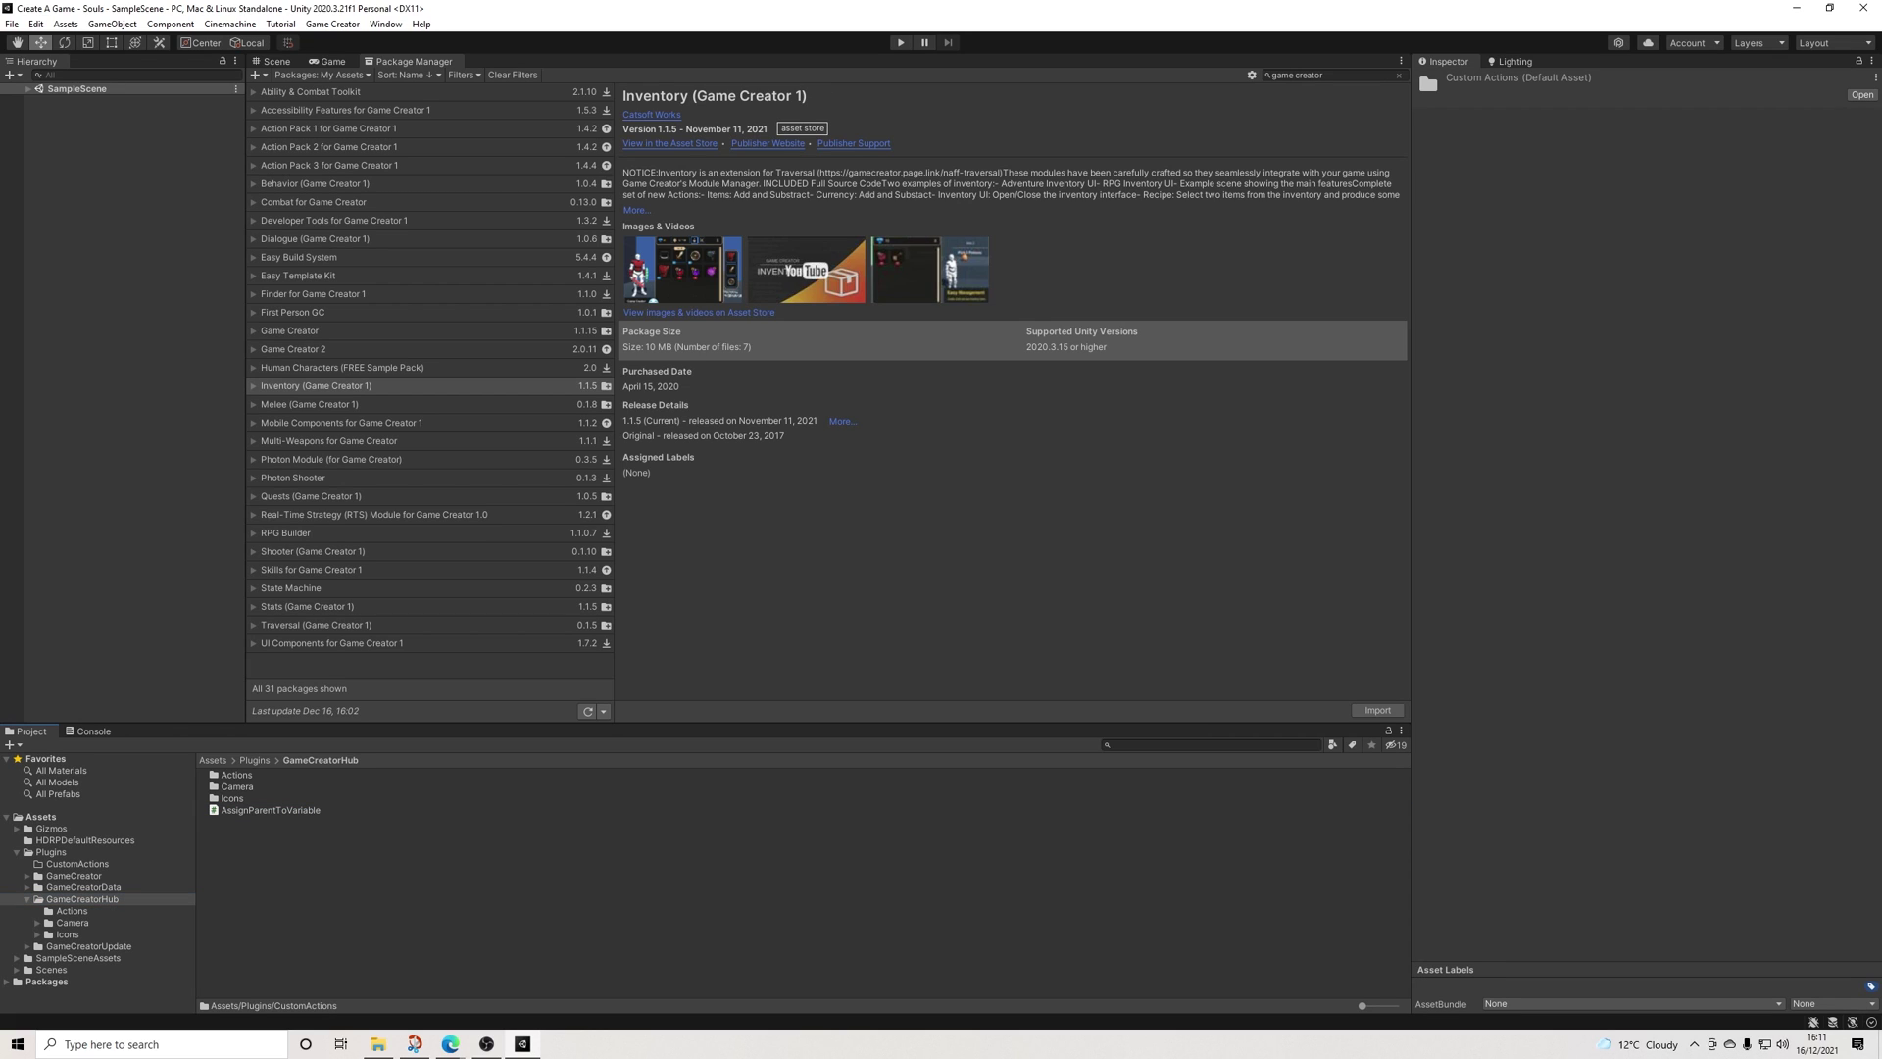
# Delete the empty CustomActions folder and collapse the GameCreatorHub folder
pyautogui.click(77, 864)
pyautogui.press('Delete')
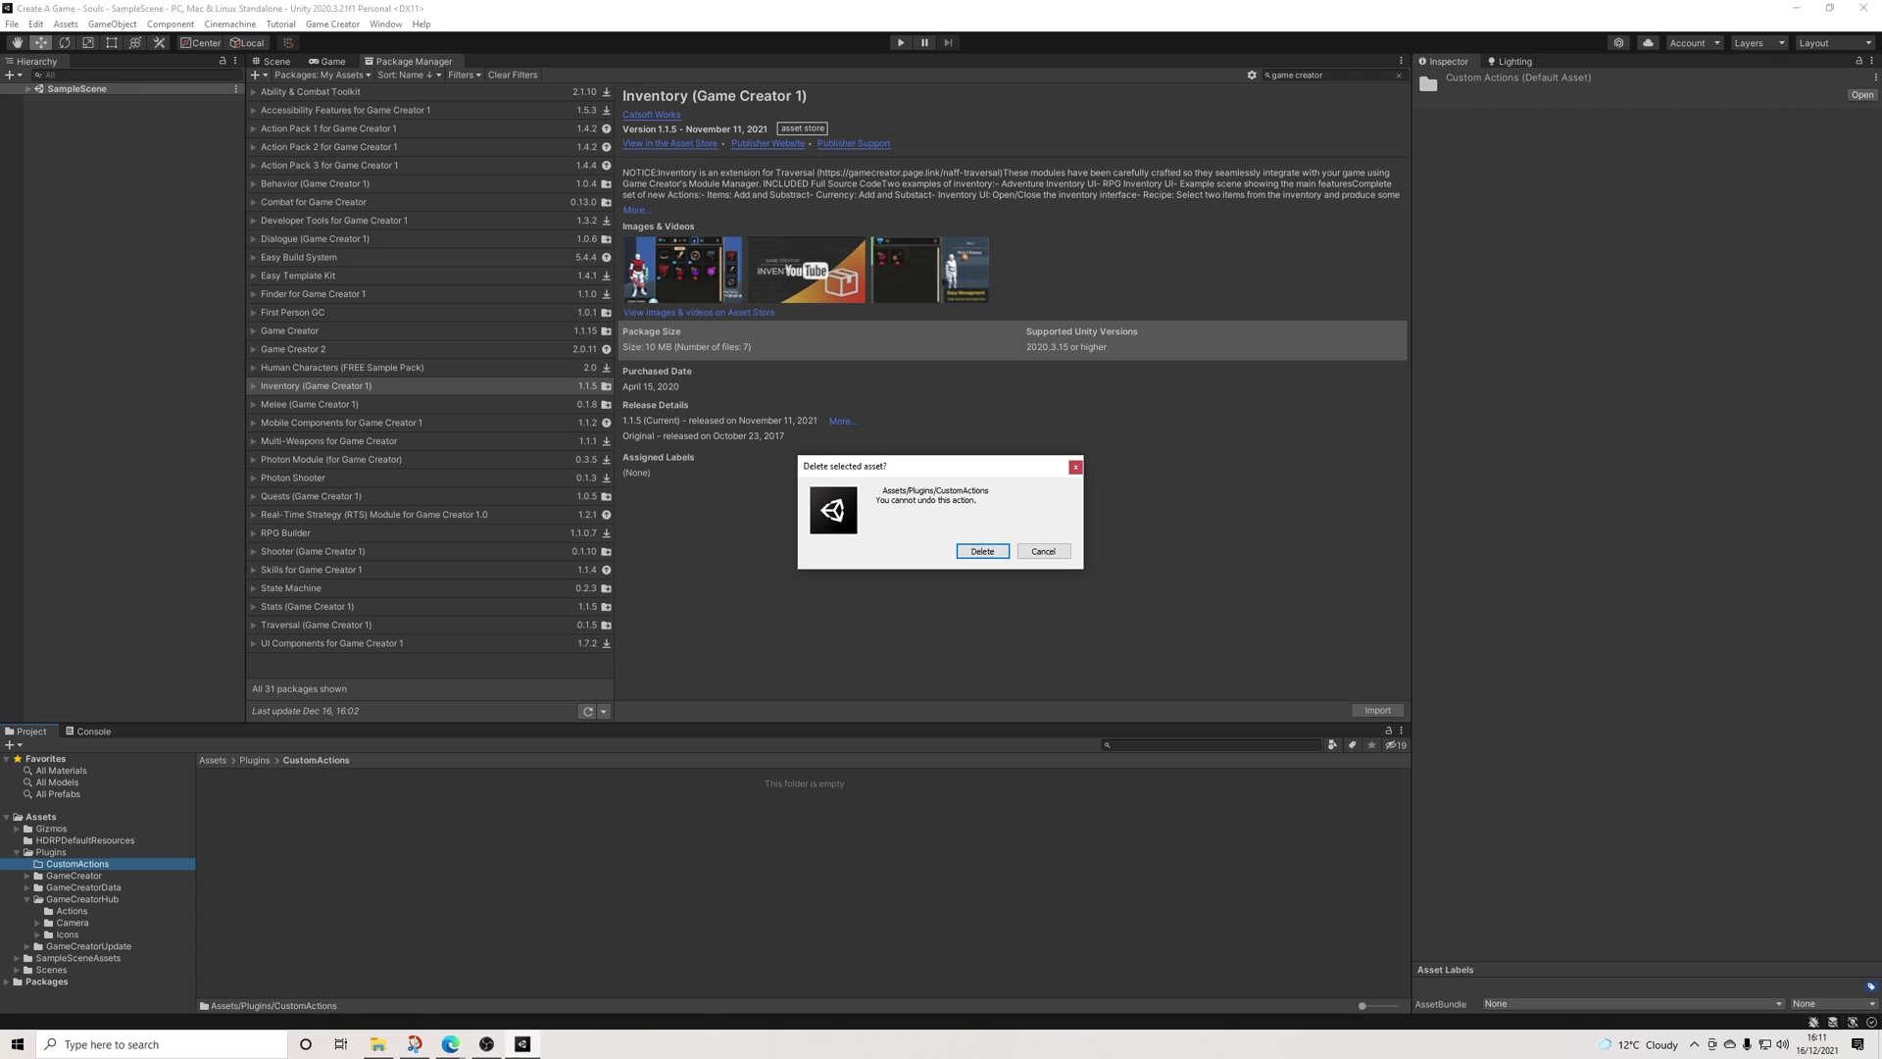
pyautogui.press('Return')
pyautogui.click(82, 888)
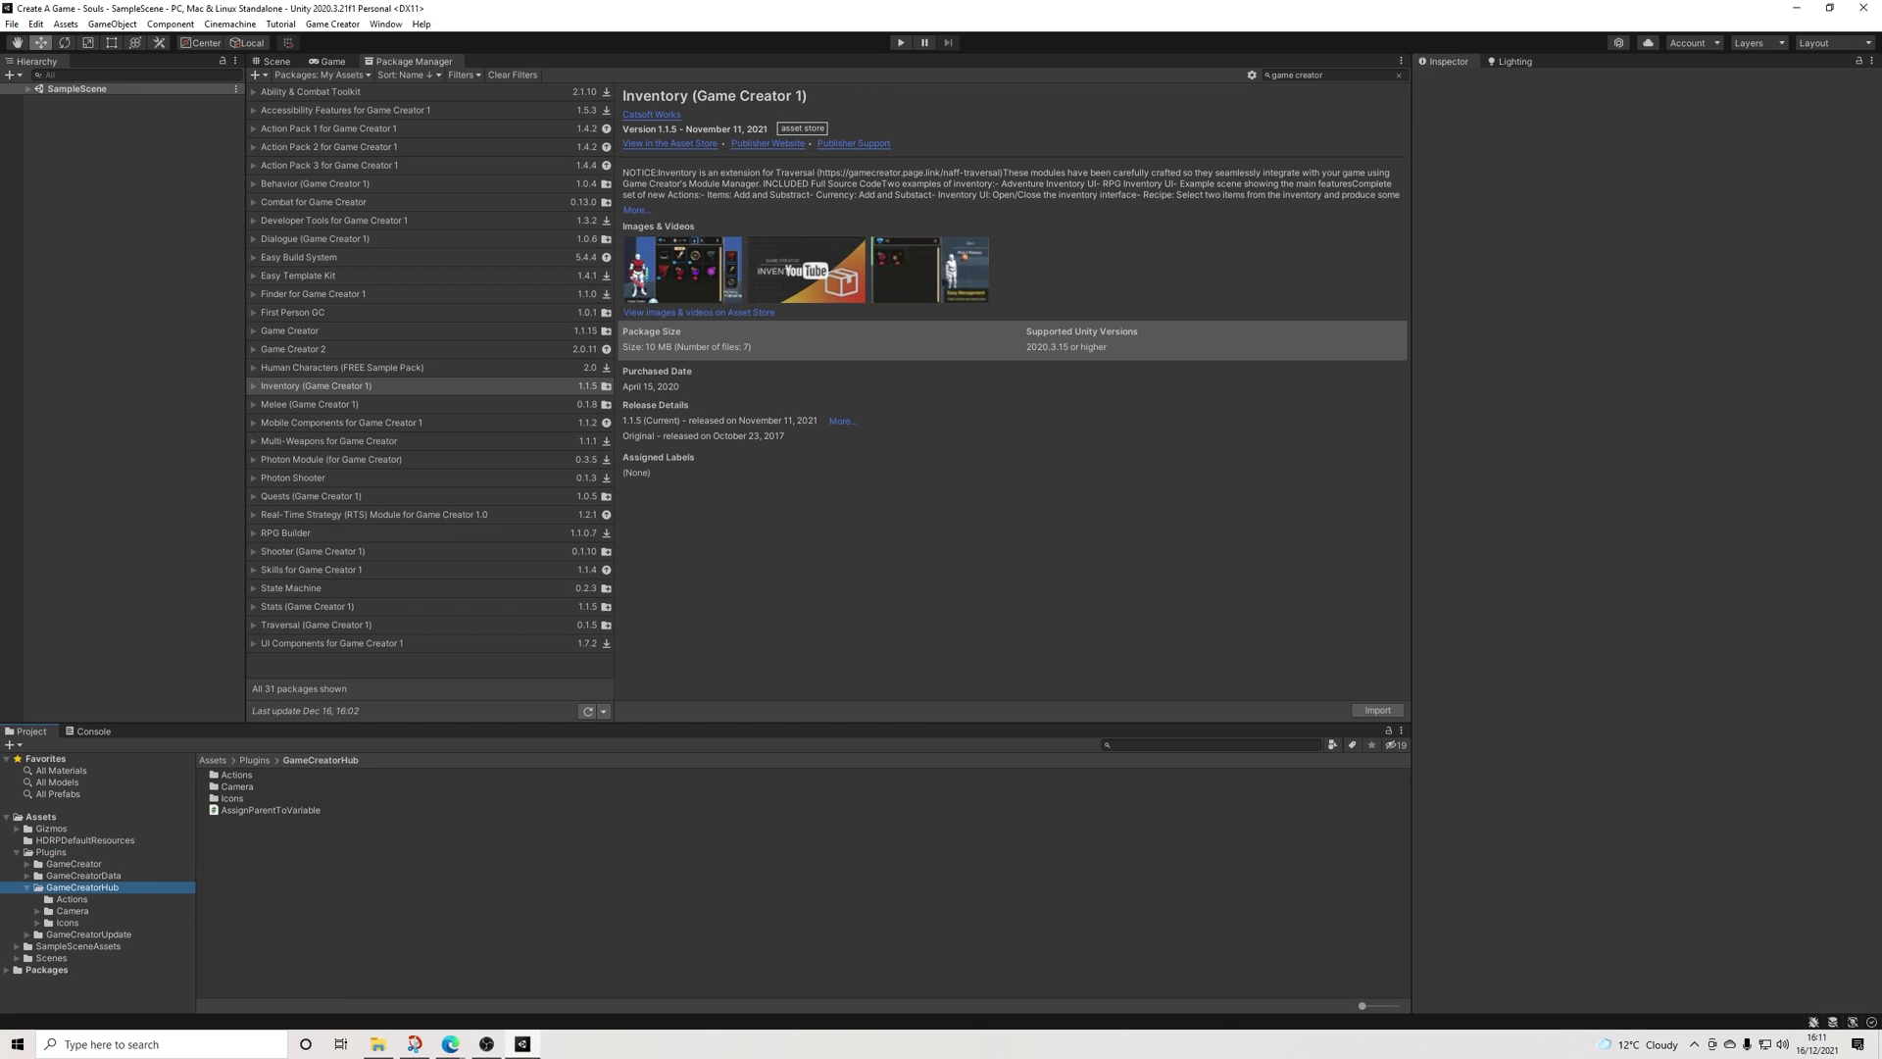
pyautogui.press('Left')
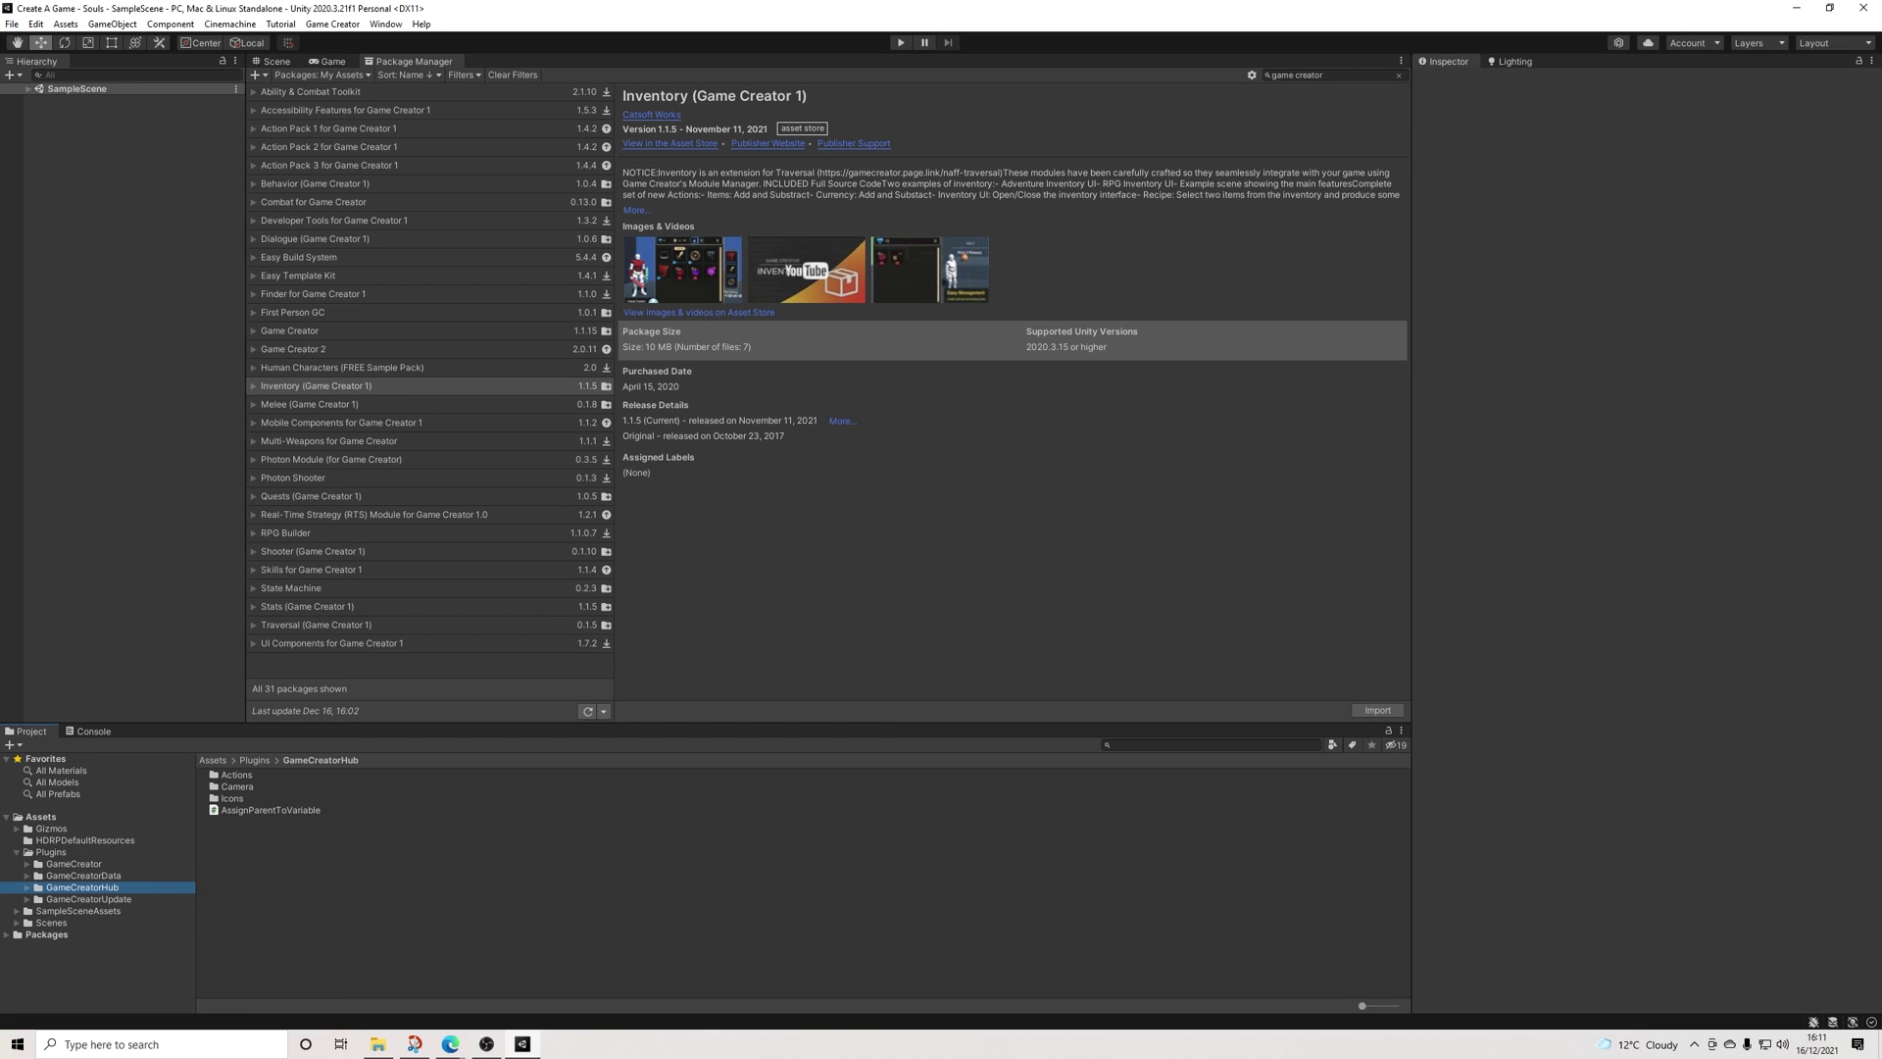
pyautogui.hotkey('alt', 'Tab')
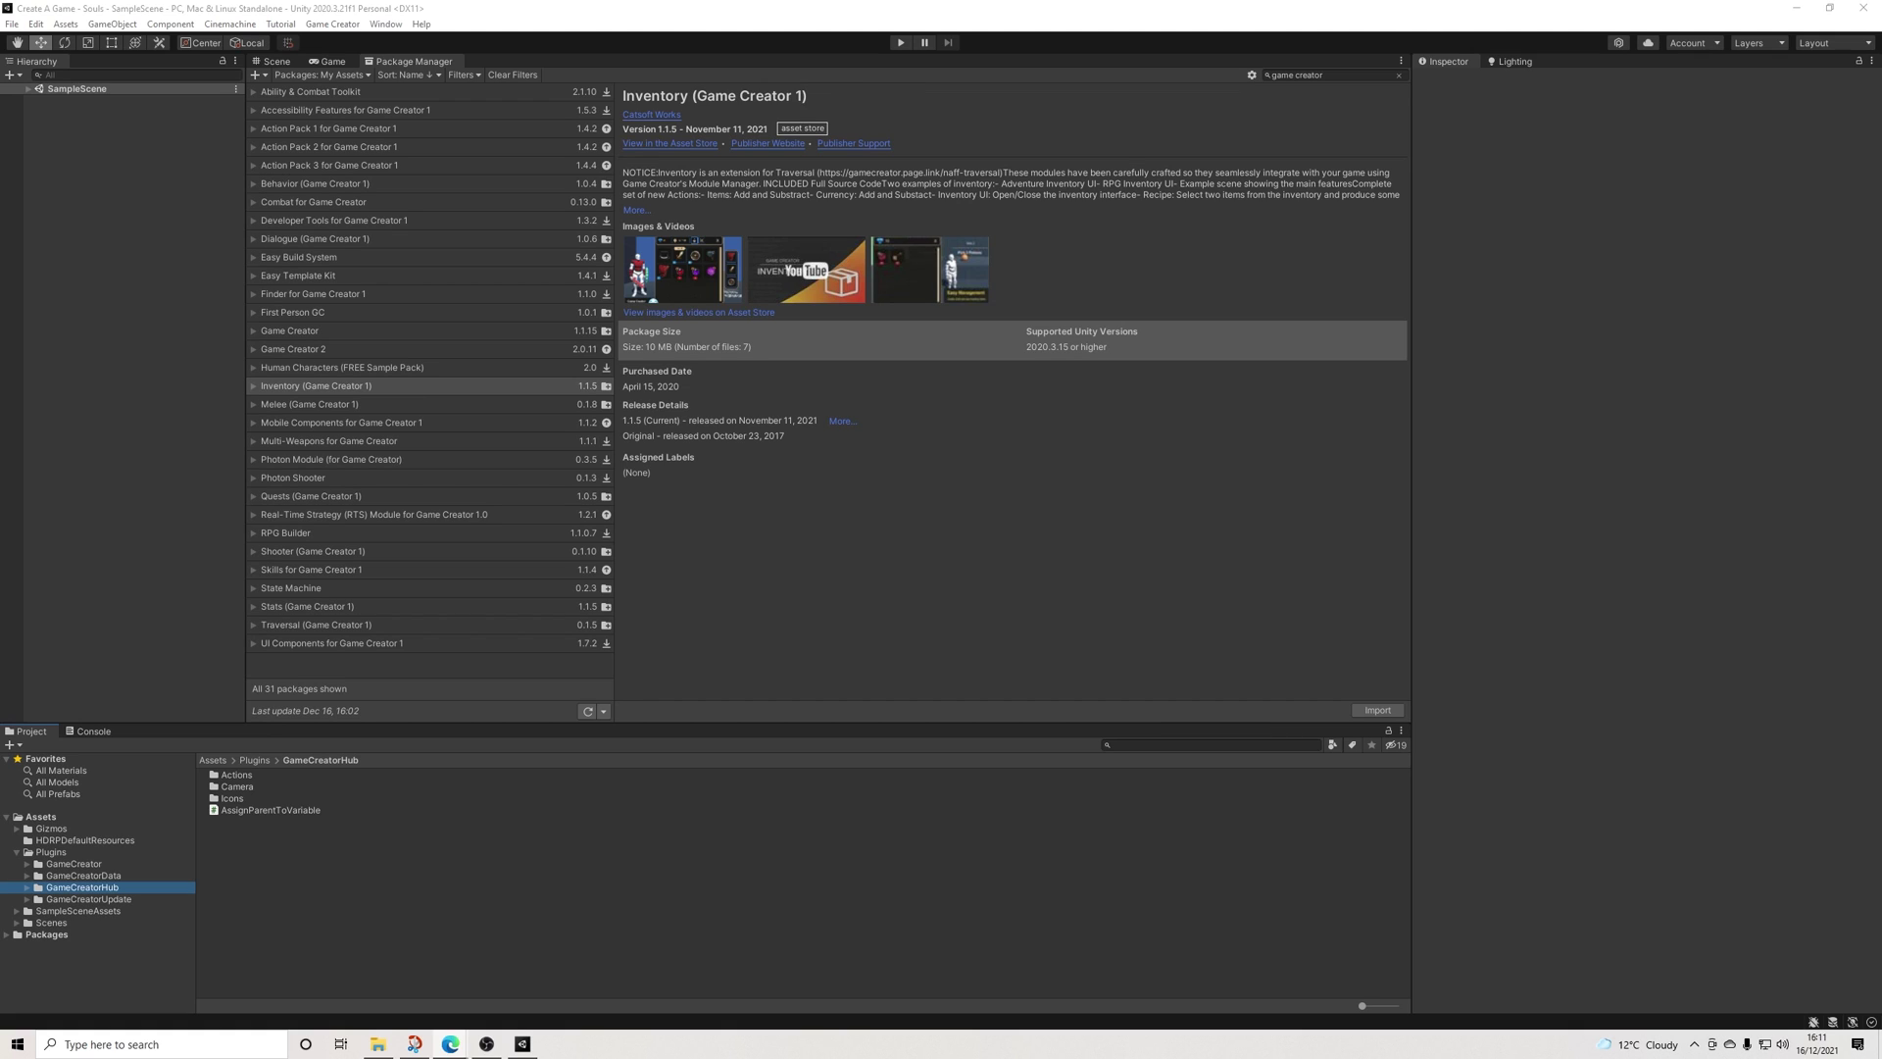
# Extract the melee upgrade zip and open the MeleeUpgradedFiles V0.0.5 folder
pyautogui.press('Return')
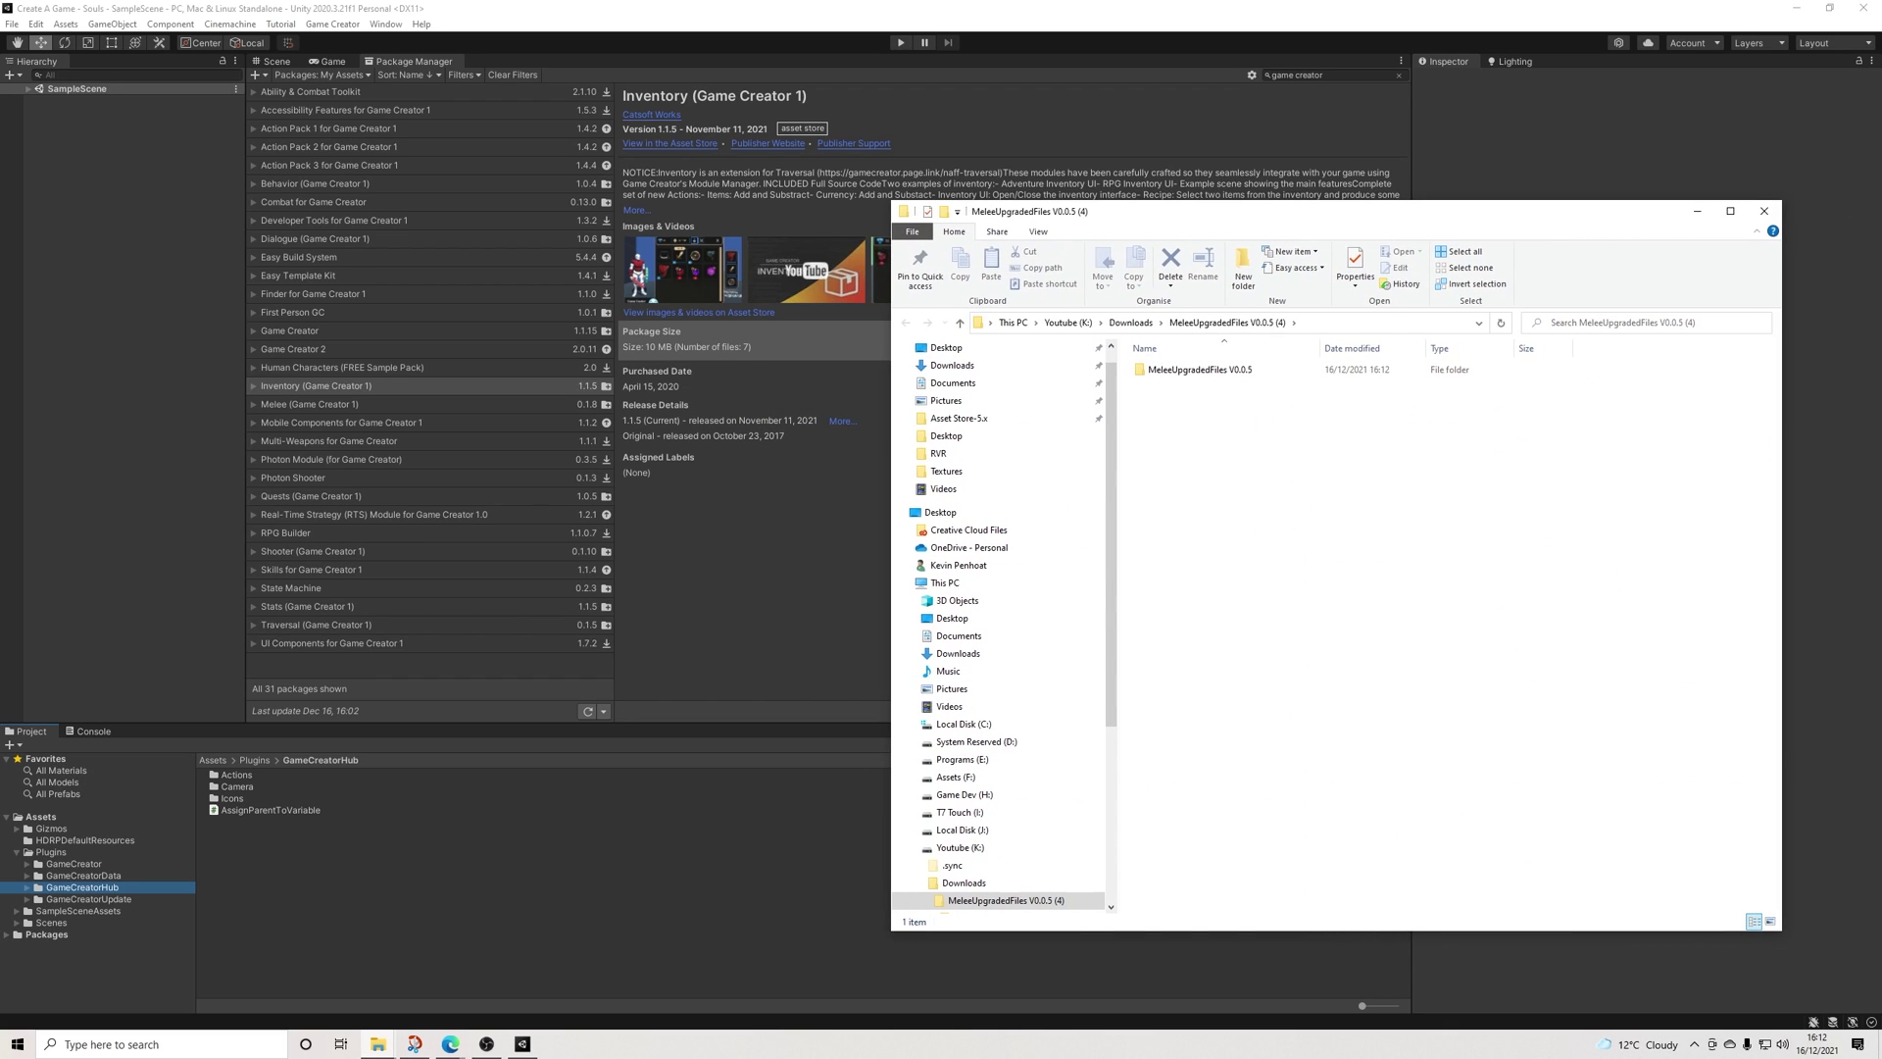
pyautogui.press('Return')
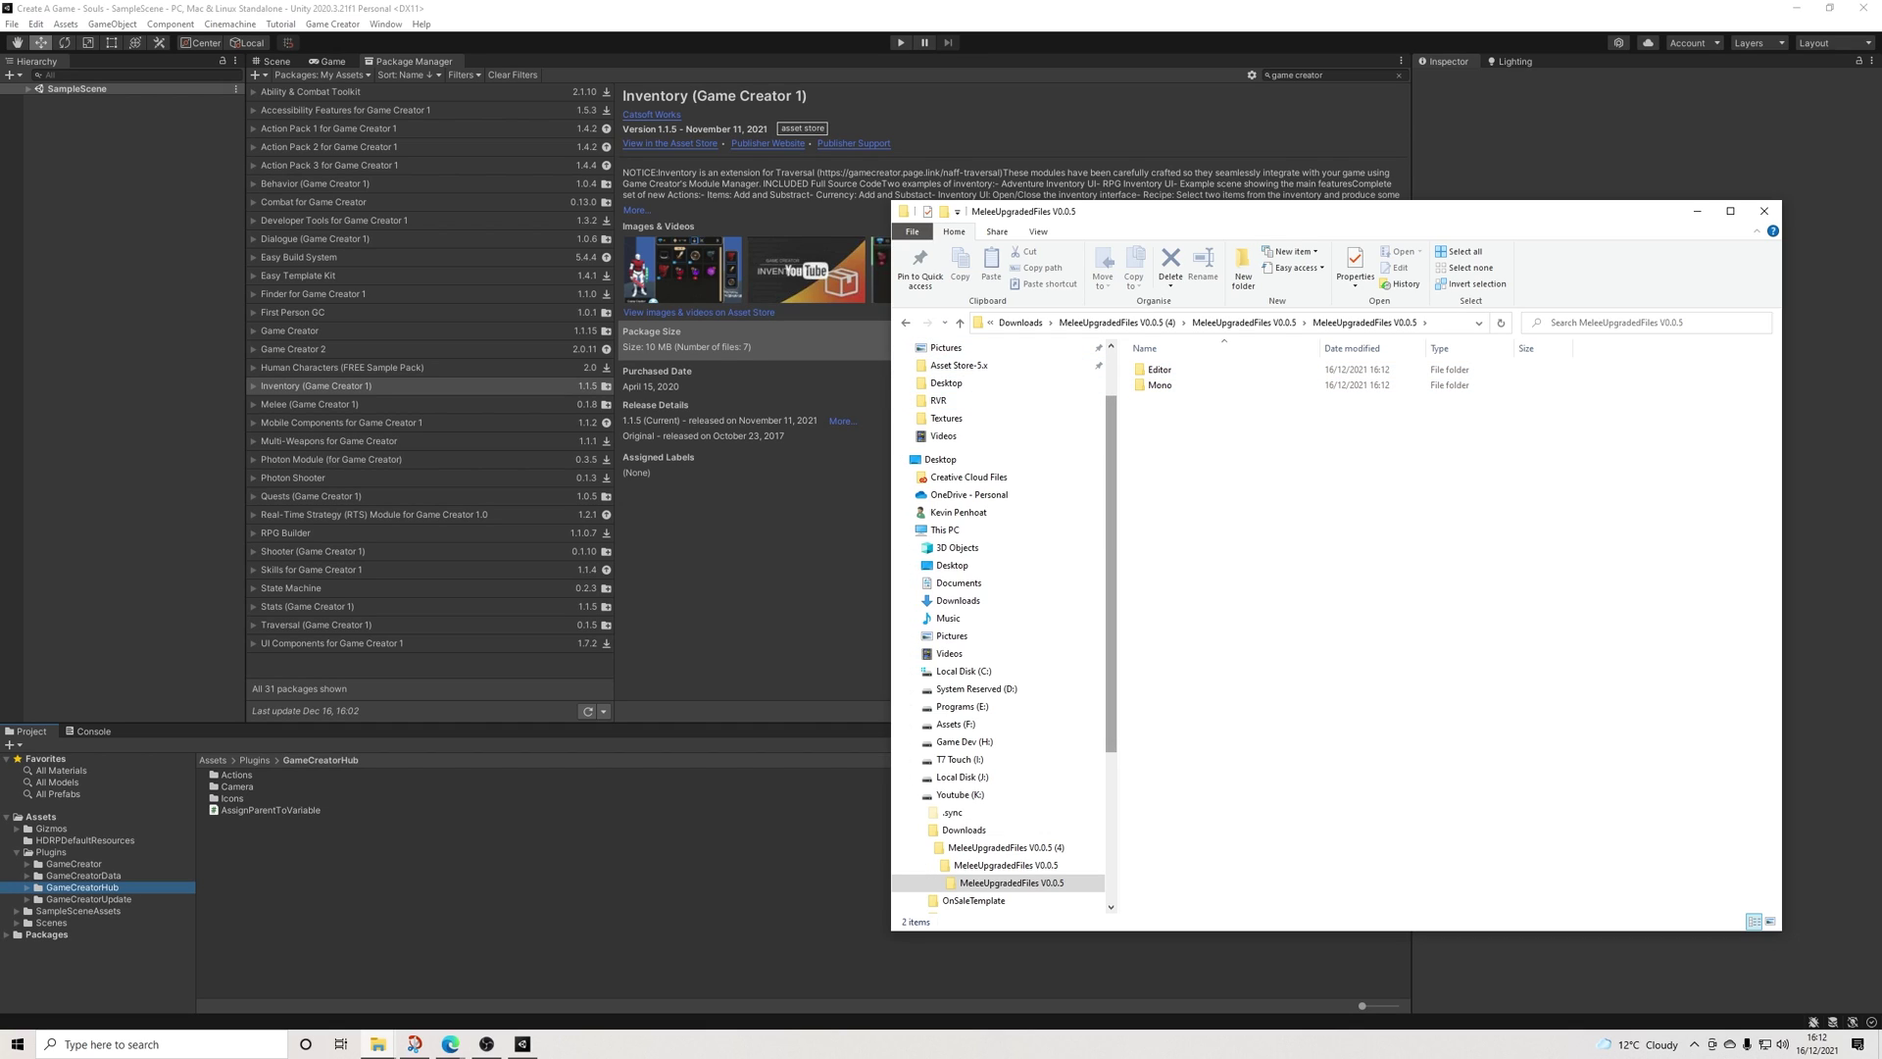
pyautogui.scroll(-1, 1019, 511)
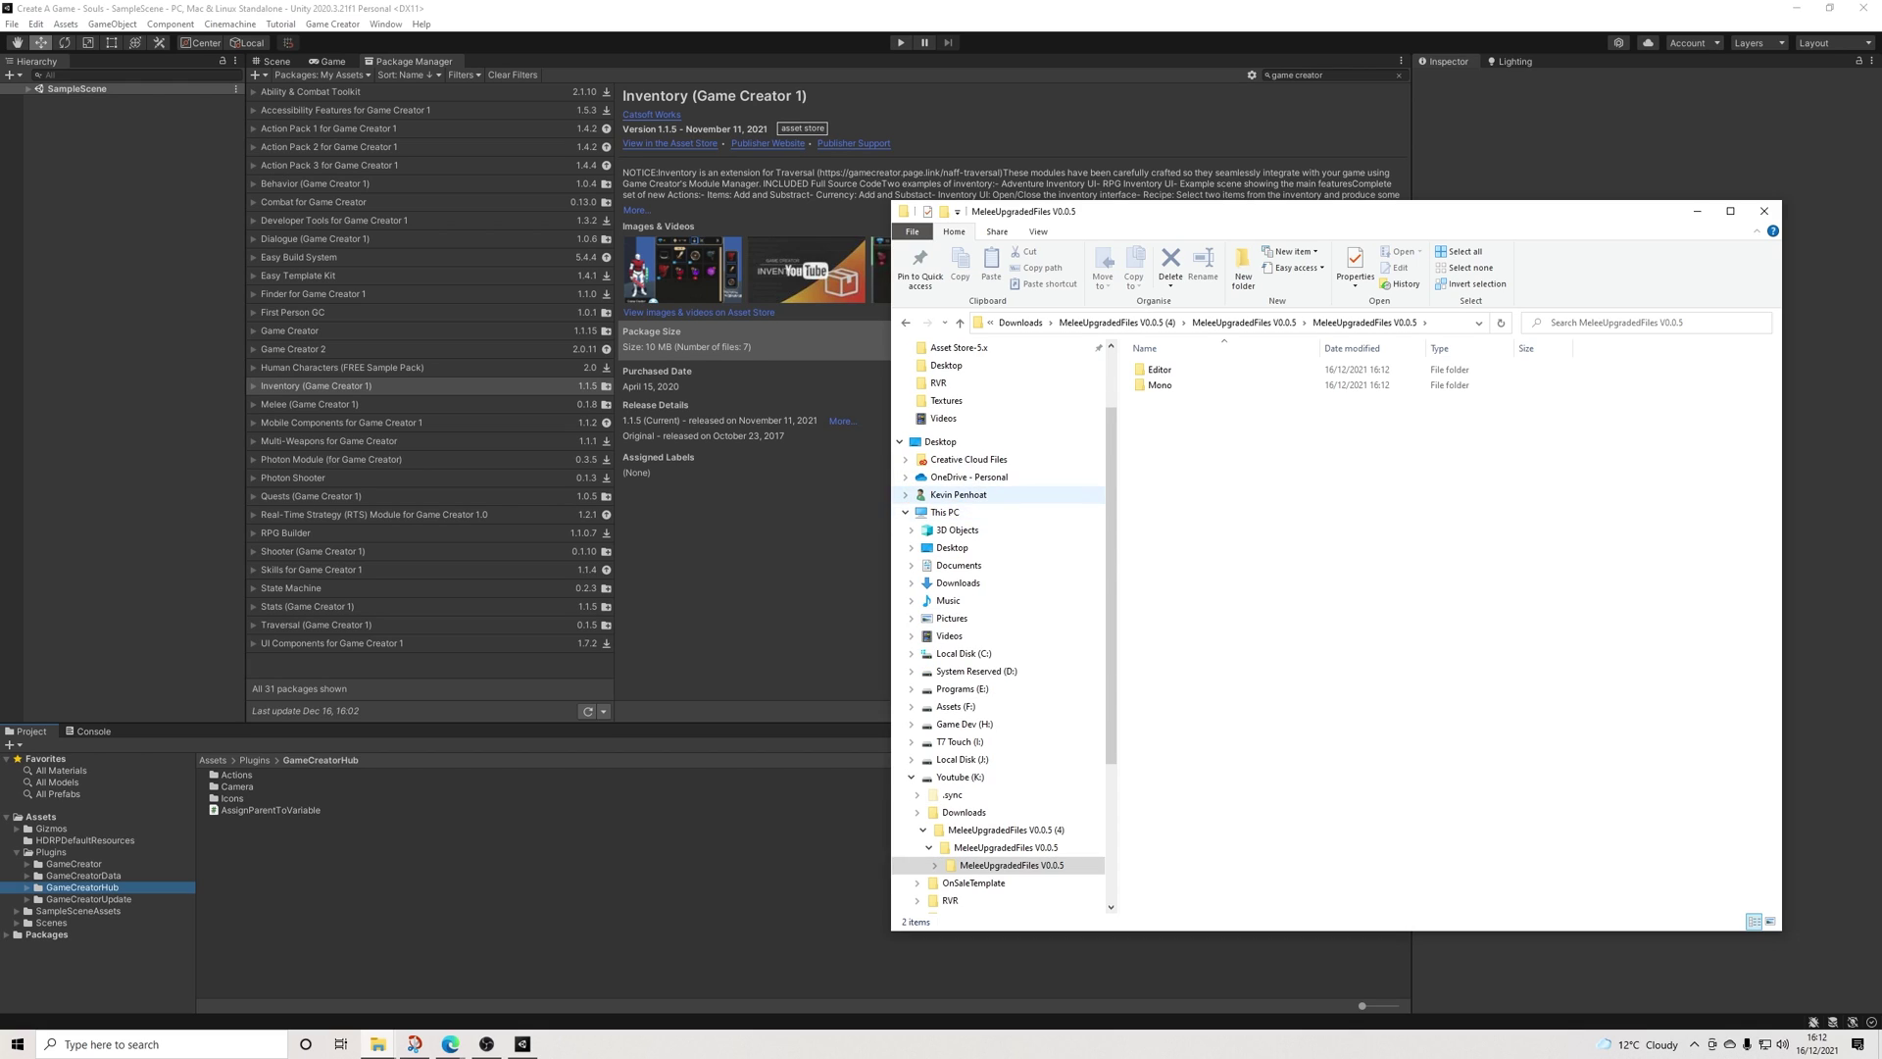
pyautogui.scroll(2, 980, 495)
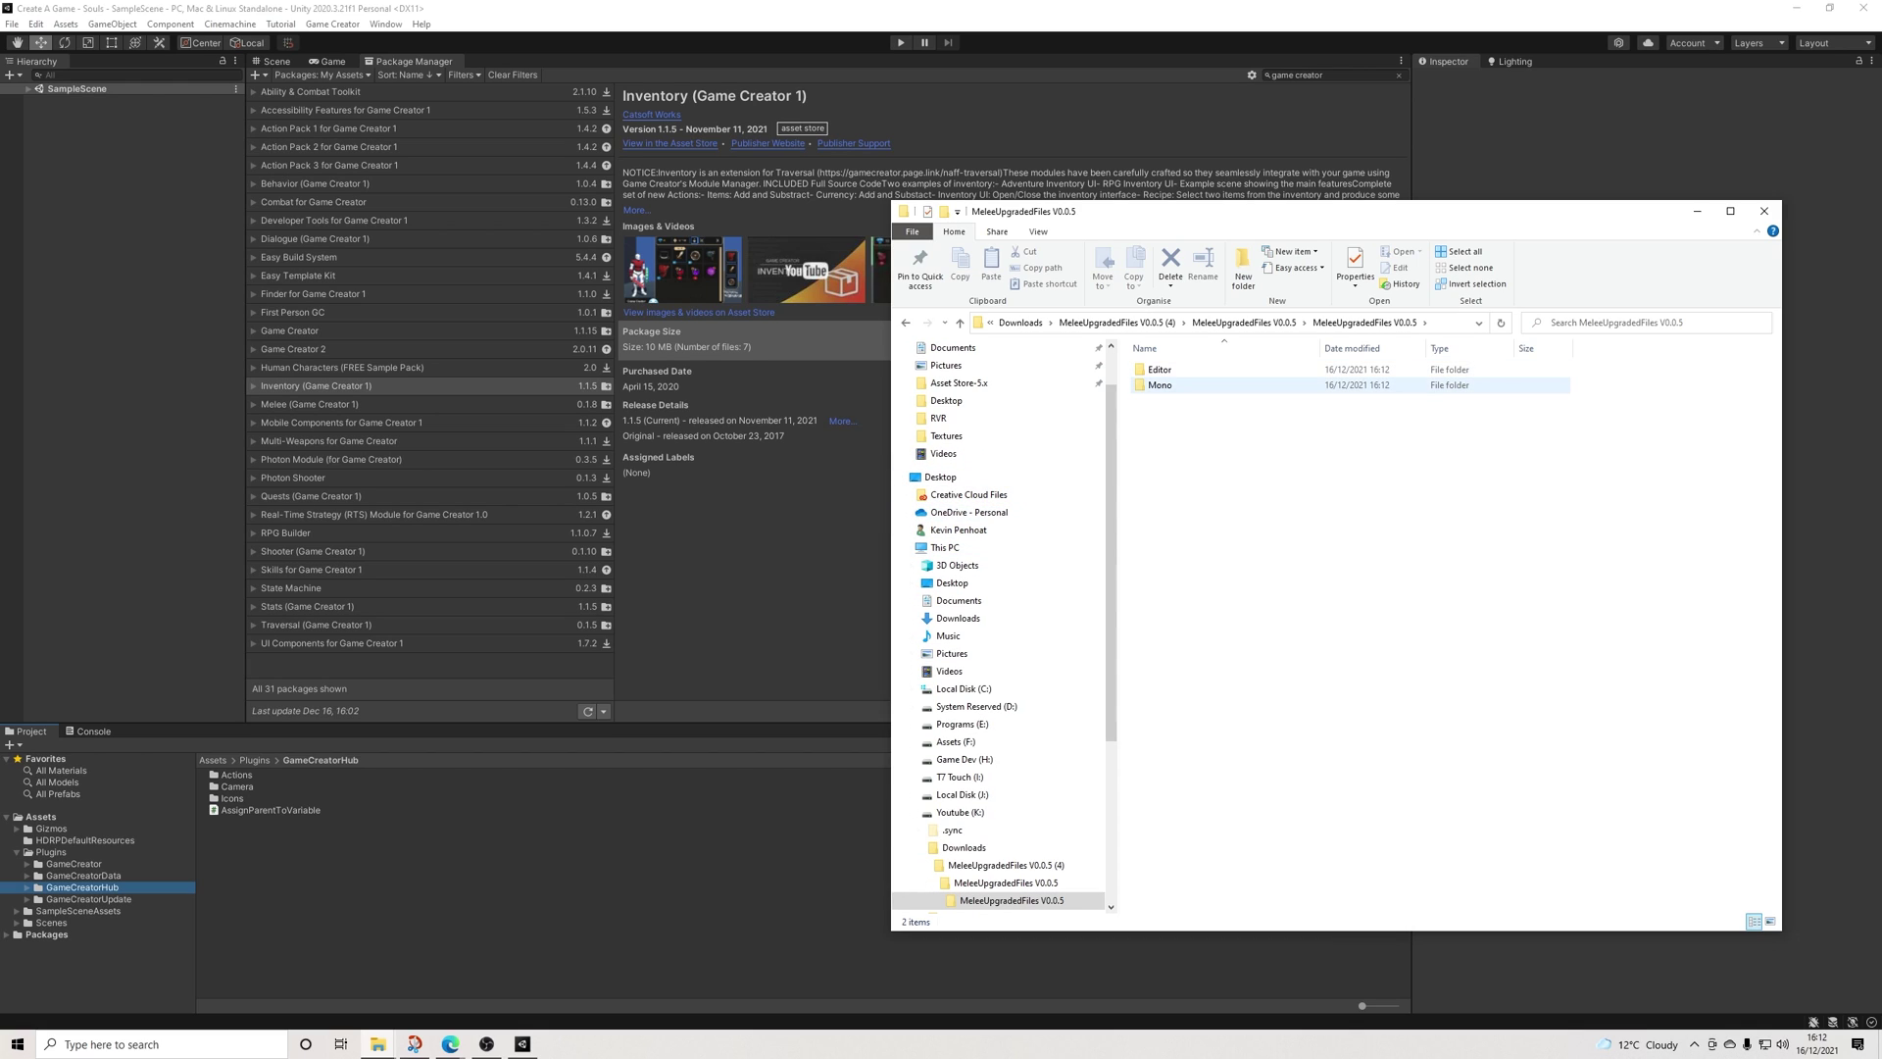
# Browse into Editor and its Assets folder, then return to the MeleeUpgradedFiles V0.0.5 root
pyautogui.doubleClick(1160, 370)
pyautogui.doubleClick(1159, 370)
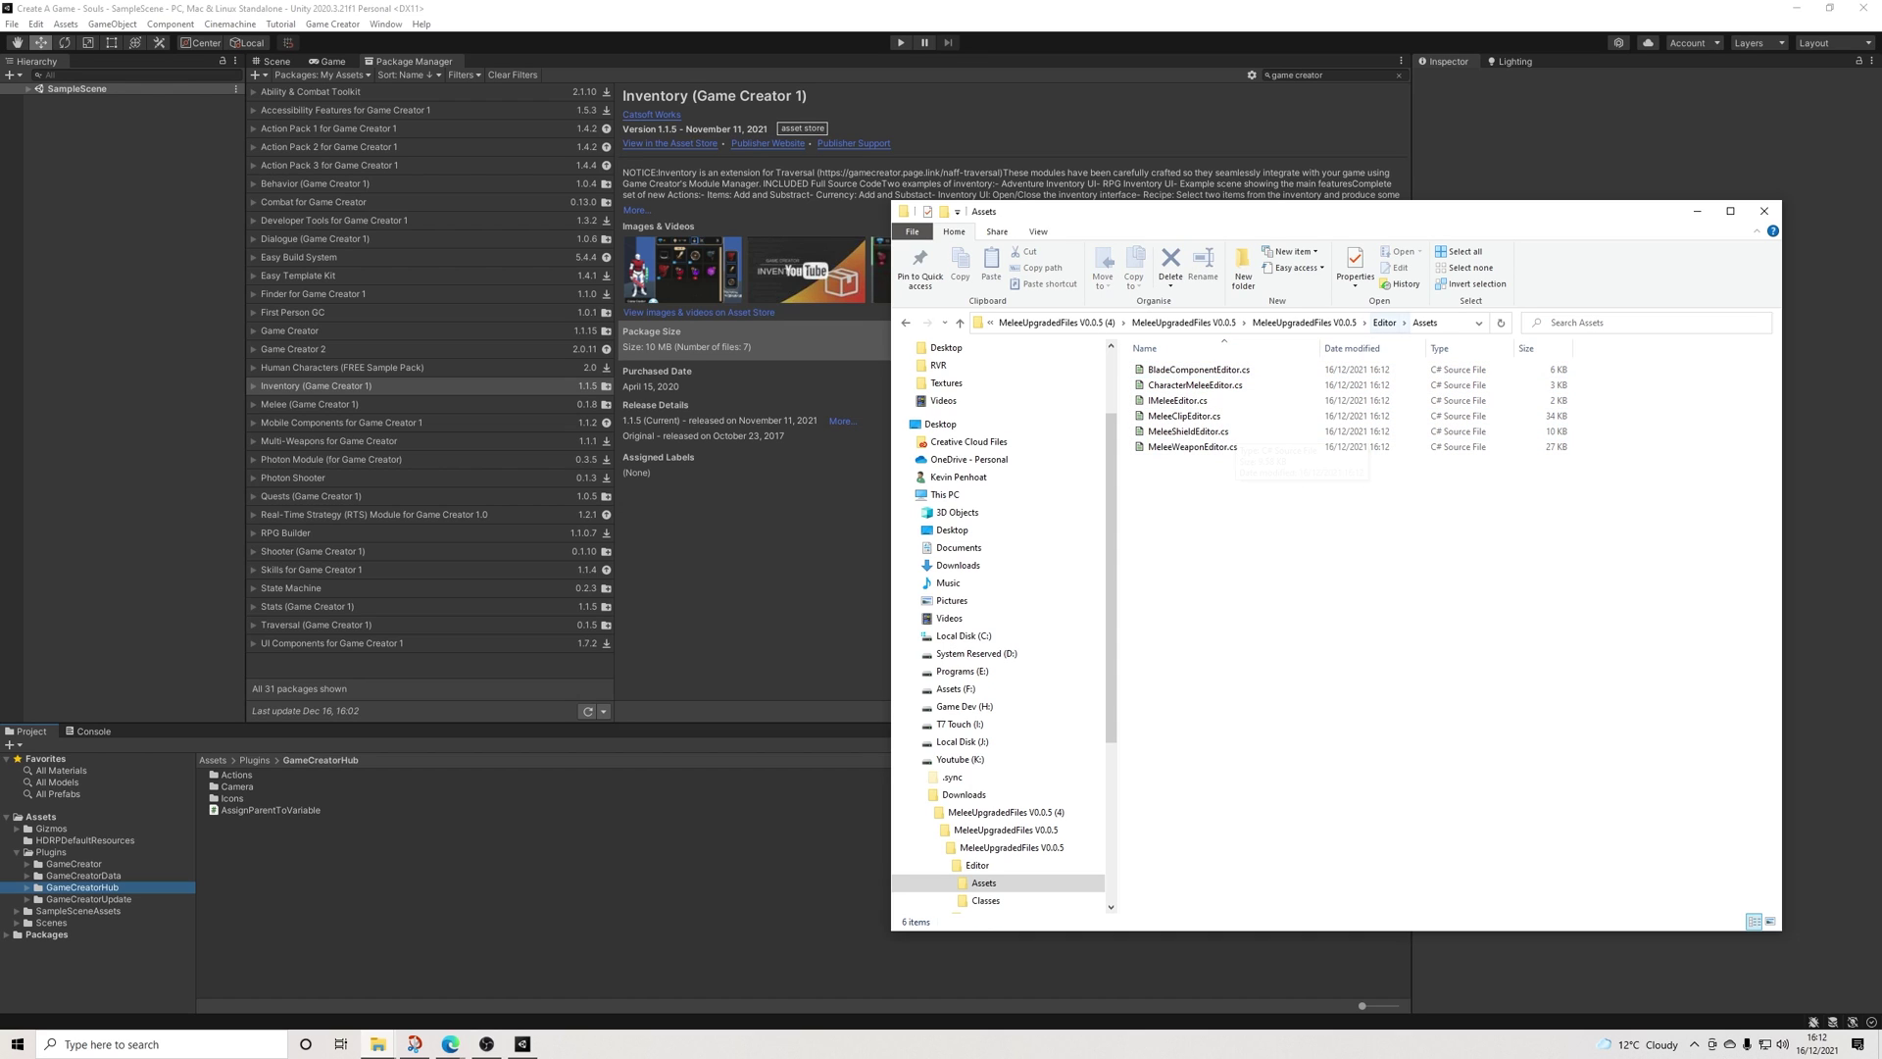
pyautogui.press('BackSpace')
pyautogui.click(1303, 322)
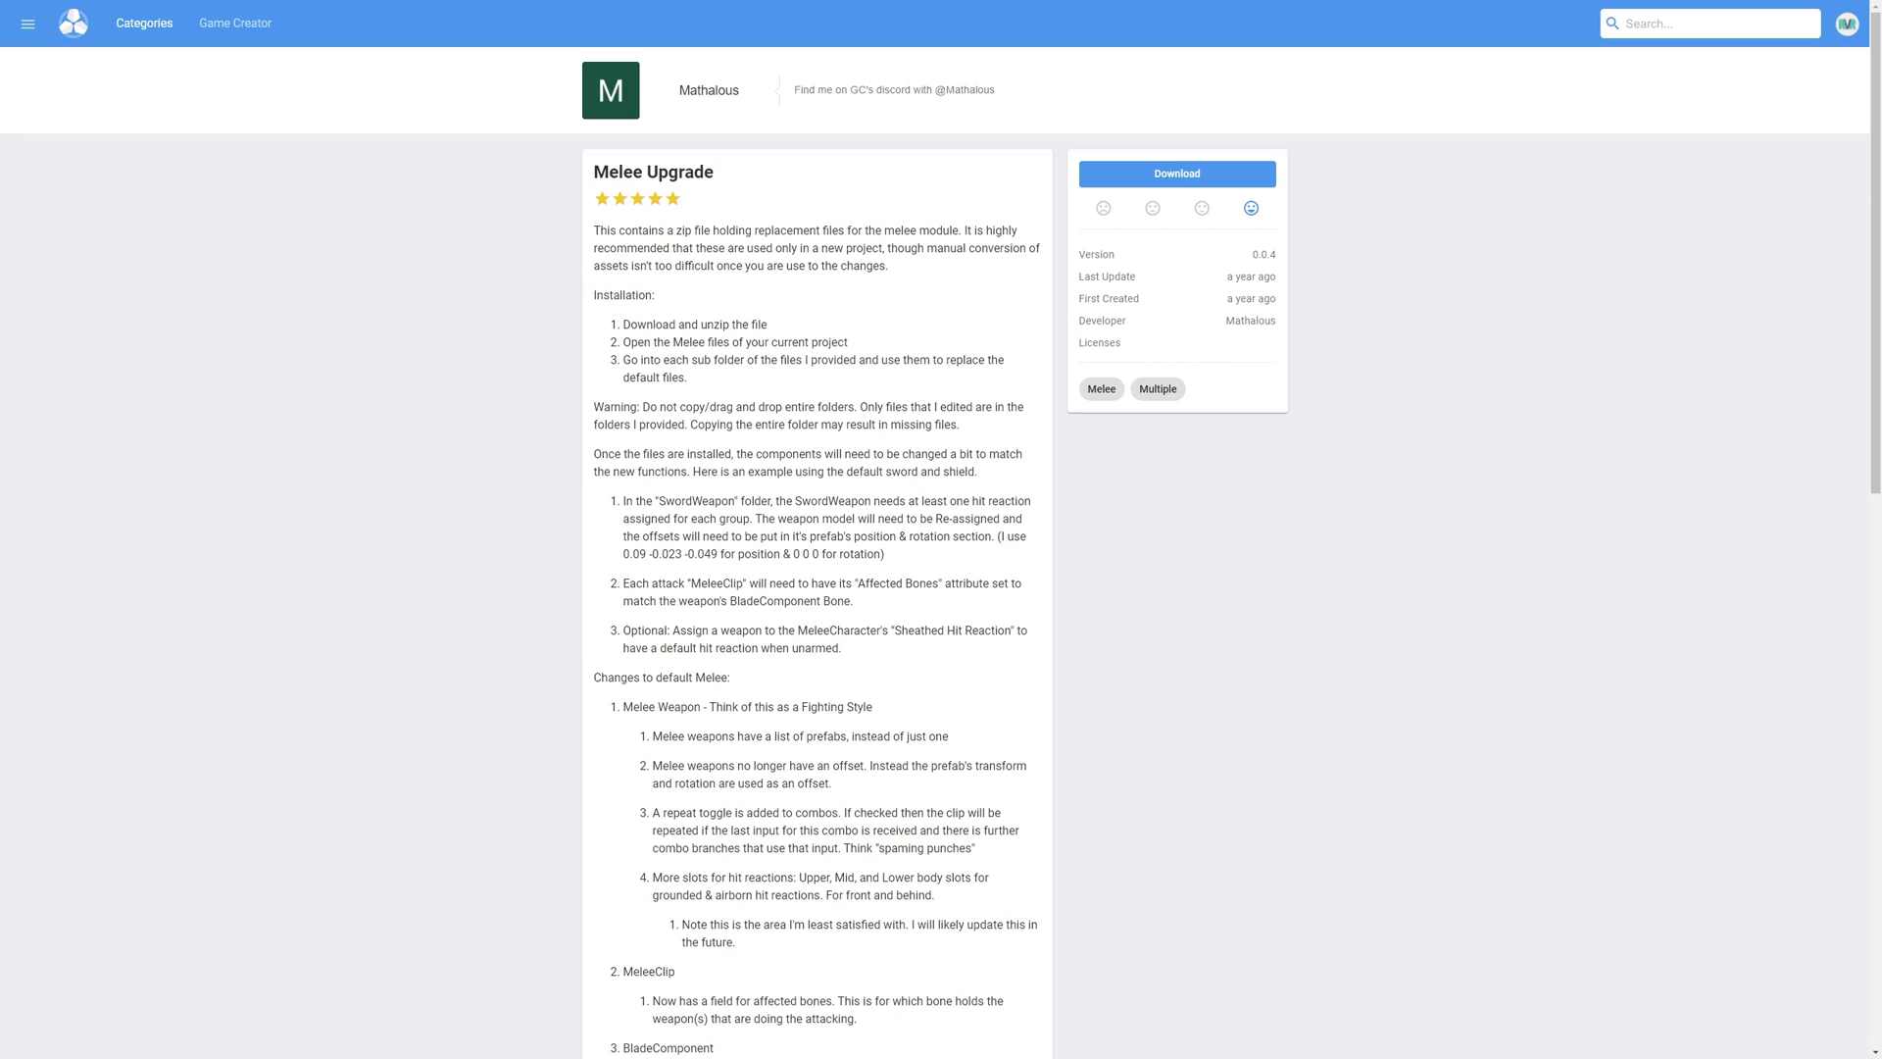
# Scroll through the Melee Upgrade installation steps, then select Unity's Package Manager search text
pyautogui.scroll(-3, 941, 529)
pyautogui.scroll(3, 941, 529)
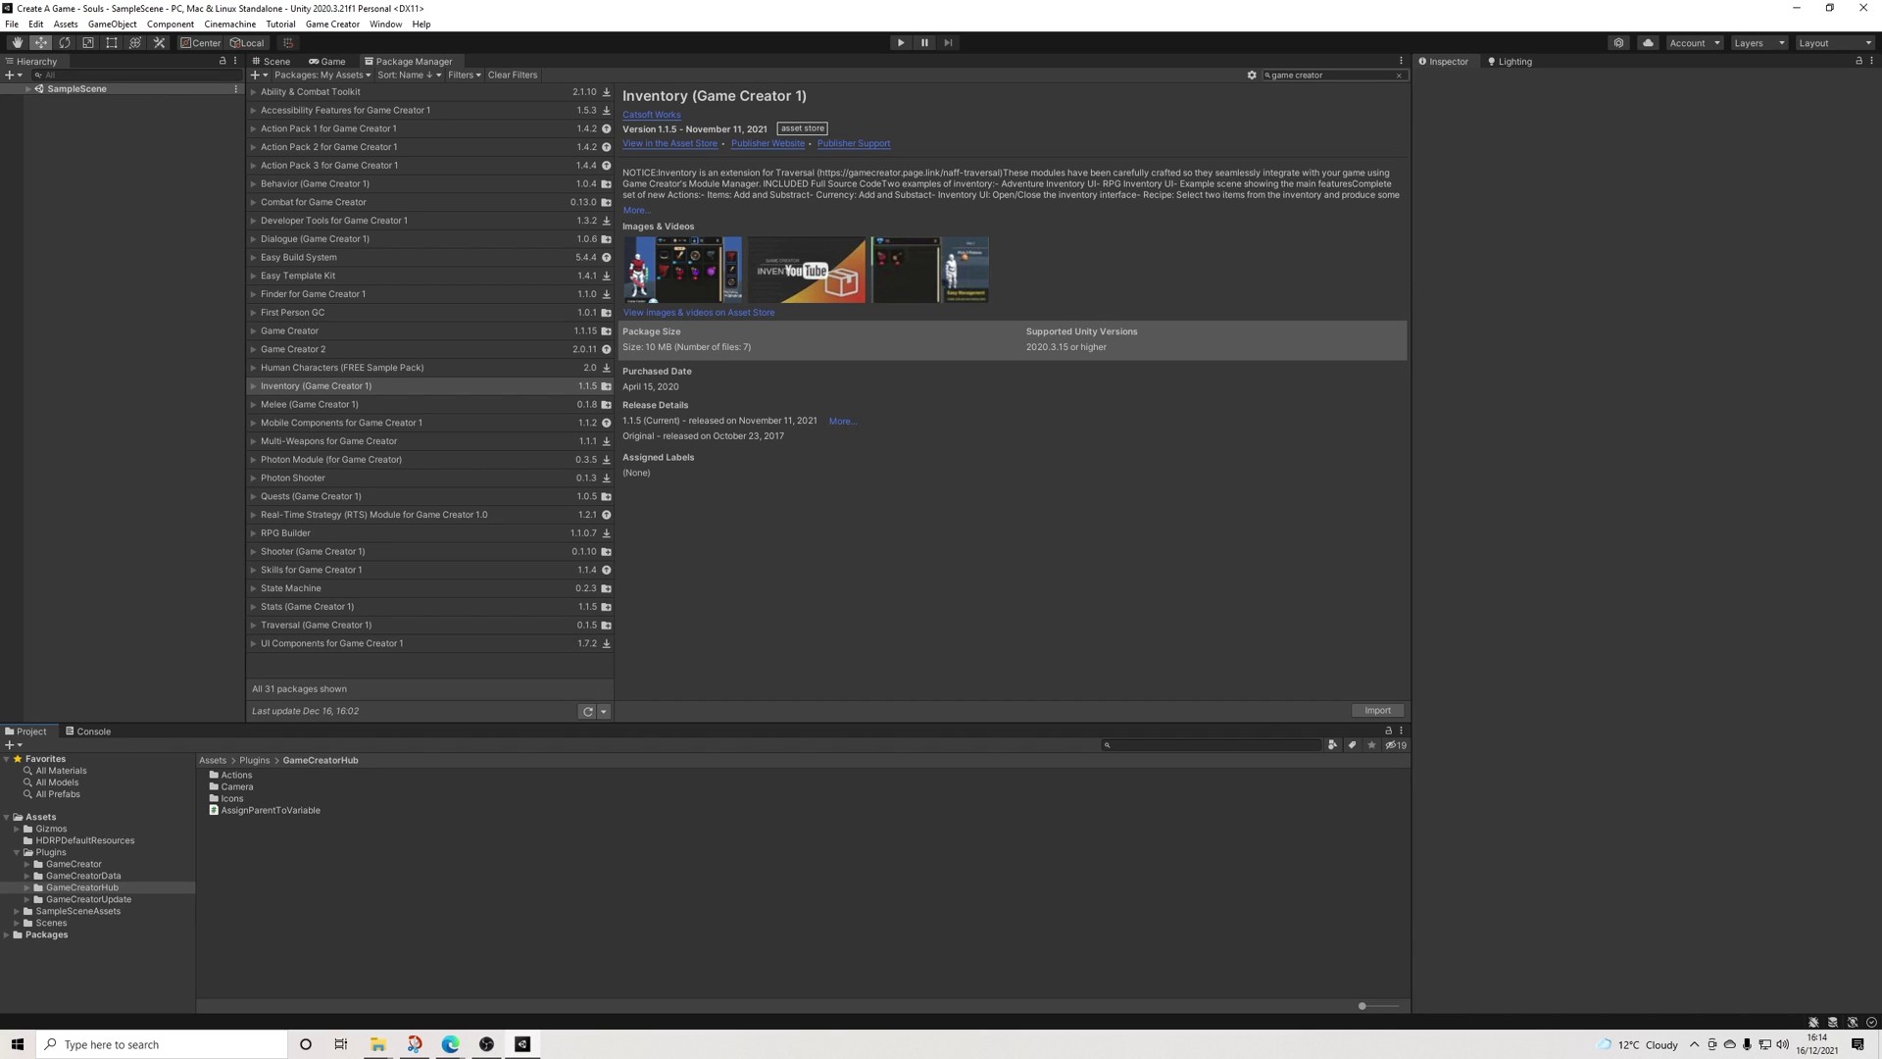
pyautogui.click(1315, 75)
# Download and import Human Character and Sword and Shield Animset Pro from Package Manager
pyautogui.hotkey('alt', 'Tab')
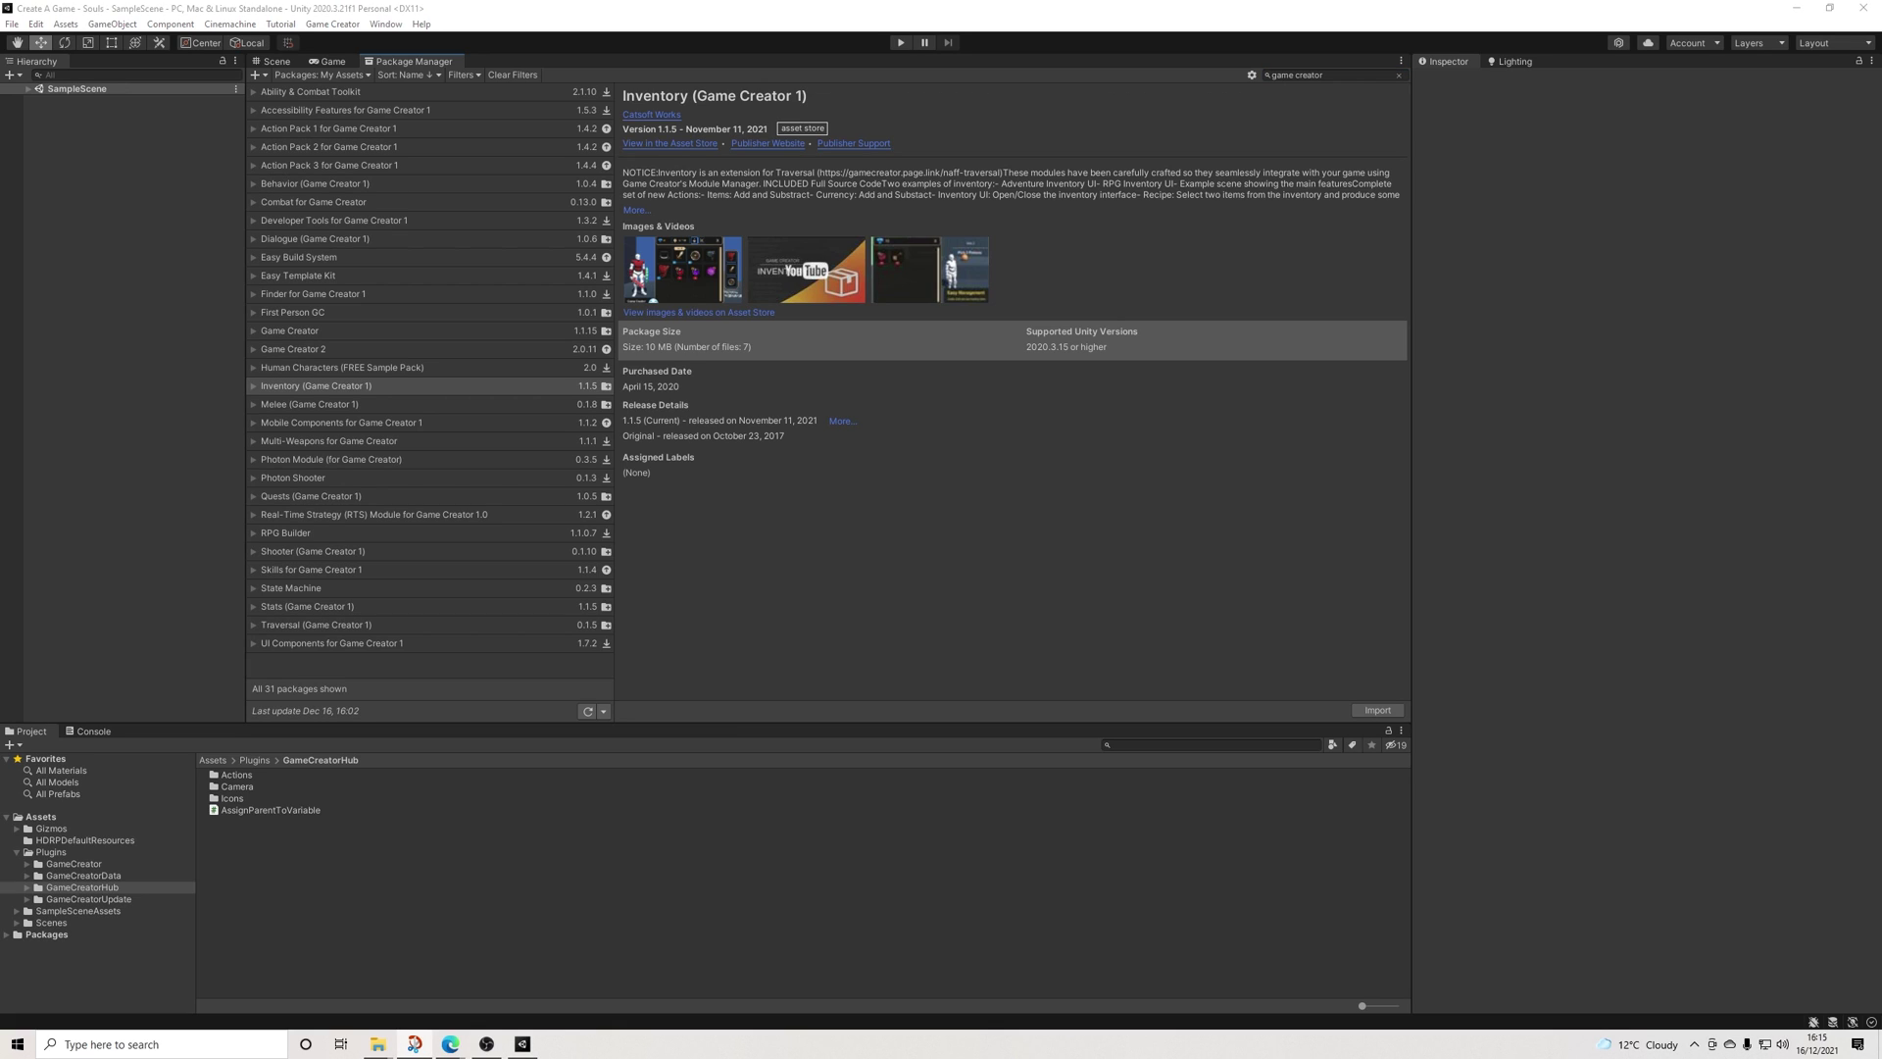
pyautogui.hotkey('alt', 'Tab')
pyautogui.click(1399, 76)
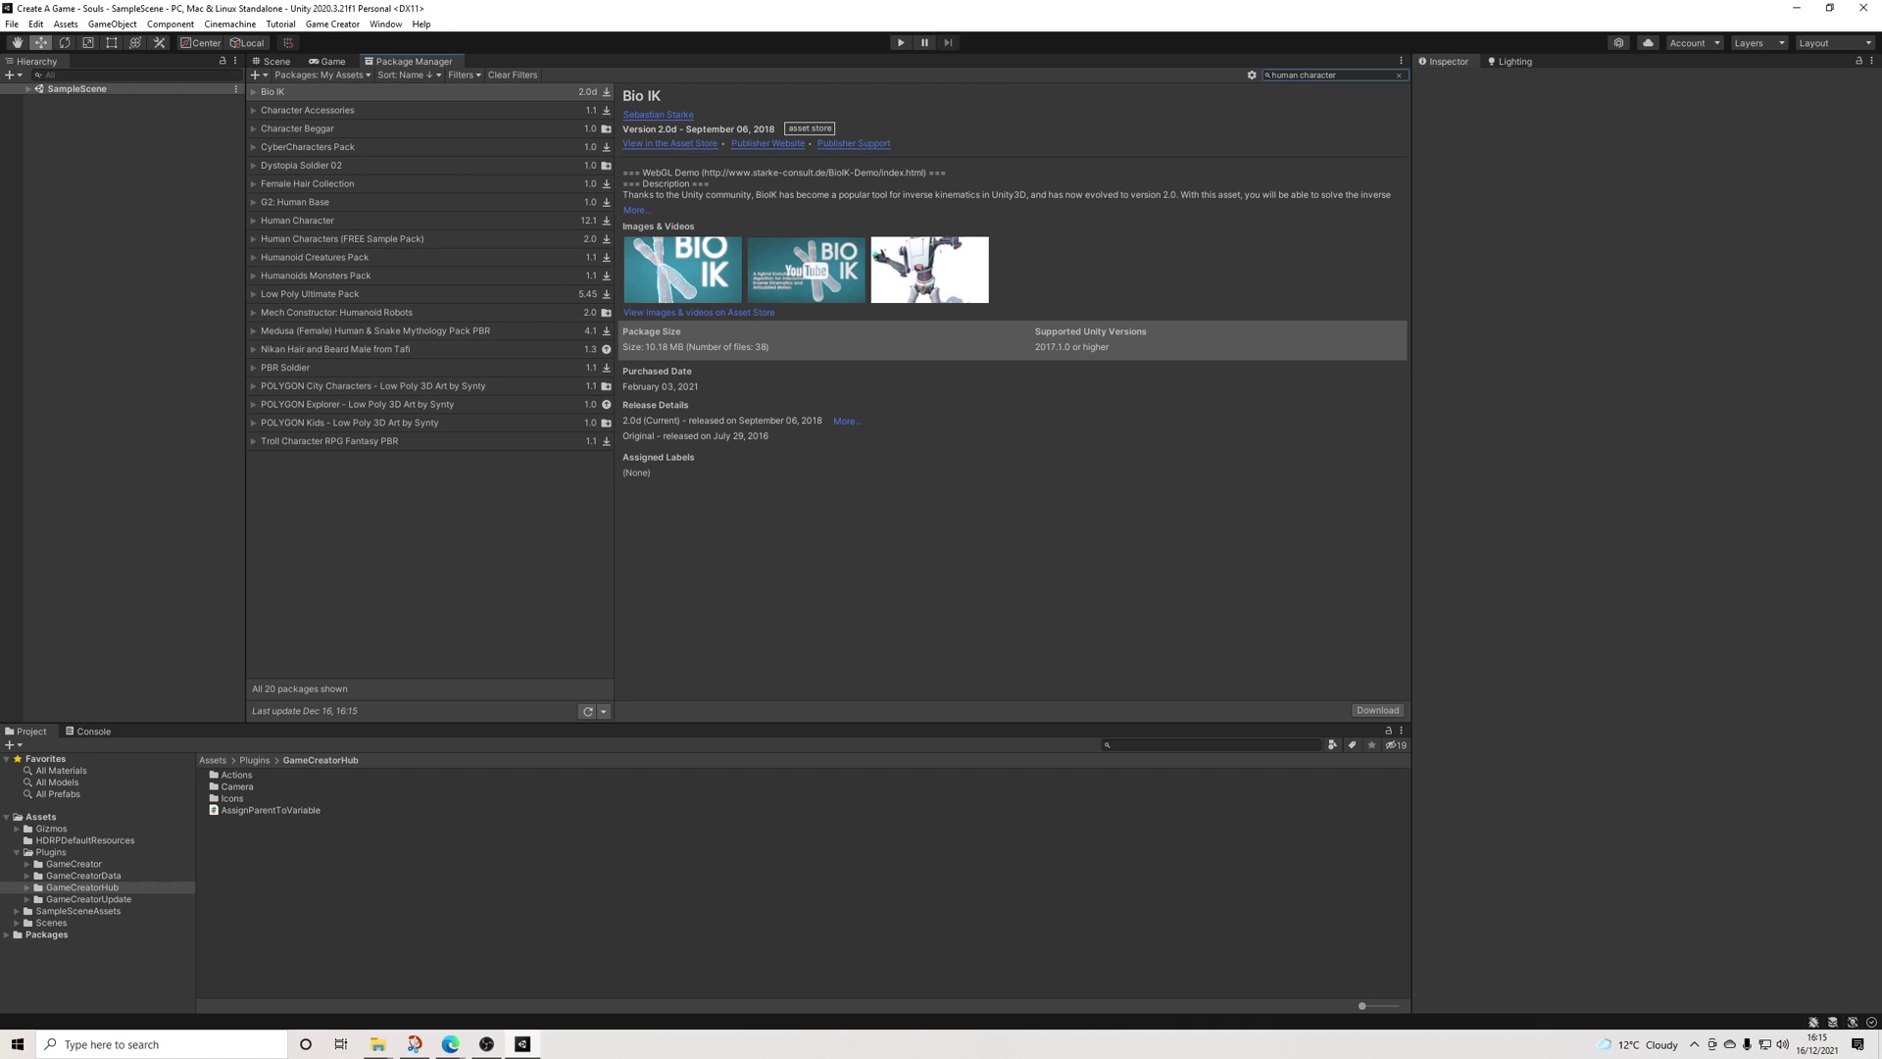
pyautogui.click(298, 221)
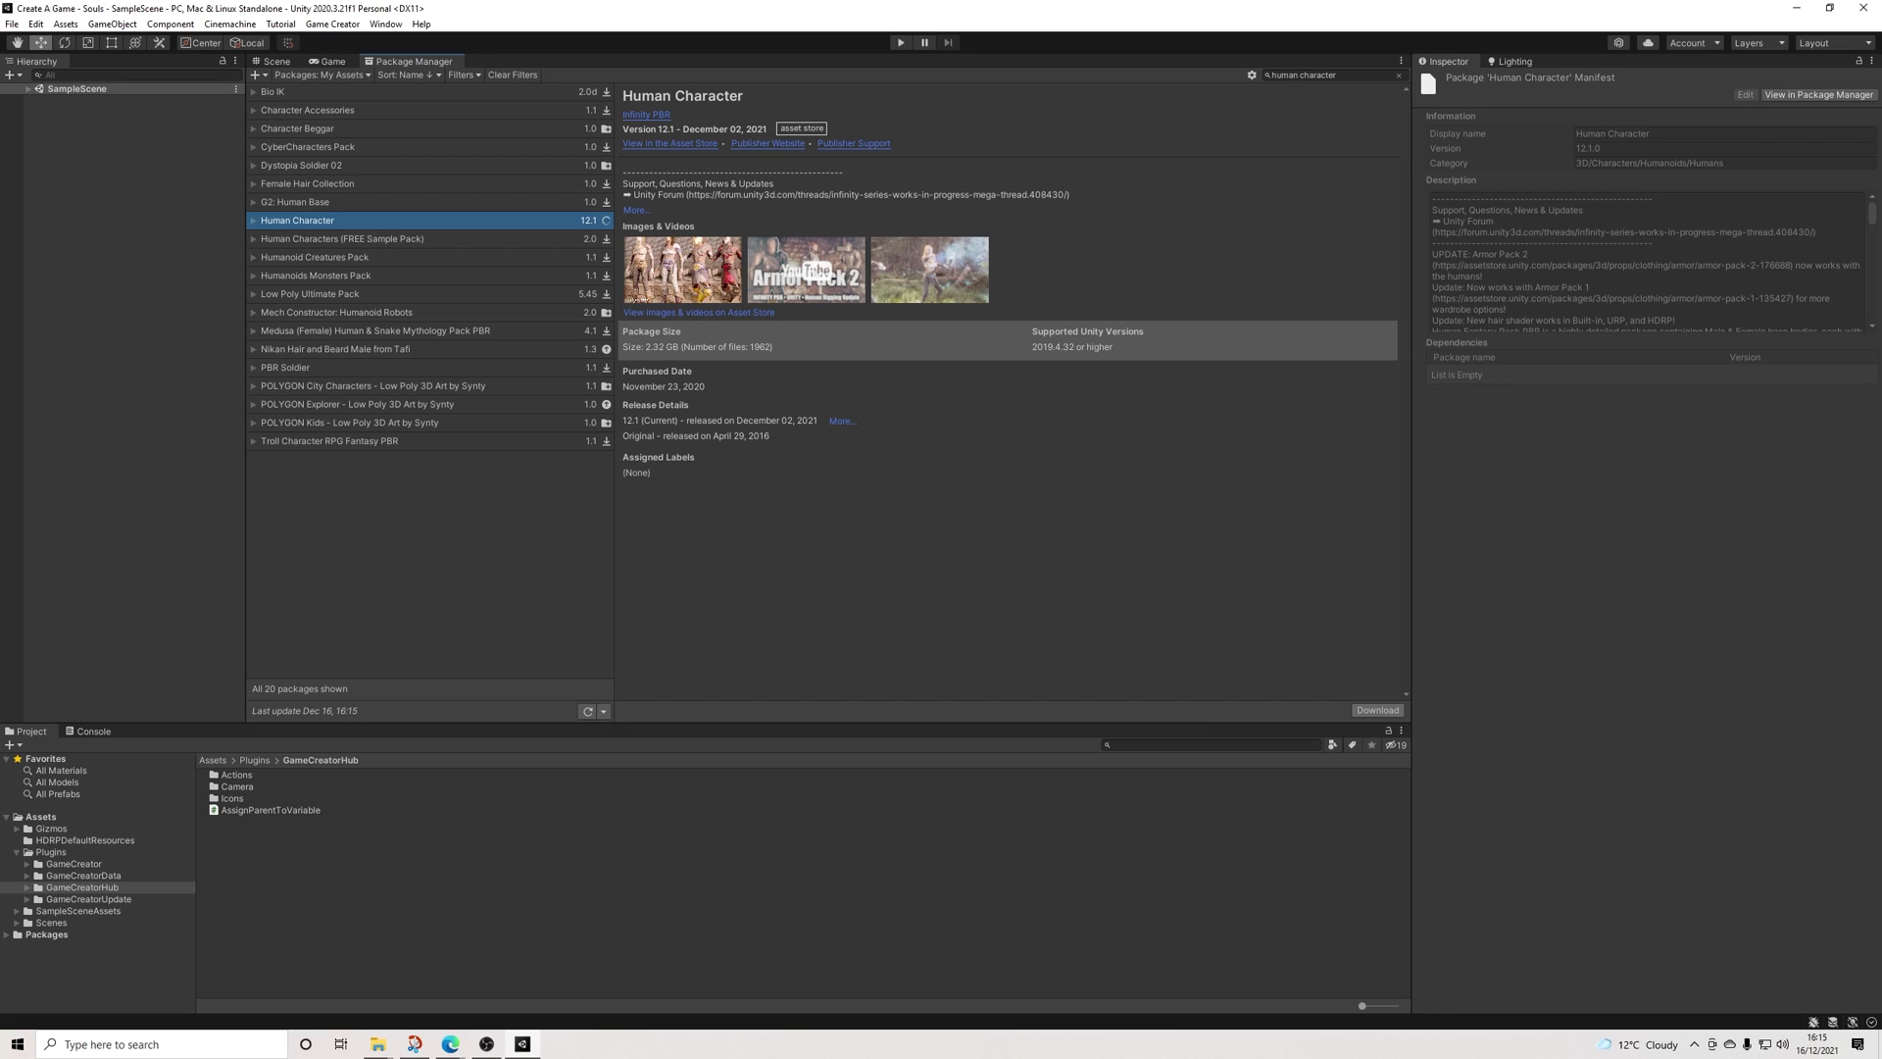
pyautogui.click(1377, 710)
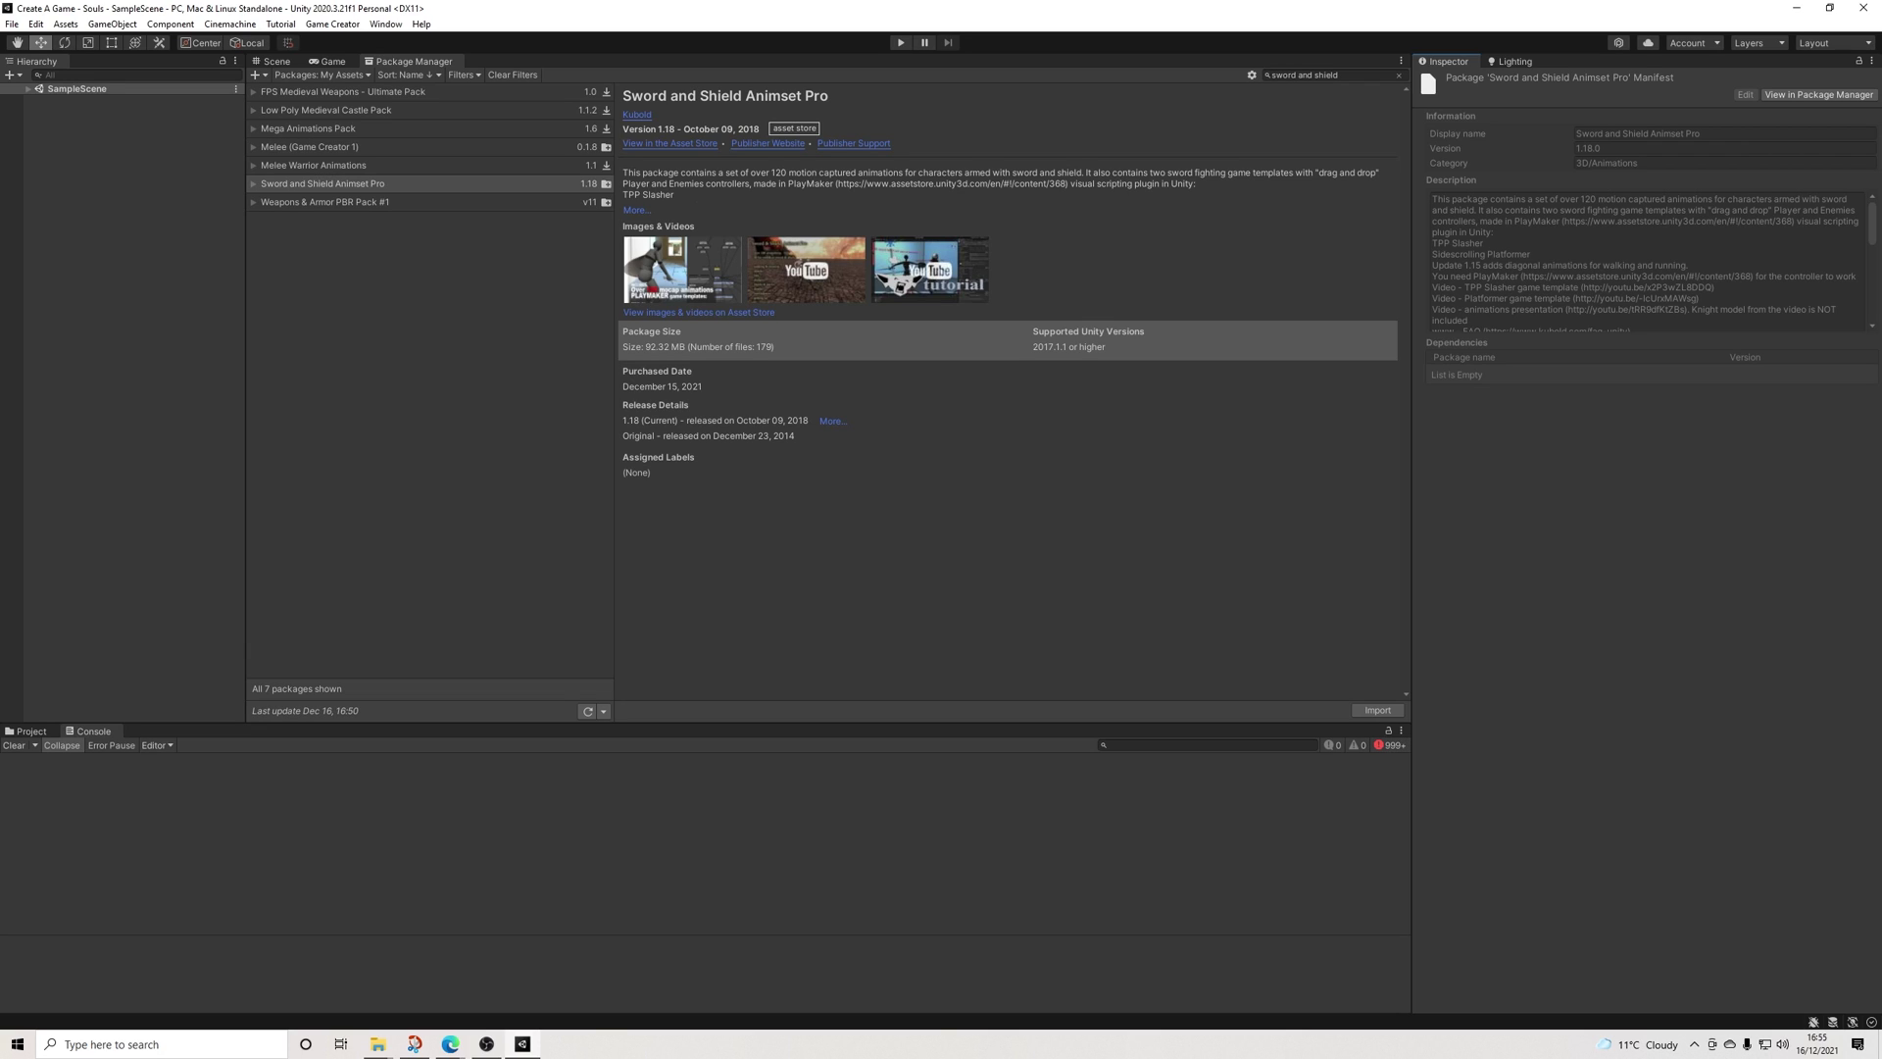
pyautogui.click(31, 732)
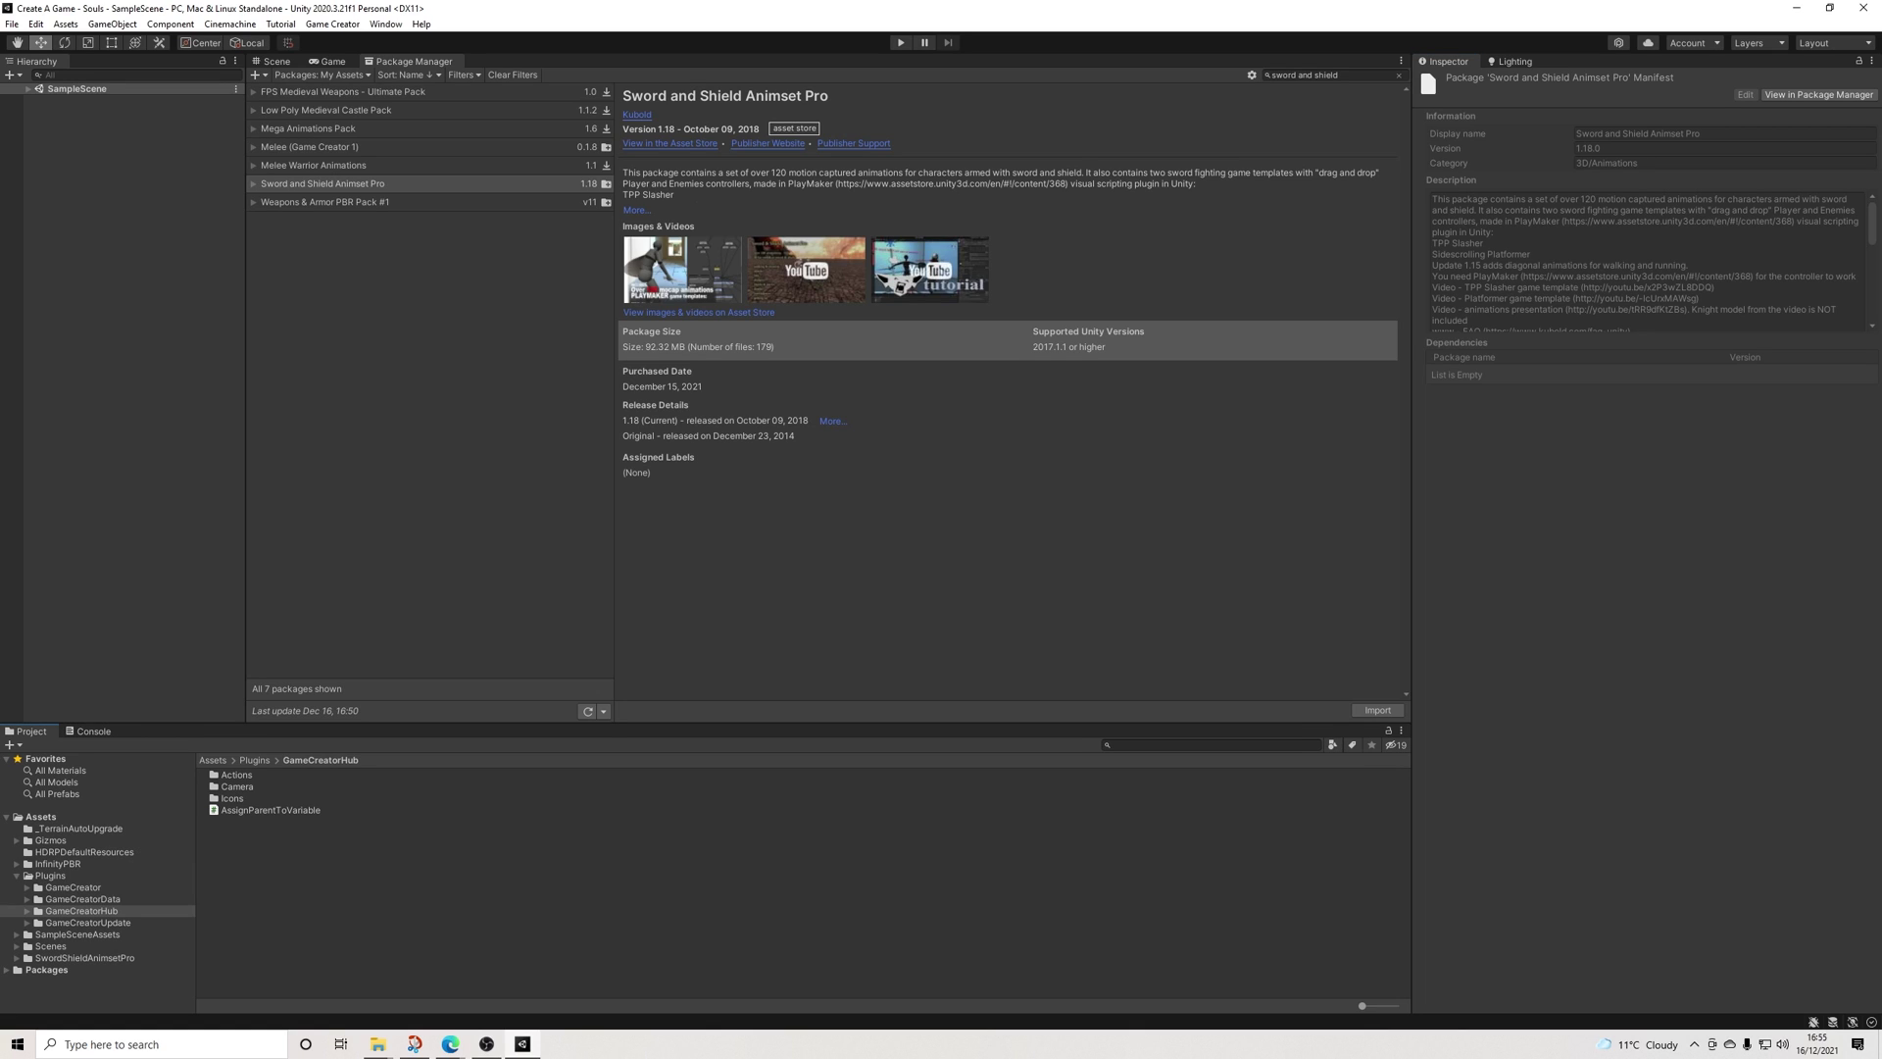
# Expand SwordShieldAnimsetPro and look through its Animations and Audio folders
pyautogui.click(16, 876)
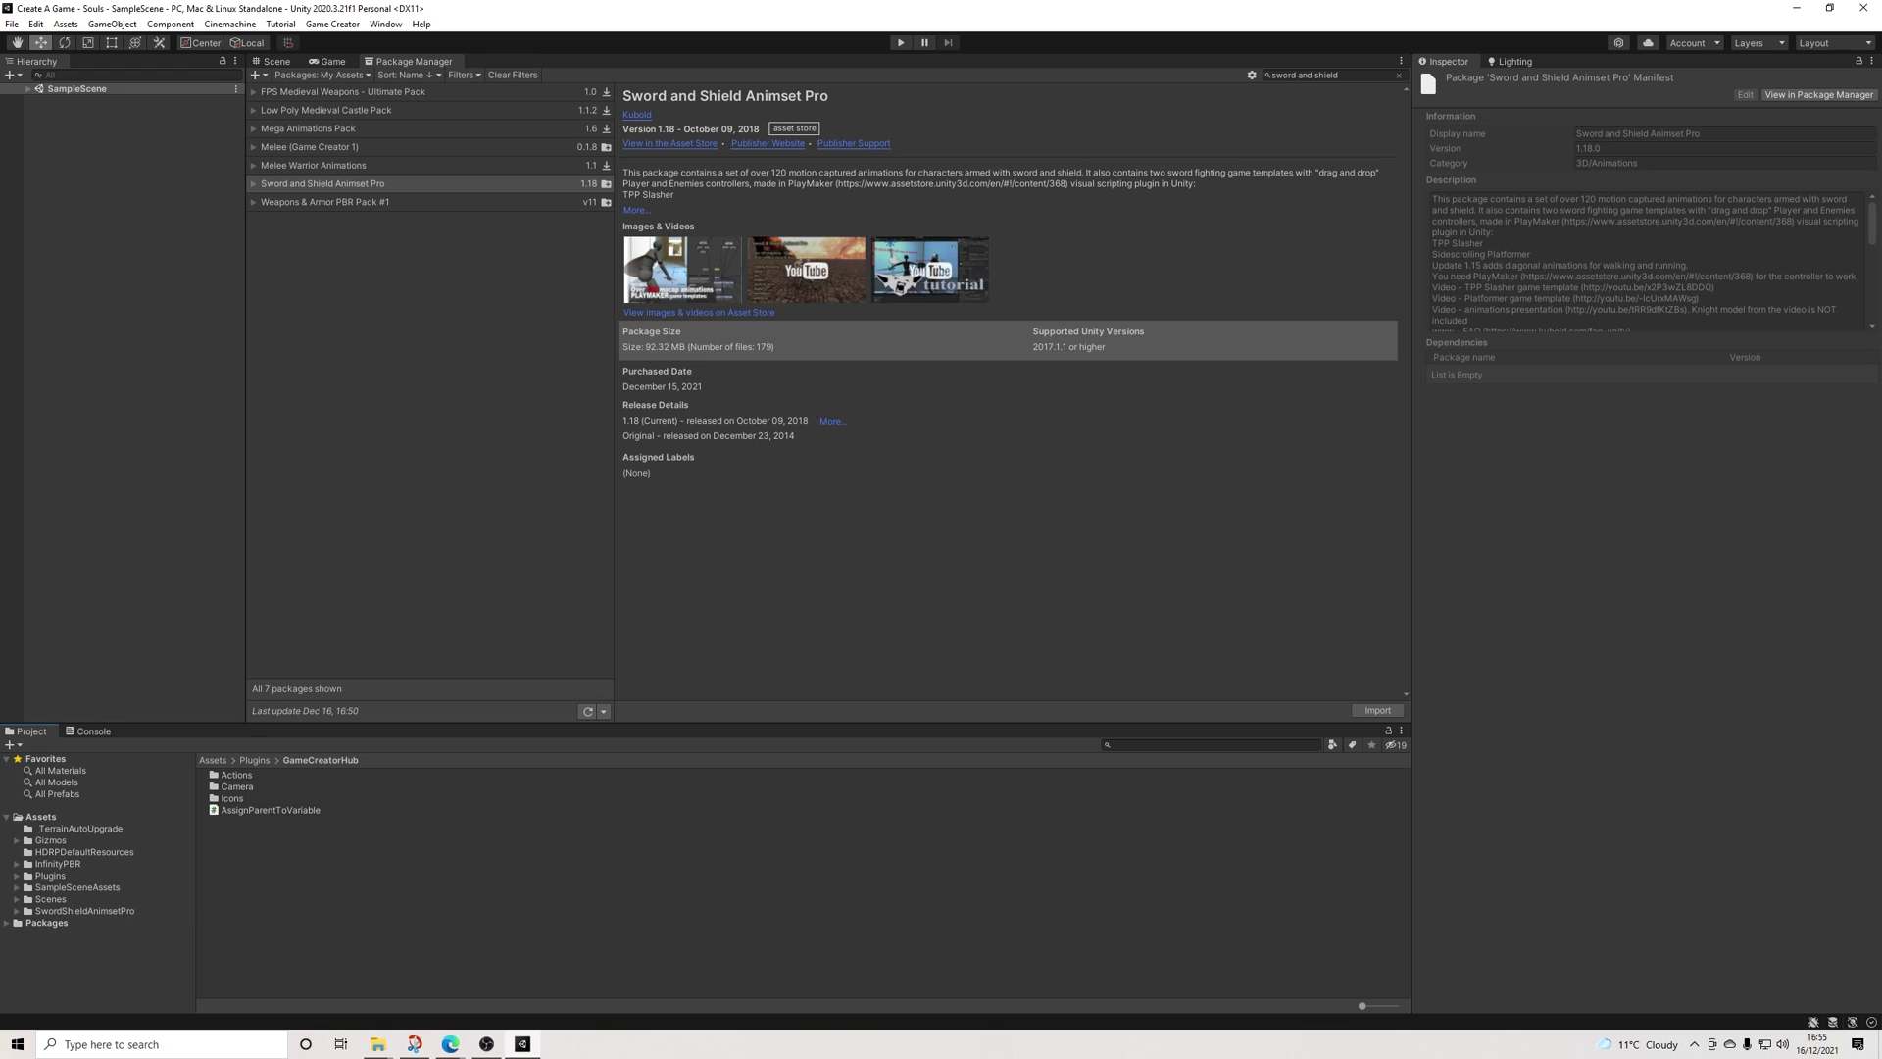
pyautogui.click(16, 910)
pyautogui.scroll(-2, 99, 882)
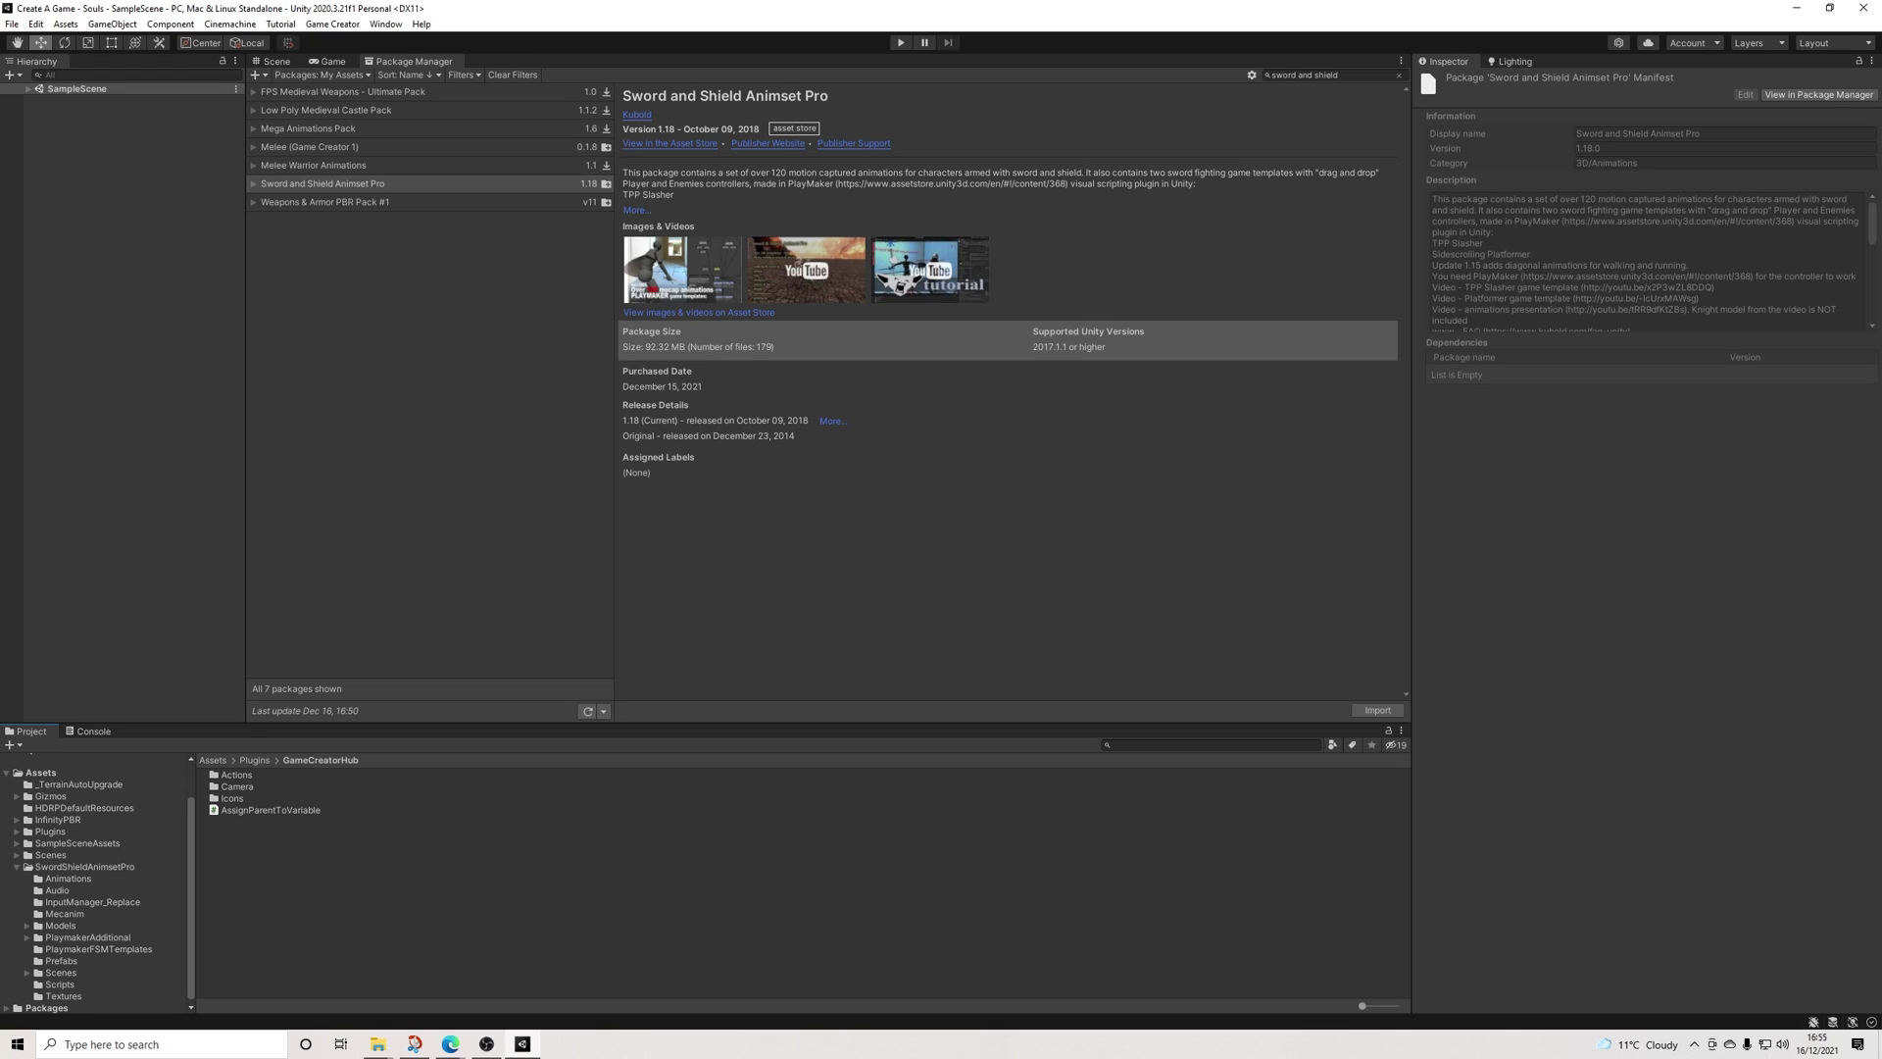
pyautogui.click(84, 867)
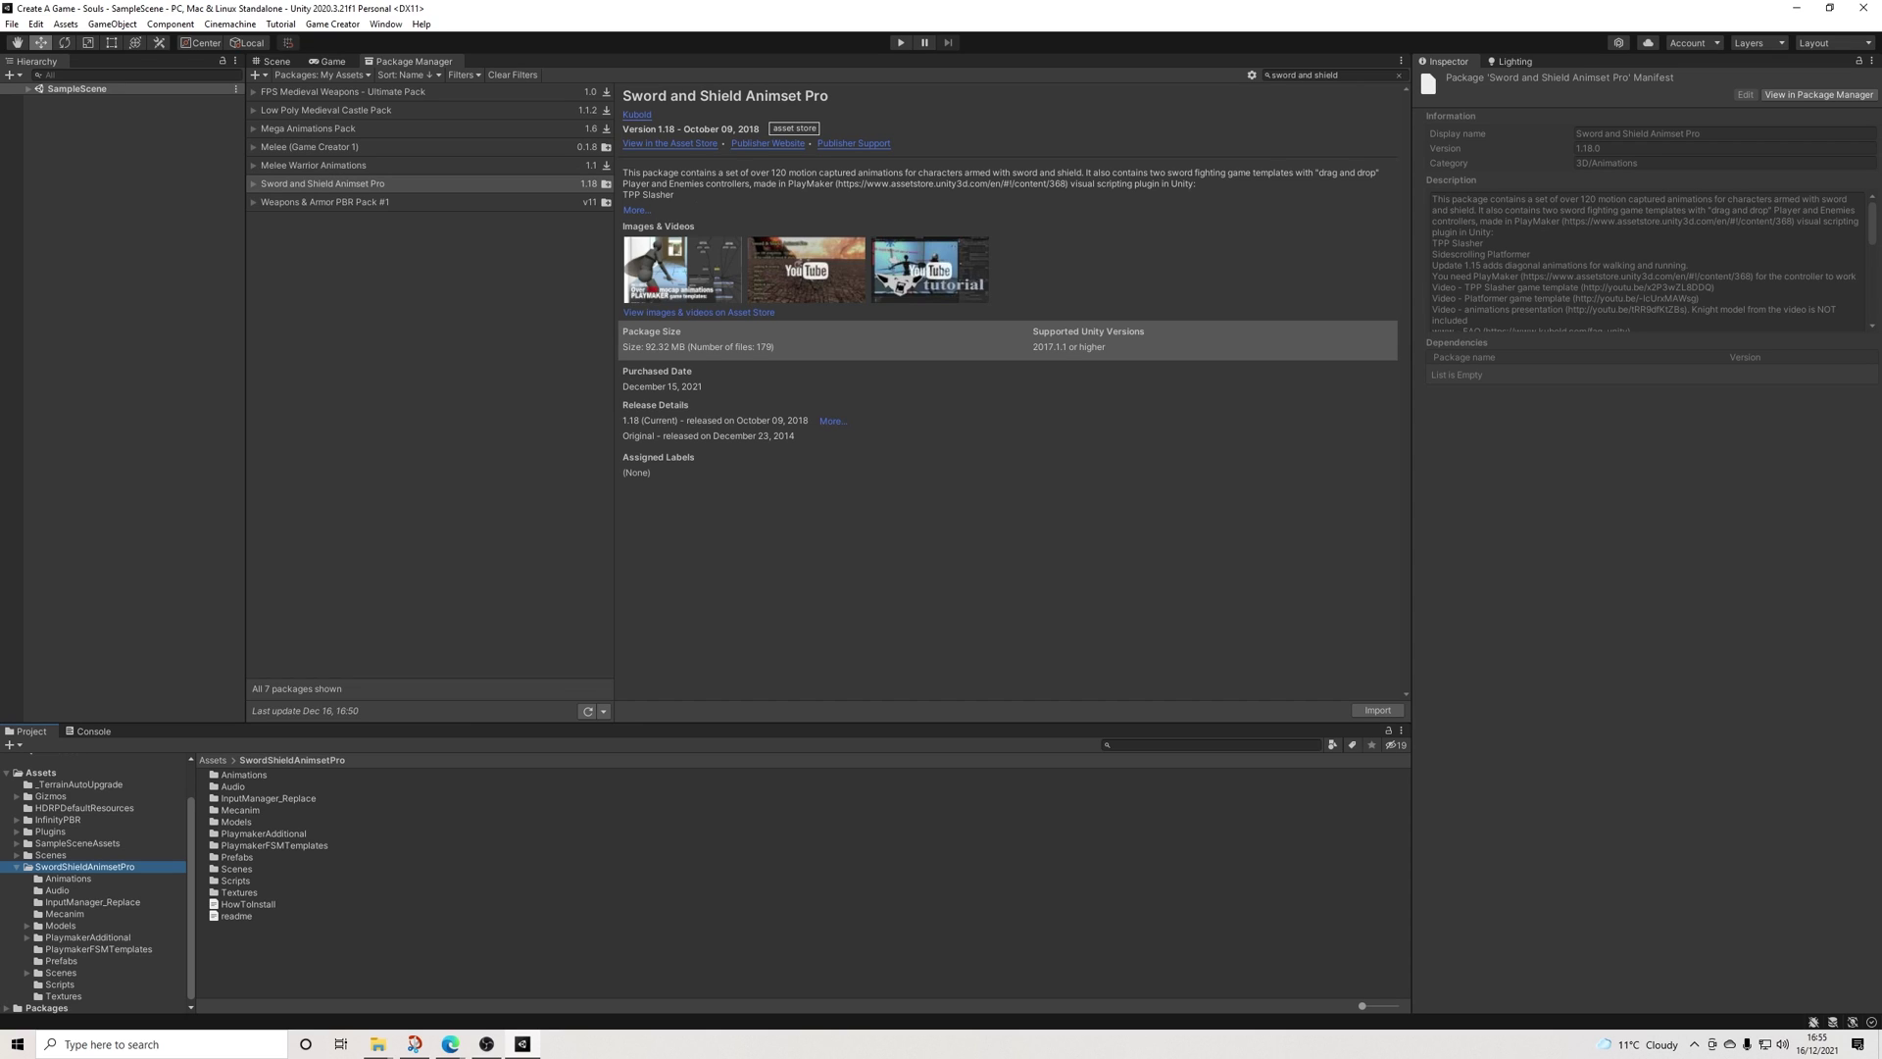
pyautogui.doubleClick(243, 775)
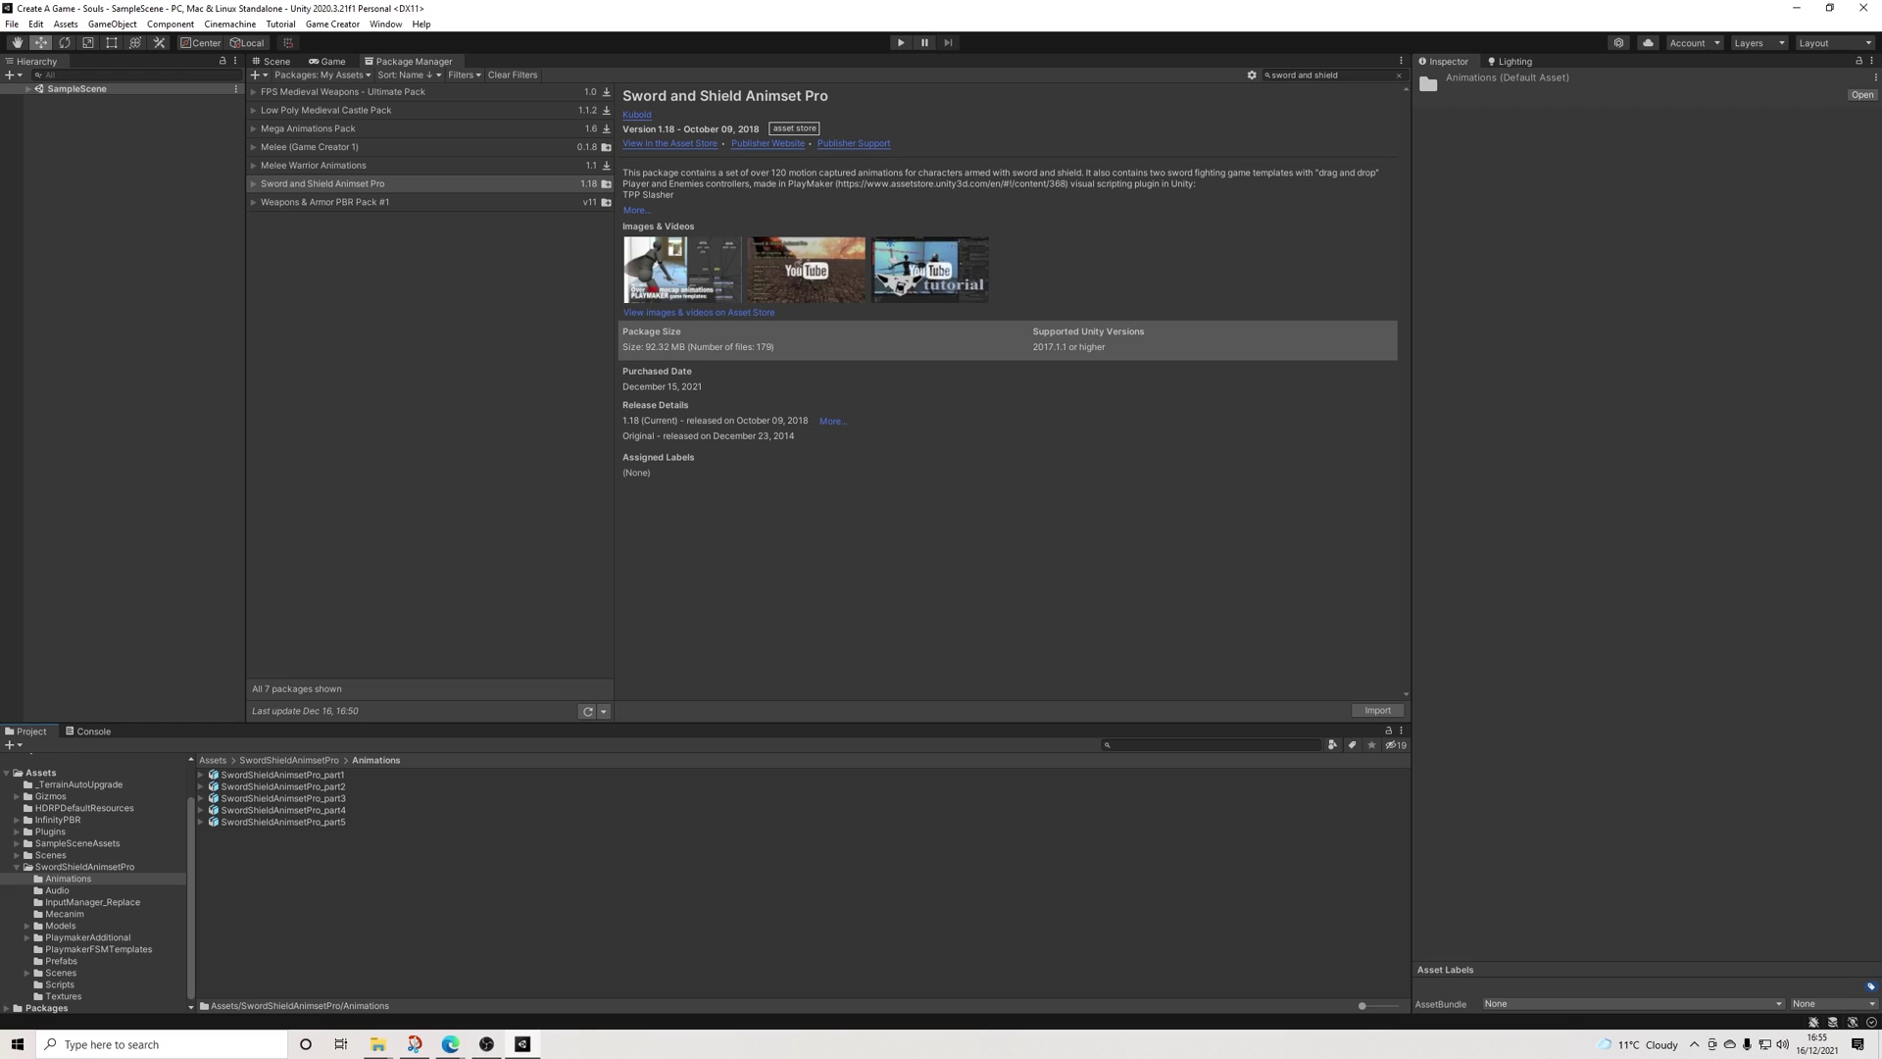
pyautogui.click(289, 760)
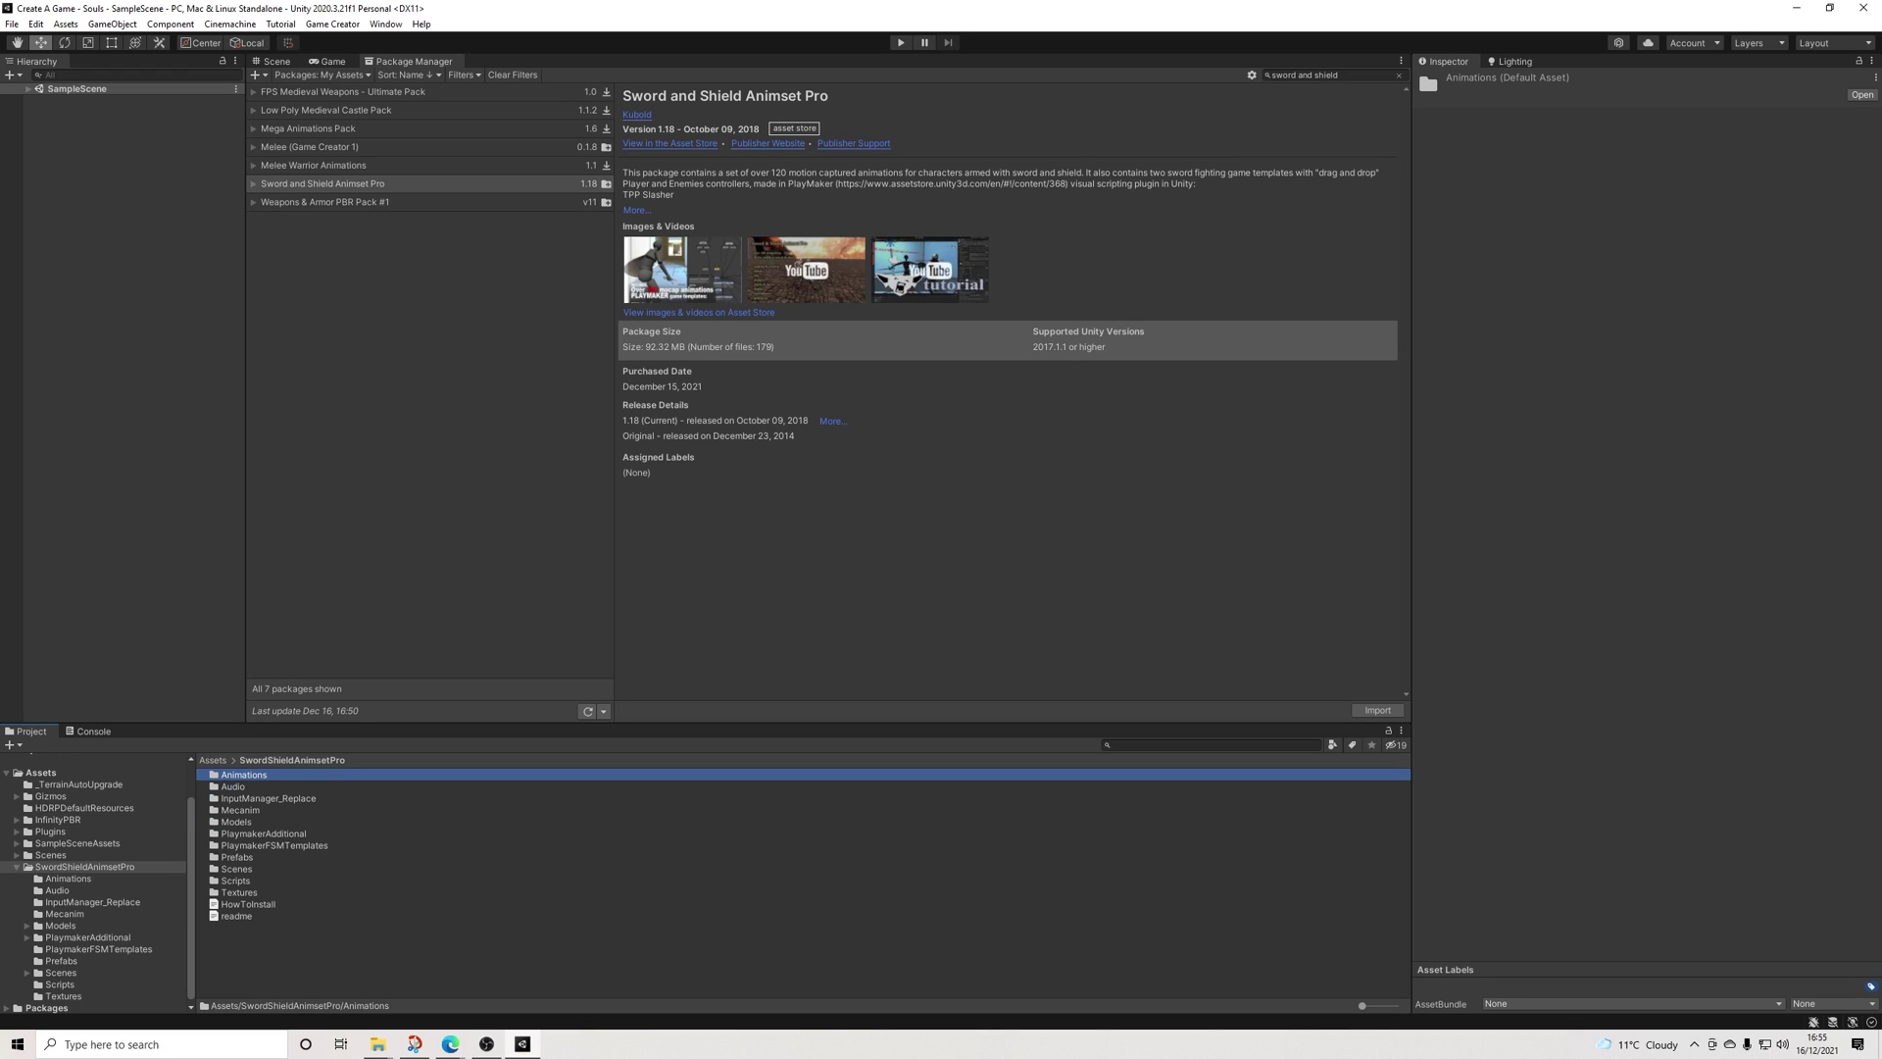
pyautogui.press('Down')
pyautogui.press('Return')
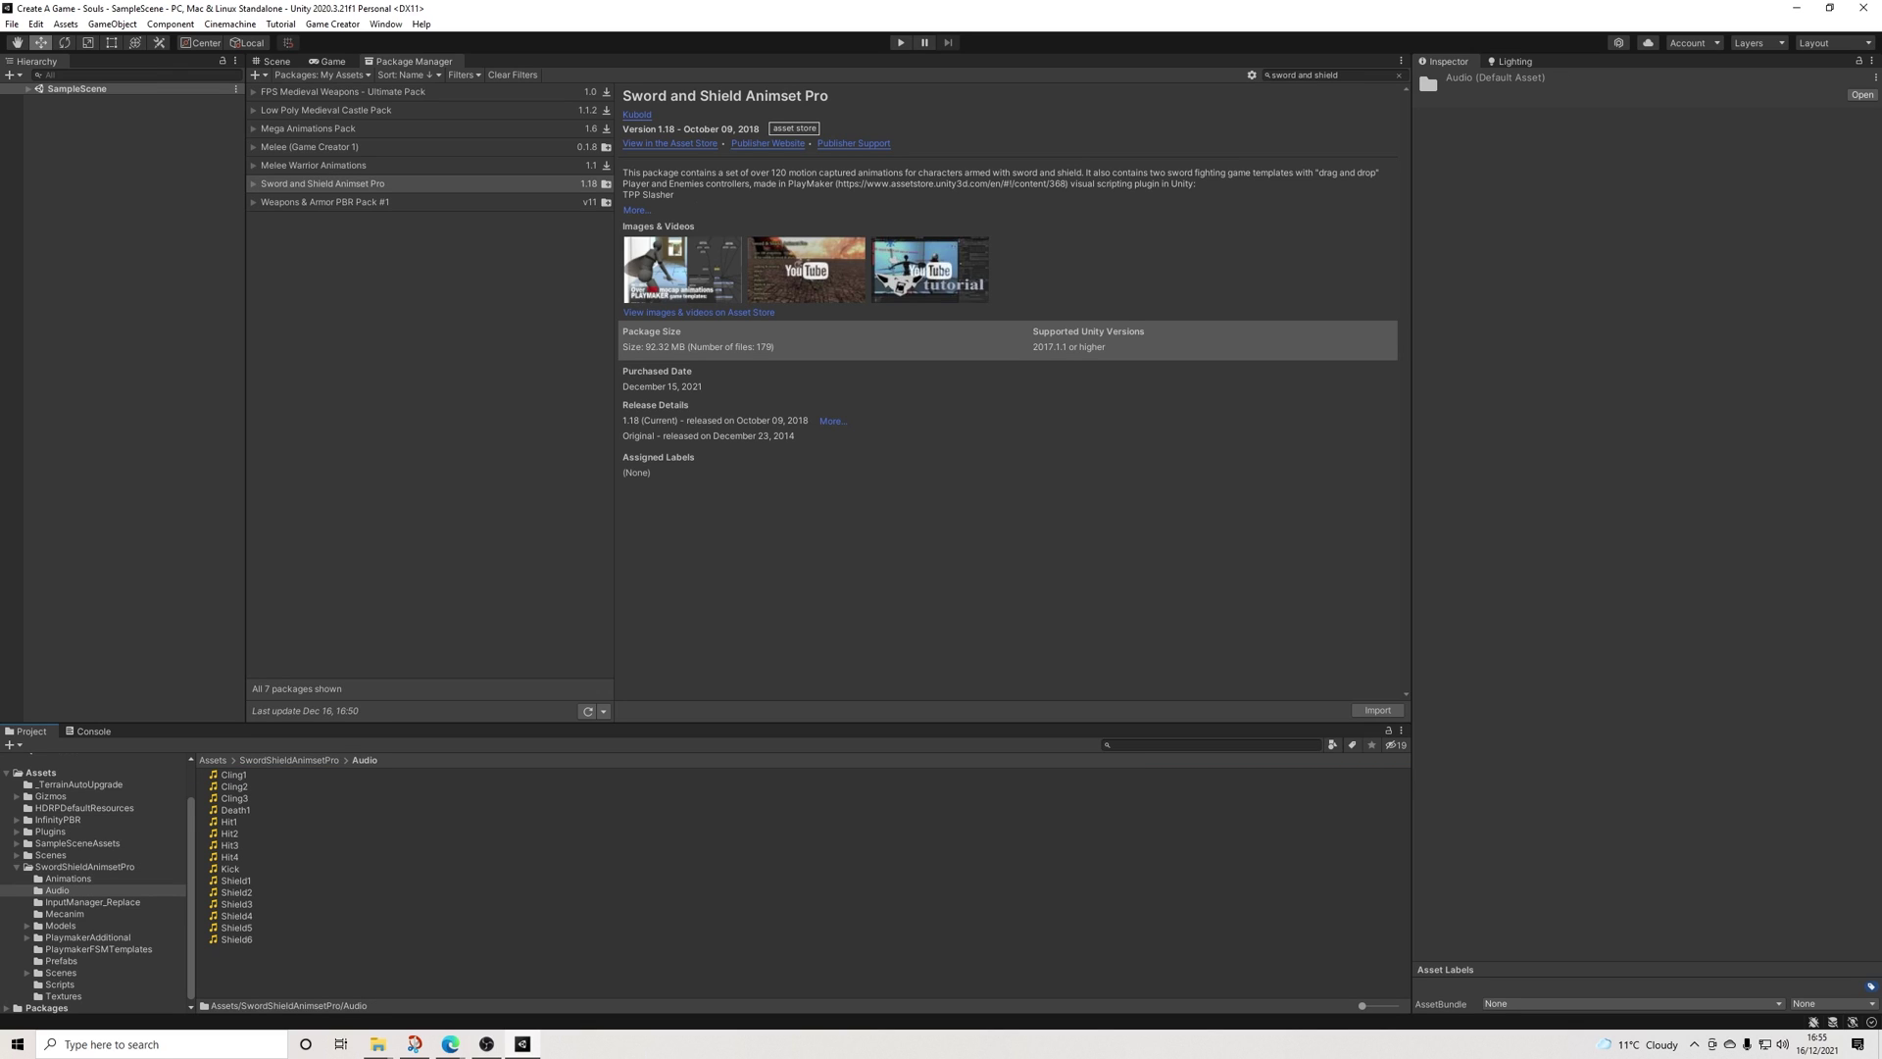
pyautogui.press('BackSpace')
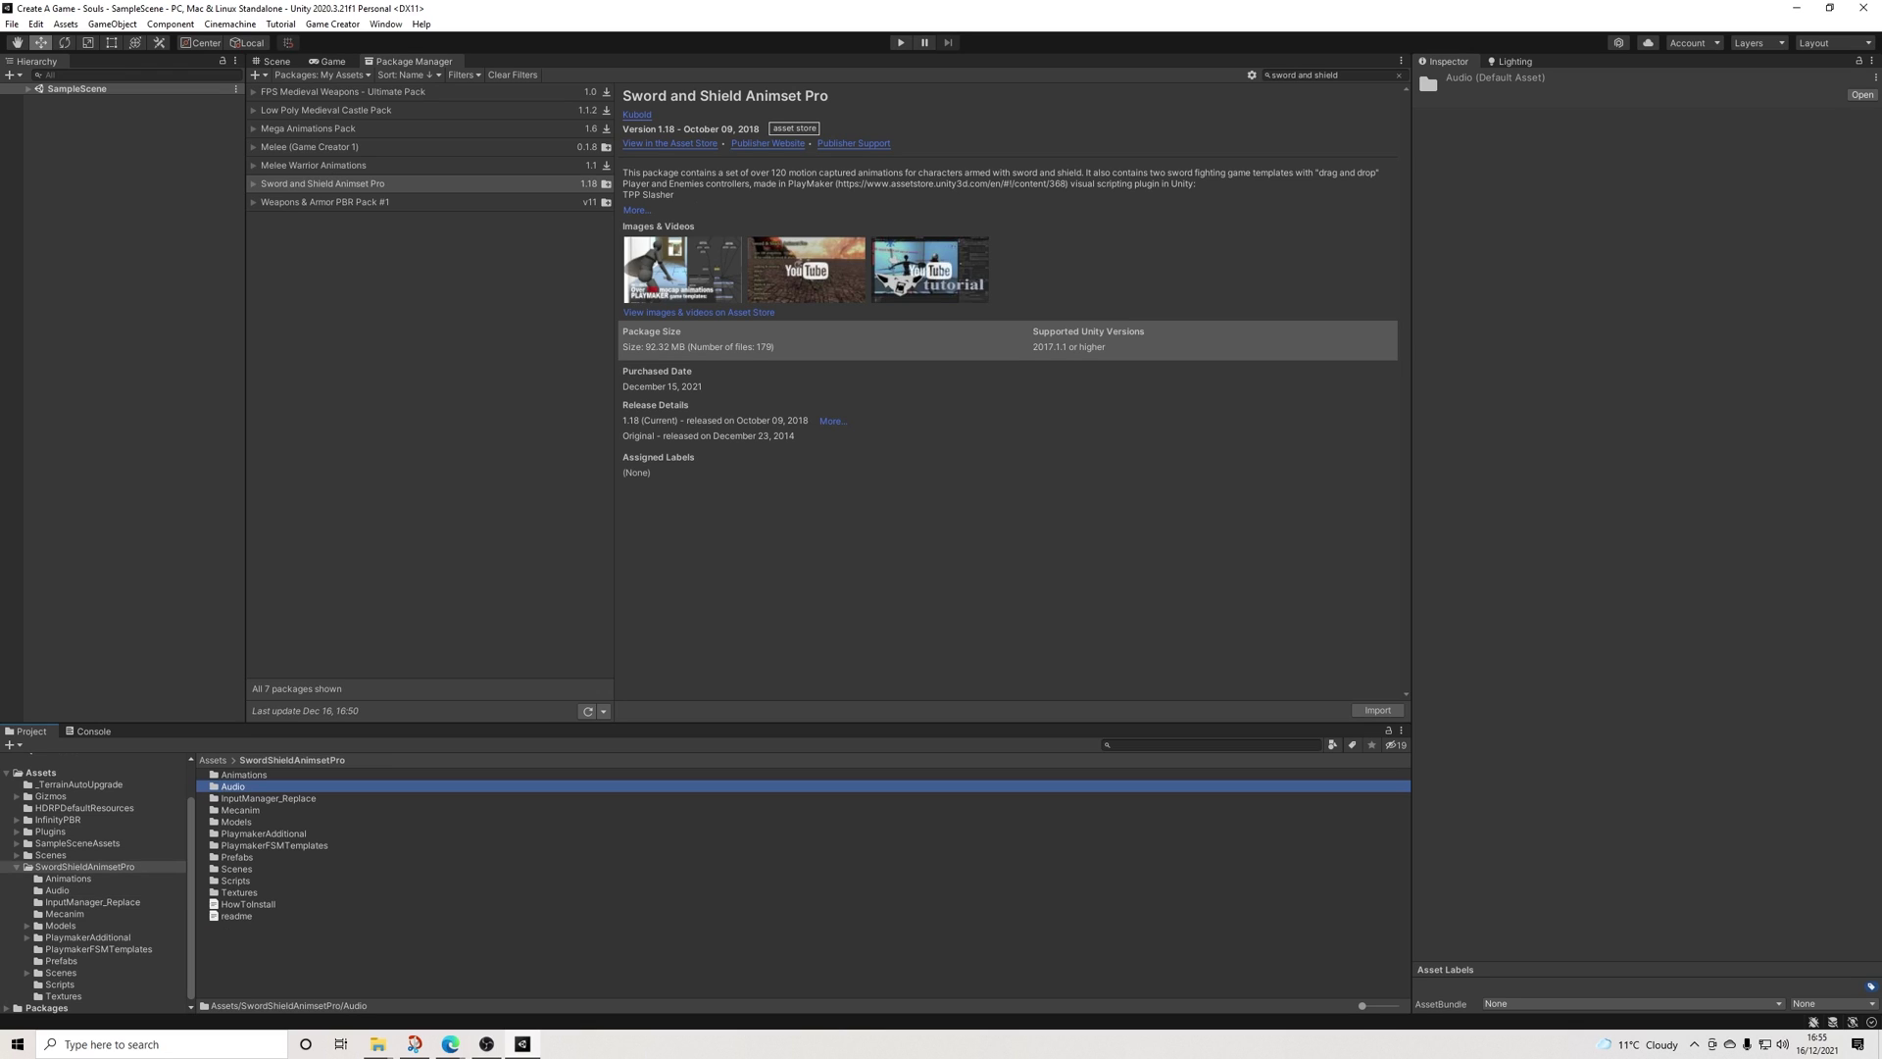
# Check the Models folder, then select the 11 items from InputManager_Replace to readme
pyautogui.press('Down')
pyautogui.press('Down')
pyautogui.press('Down')
pyautogui.press('Return')
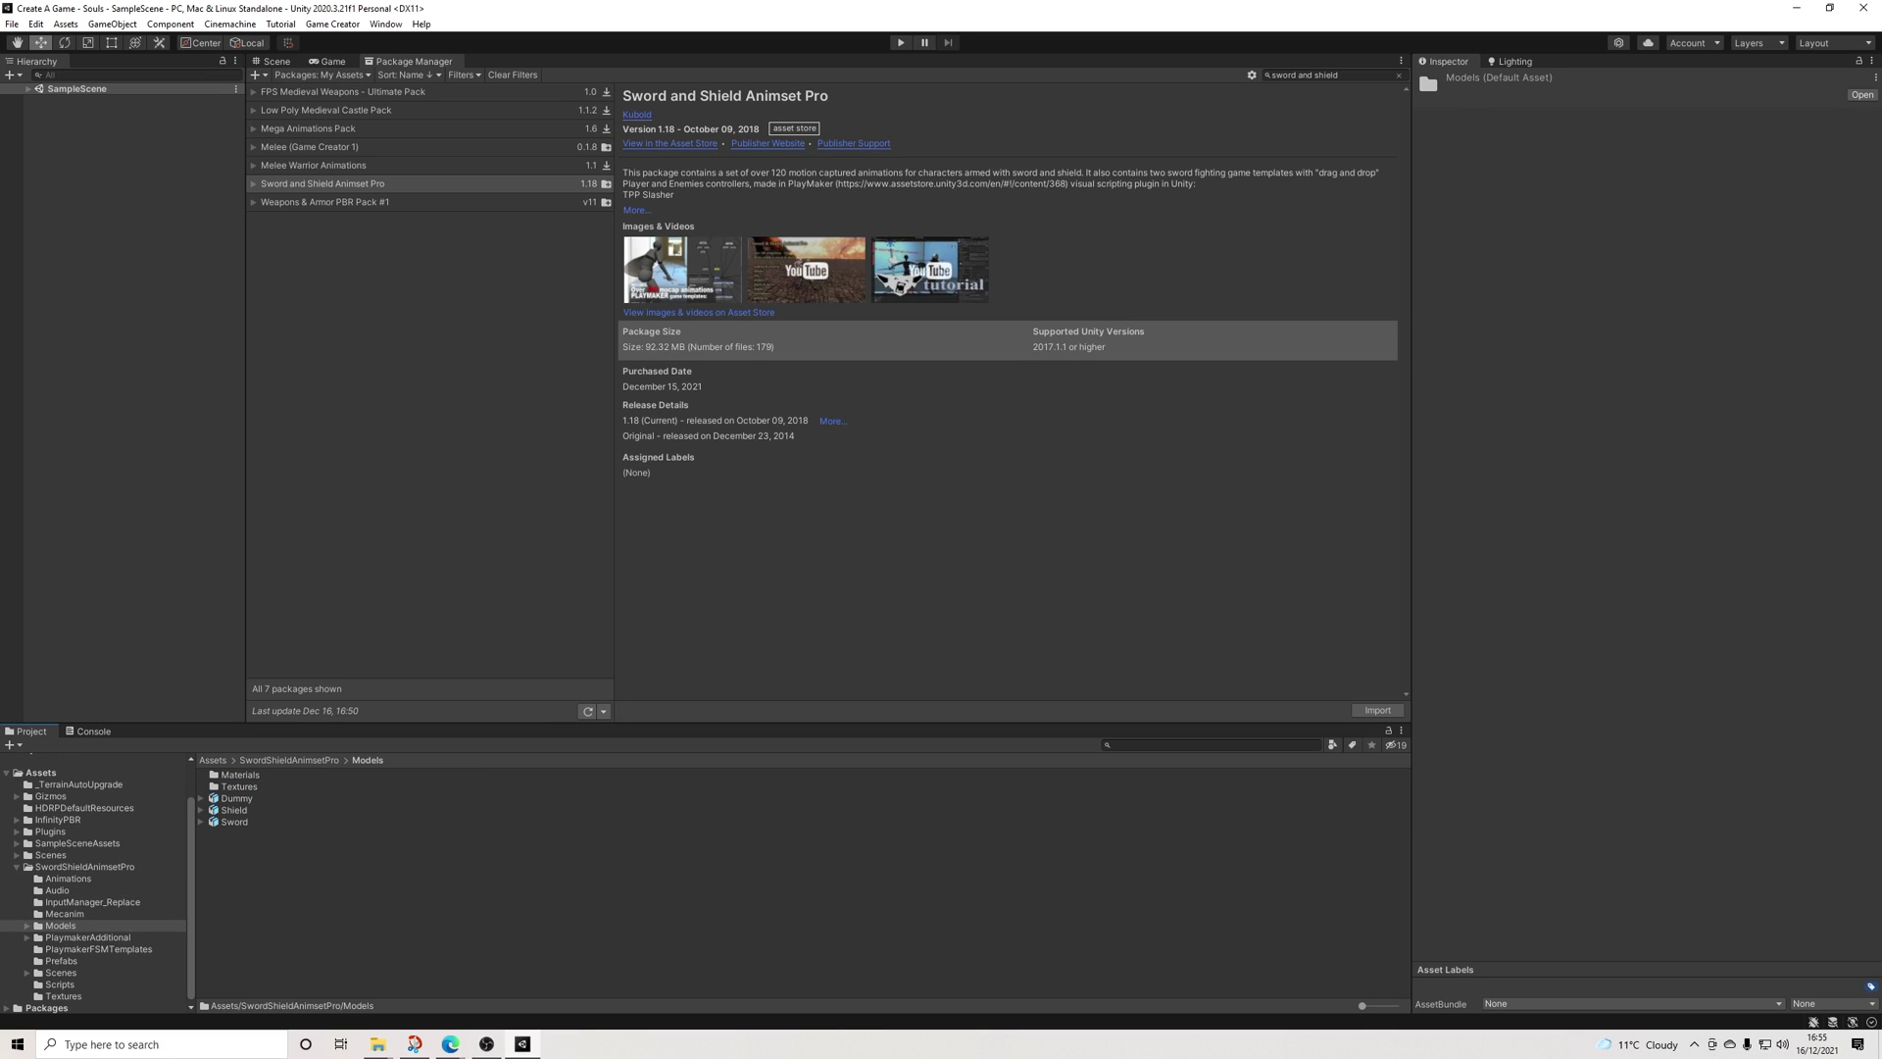
pyautogui.press('Up')
pyautogui.press('Up')
pyautogui.press('Up')
pyautogui.press('Up')
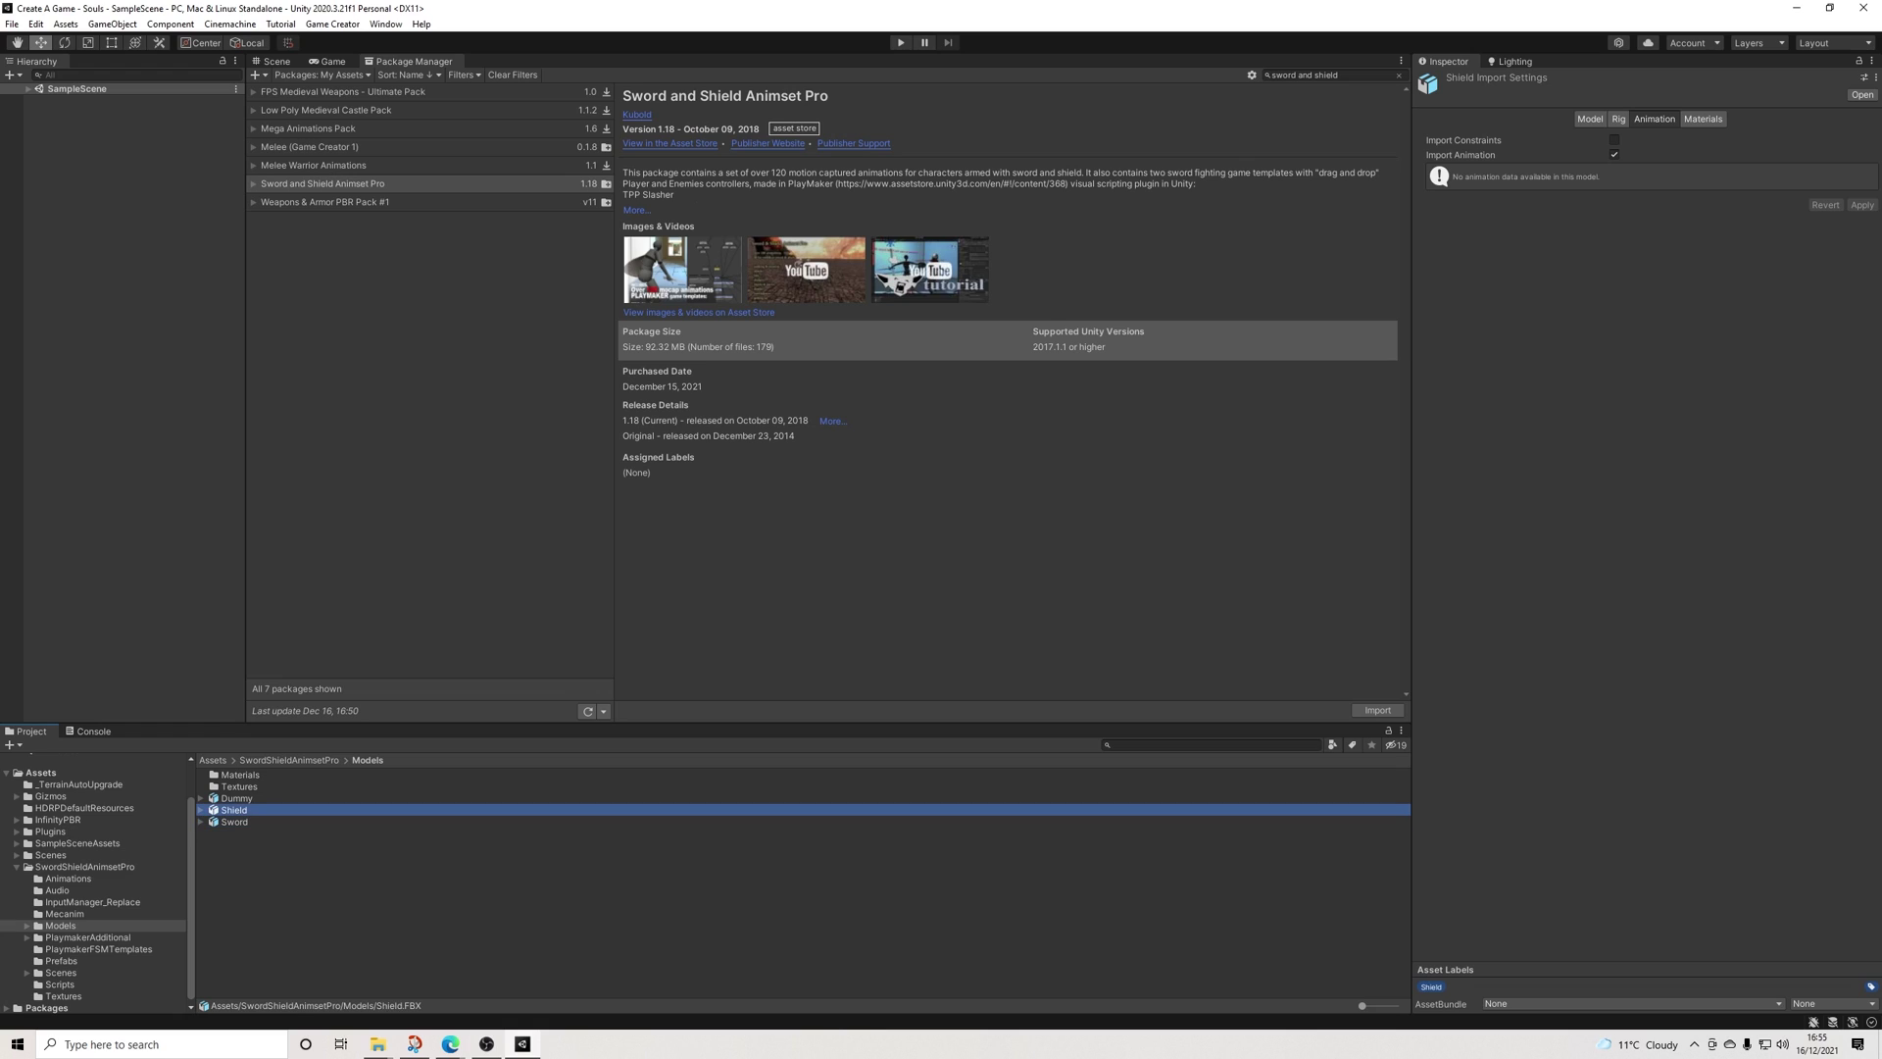
pyautogui.press('Down')
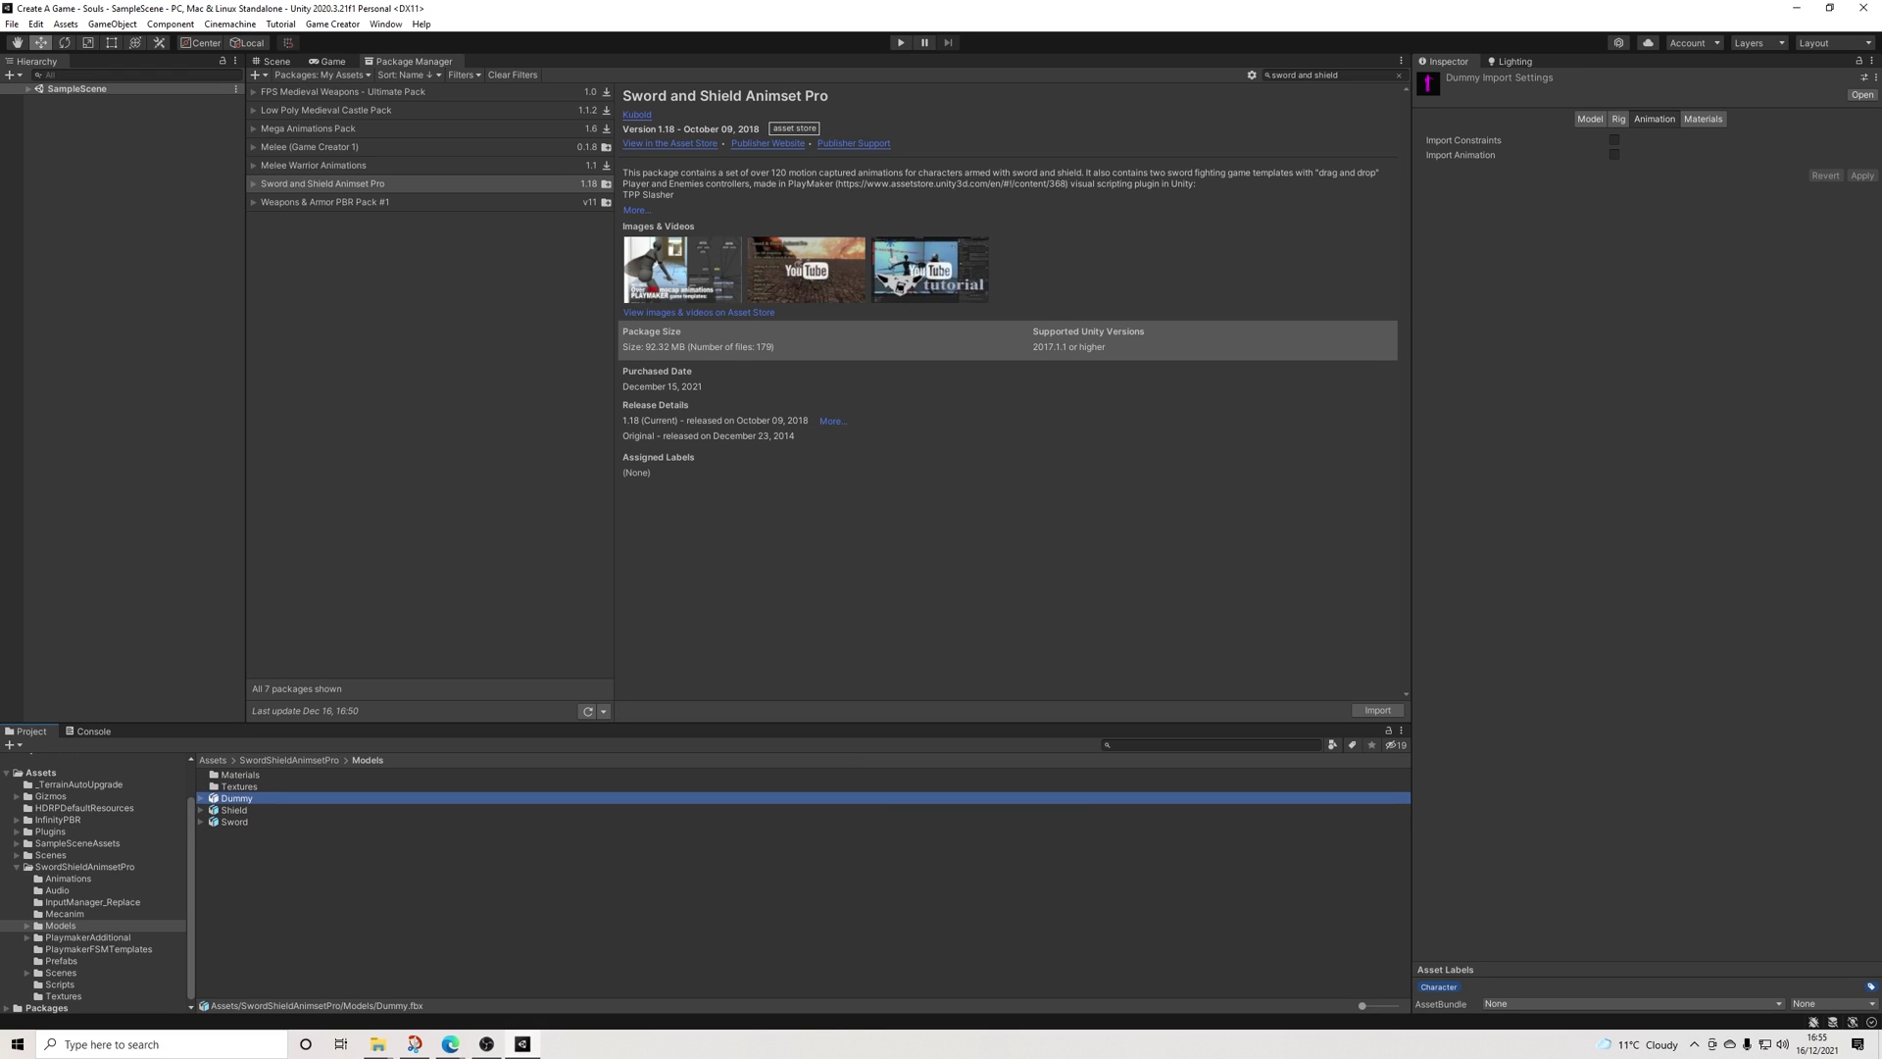
pyautogui.click(277, 760)
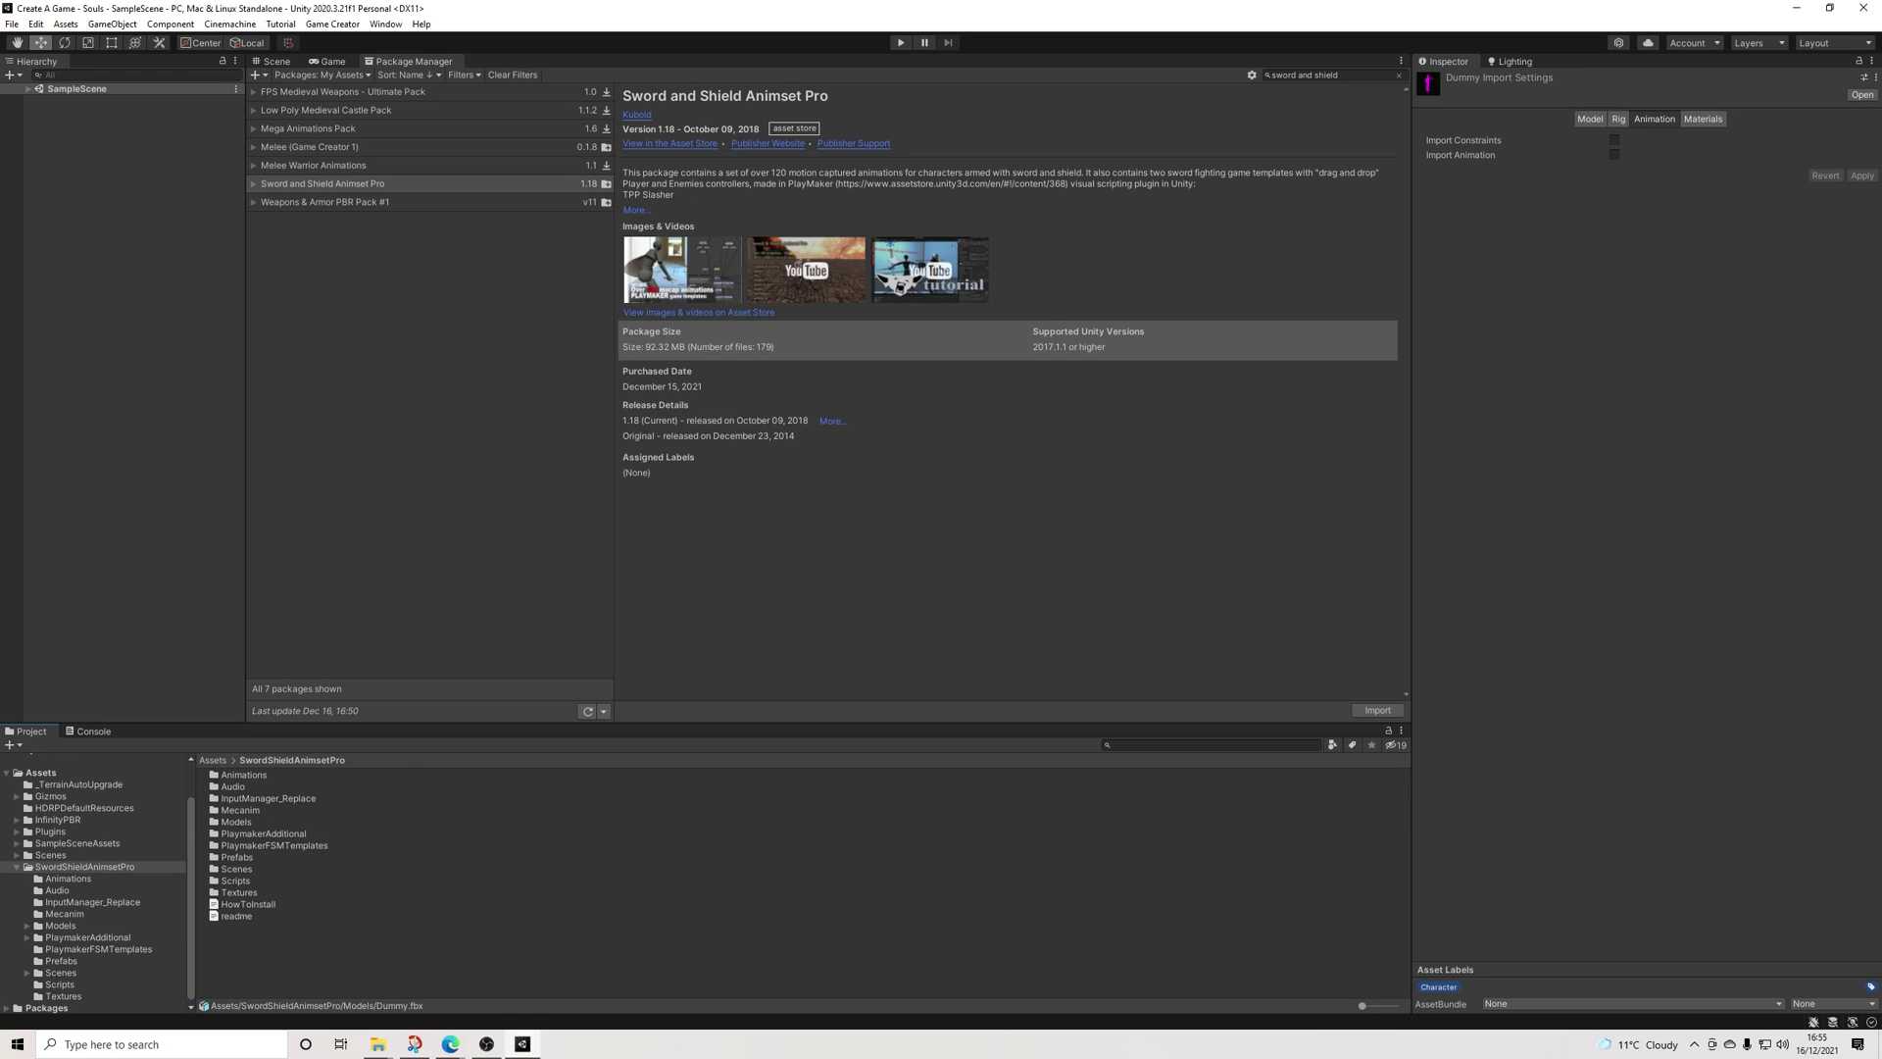
pyautogui.click(269, 798)
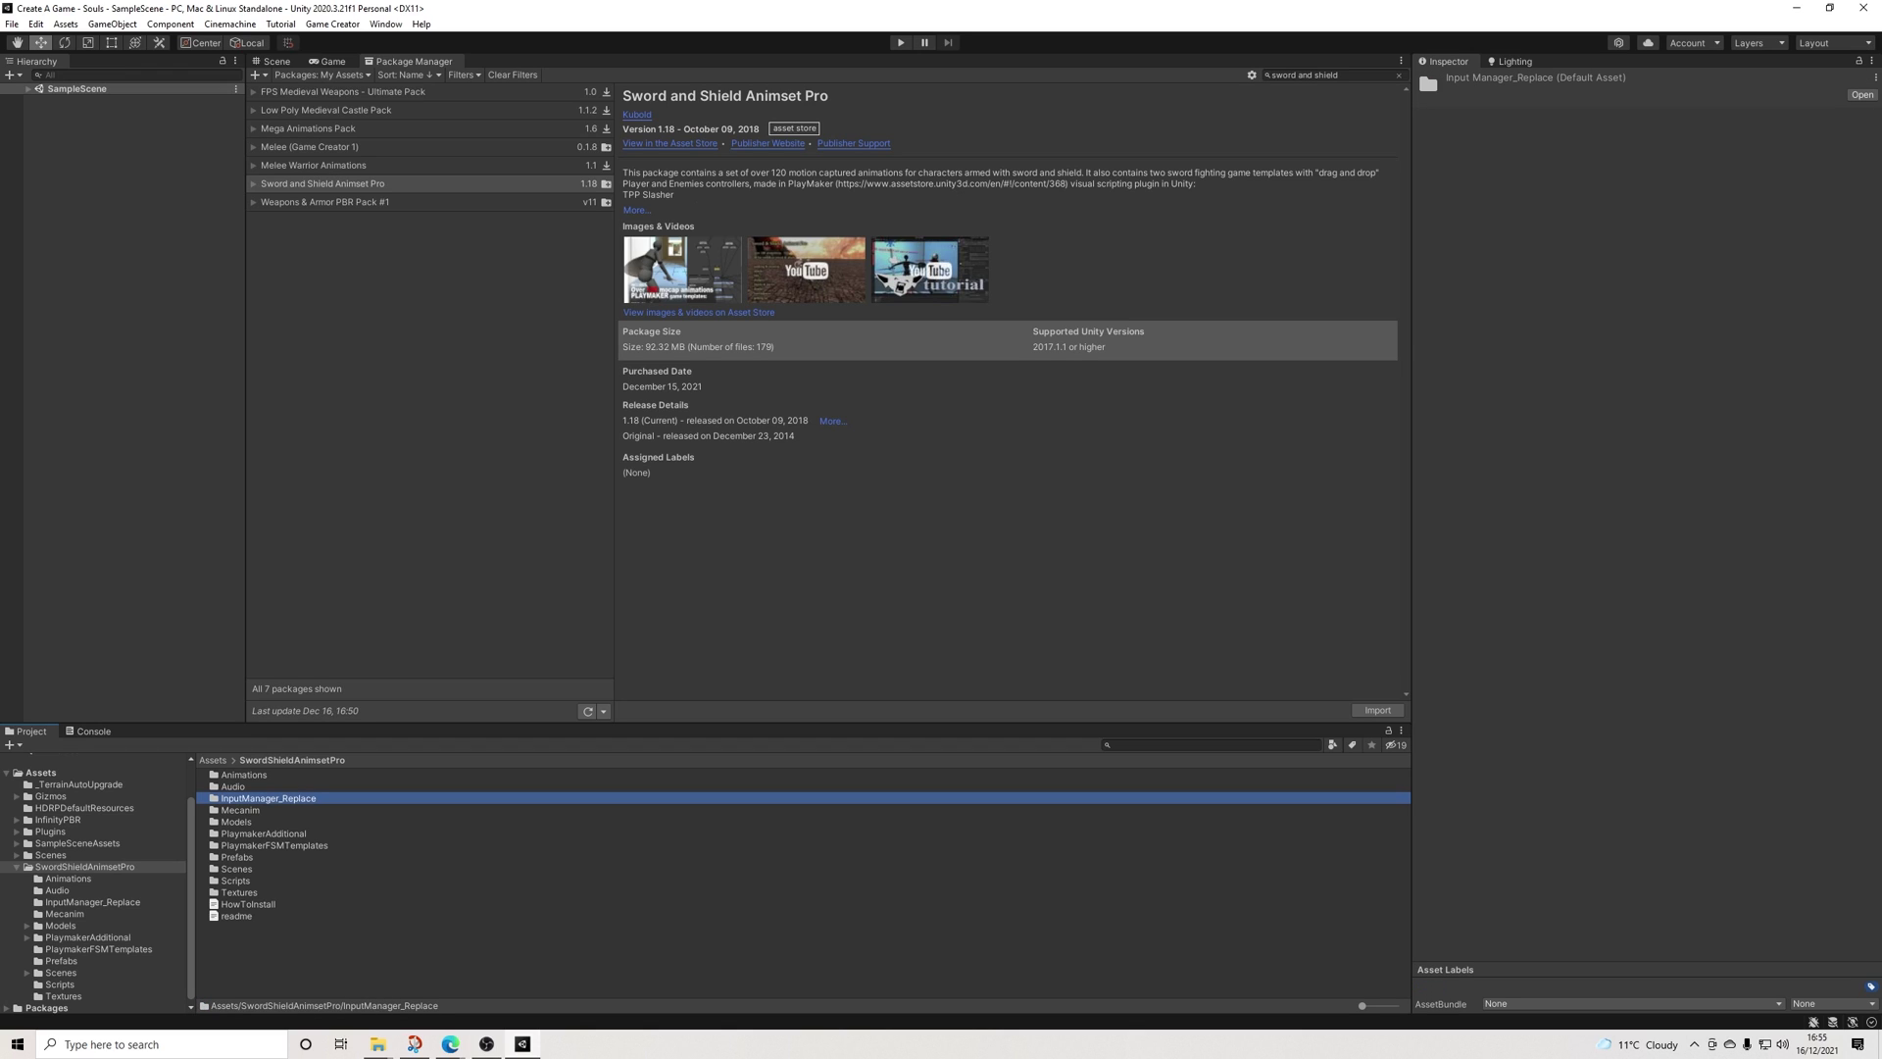
pyautogui.click(236, 915)
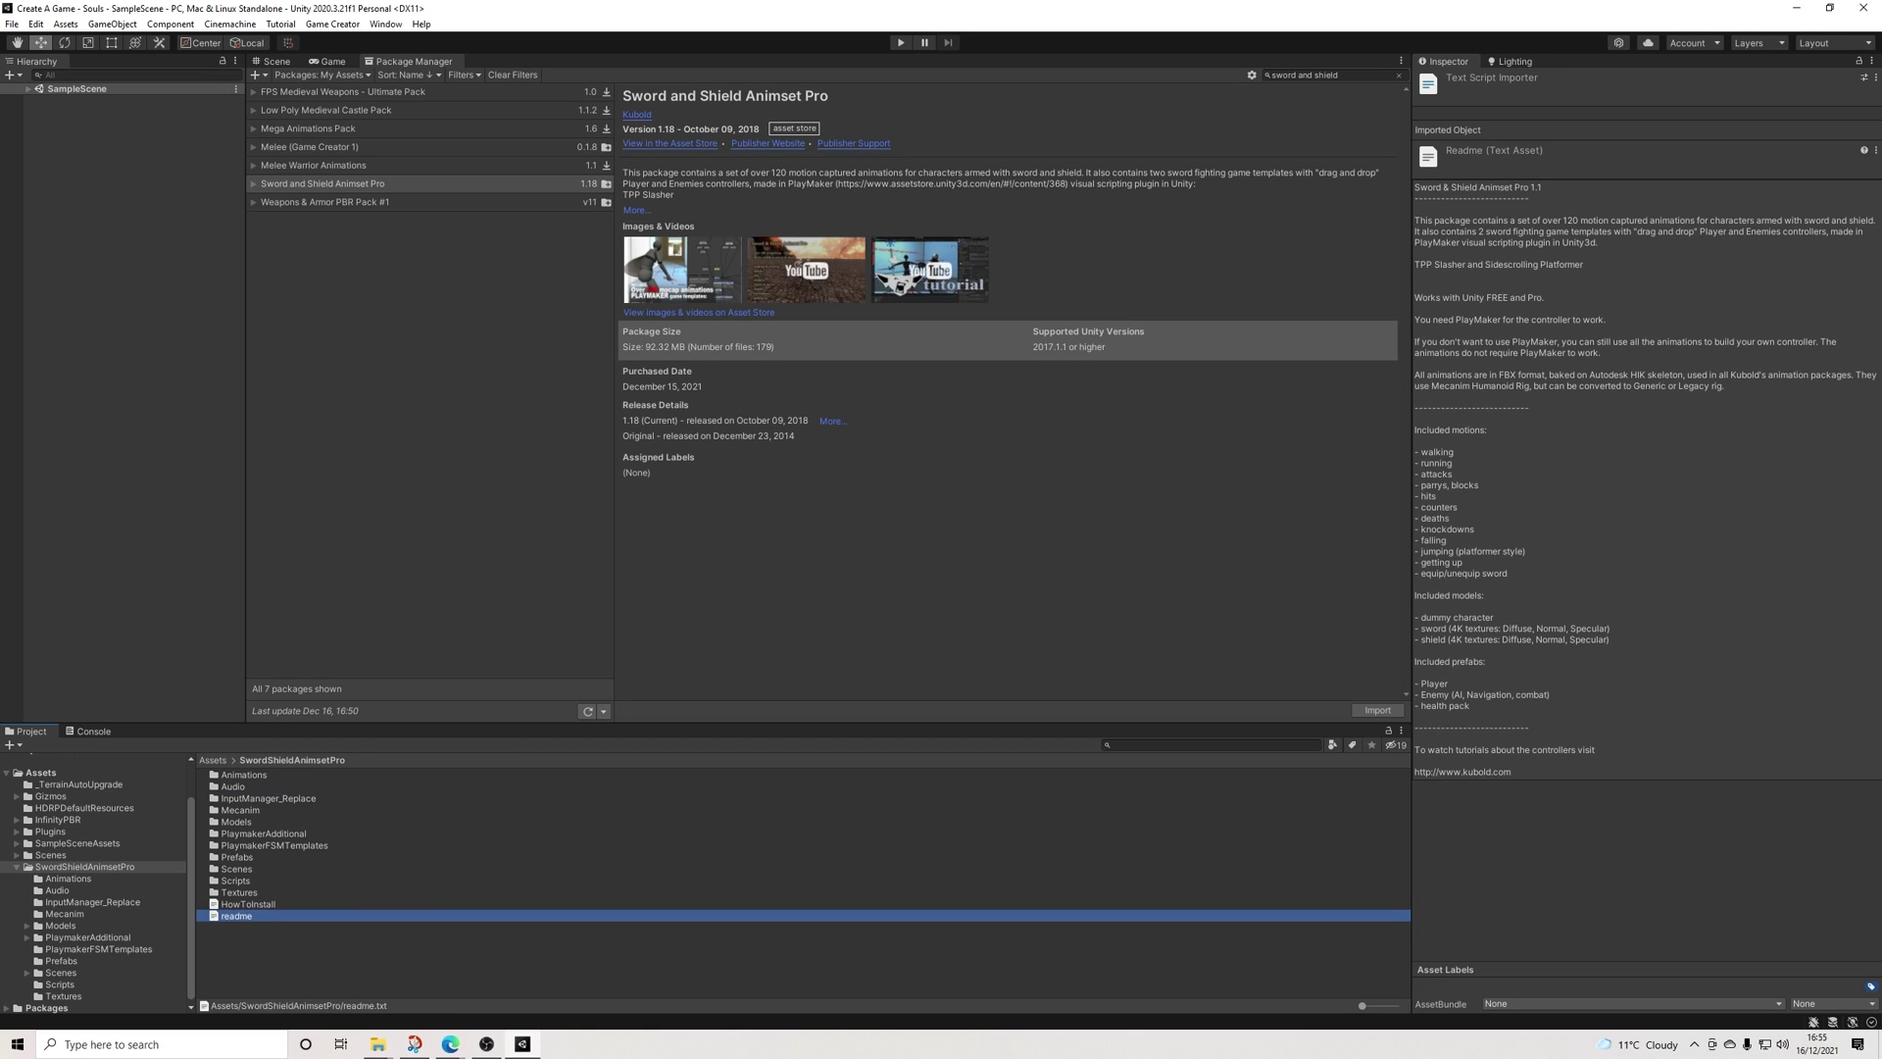
pyautogui.keyDown('shift'); pyautogui.click(269, 798); pyautogui.keyUp('shift')
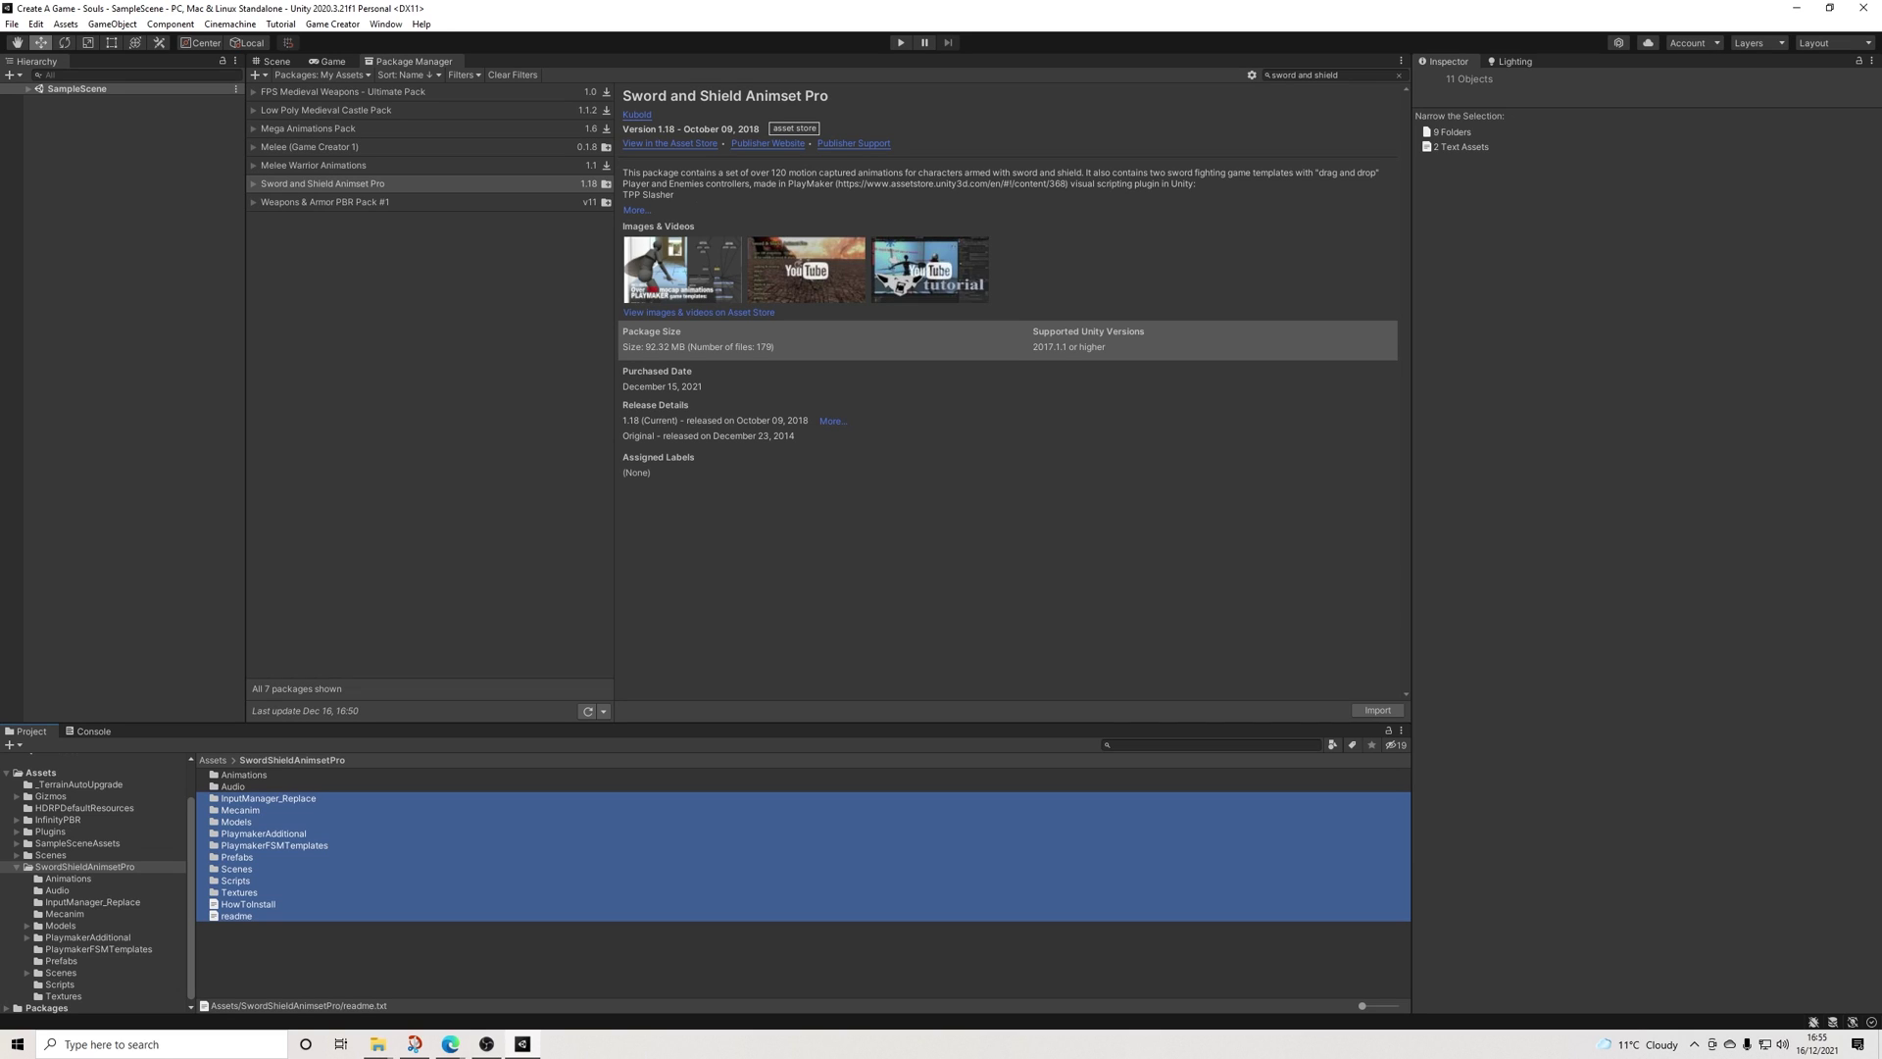
# Delete the 11 selected items, check the Console for errors, and collapse SwordShieldAnimsetPro
pyautogui.press('Delete')
pyautogui.press('Return')
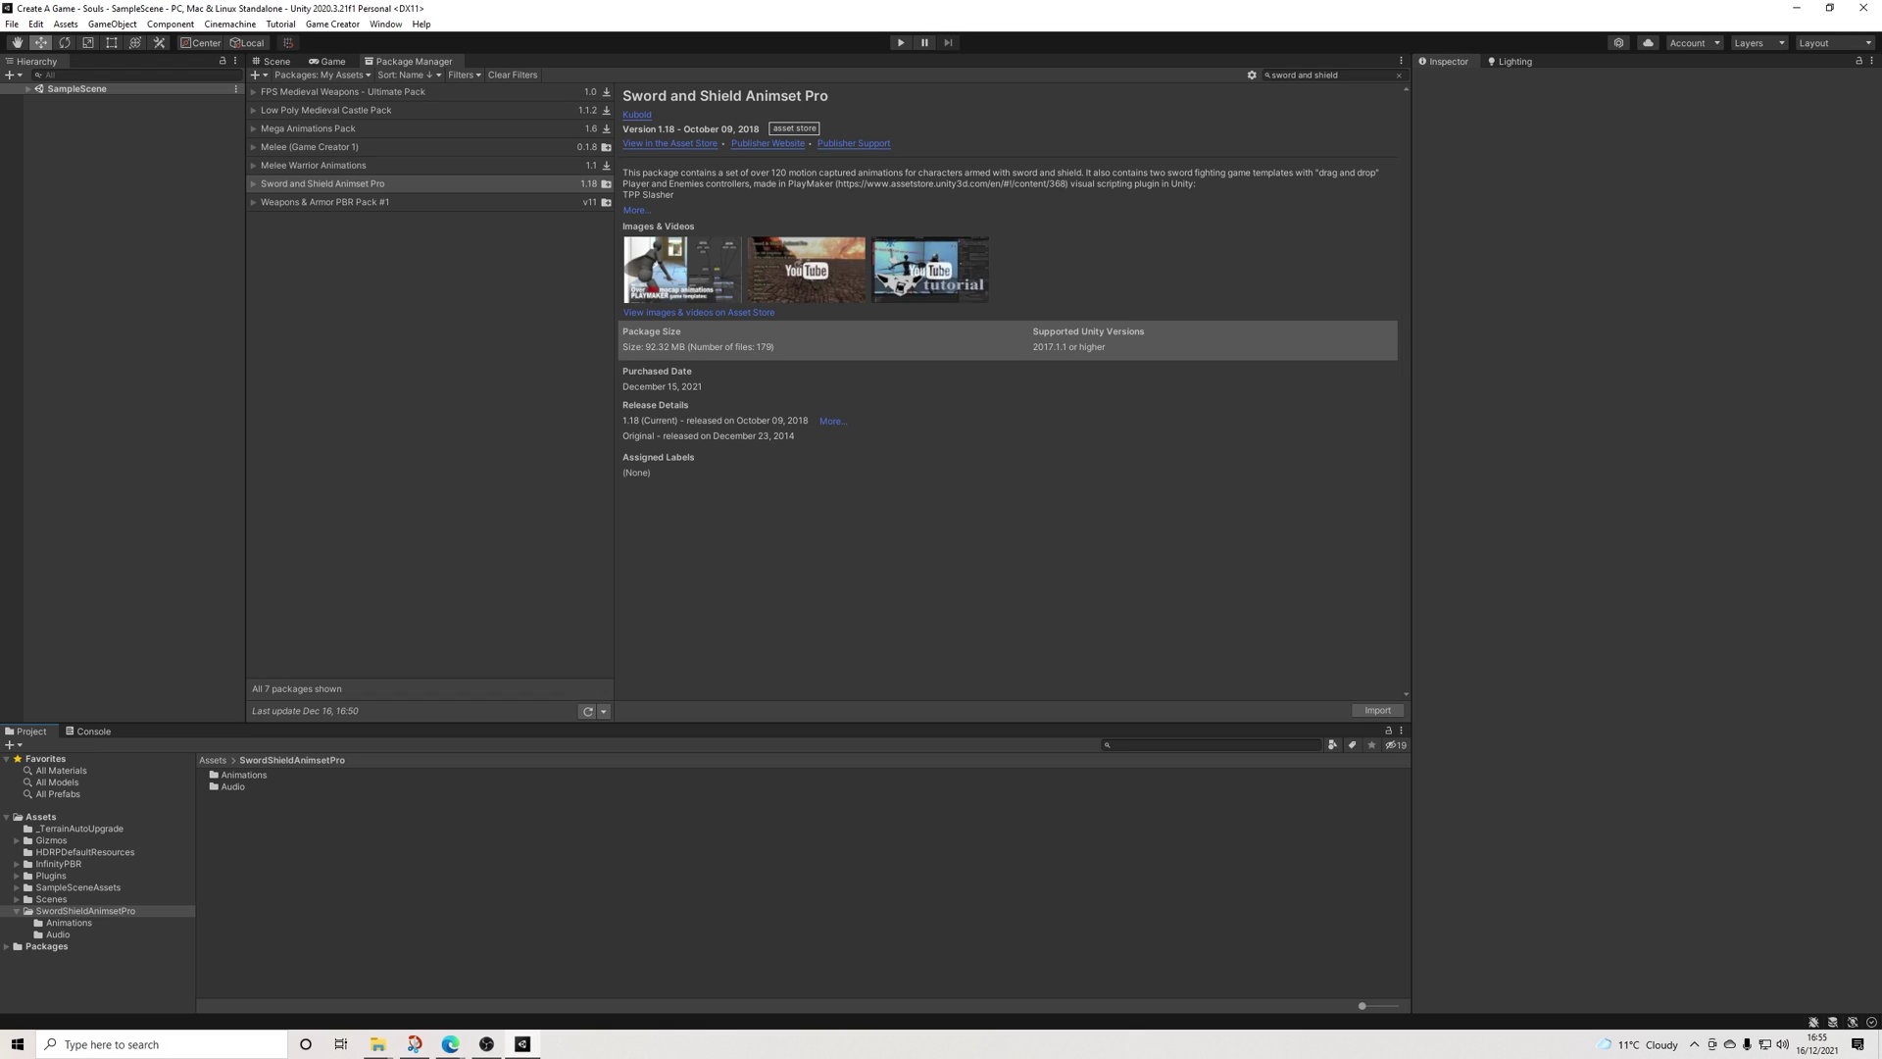
pyautogui.click(93, 731)
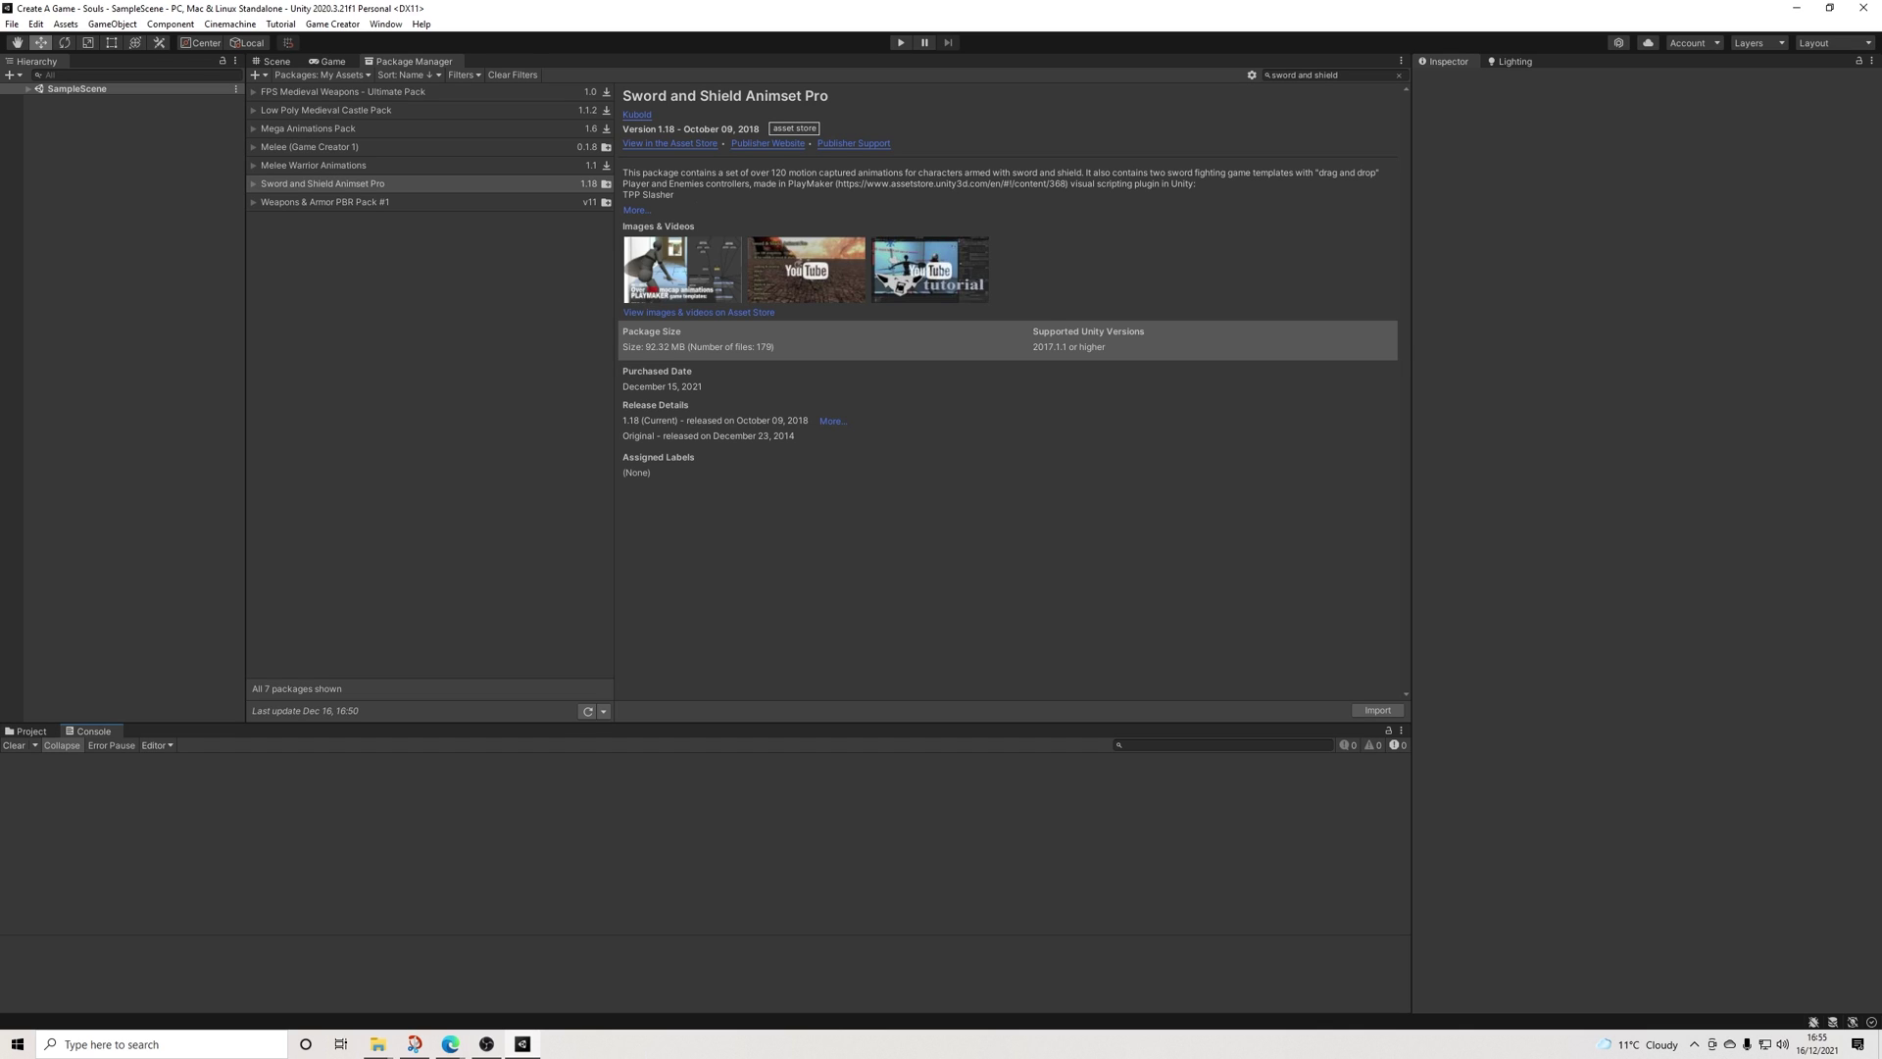
pyautogui.hotkey('ctrl', '5')
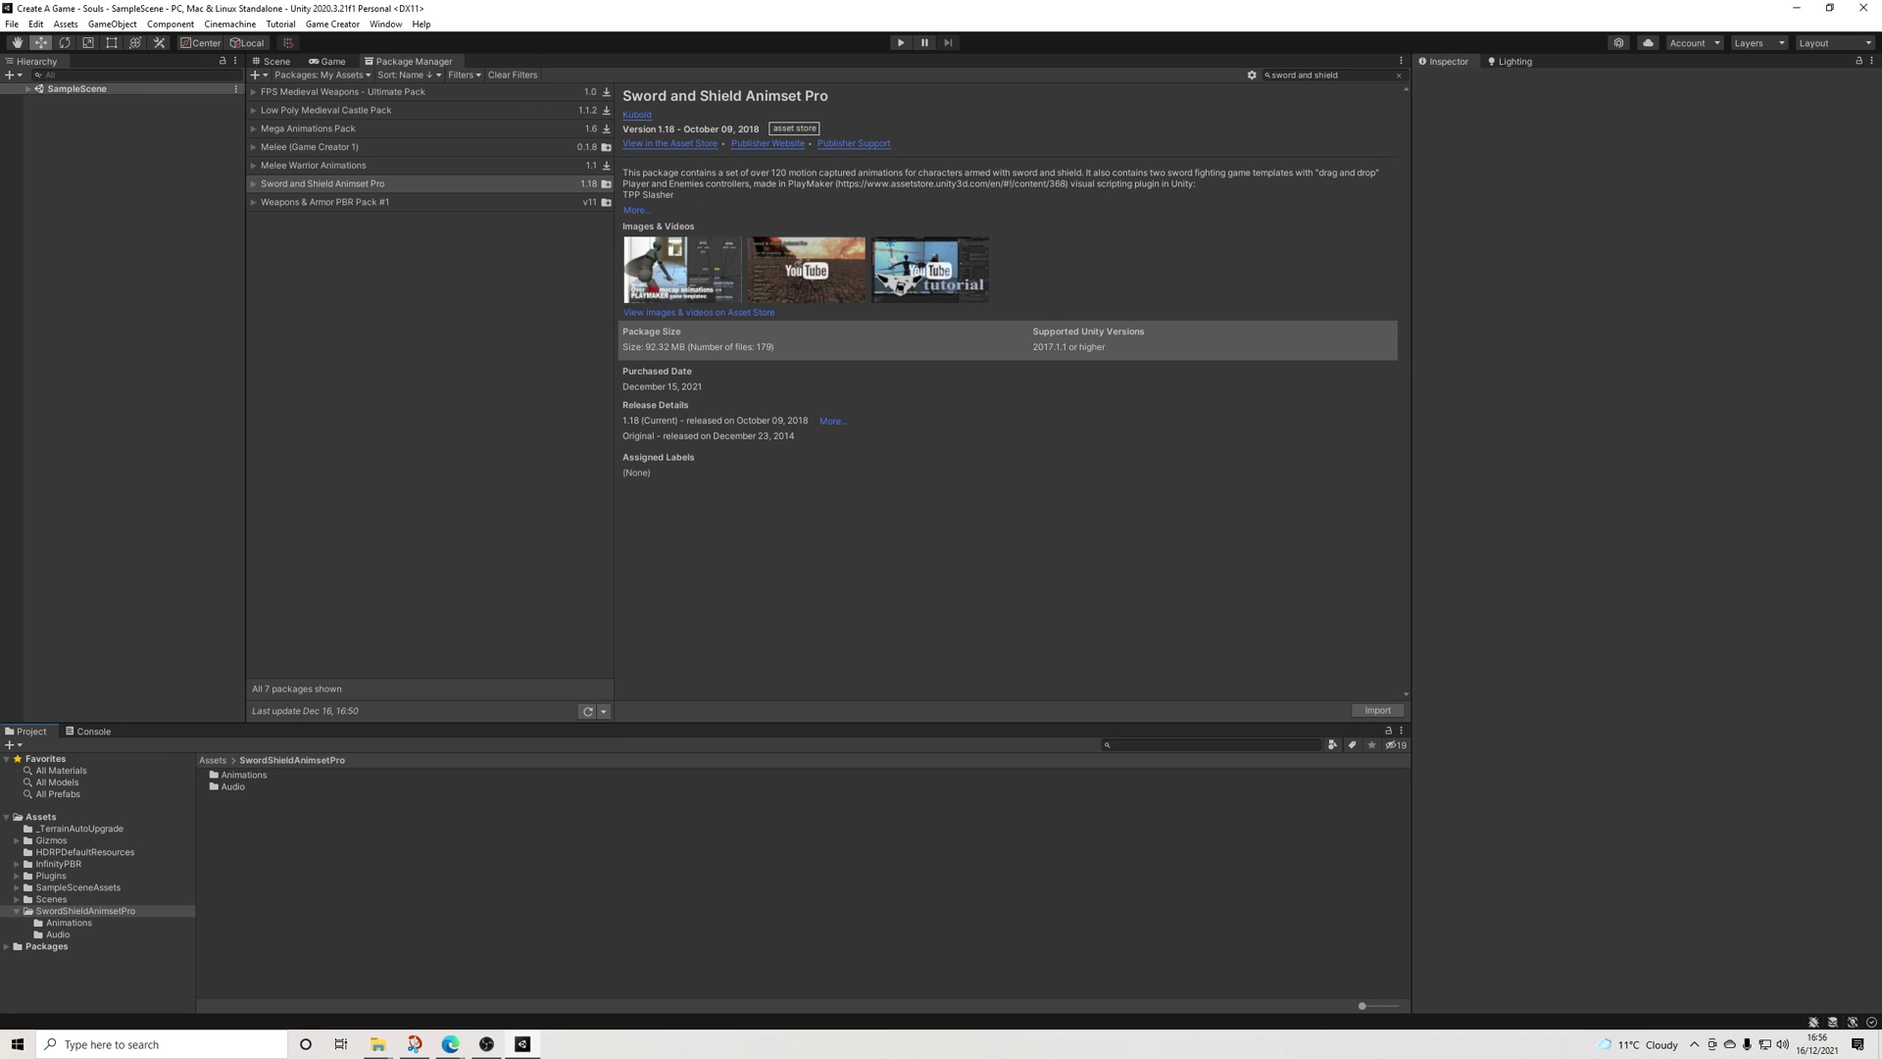
pyautogui.press('Left')
pyautogui.click(59, 863)
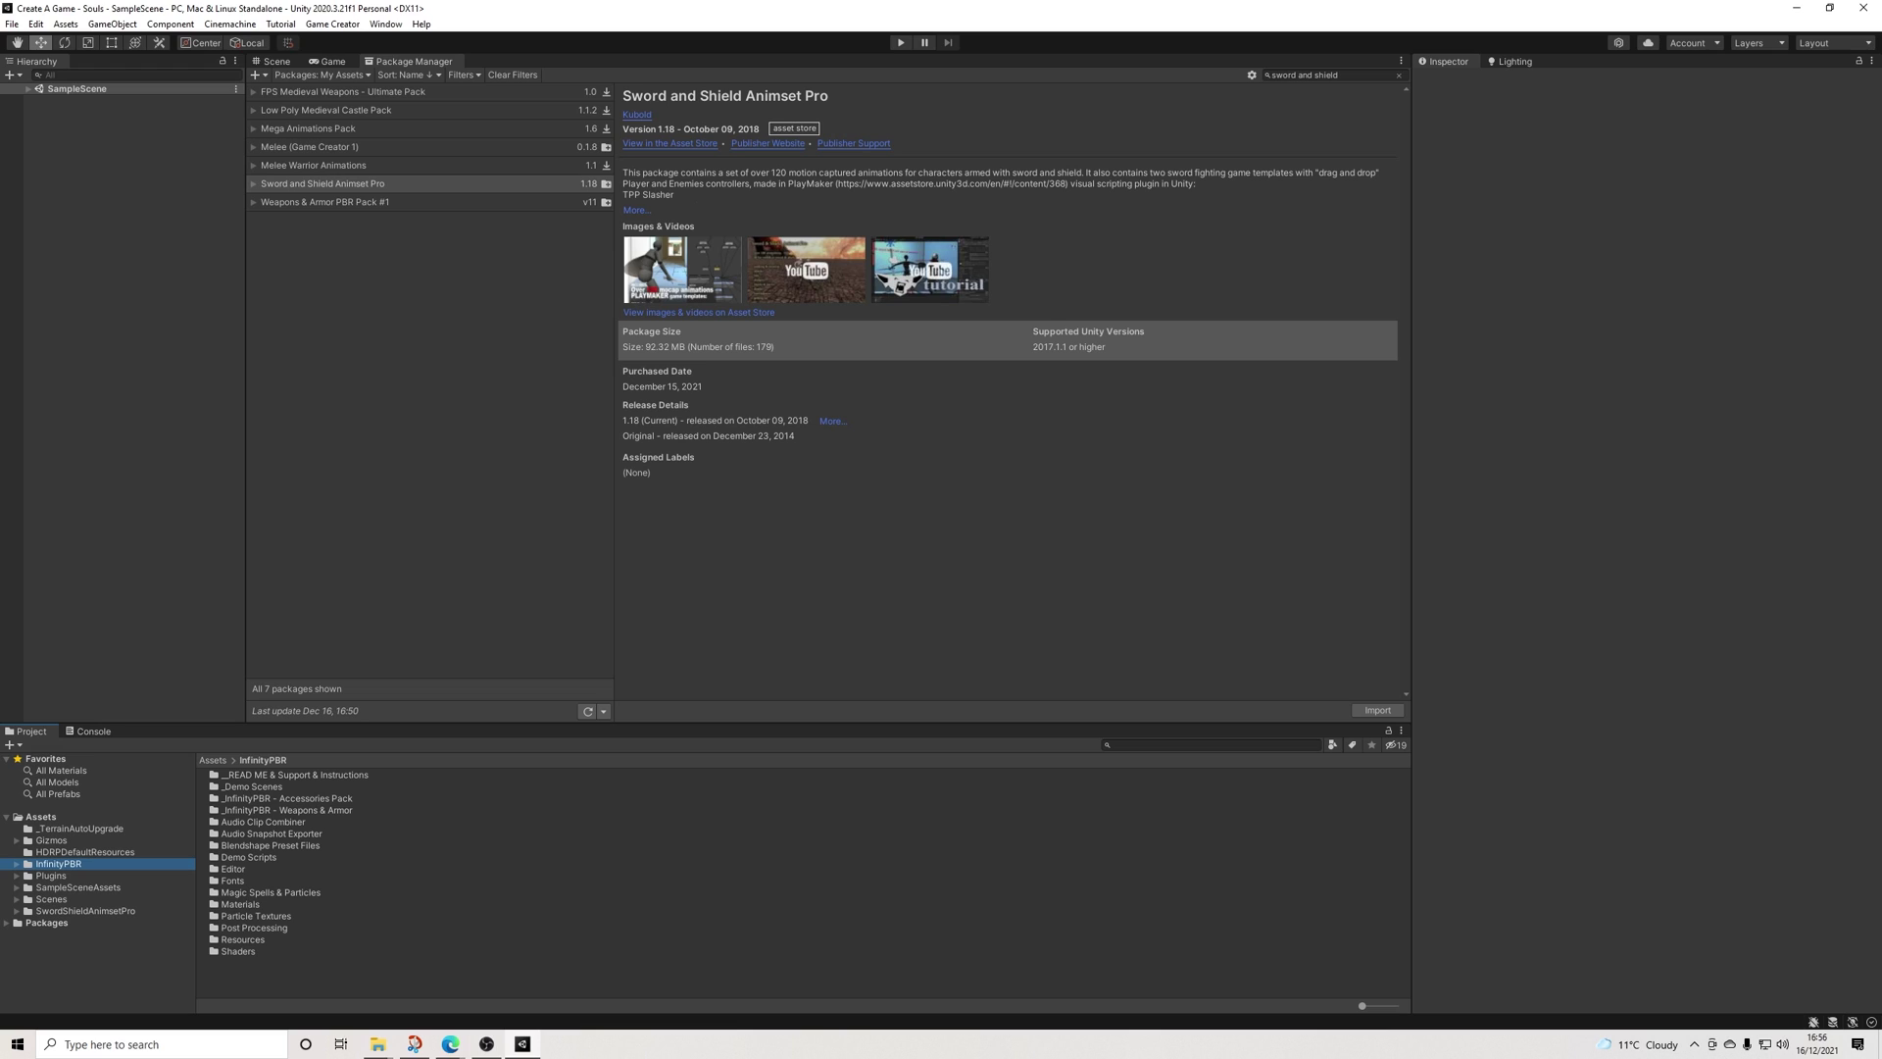
# Inspect the SFB_GlowingEmissive and SFB_HairAndFur shaders in InfinityPBR's Shaders folder
pyautogui.doubleClick(238, 951)
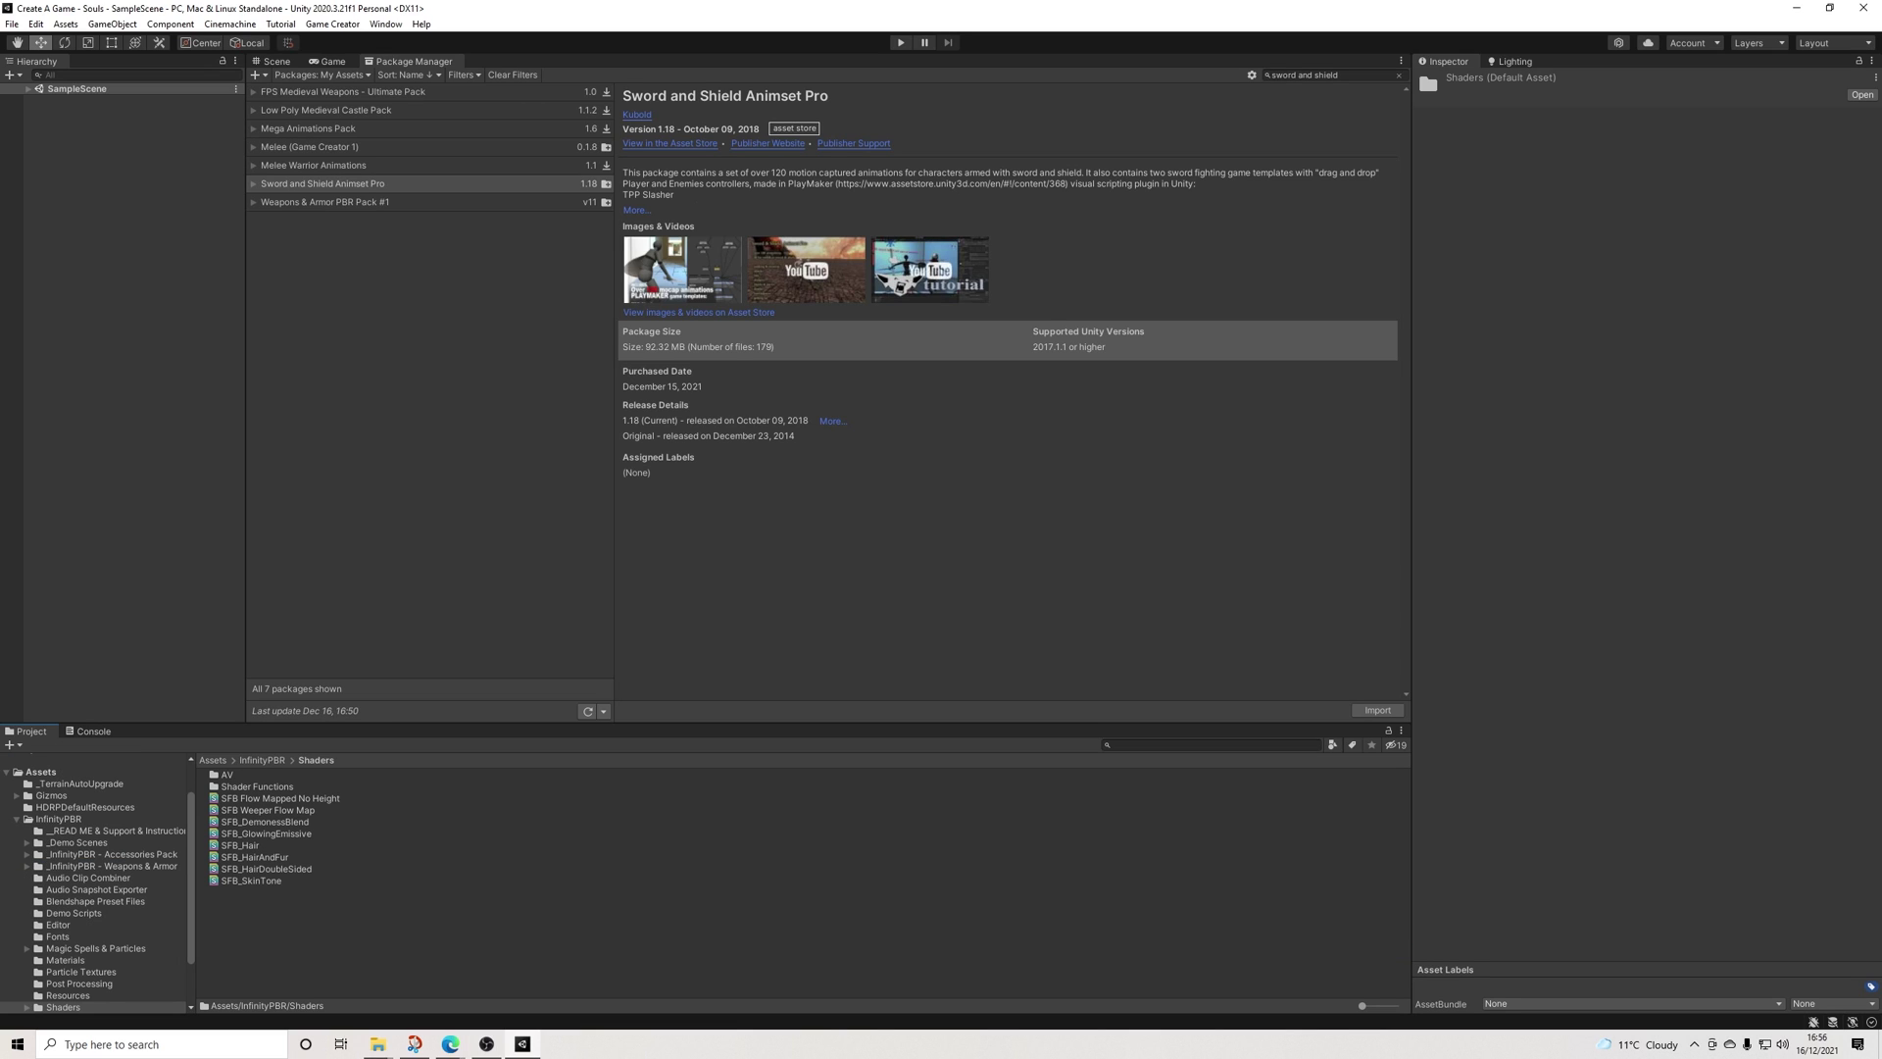
pyautogui.click(265, 833)
pyautogui.click(255, 856)
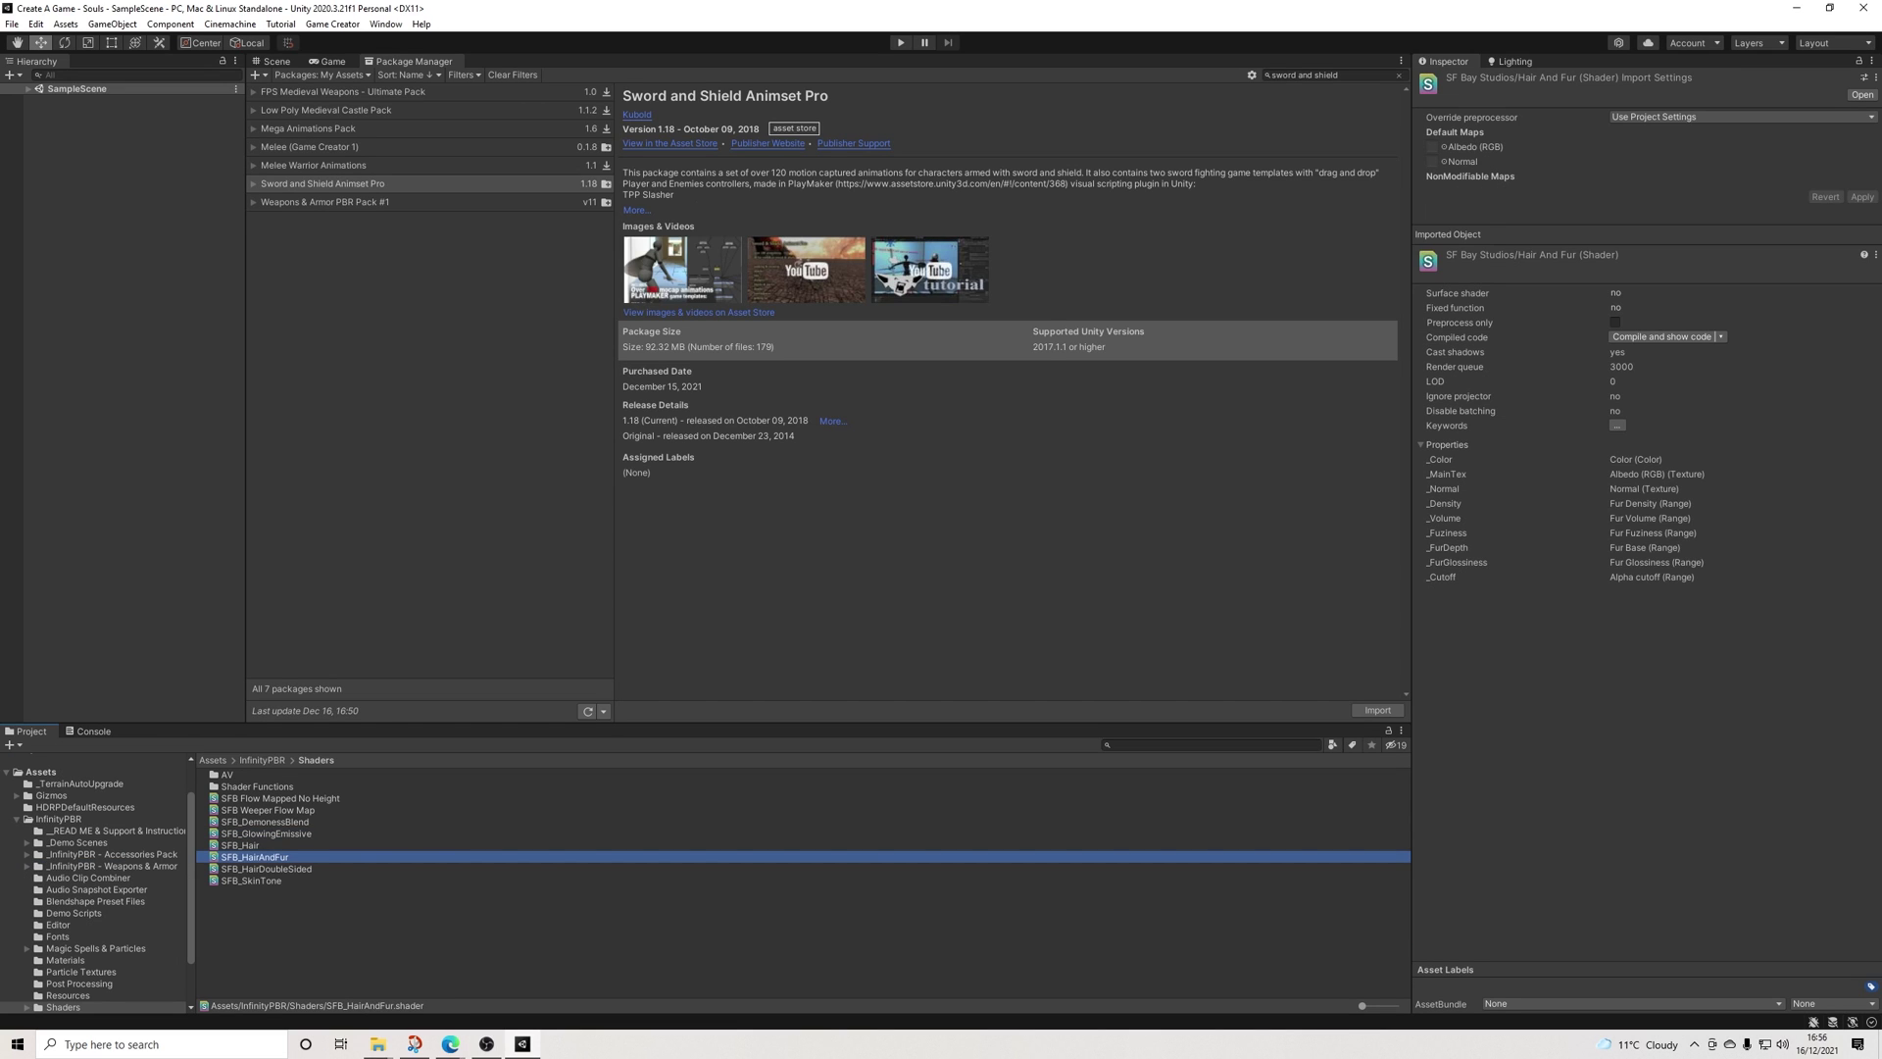
pyautogui.click(262, 760)
# Read the Character Packs note and READ ME instructions in the READ ME folder
pyautogui.doubleClick(285, 774)
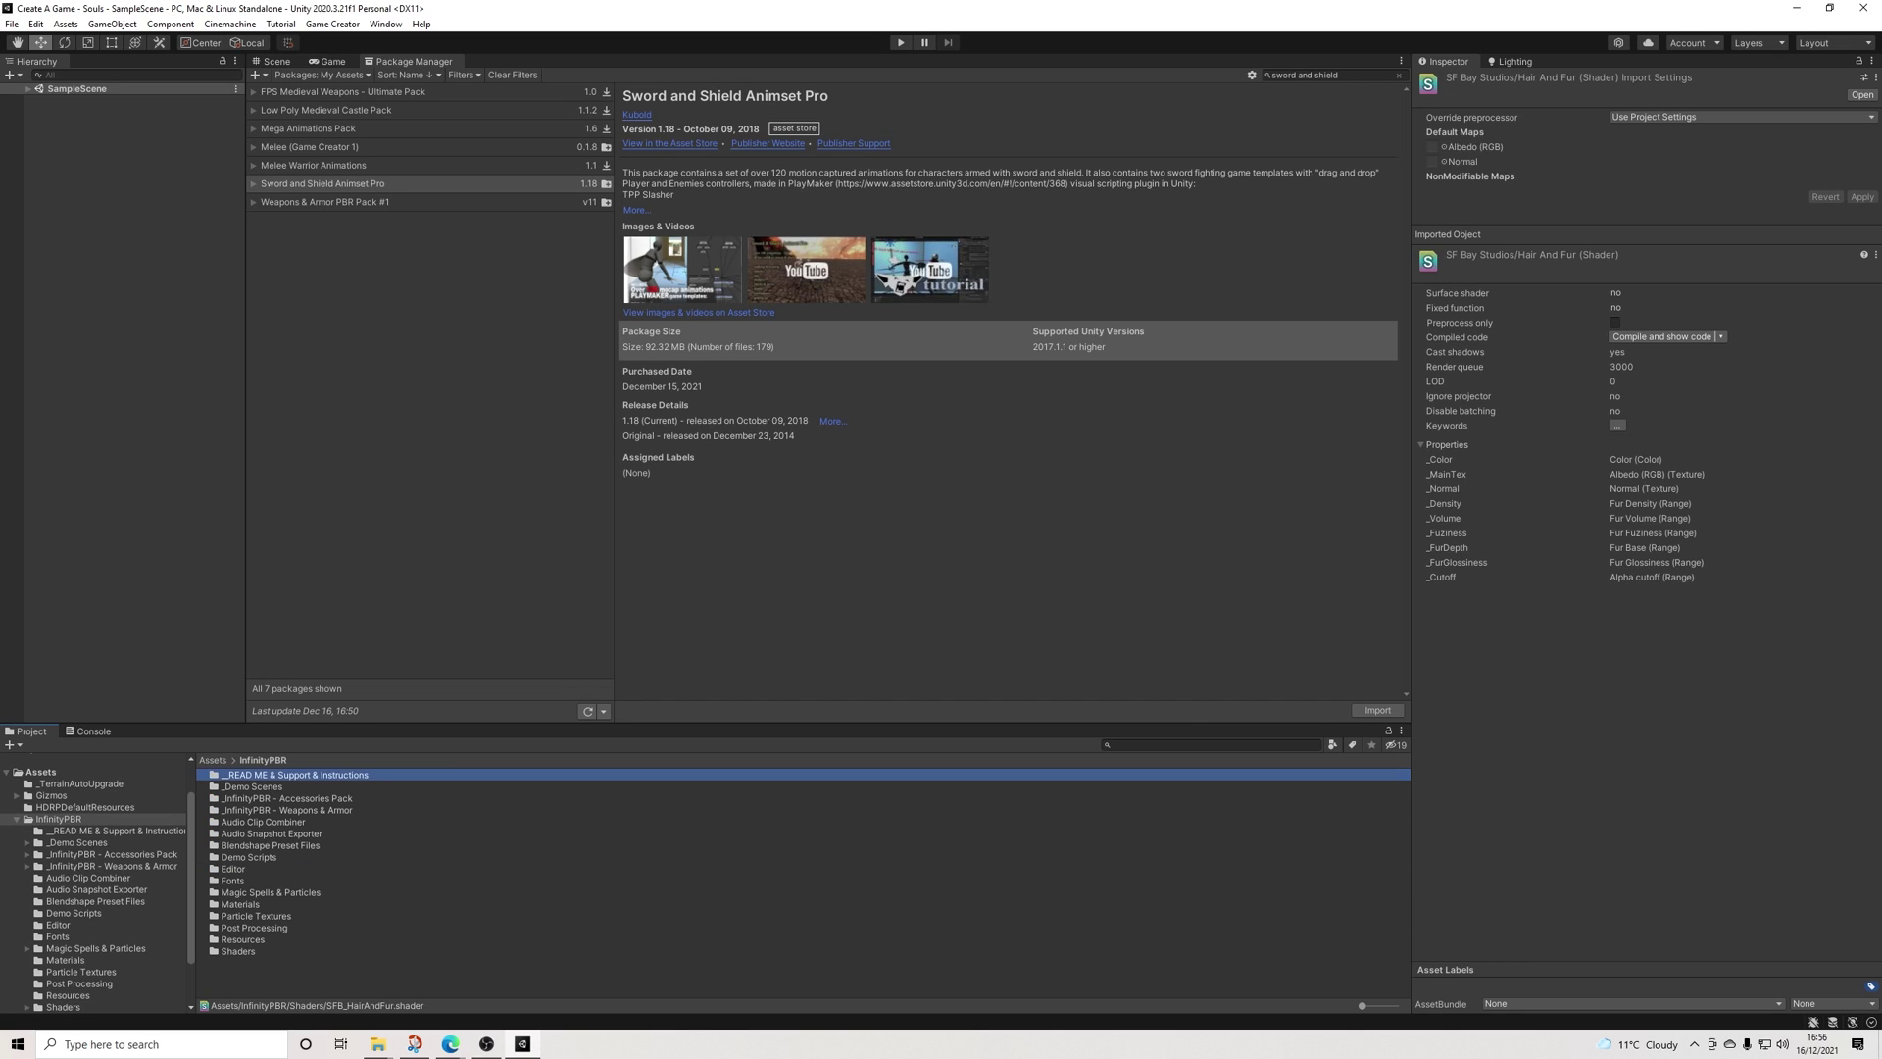
pyautogui.click(284, 775)
pyautogui.click(241, 786)
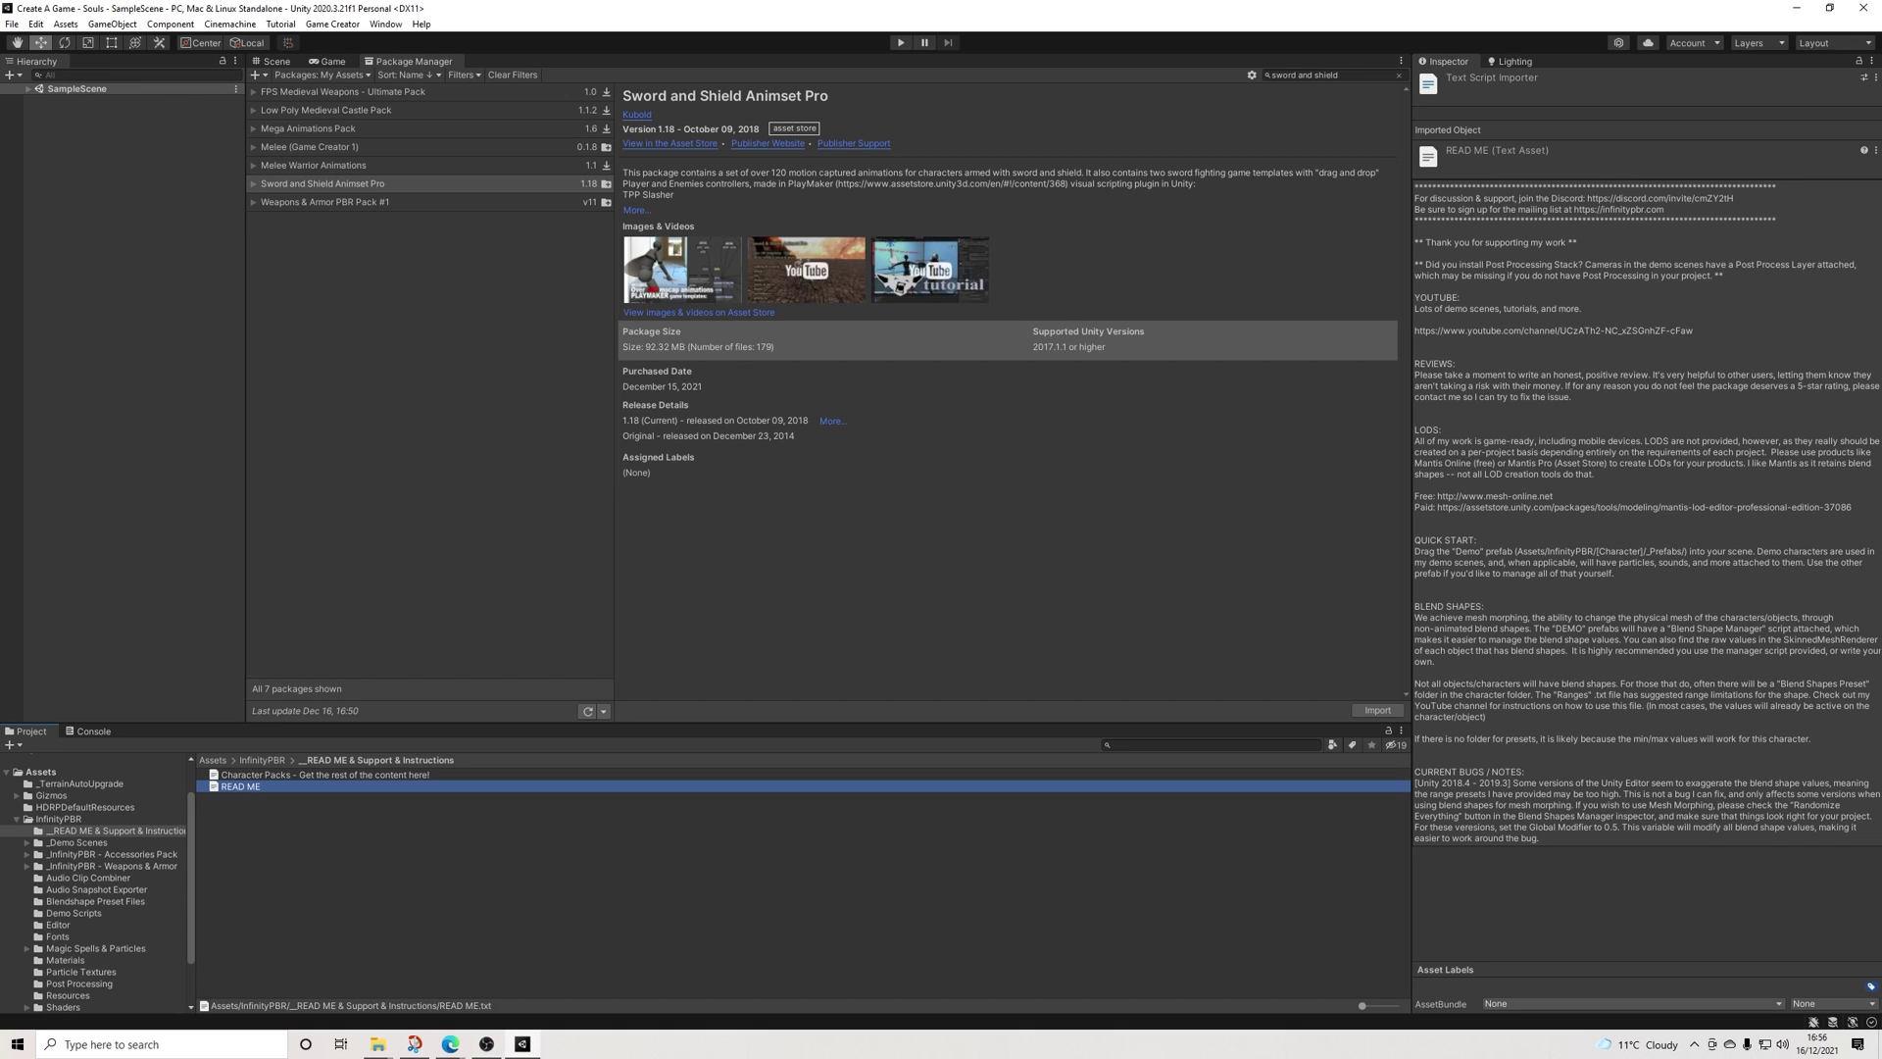
pyautogui.click(262, 760)
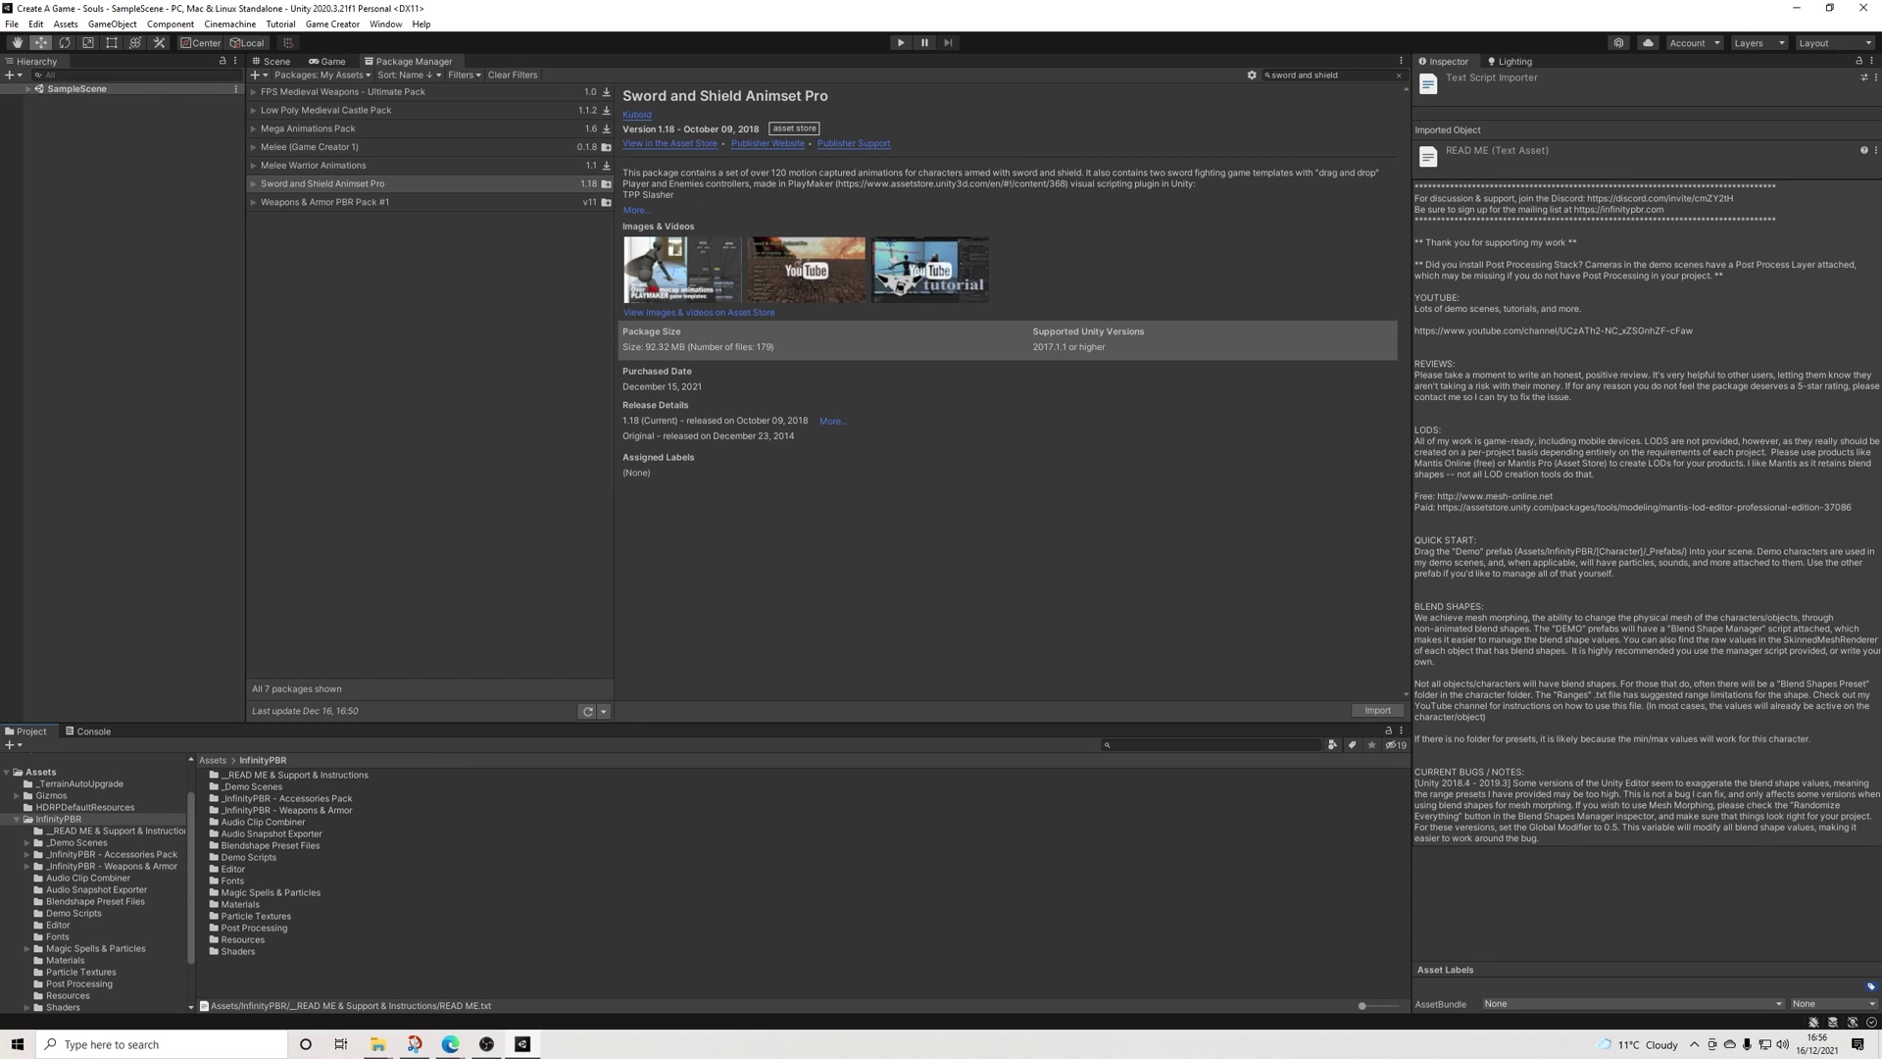
pyautogui.write('hdrp')
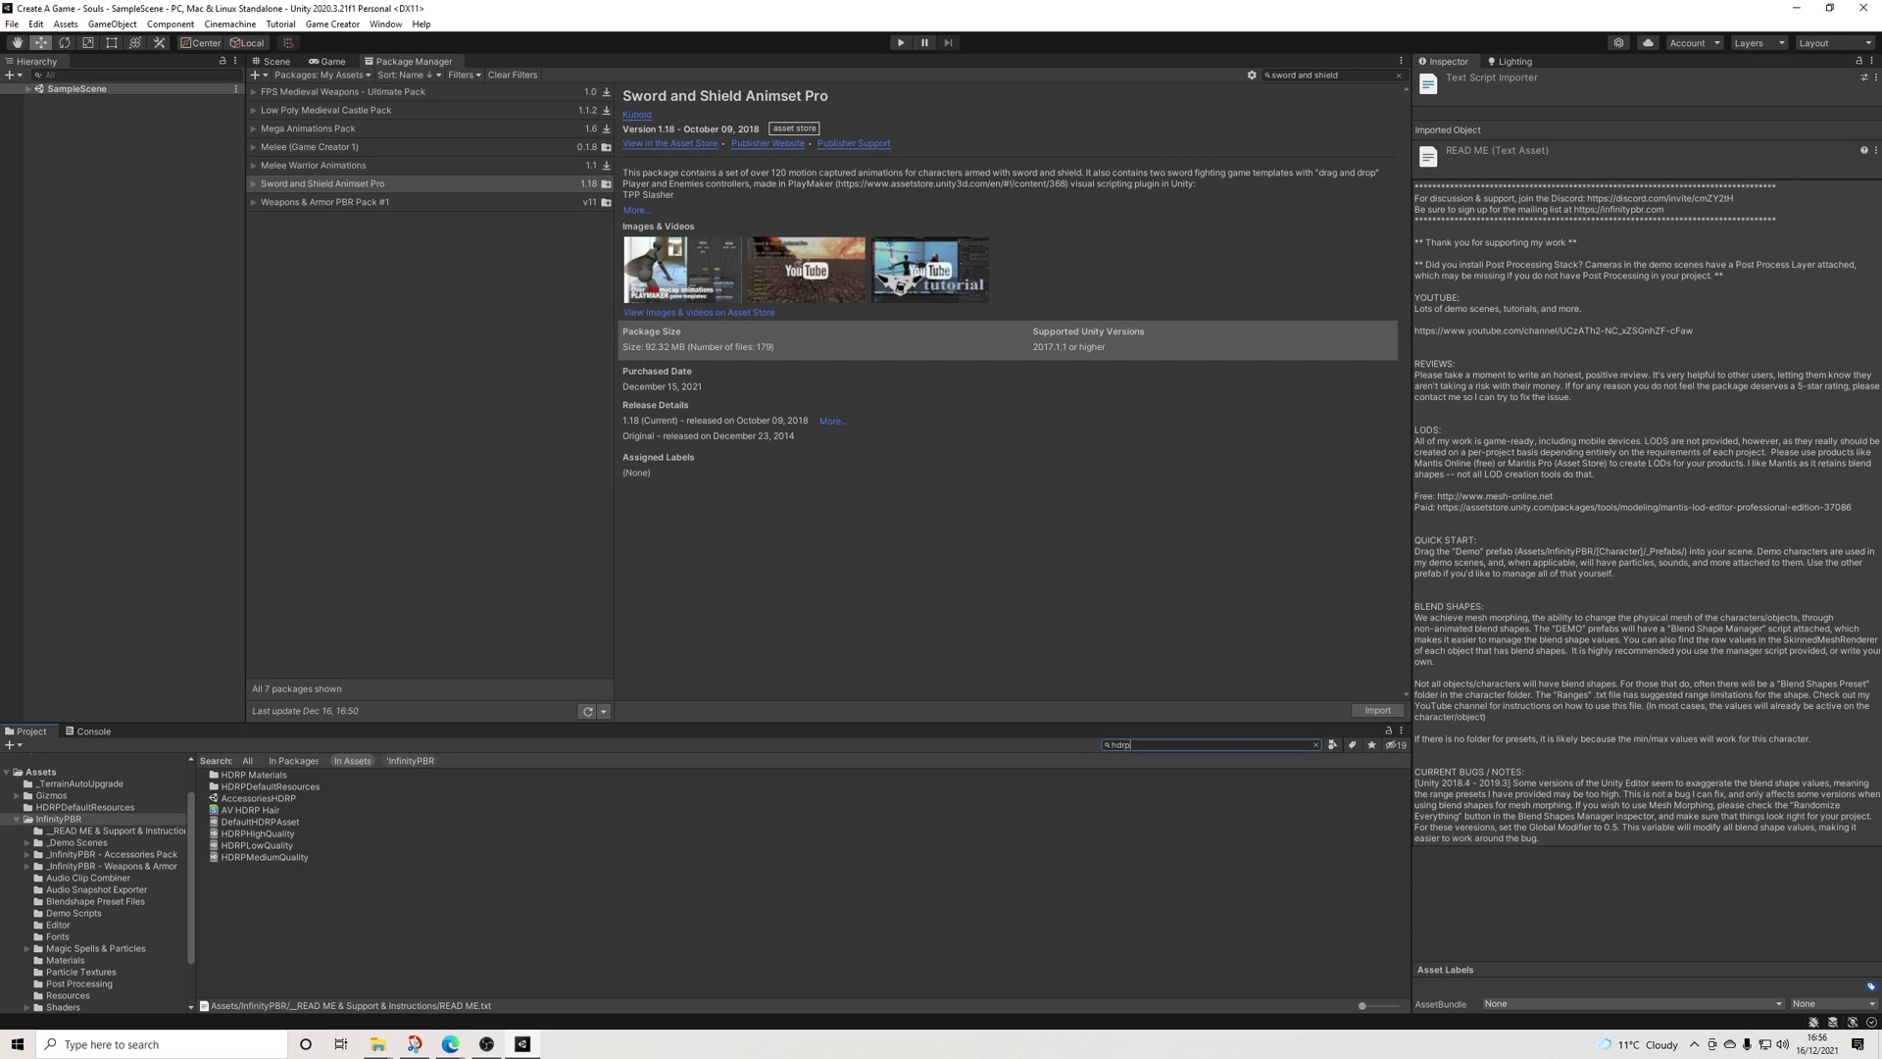
# Scope the 'hd' search to InfinityPBR, import the AccessoriesHDRP package, then clear the search
pyautogui.click(412, 760)
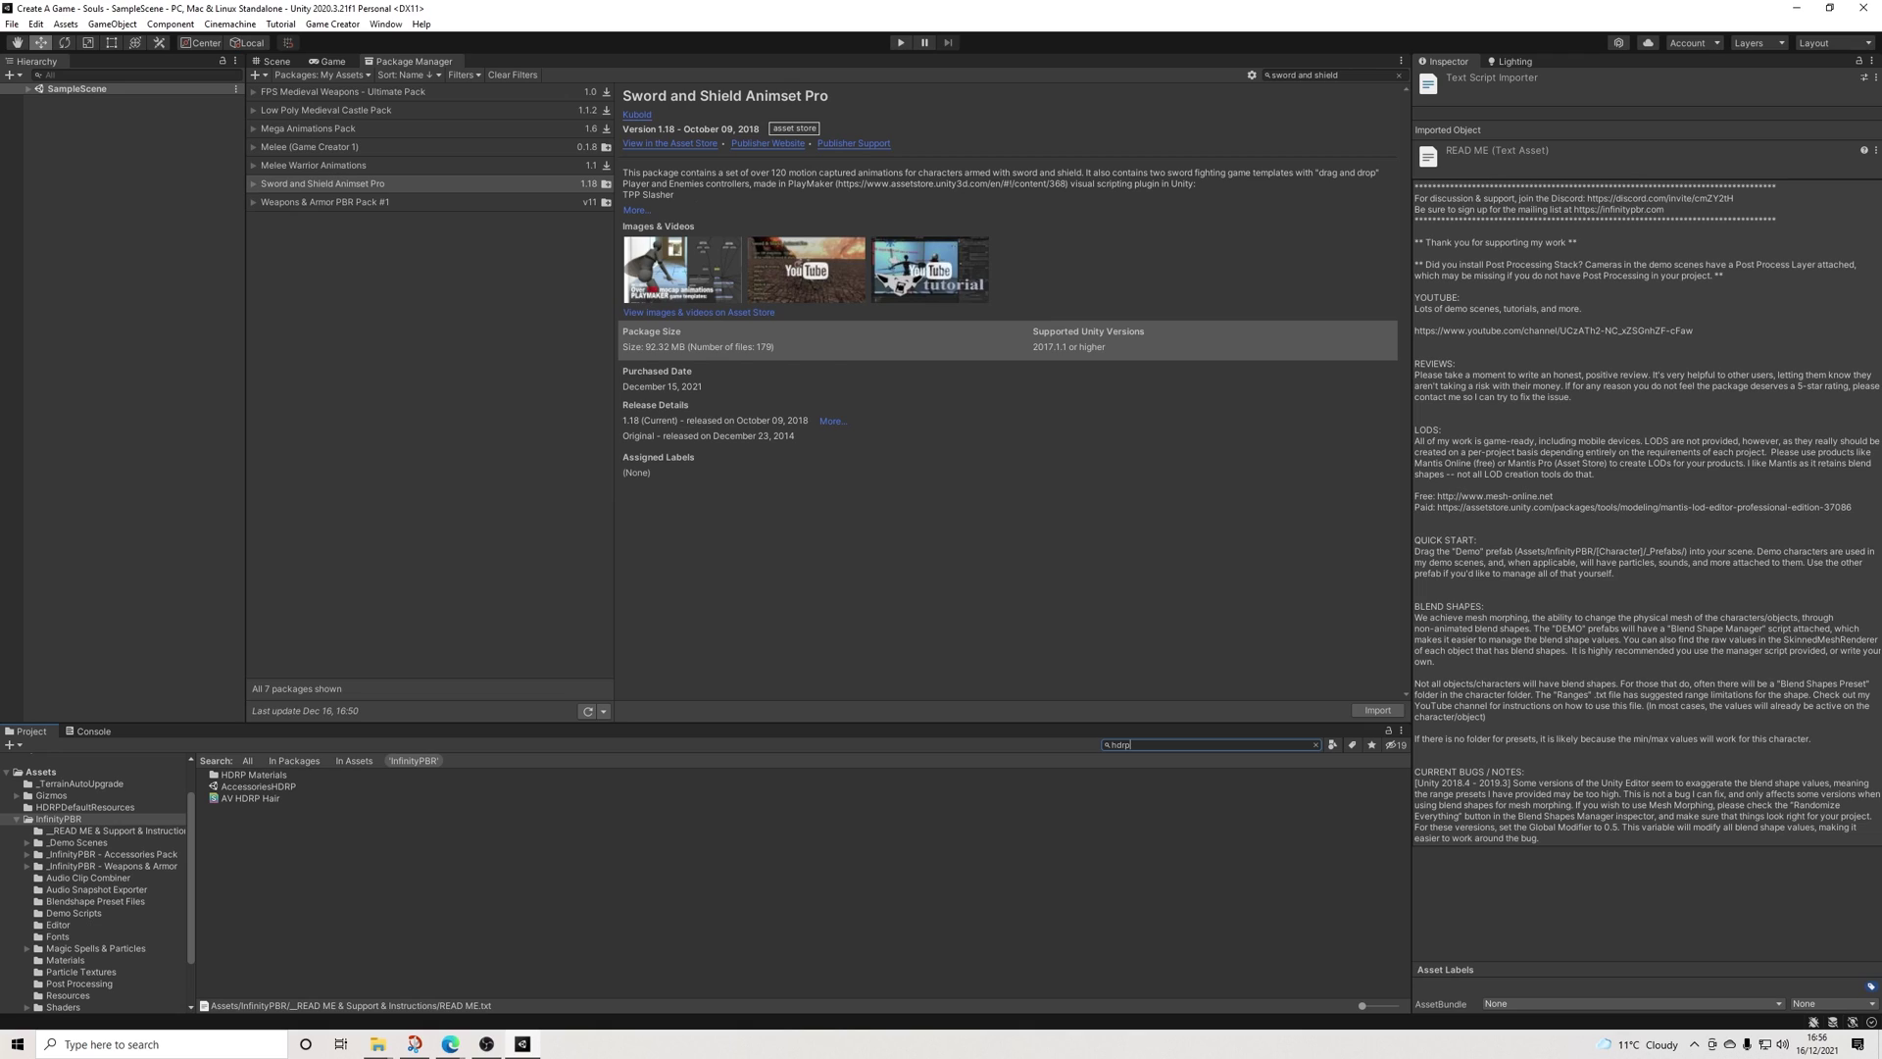
pyautogui.click(258, 786)
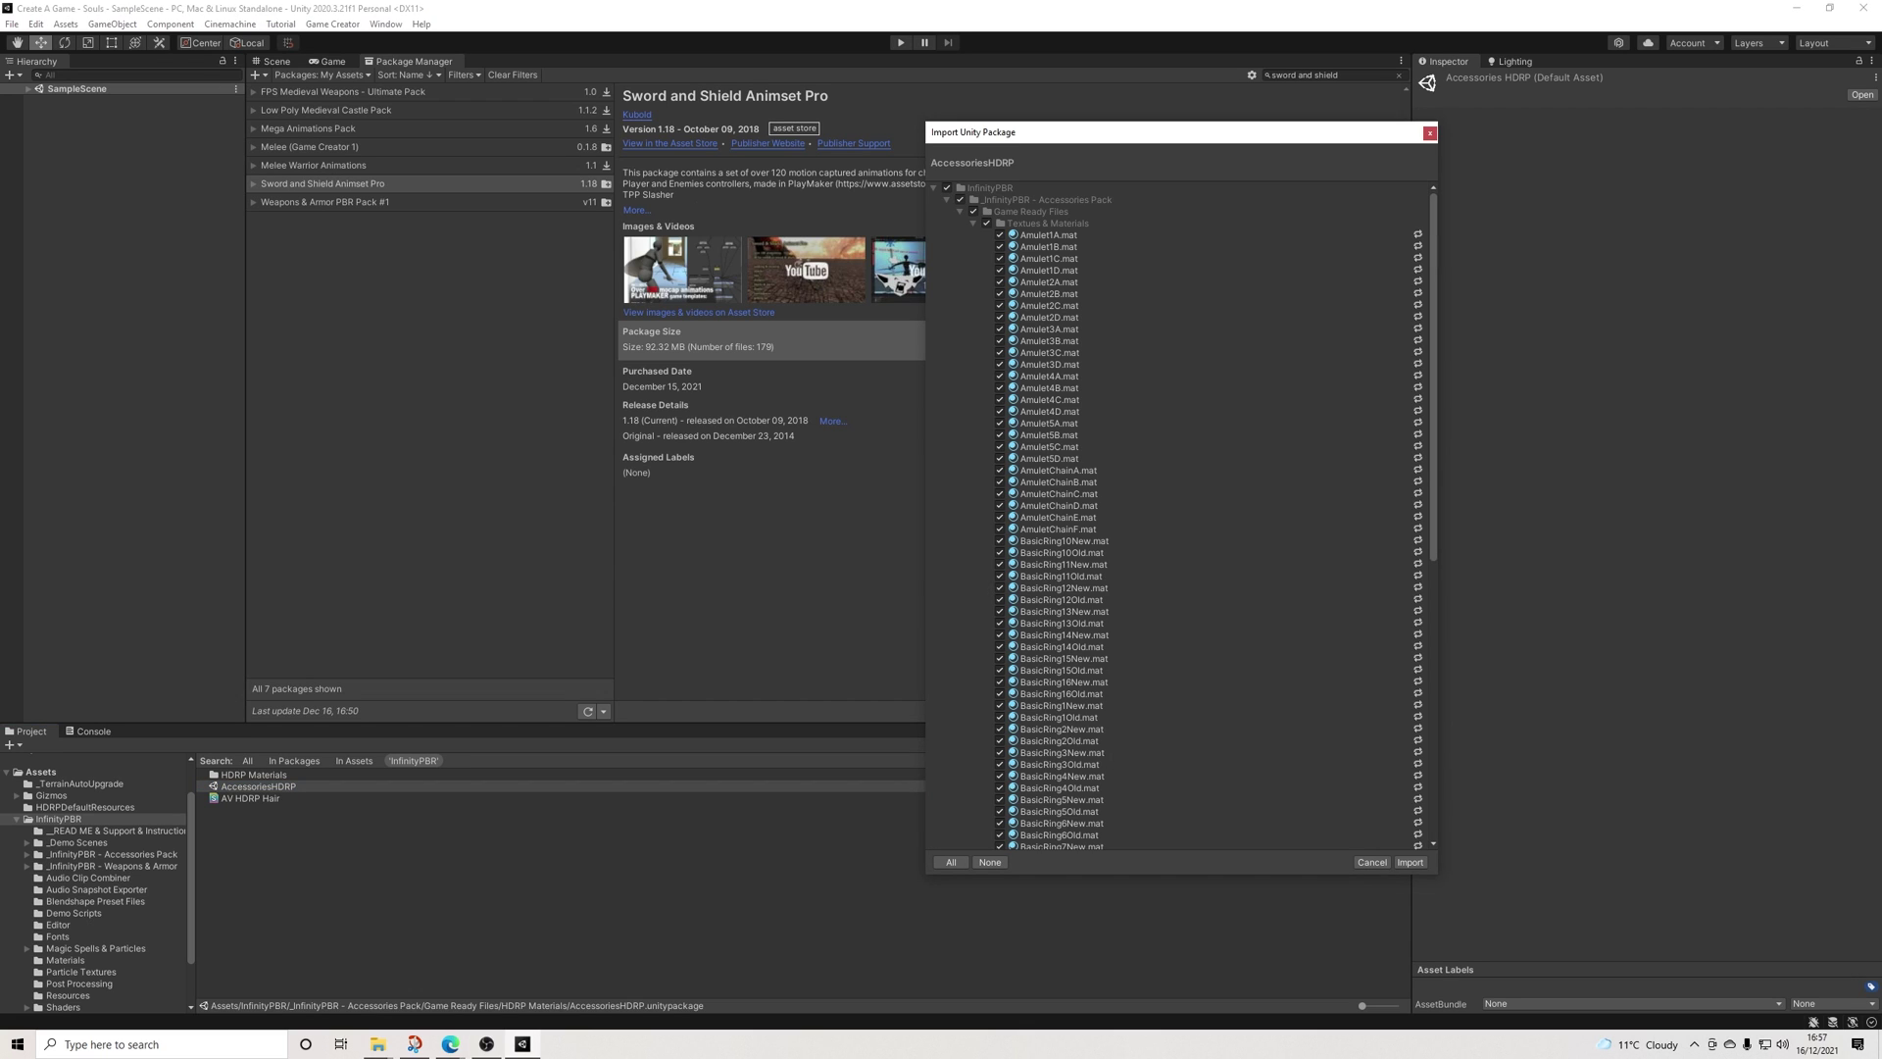
pyautogui.click(1410, 861)
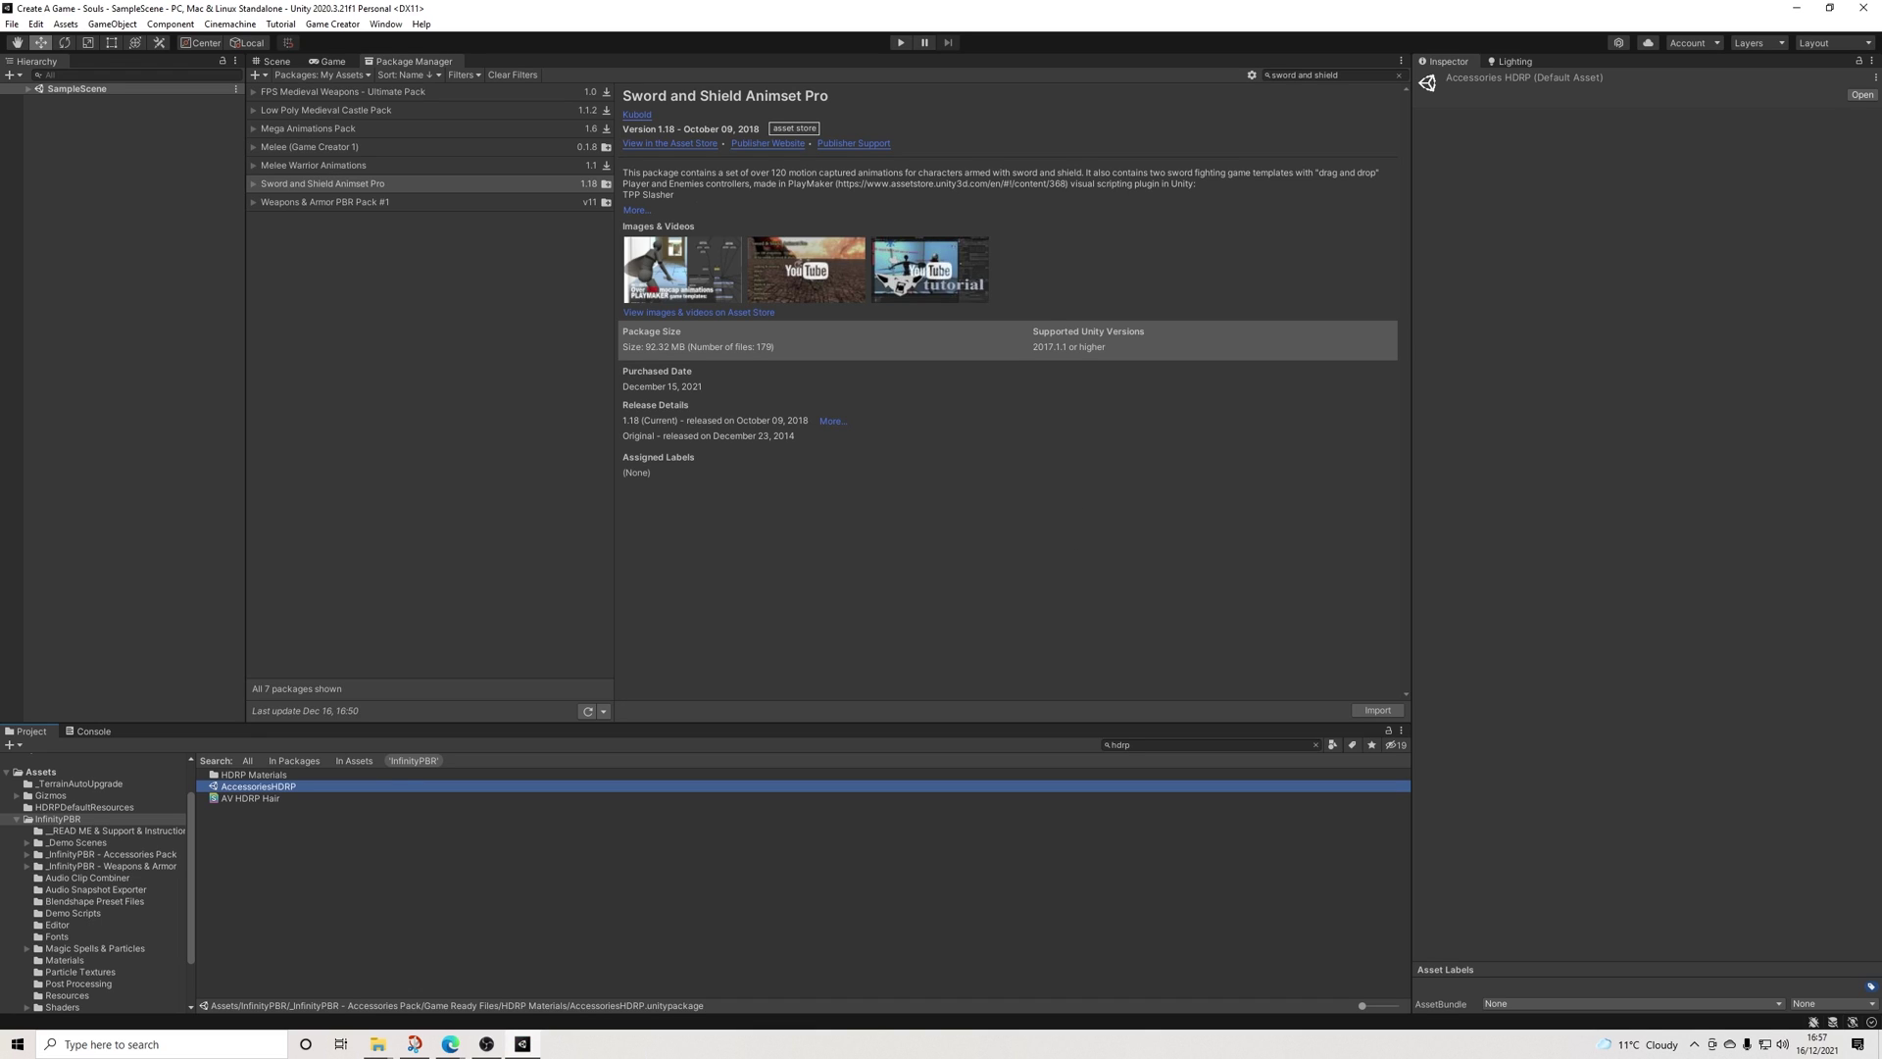
pyautogui.click(1316, 745)
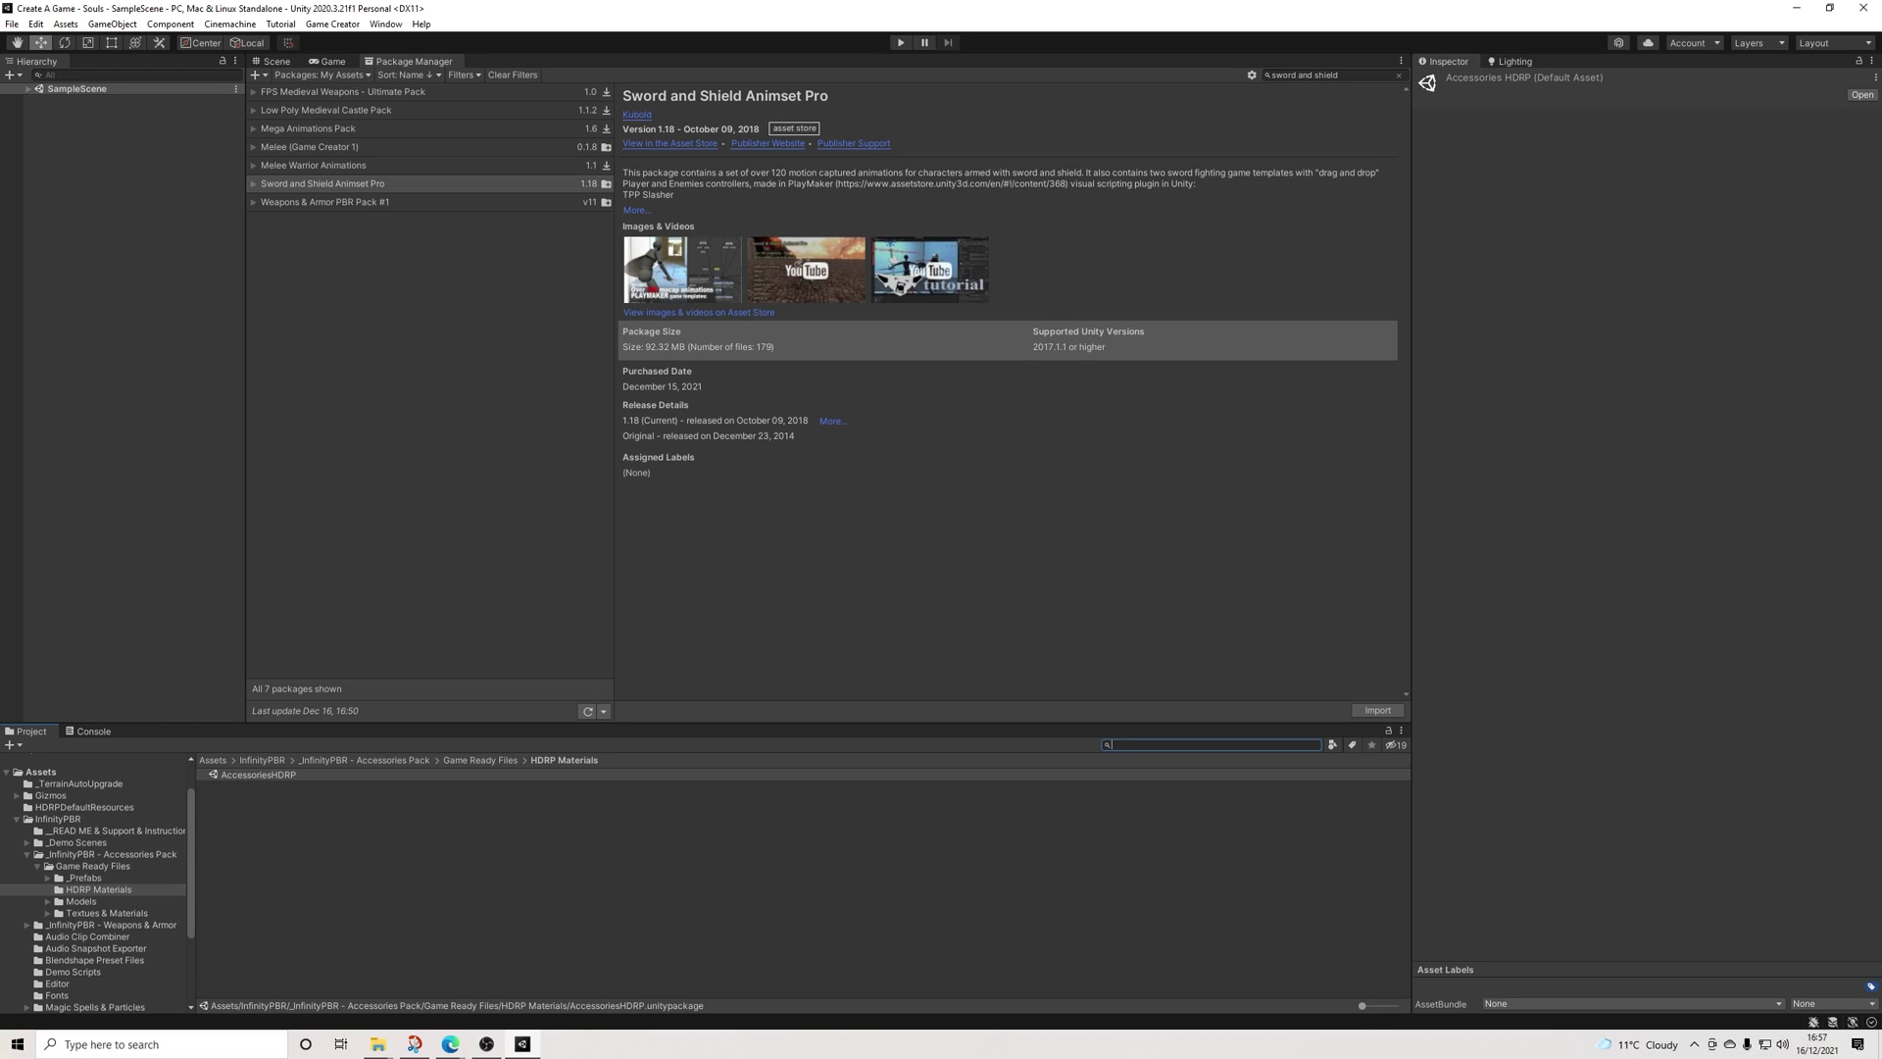
pyautogui.click(262, 761)
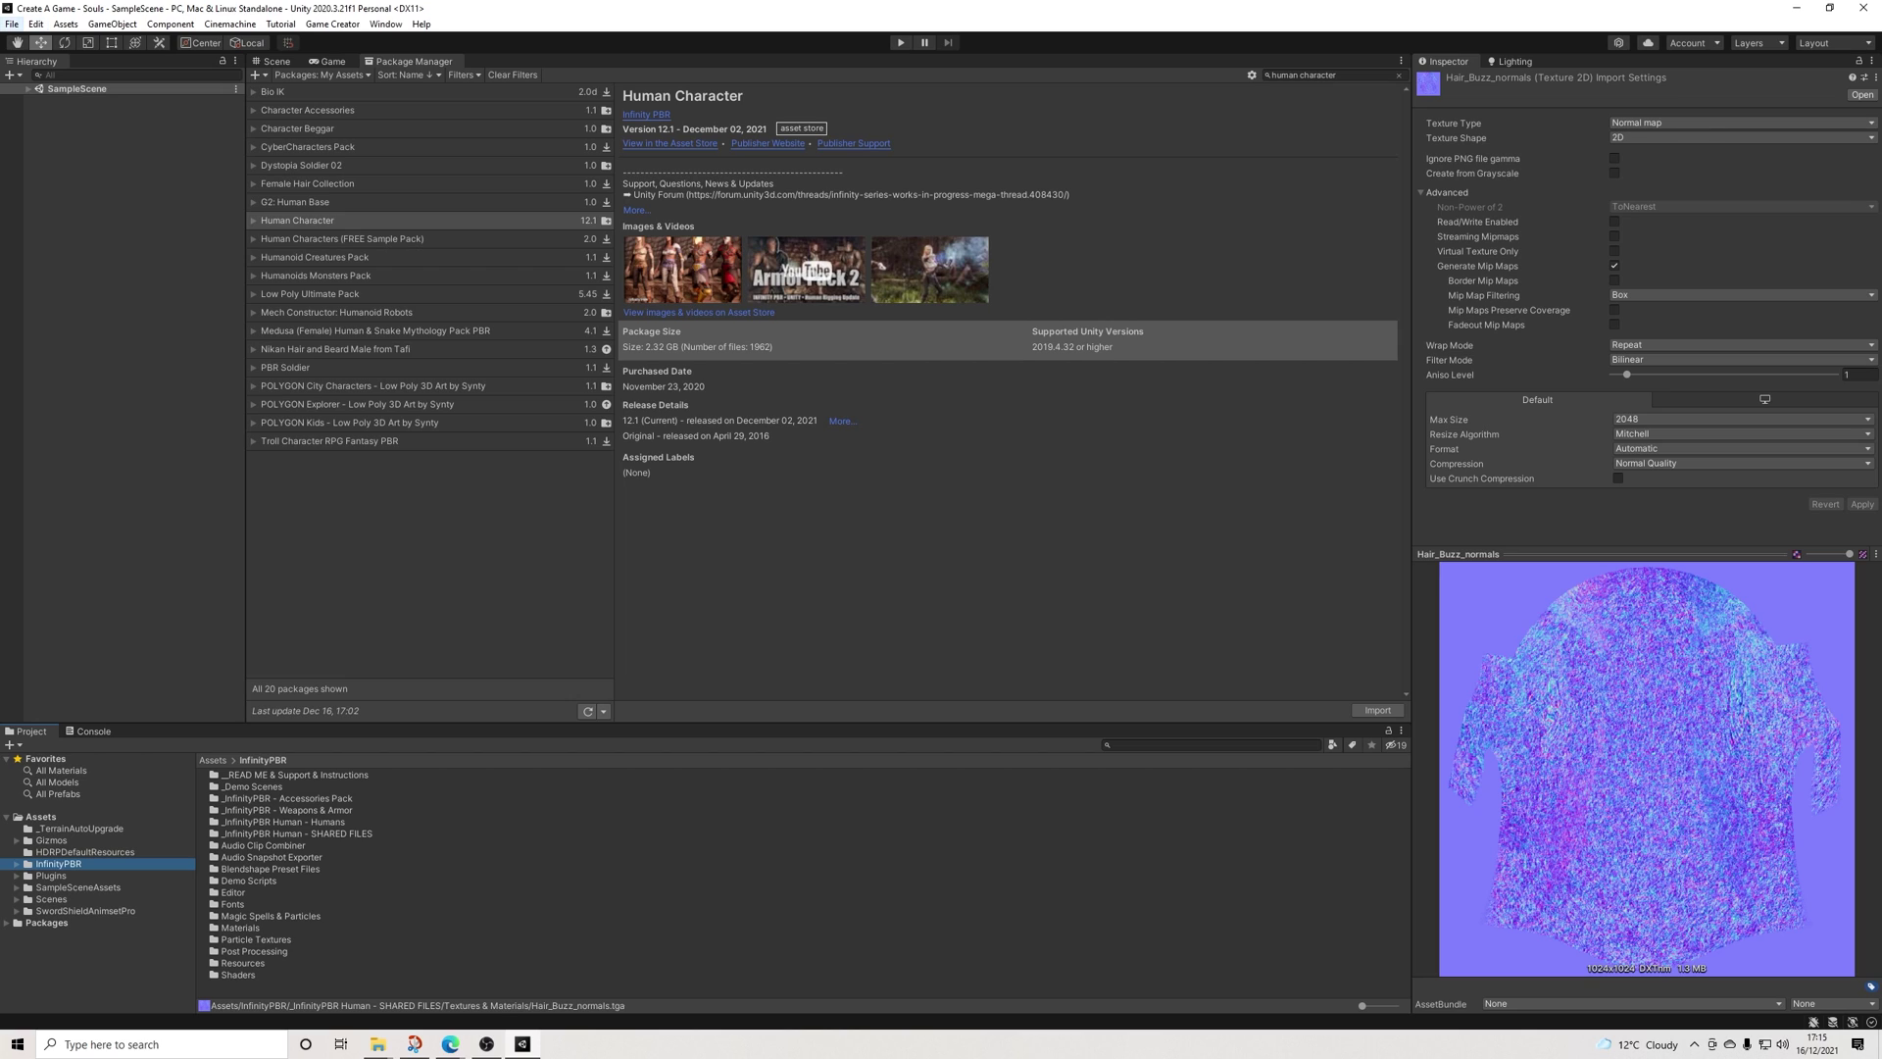
# From the Scene view, run Upgrade Project Materials to High Definition Materials and proceed
pyautogui.click(274, 61)
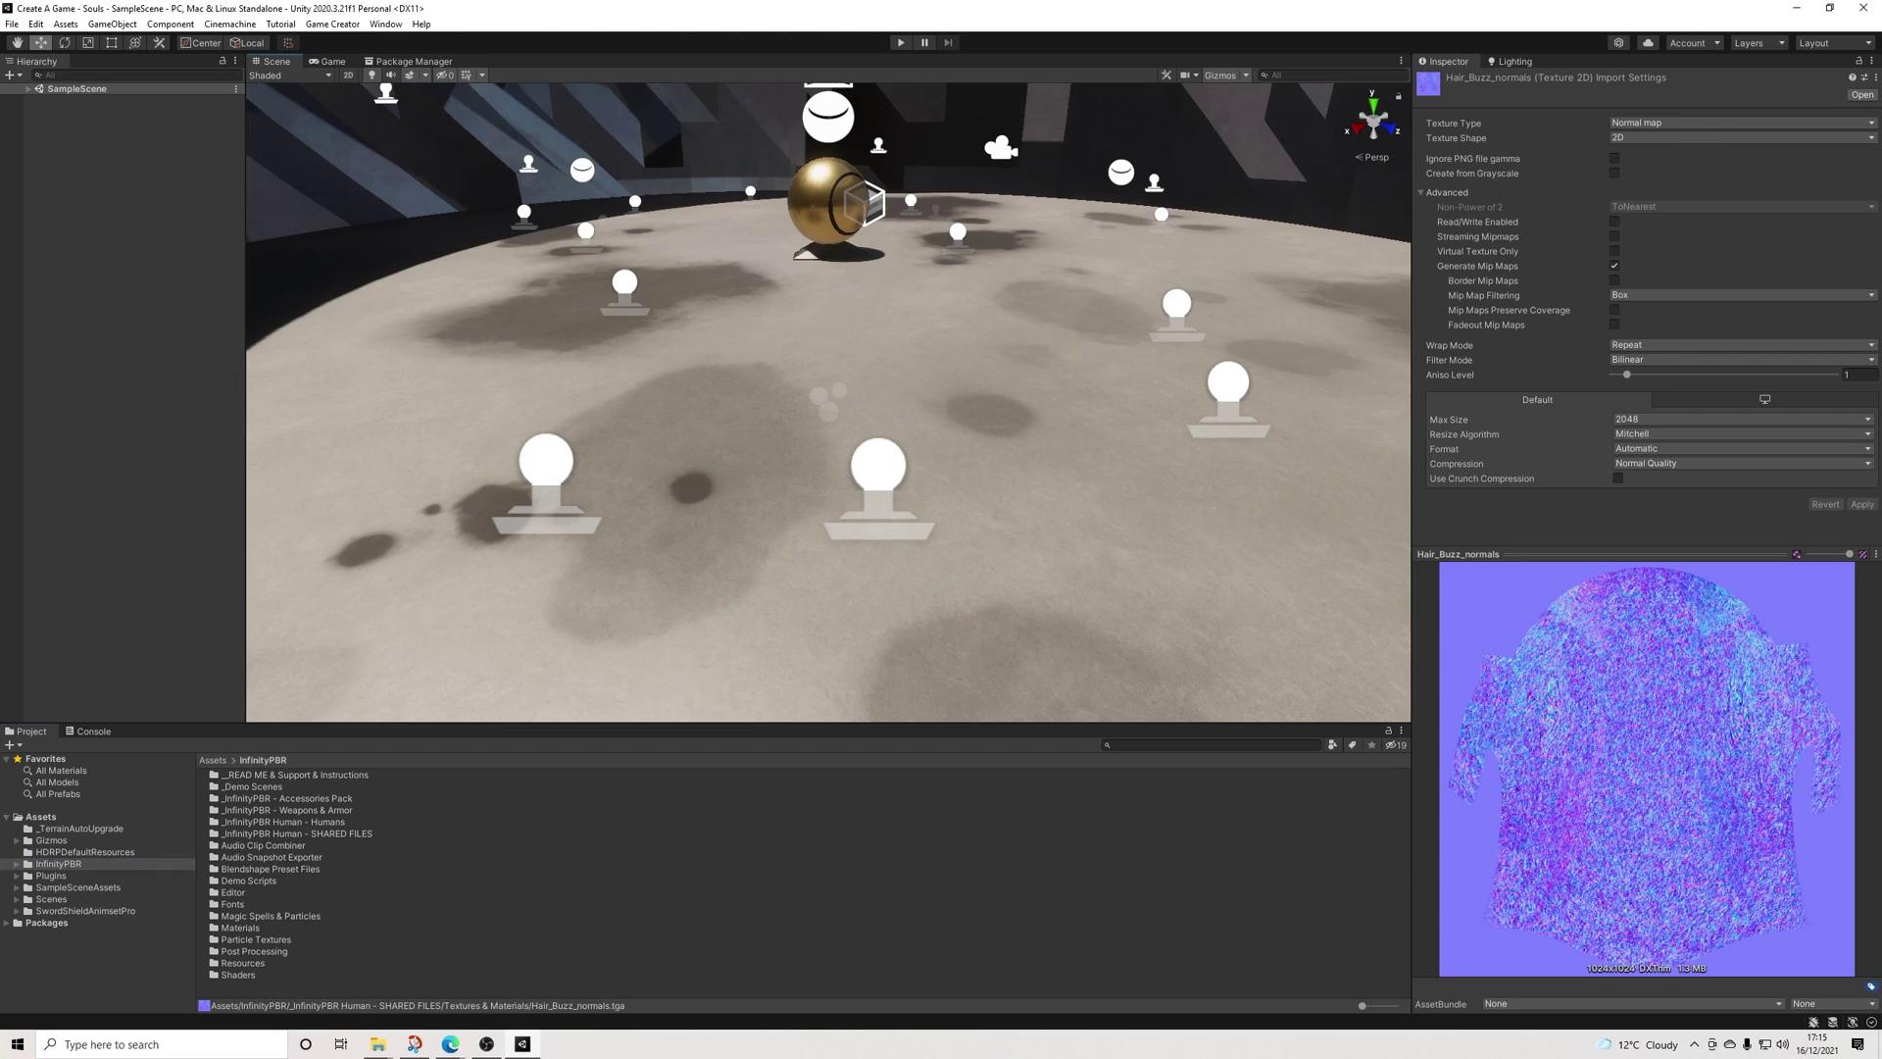
pyautogui.click(12, 24)
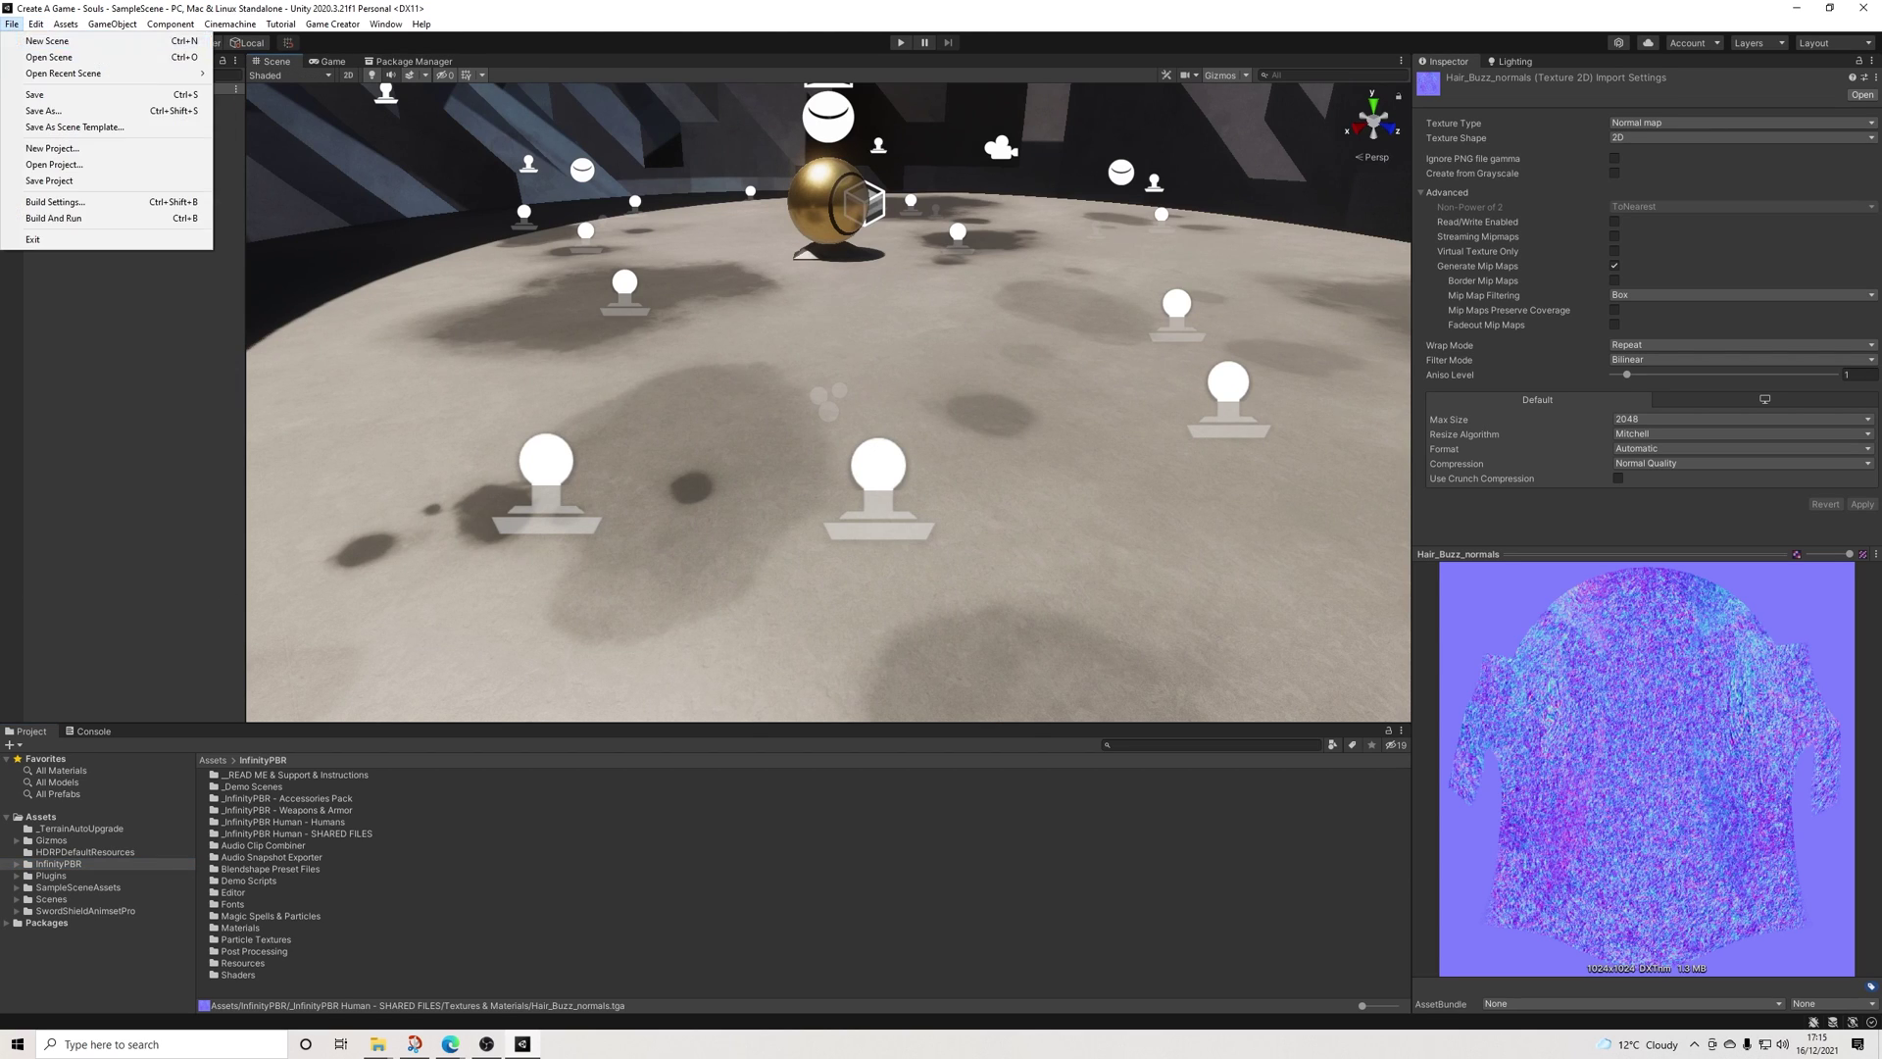
pyautogui.moveTo(35, 23)
pyautogui.moveTo(81, 567)
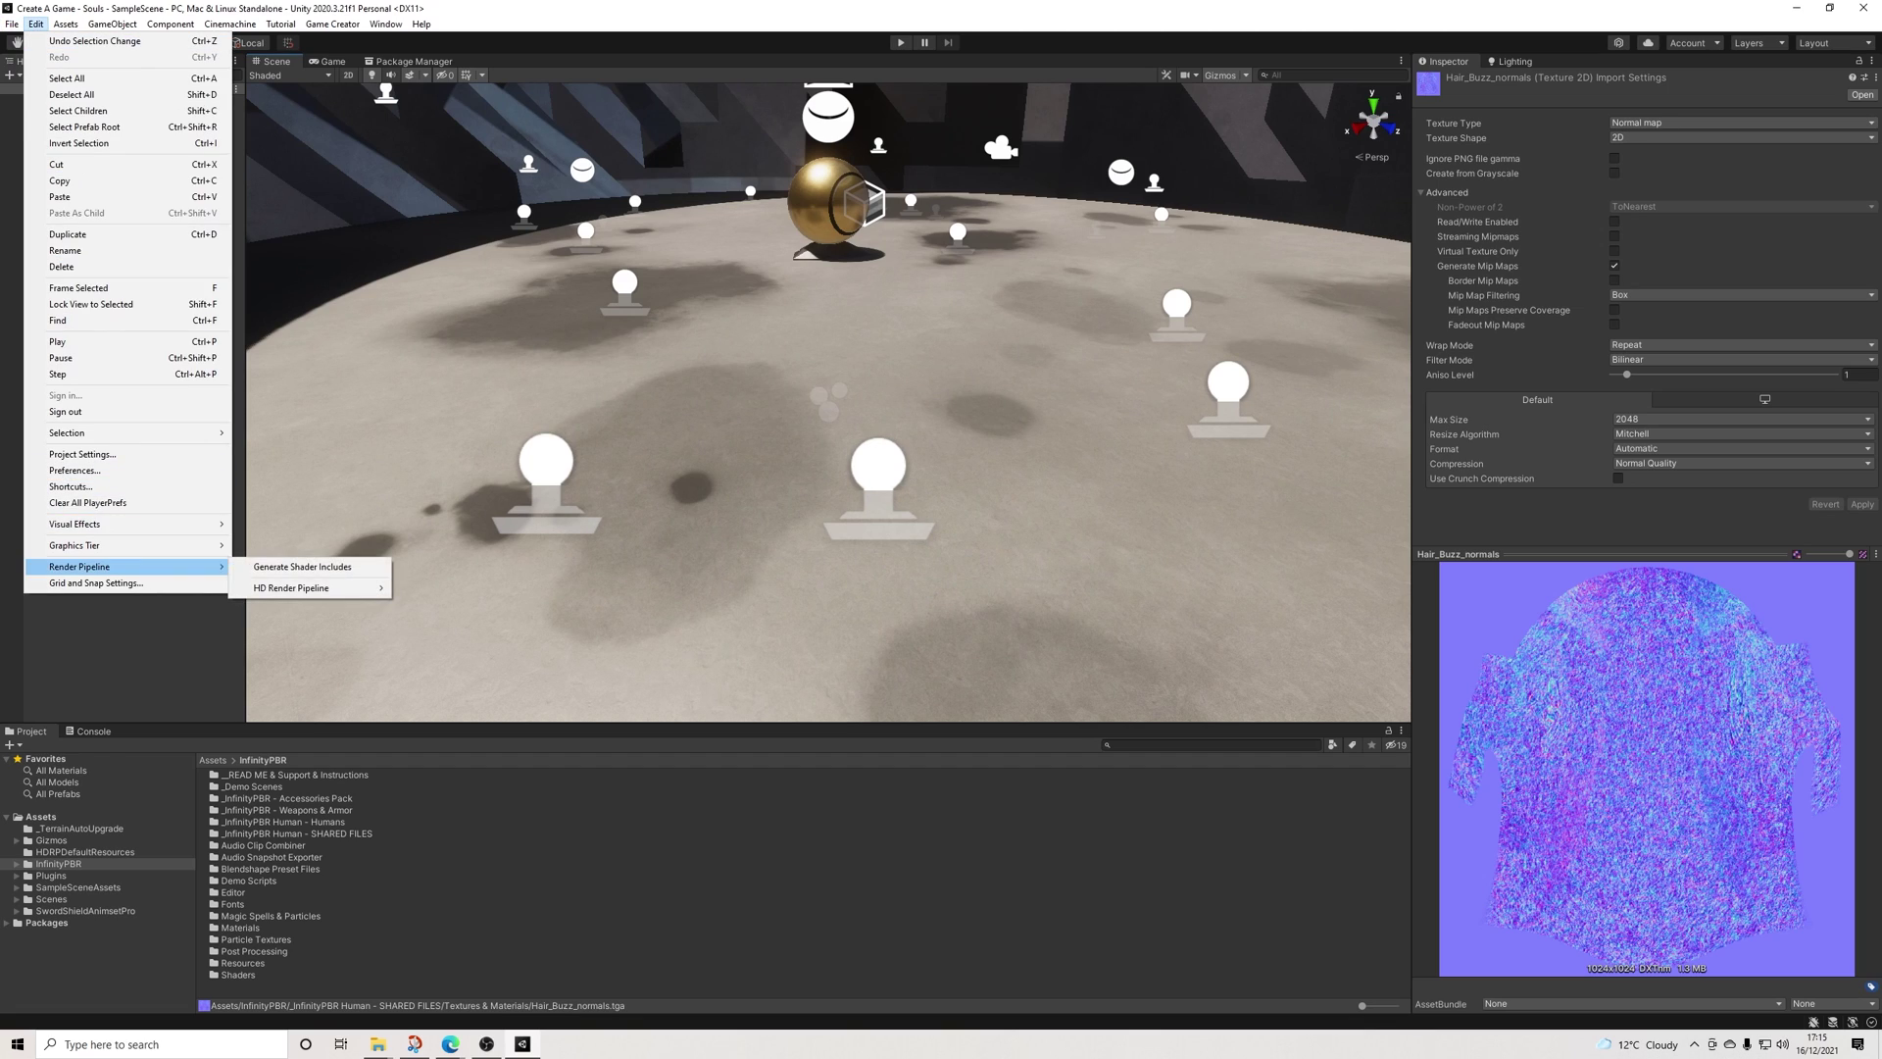
pyautogui.moveTo(292, 589)
pyautogui.moveTo(472, 605)
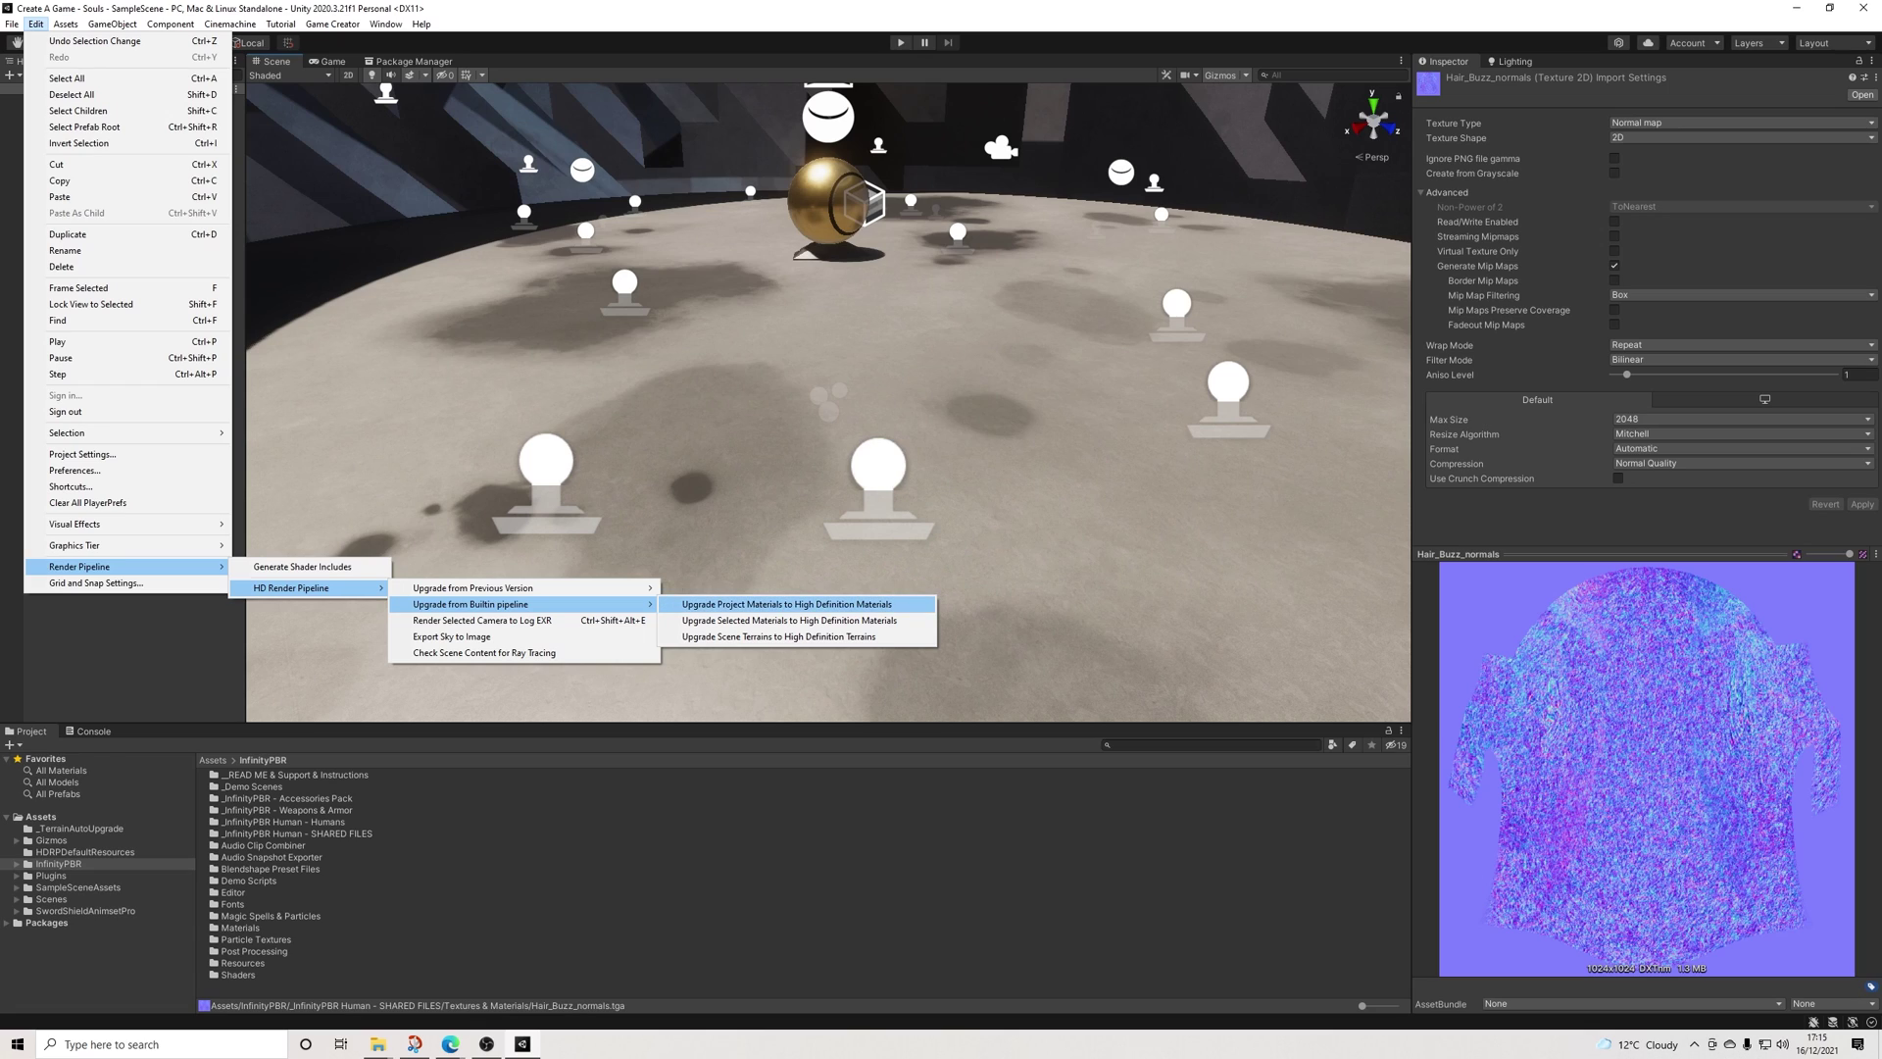
pyautogui.click(786, 605)
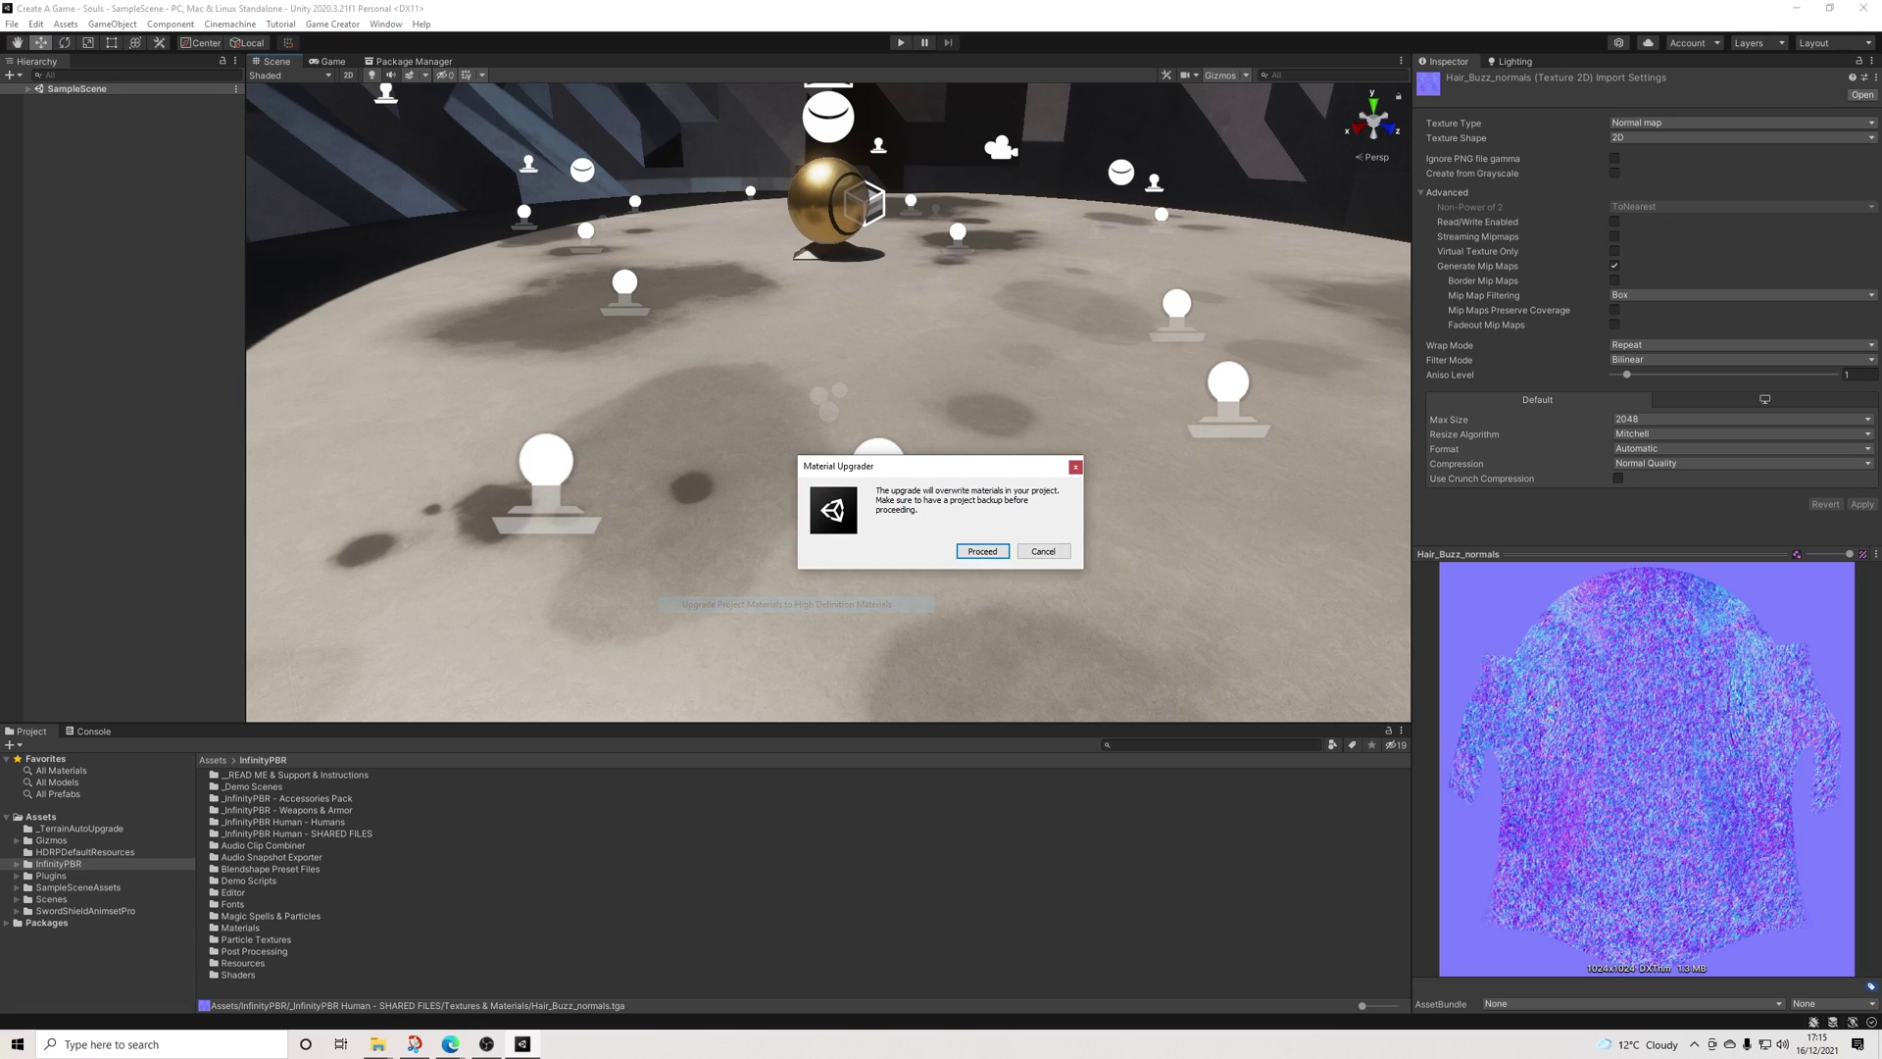
pyautogui.press('Return')
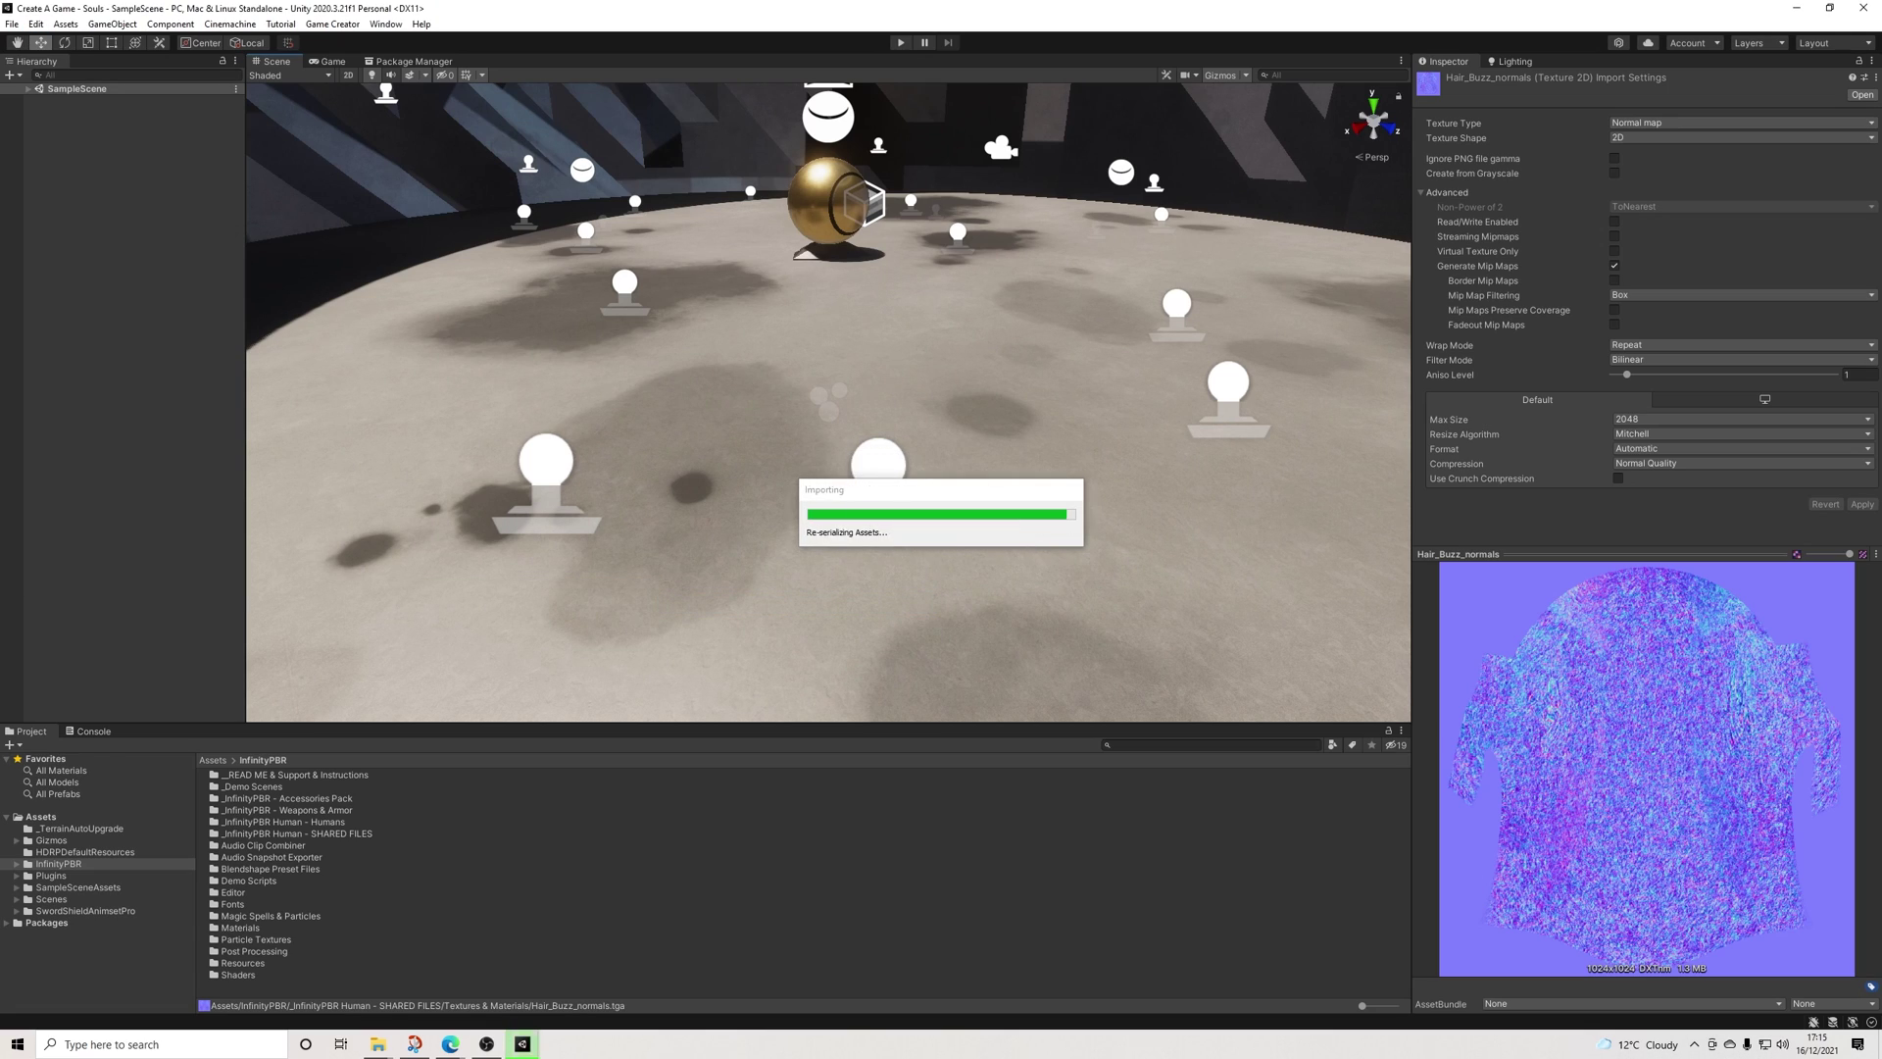